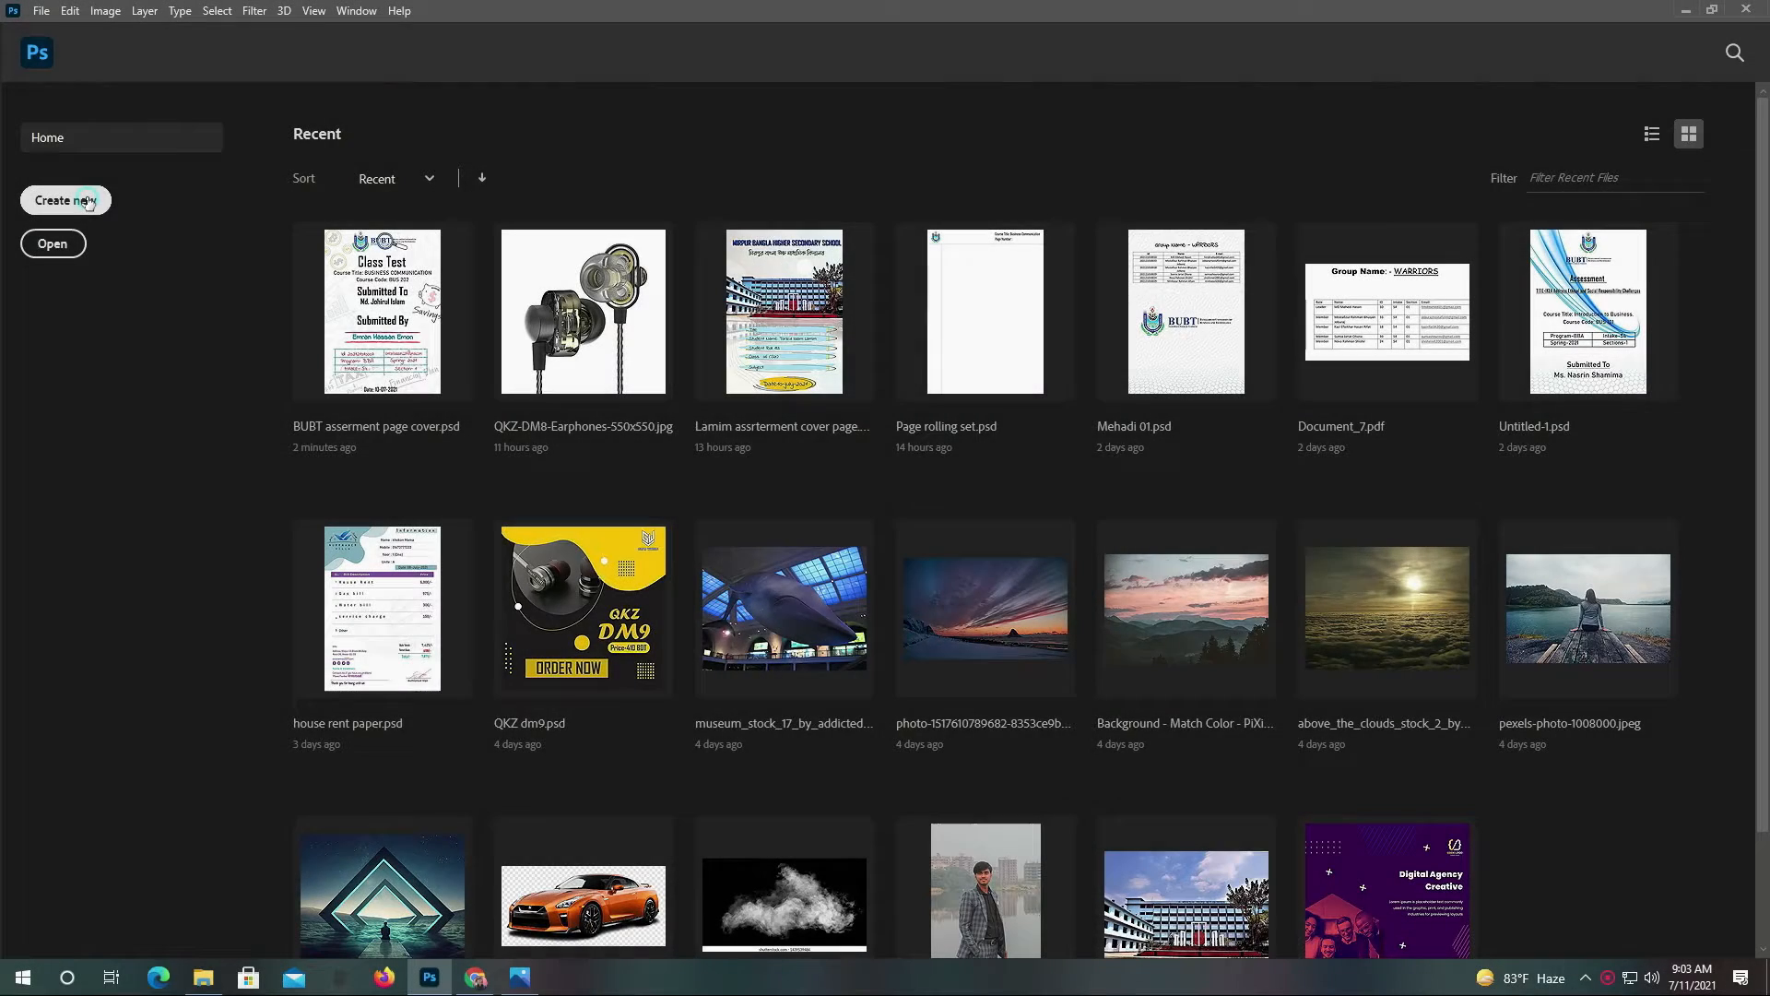
# Start a new Photoshop document from the home screen to reach the A4 preset settings
pyautogui.click(83, 201)
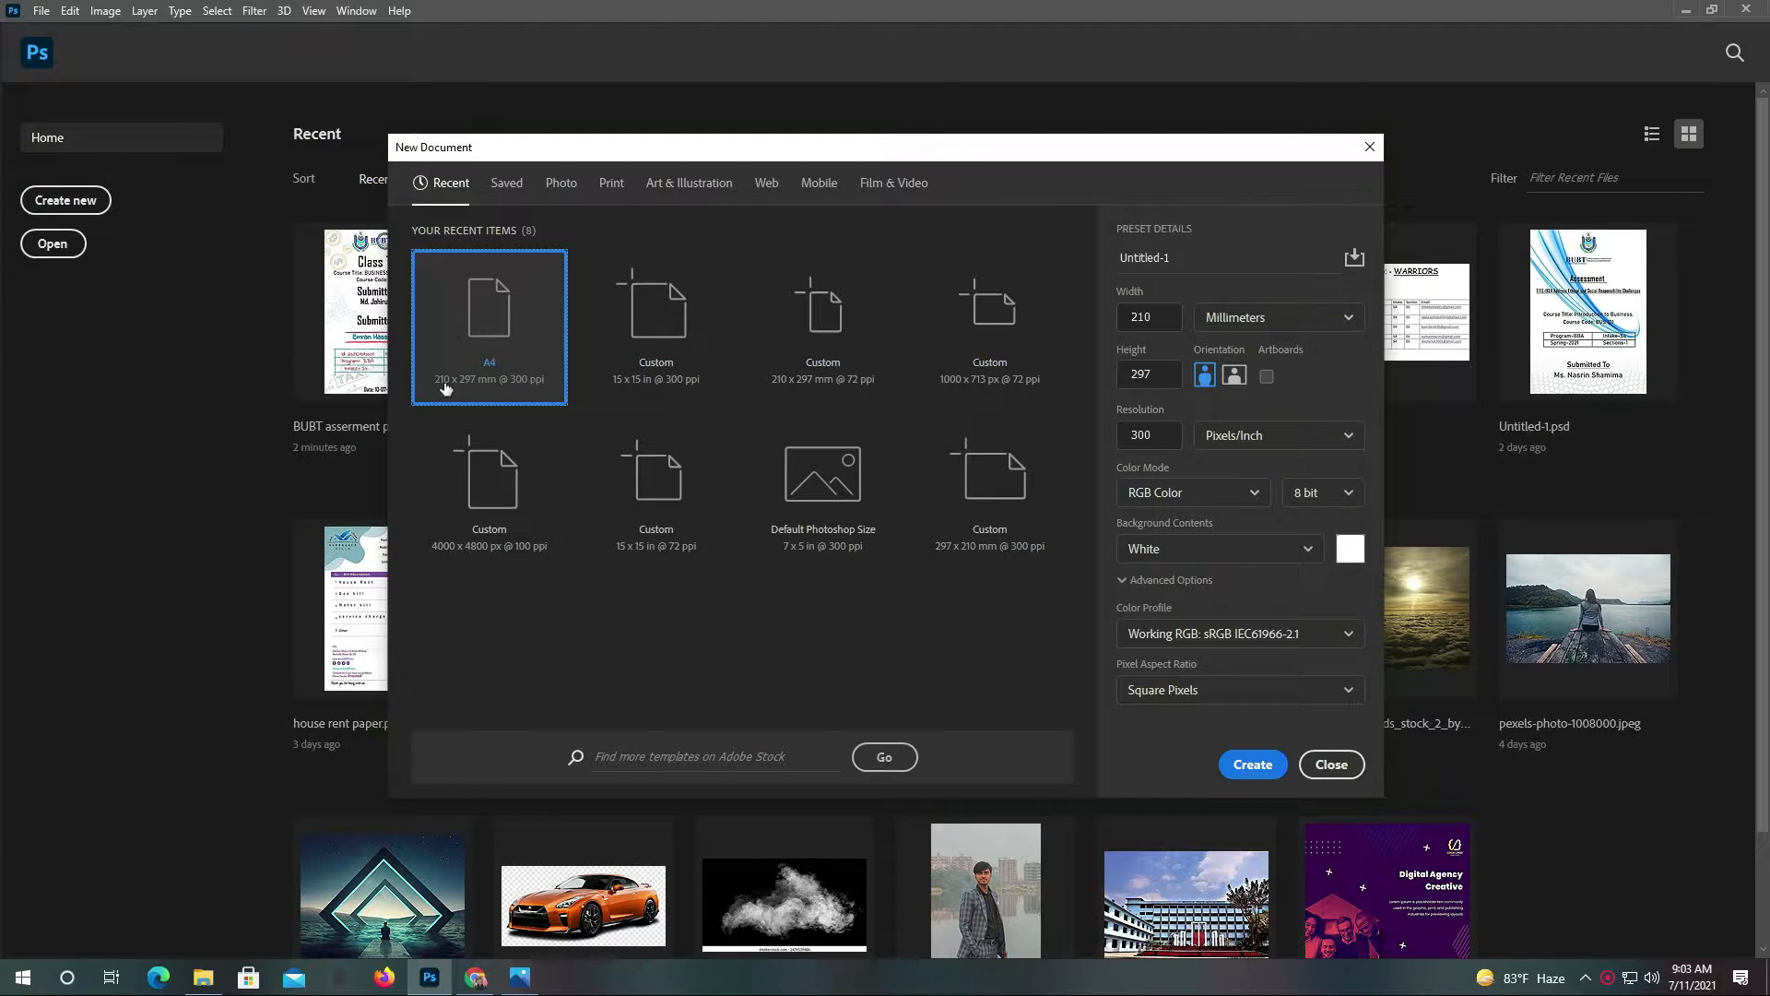
# Create a blank A4 document at 72 ppi (595 x 842 px), then switch to Chrome
pyautogui.click(1164, 321)
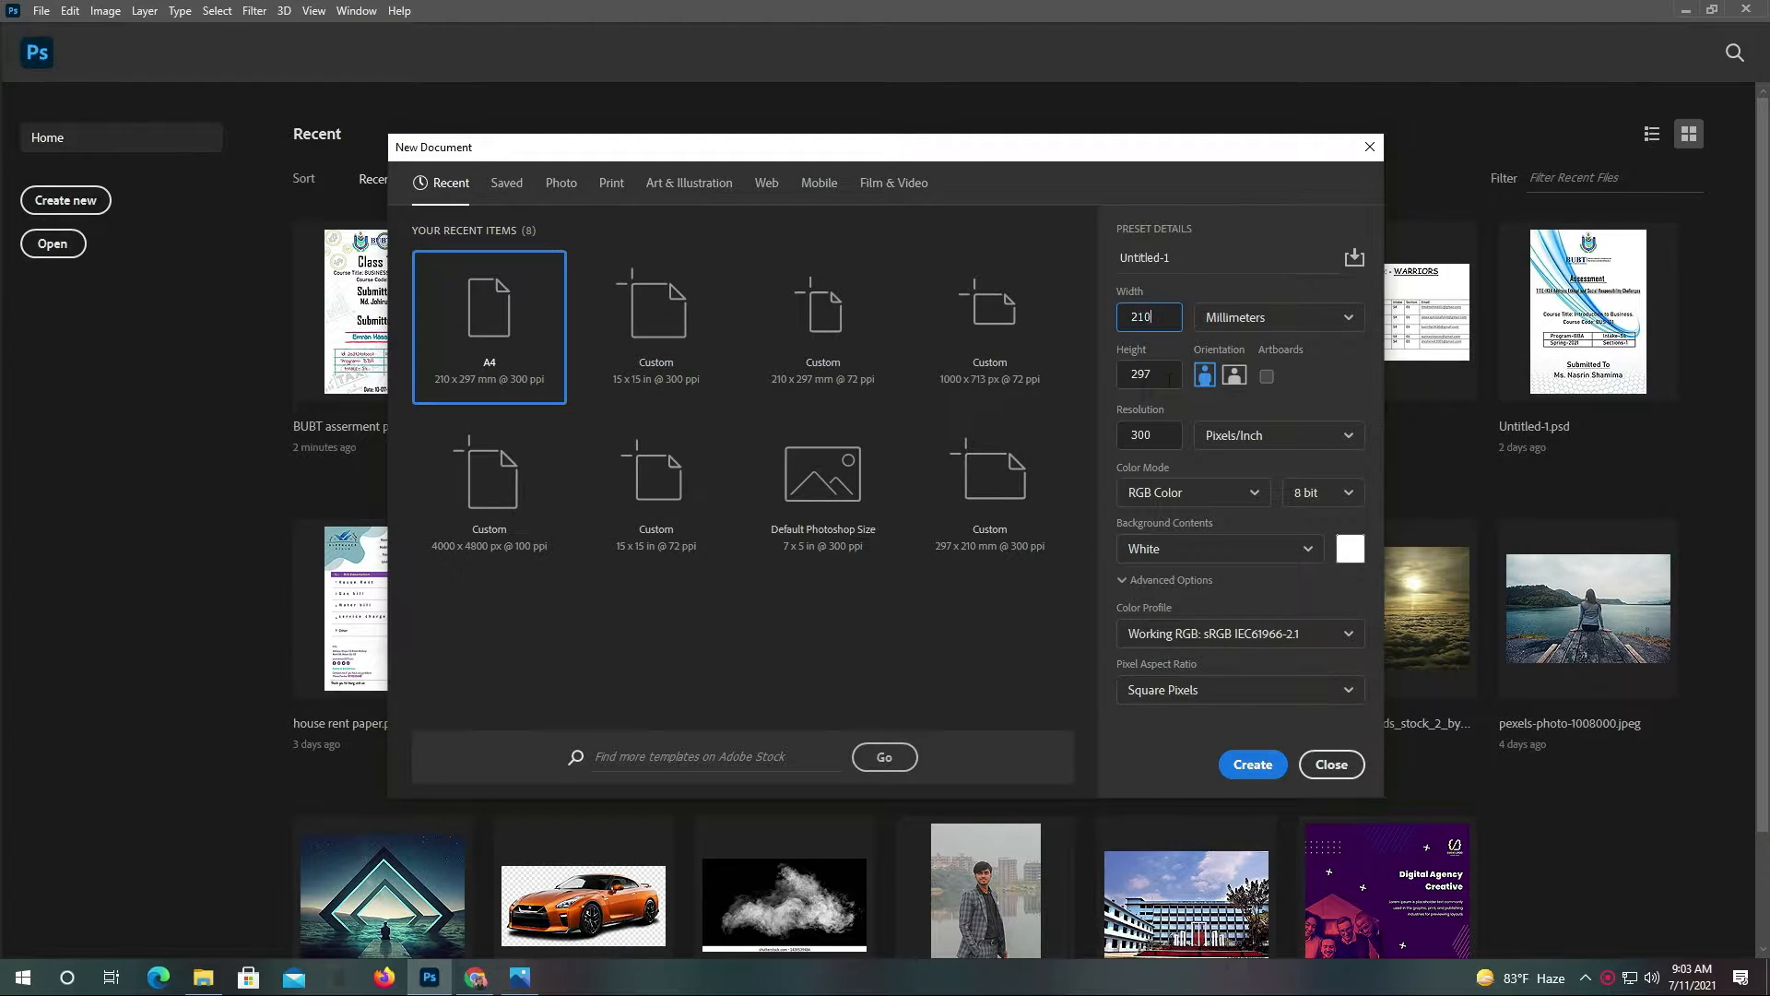
pyautogui.press('Tab')
pyautogui.press('Tab')
pyautogui.press('KP_7')
pyautogui.click(1254, 765)
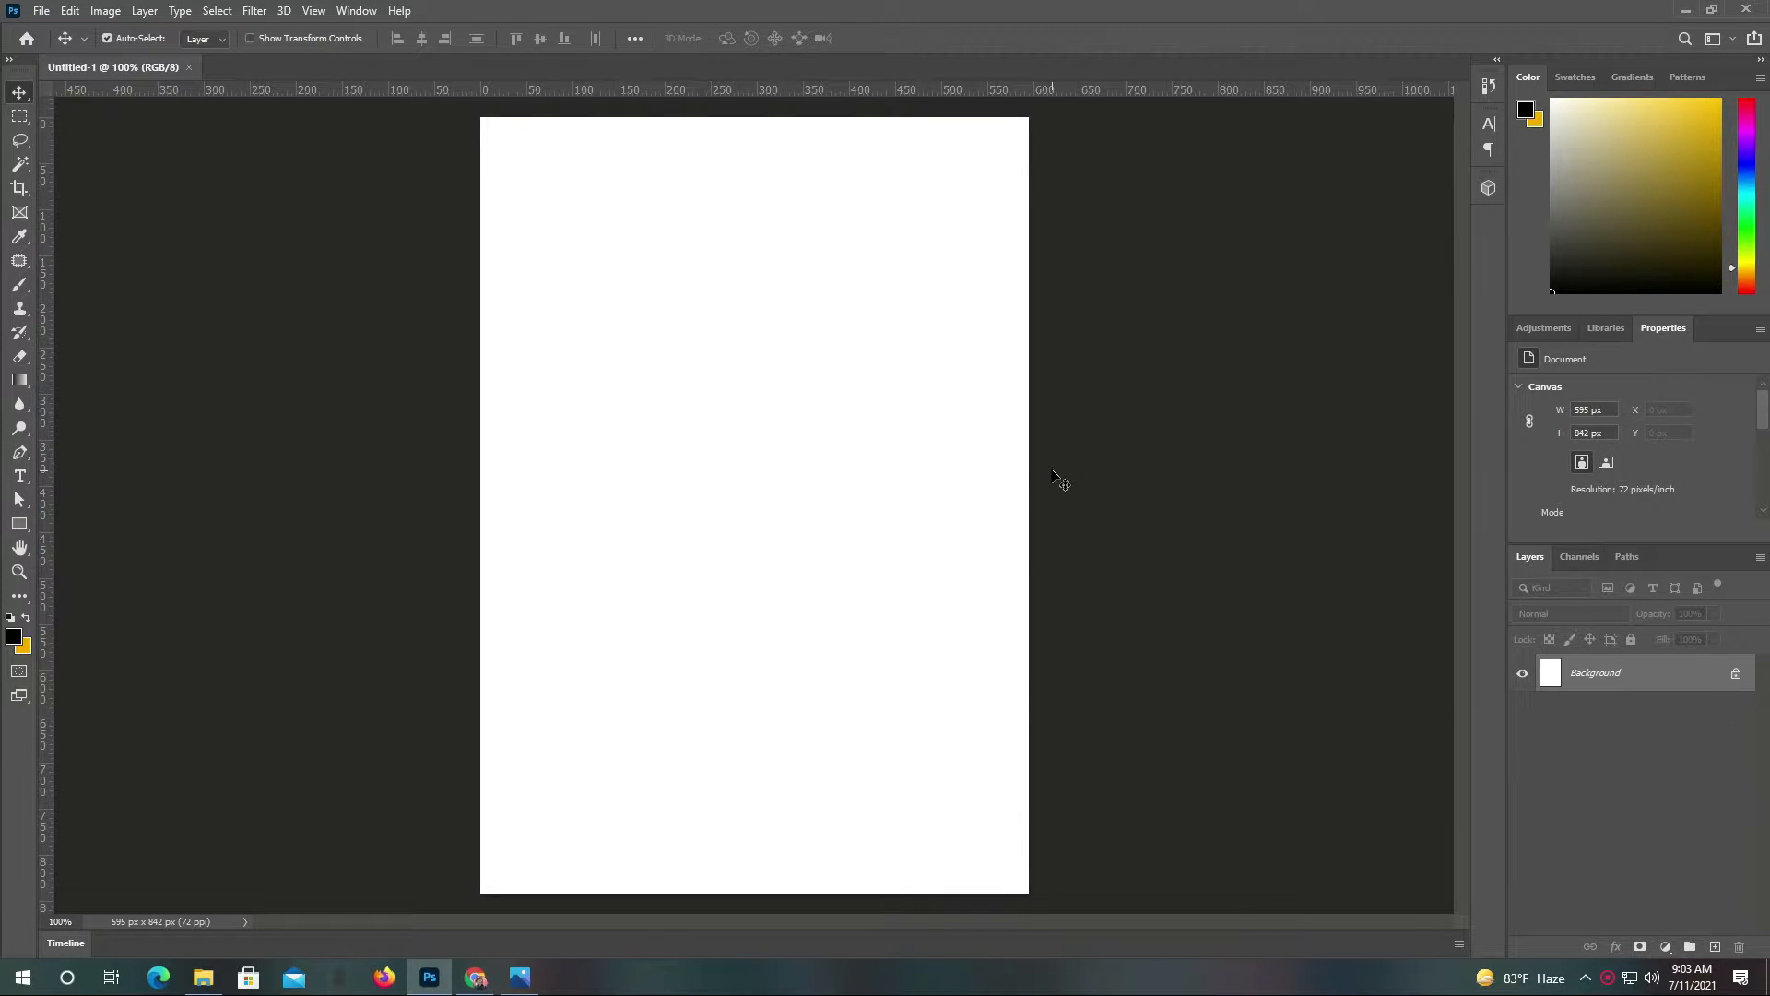
pyautogui.click(203, 977)
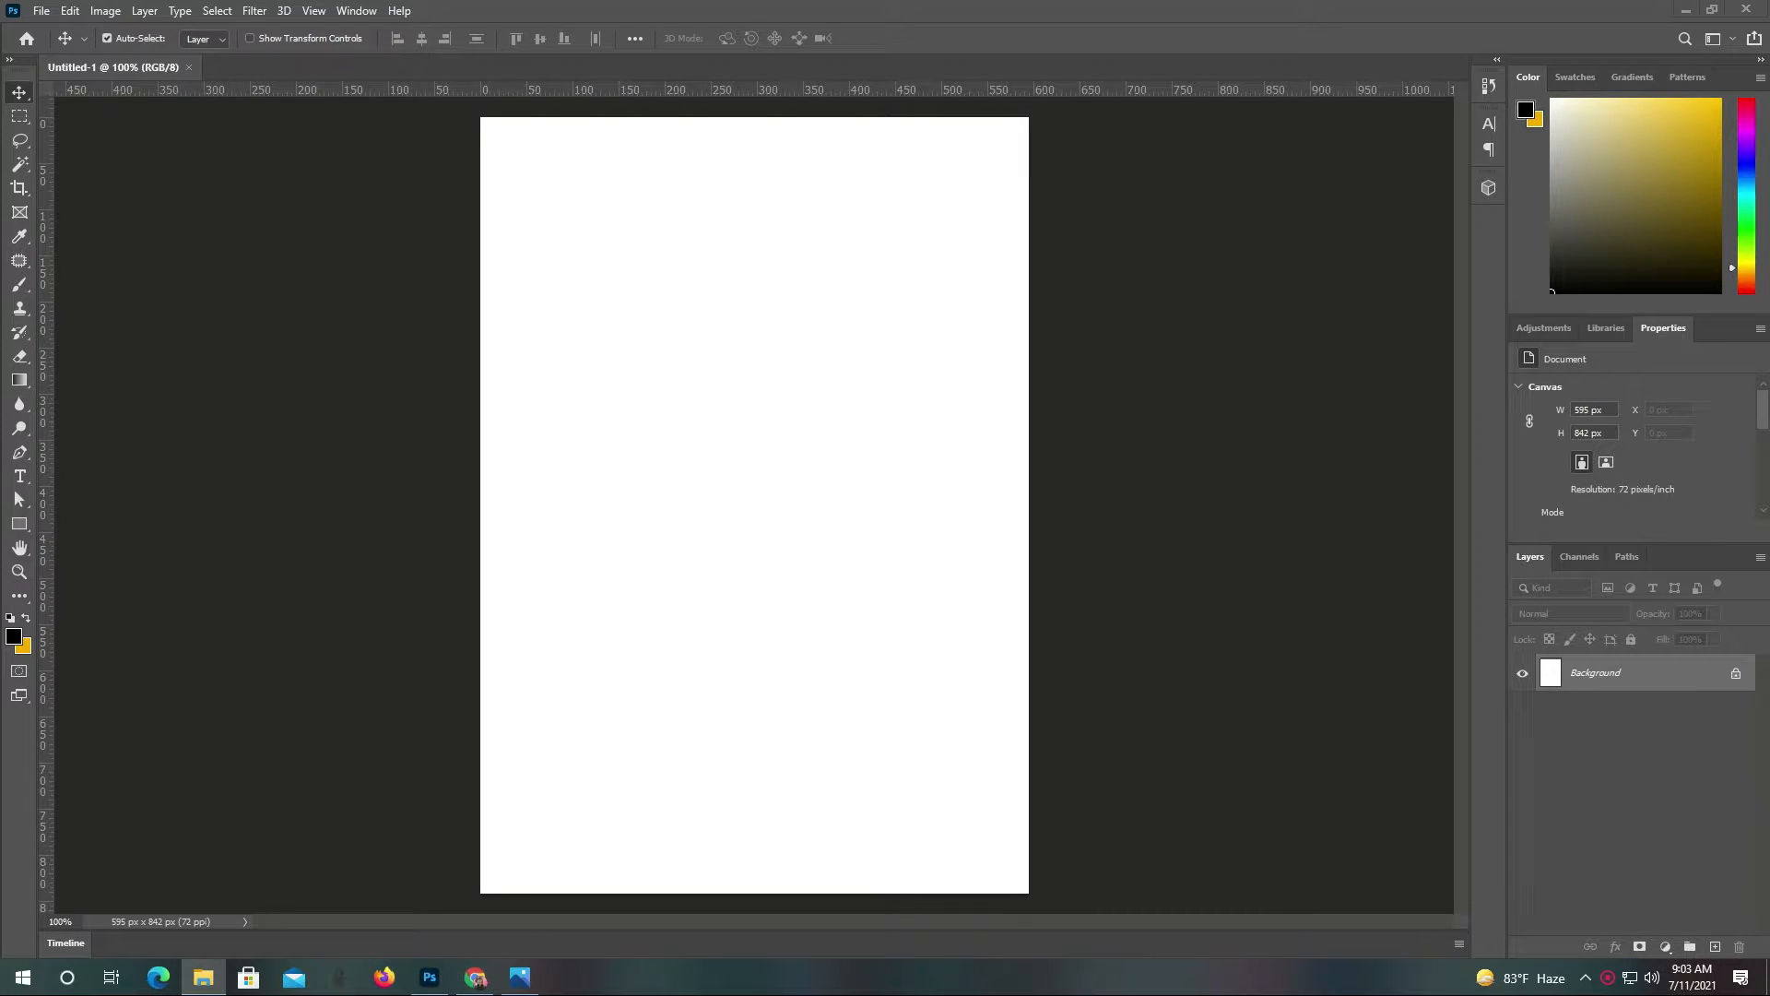
pyautogui.click(471, 979)
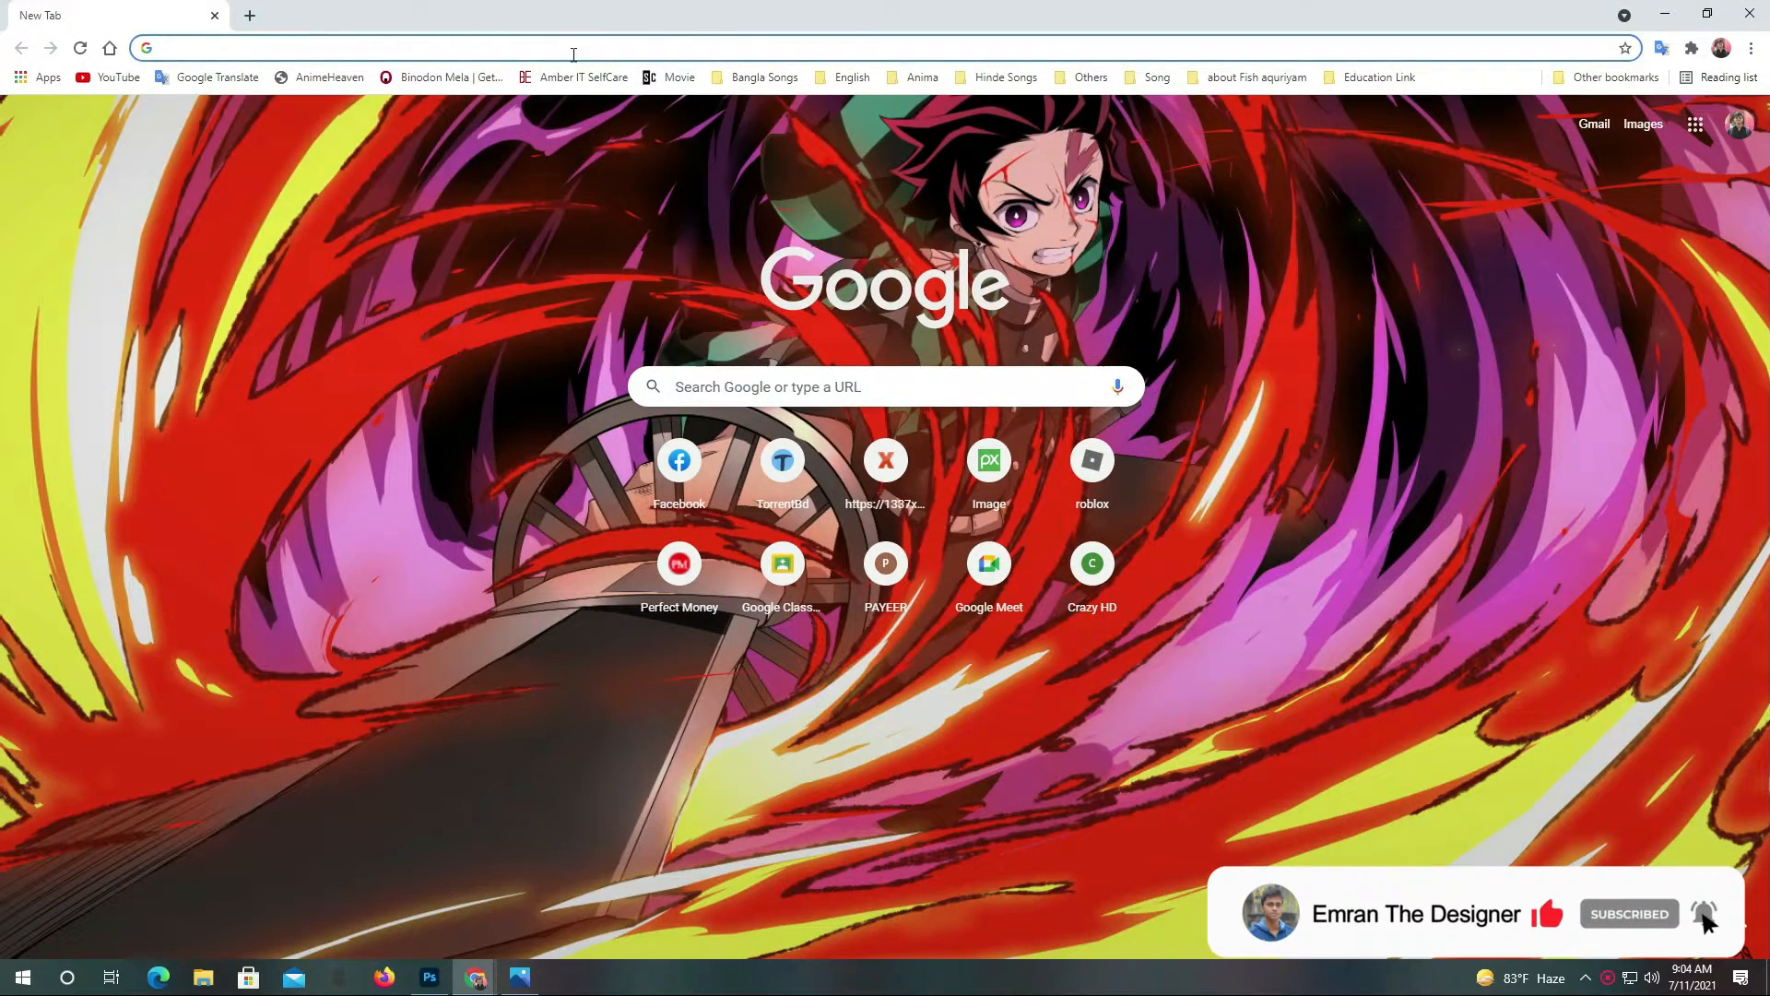
# Search Google Images for 'Bubt logo'
pyautogui.click(572, 54)
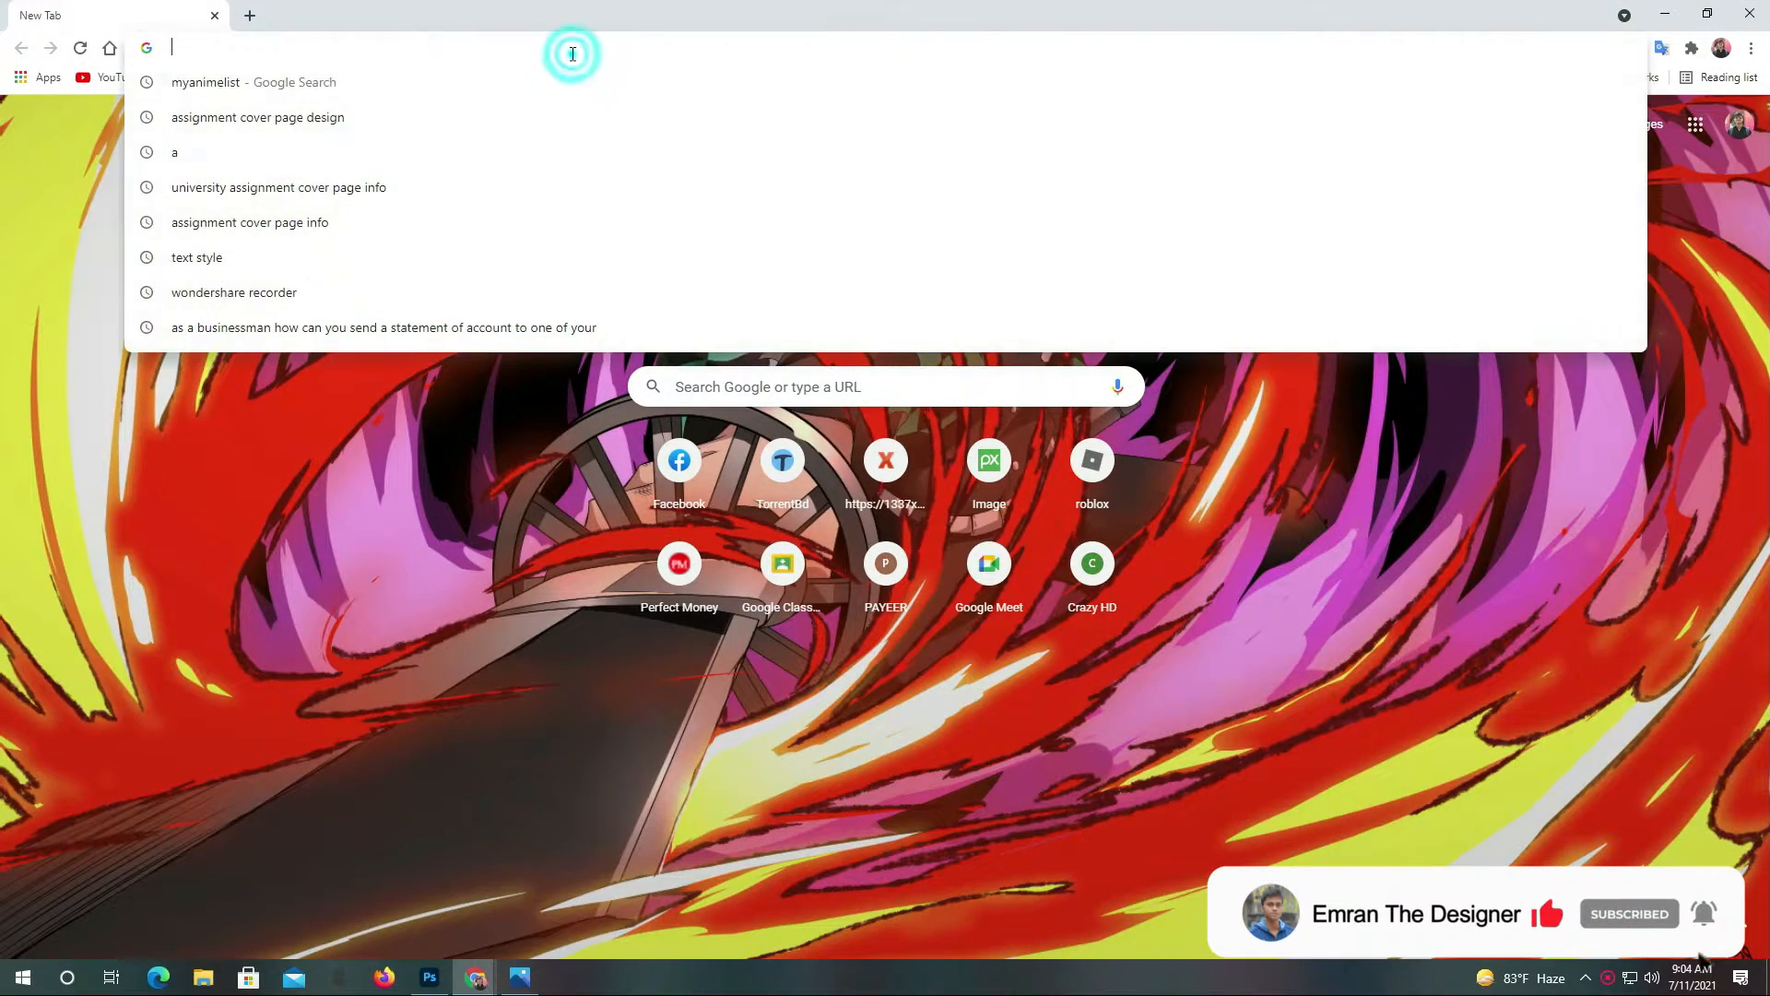
pyautogui.write('Bubt logo')
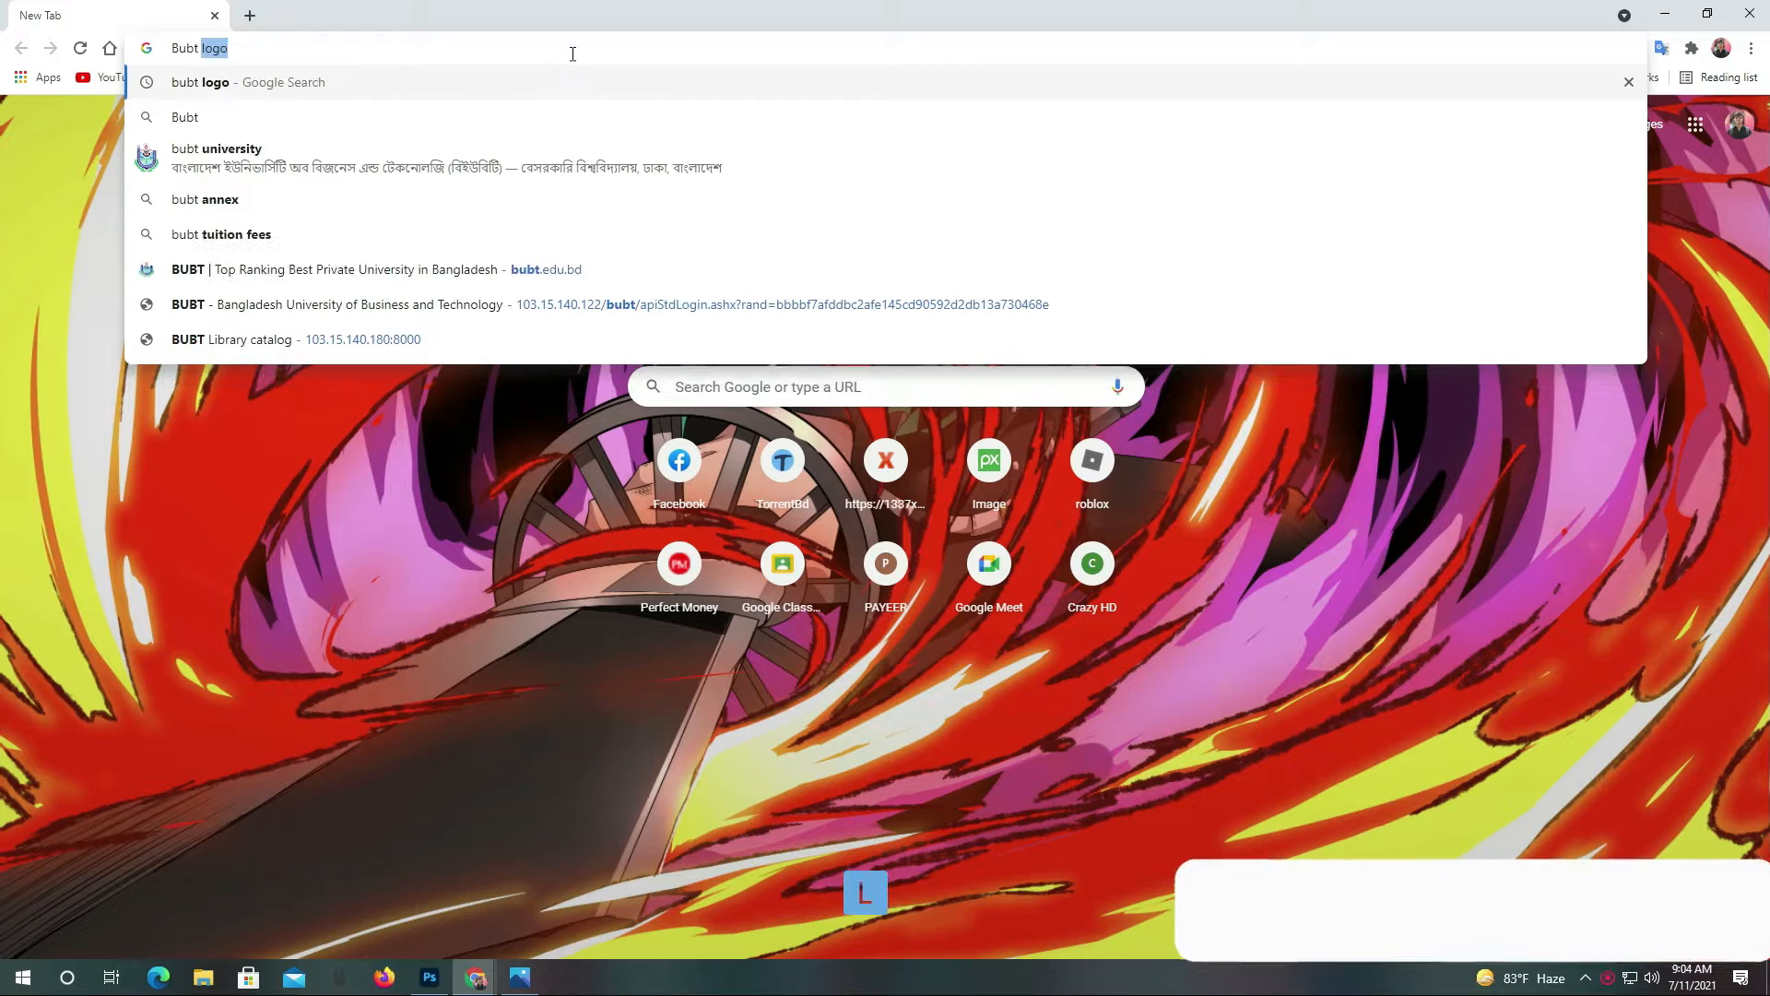
pyautogui.press('Return')
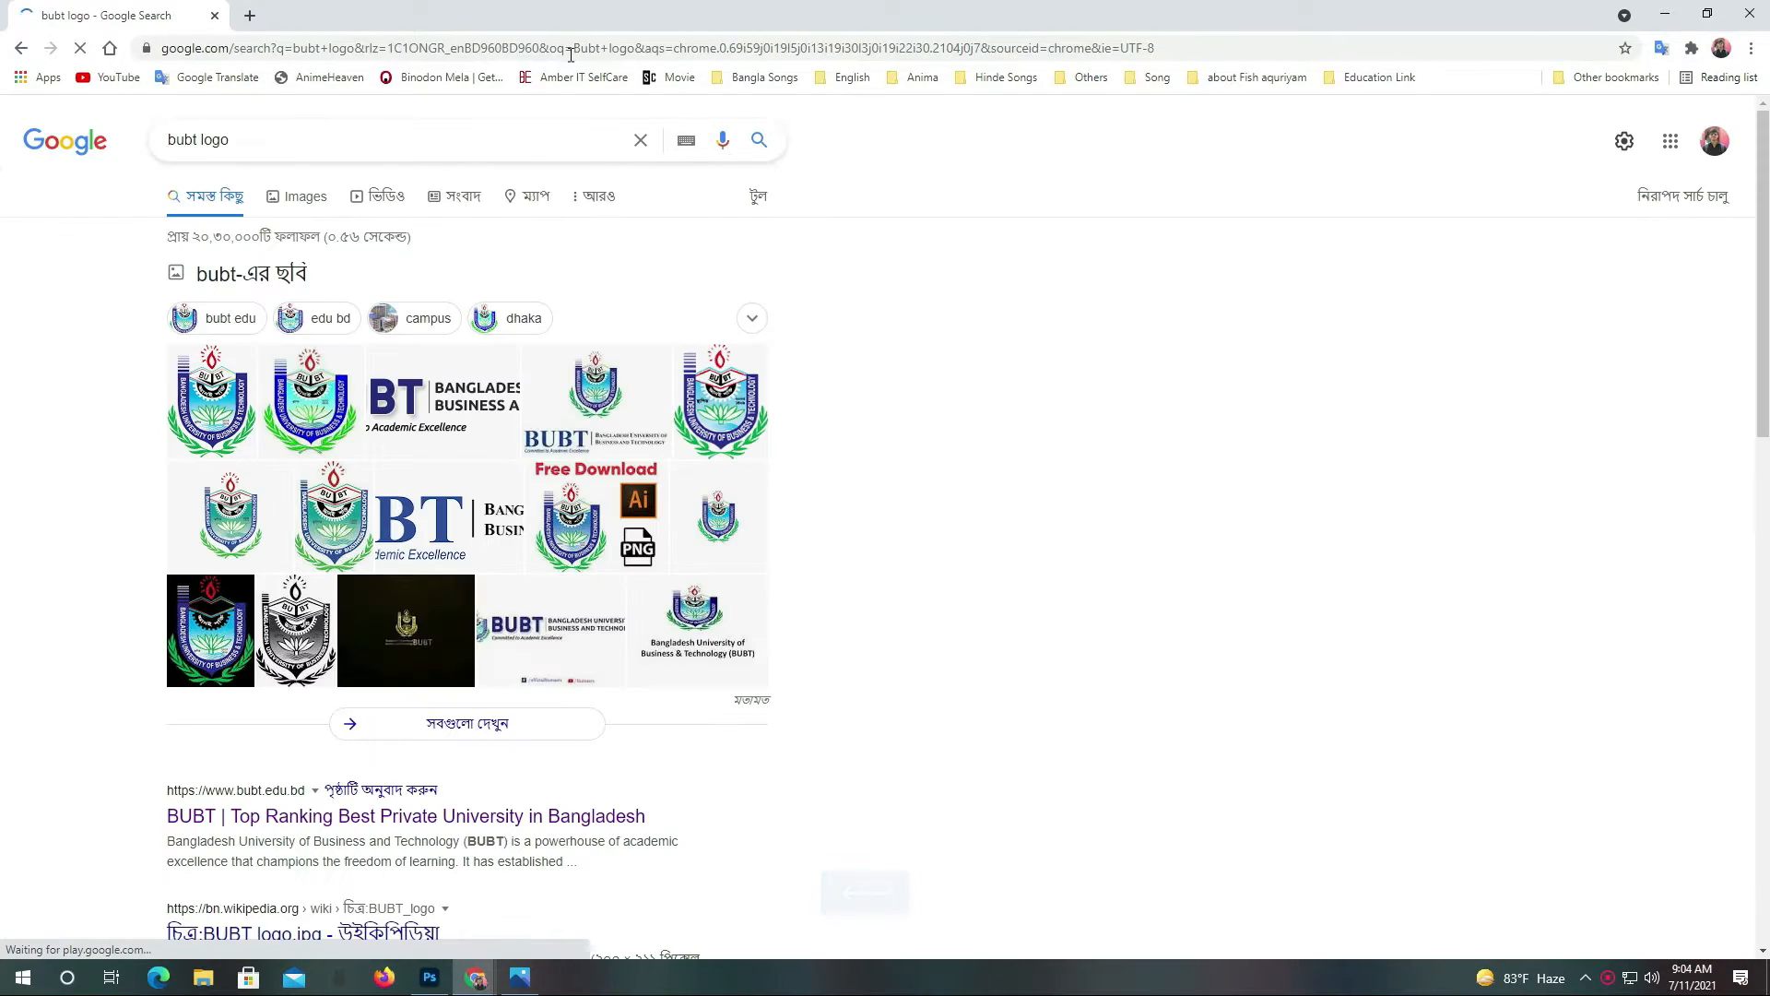
pyautogui.click(275, 197)
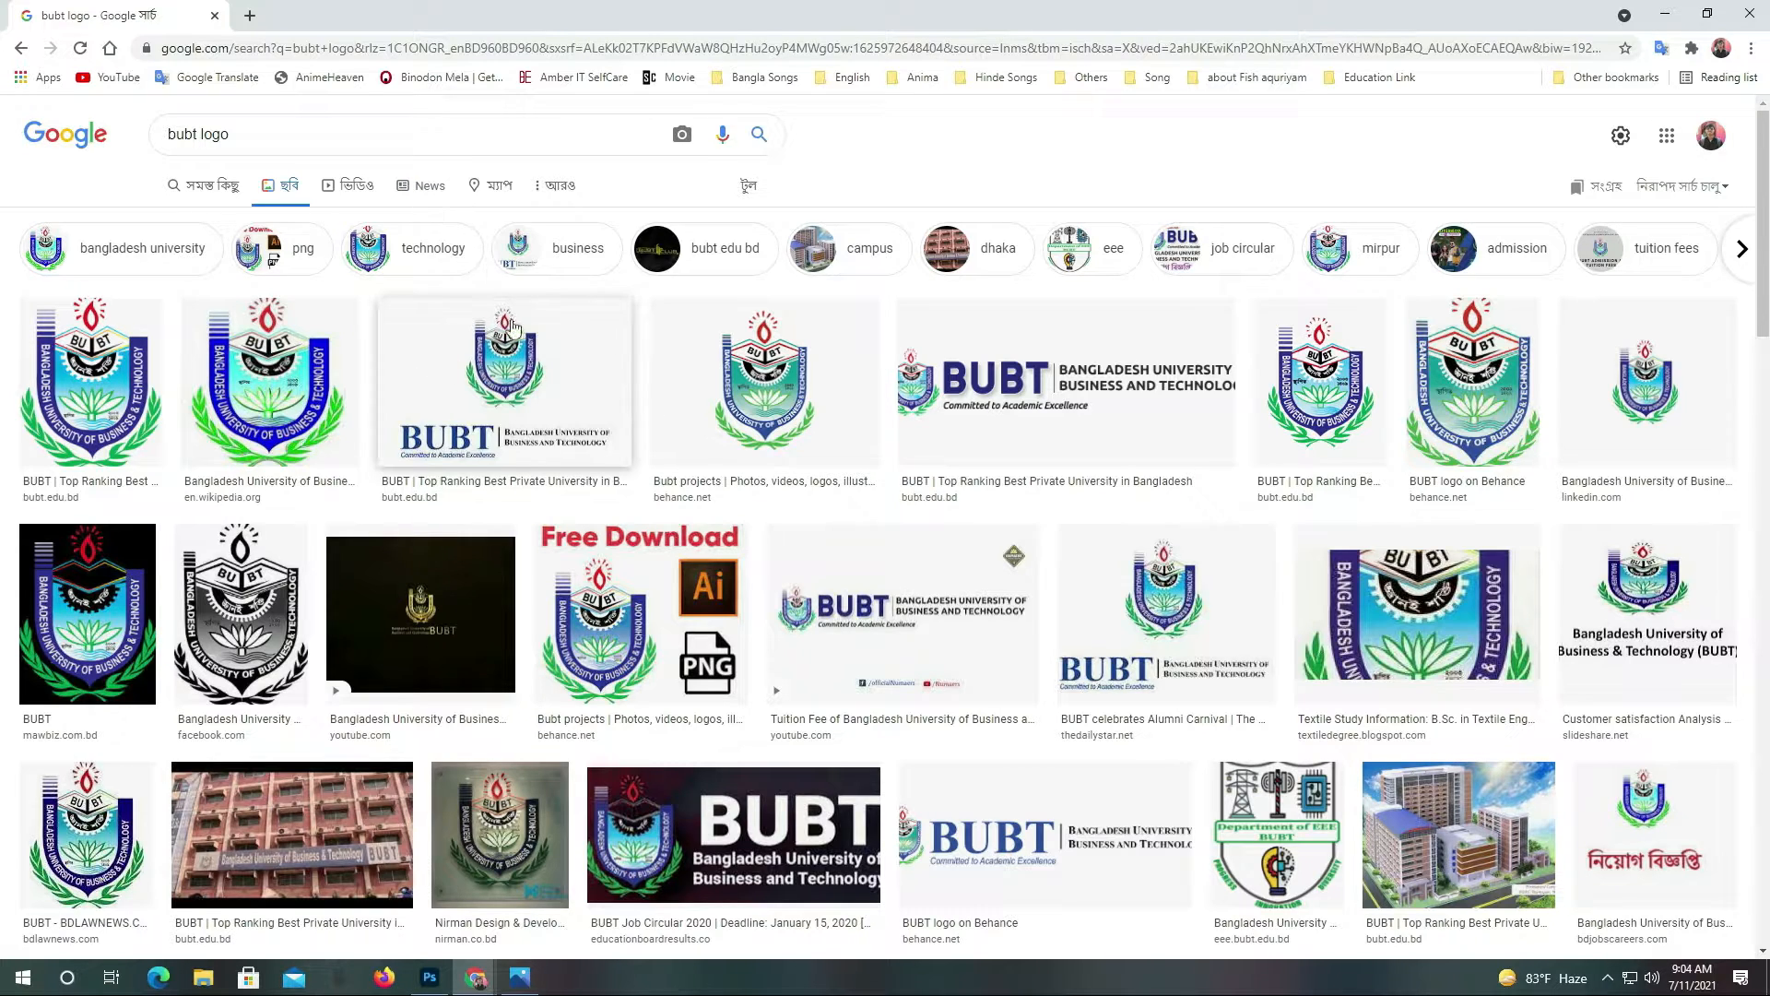
# Save the BUBT logo with the university name as a PNG in Downloads
pyautogui.click(522, 387)
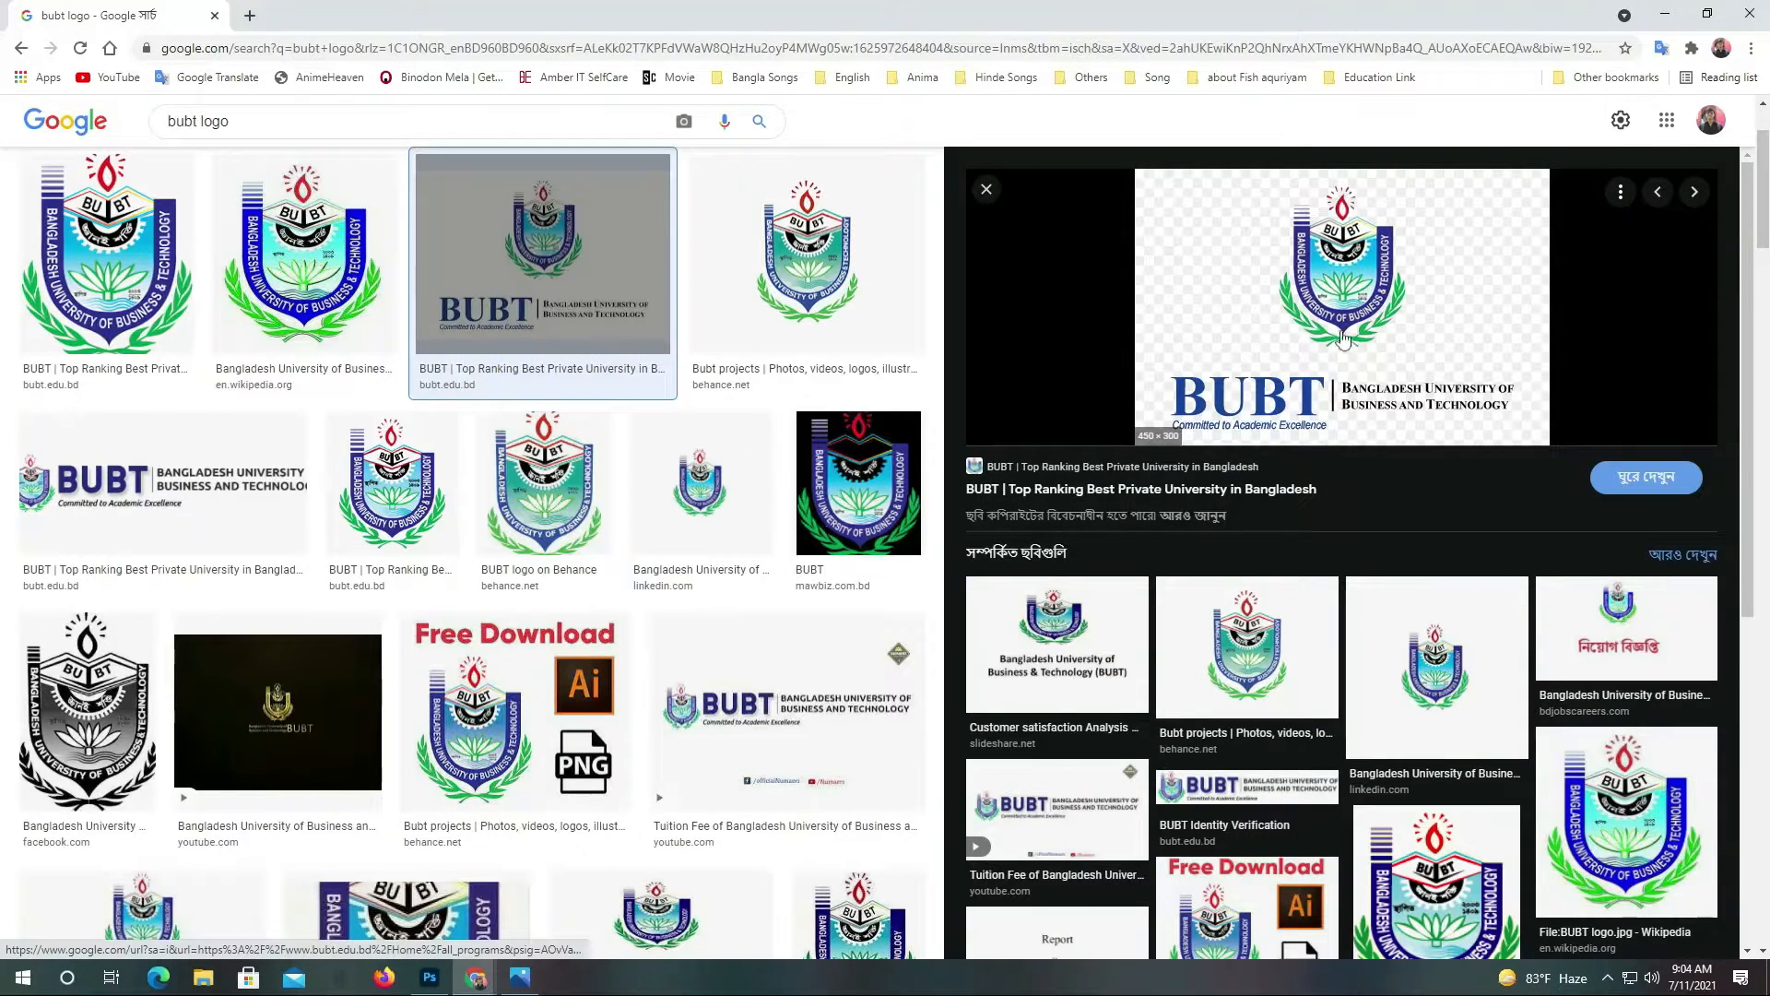
pyautogui.rightClick(1371, 318)
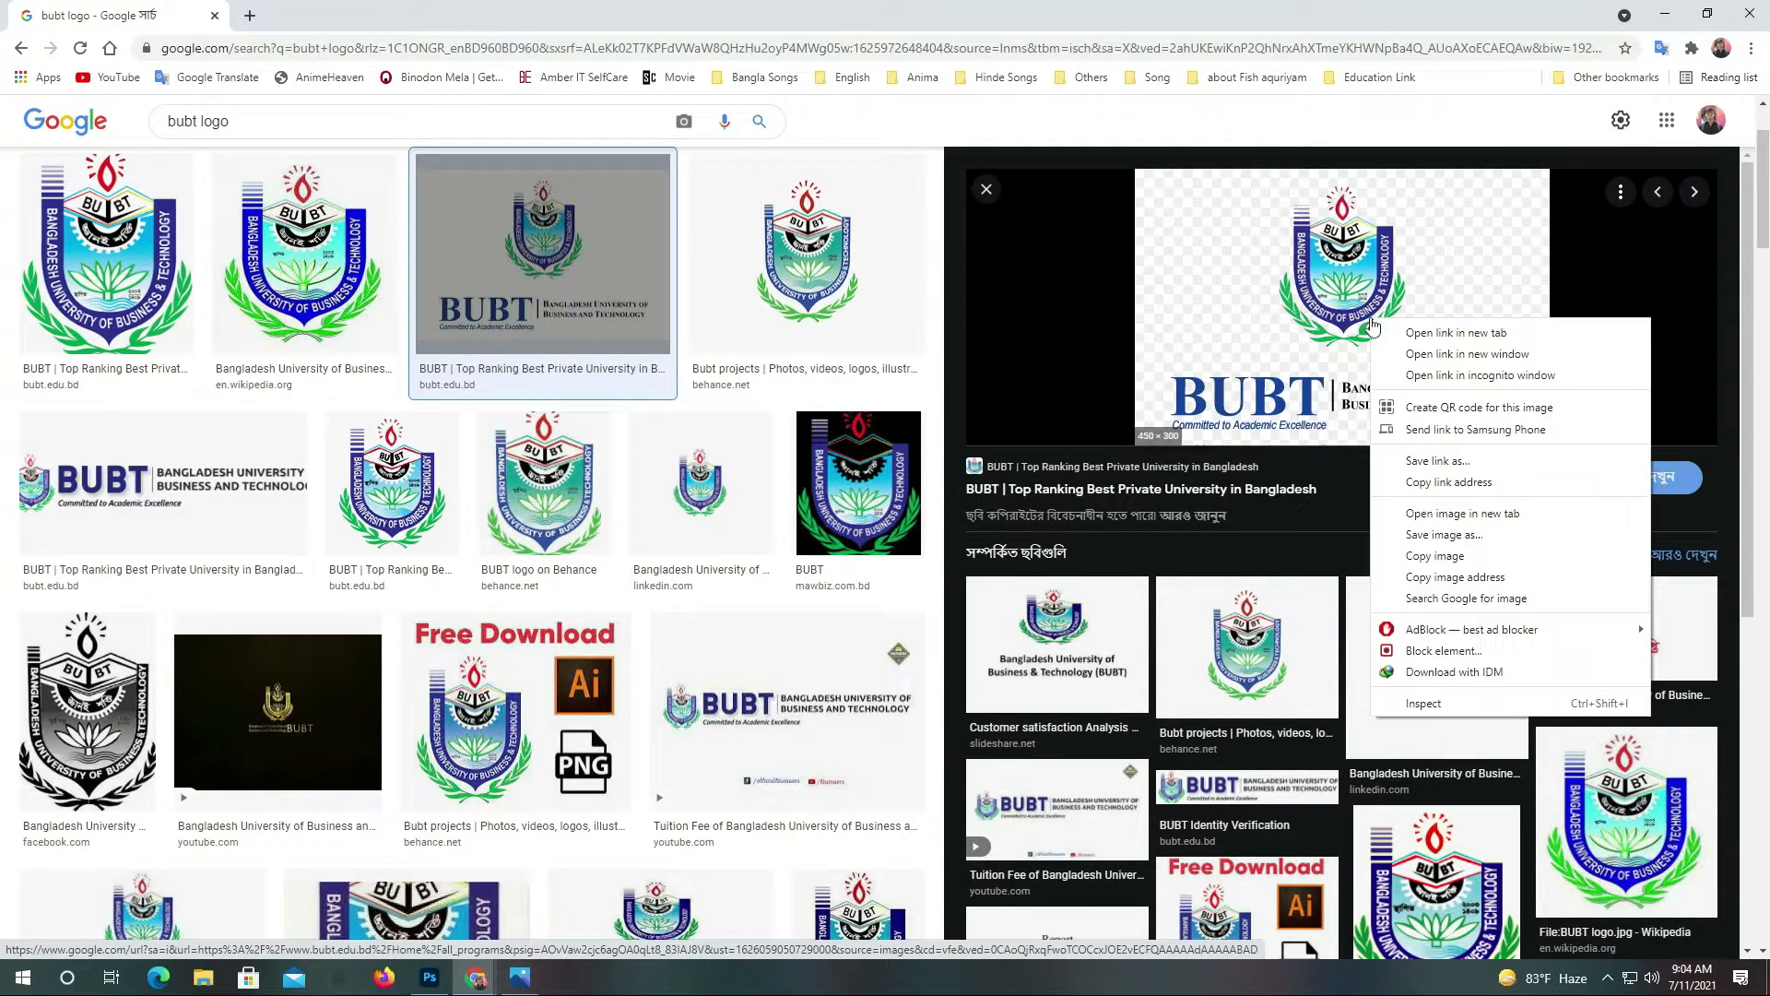
pyautogui.click(1443, 534)
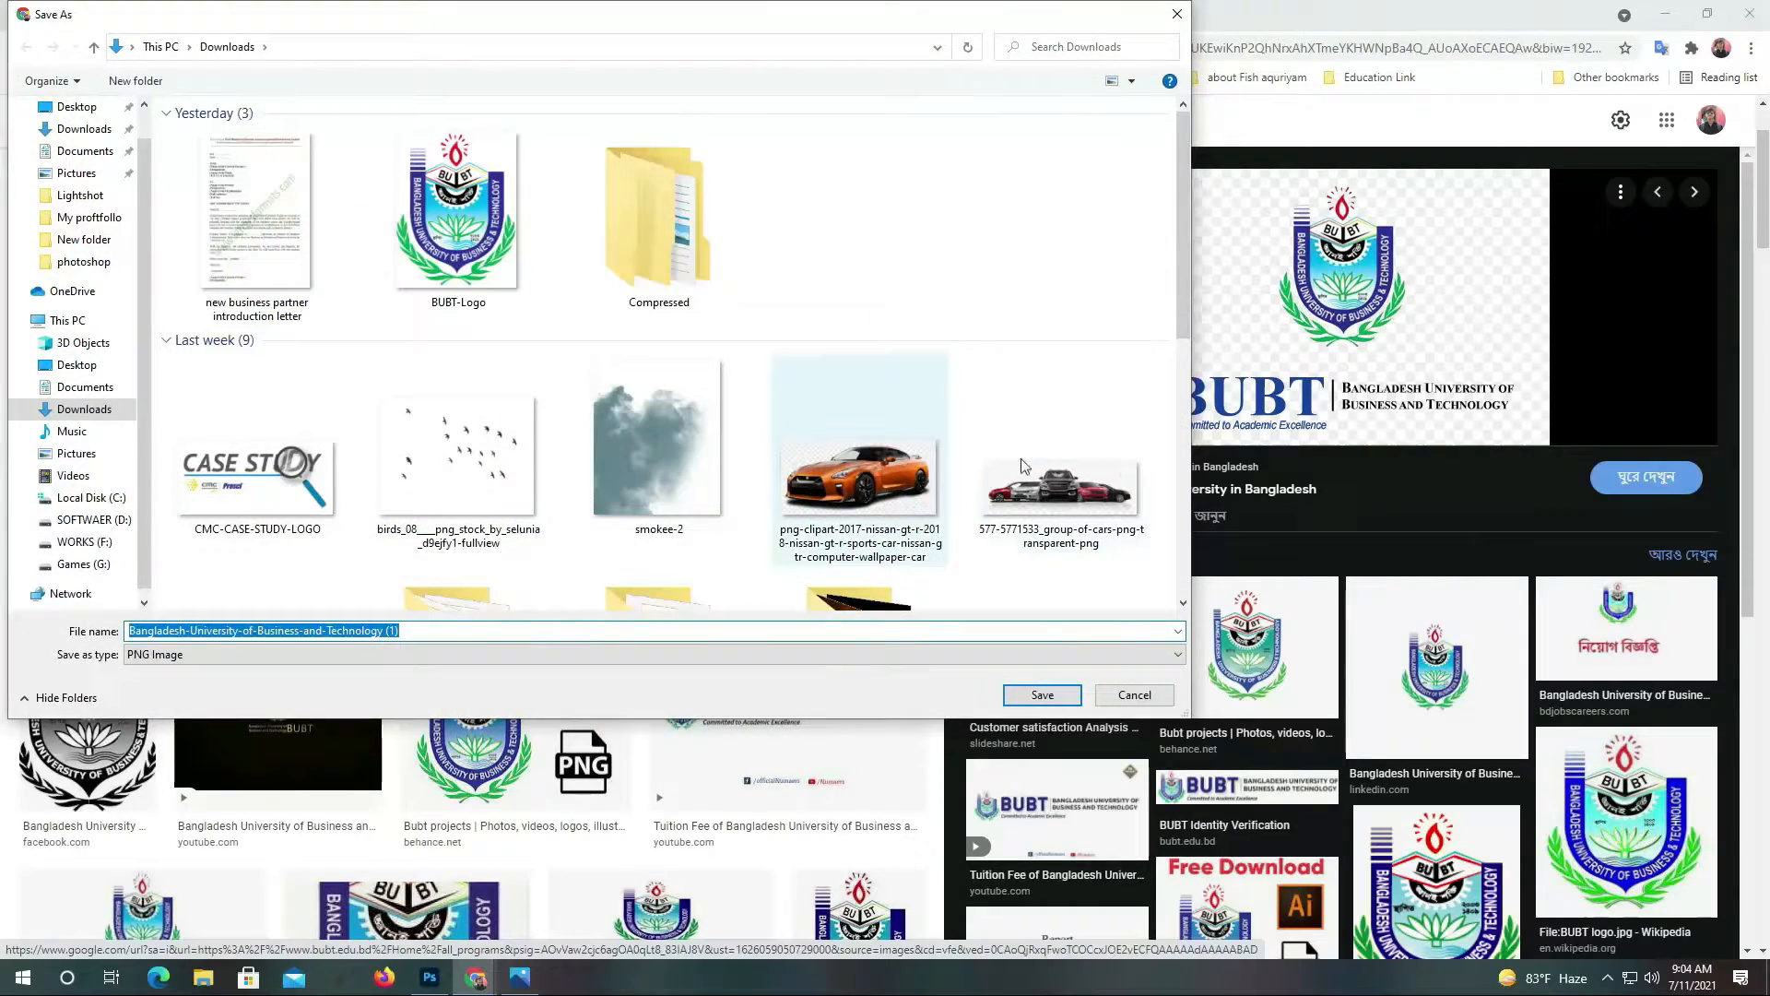
pyautogui.click(1042, 695)
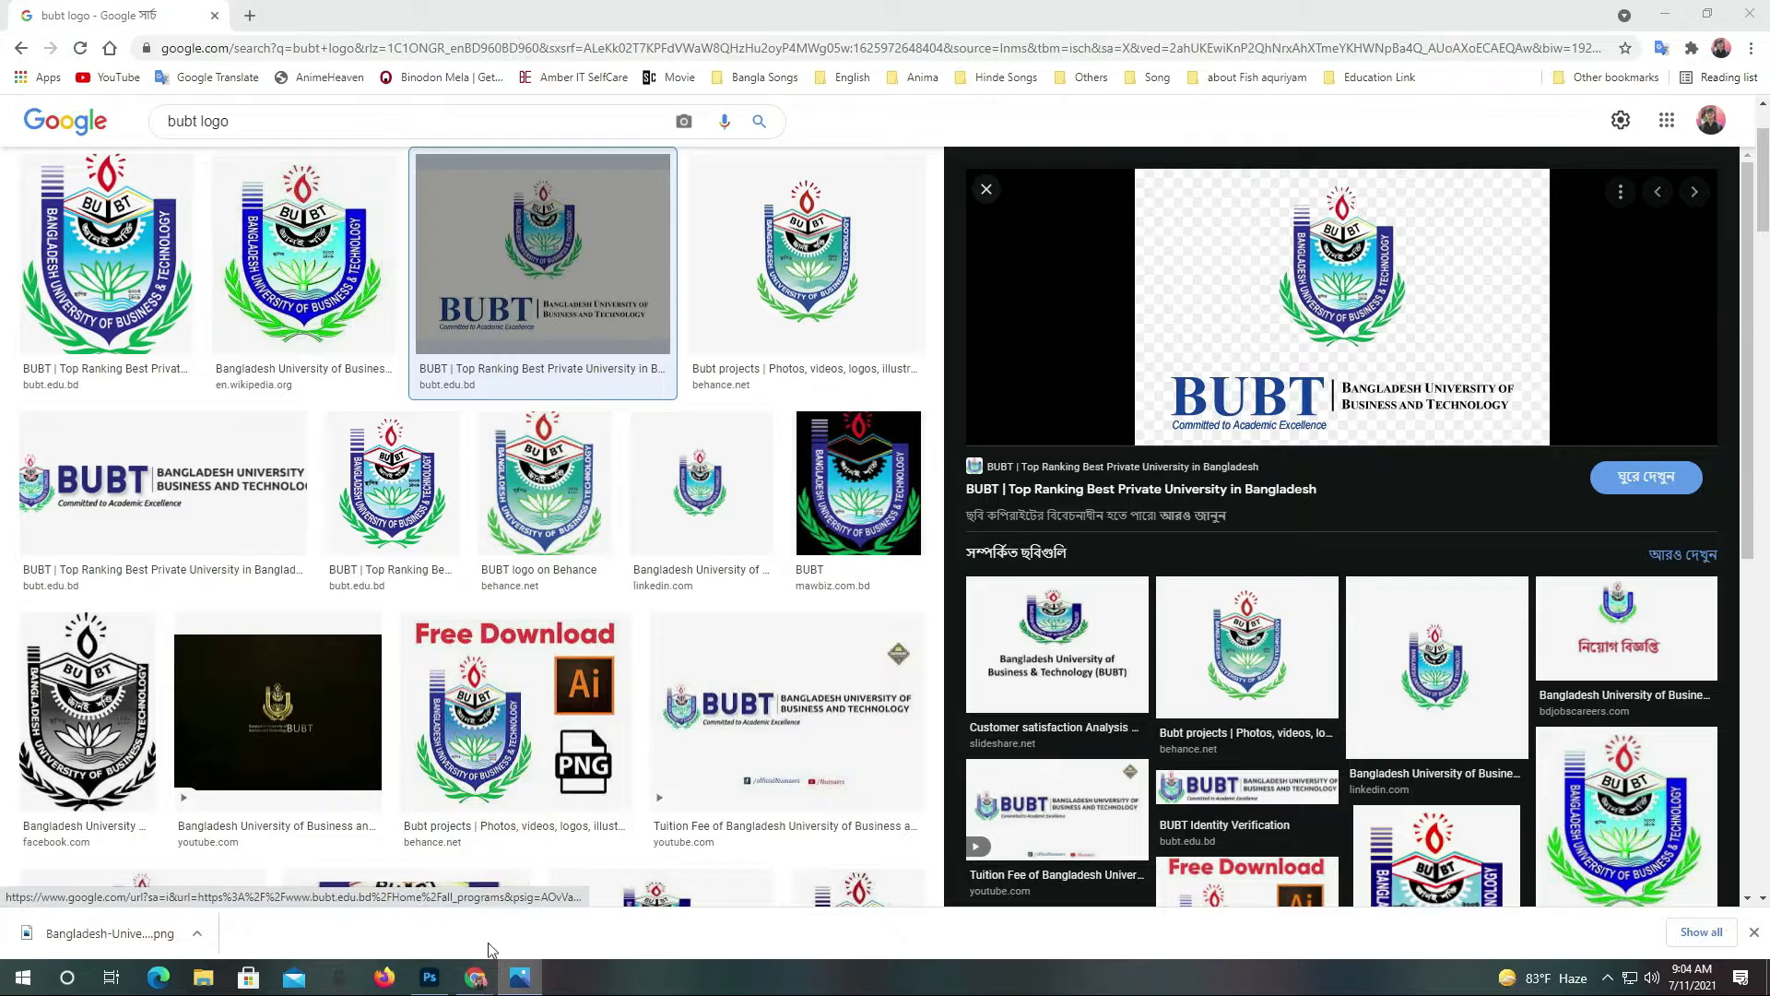
pyautogui.click(429, 977)
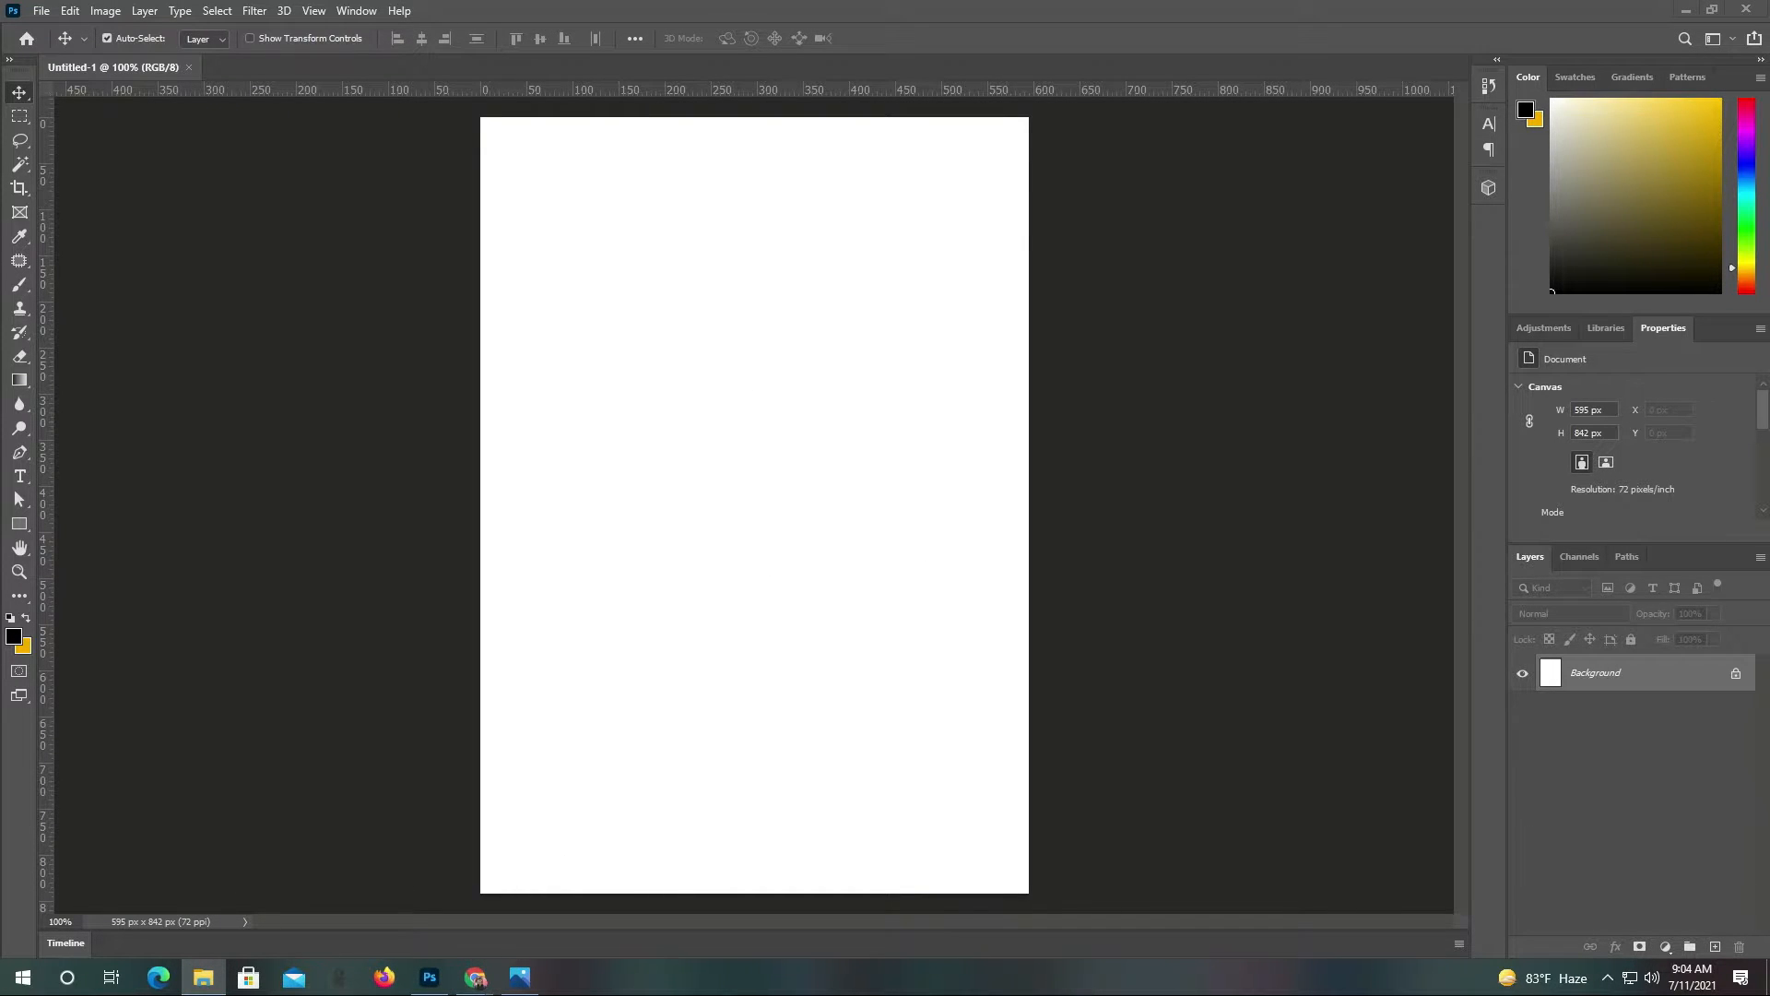
# Place the downloaded BUBT logo PNG, scaled to 165 x 117 px, centred at the page top
pyautogui.moveTo(1769, 112); pyautogui.dragTo(790, 101)
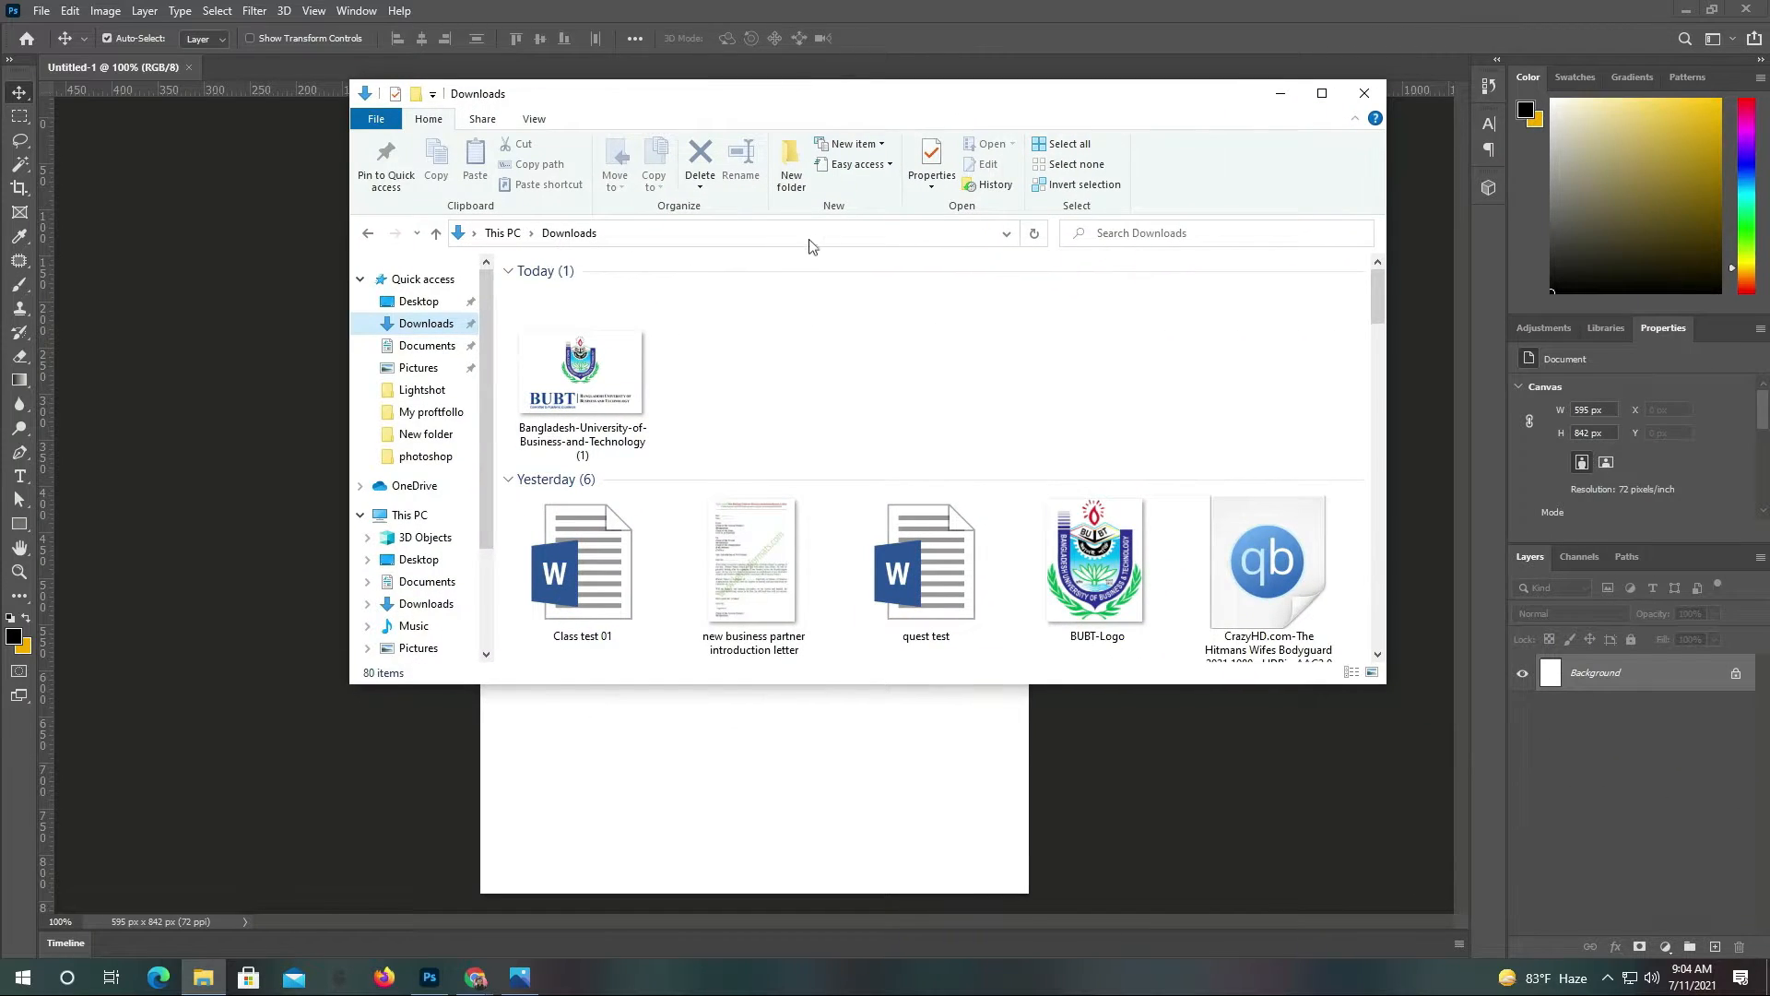
pyautogui.click(616, 374)
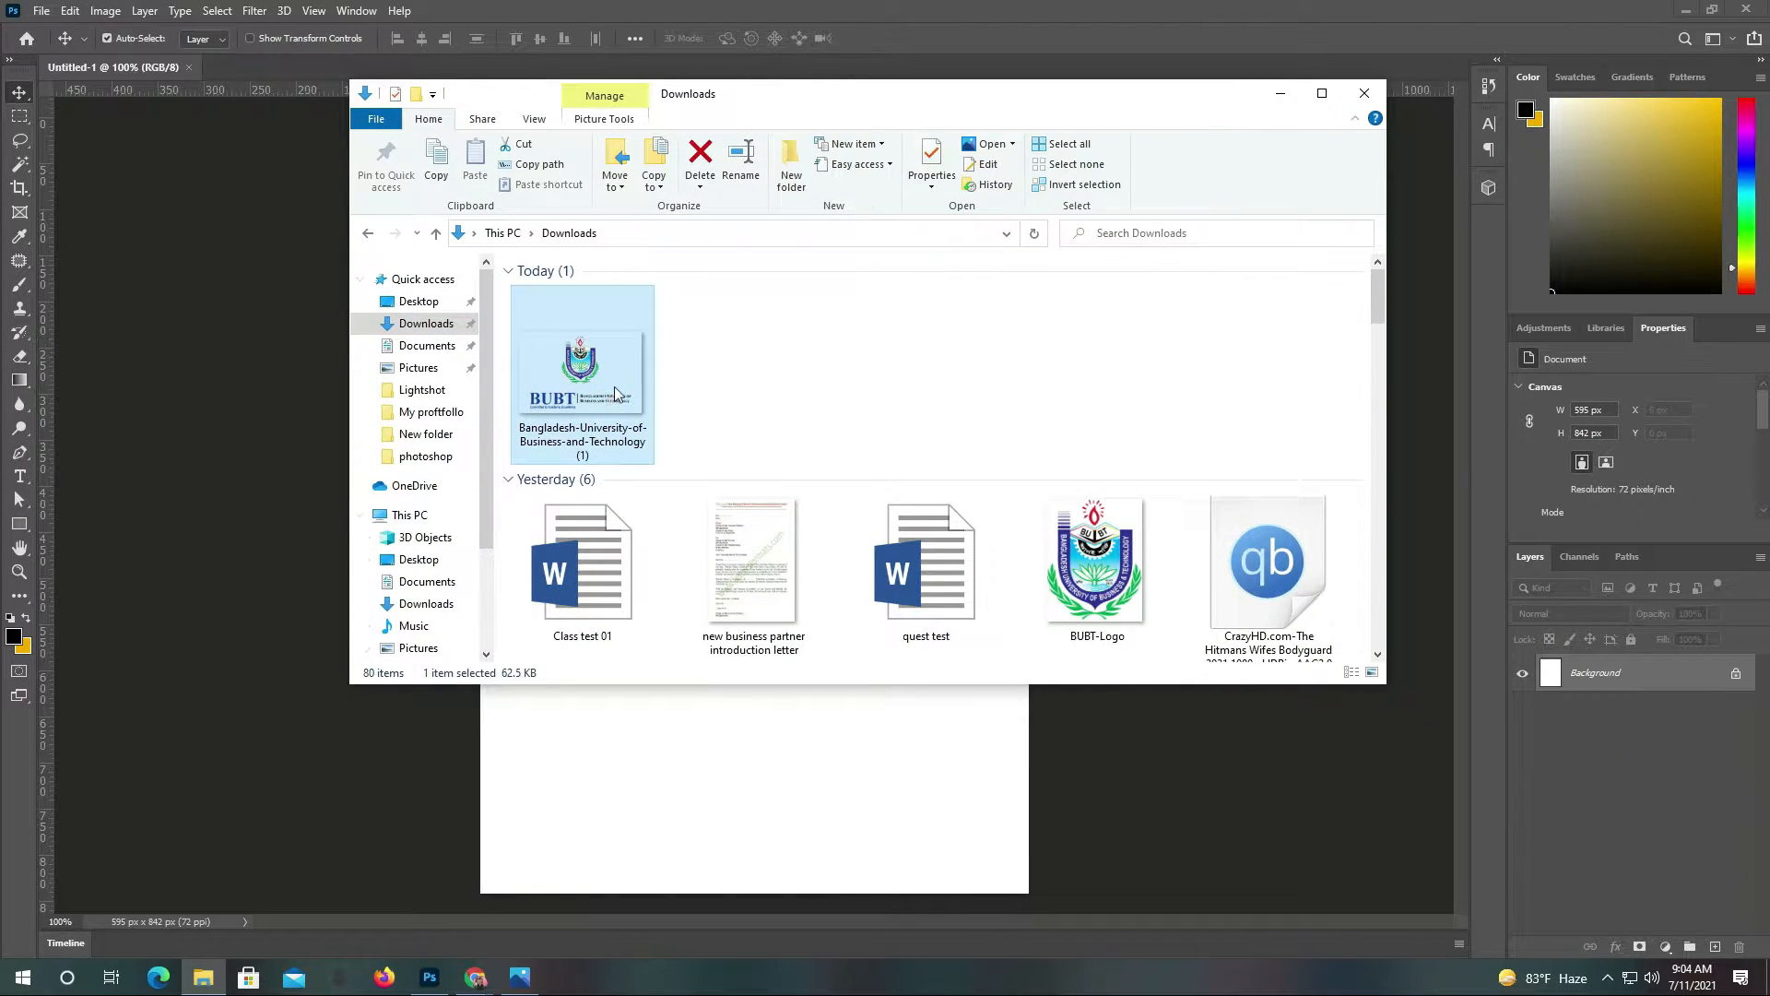
pyautogui.moveTo(323, 380); pyautogui.dragTo(224, 365)
pyautogui.moveTo(761, 485); pyautogui.dragTo(762, 250)
pyautogui.moveTo(755, 406); pyautogui.dragTo(756, 261)
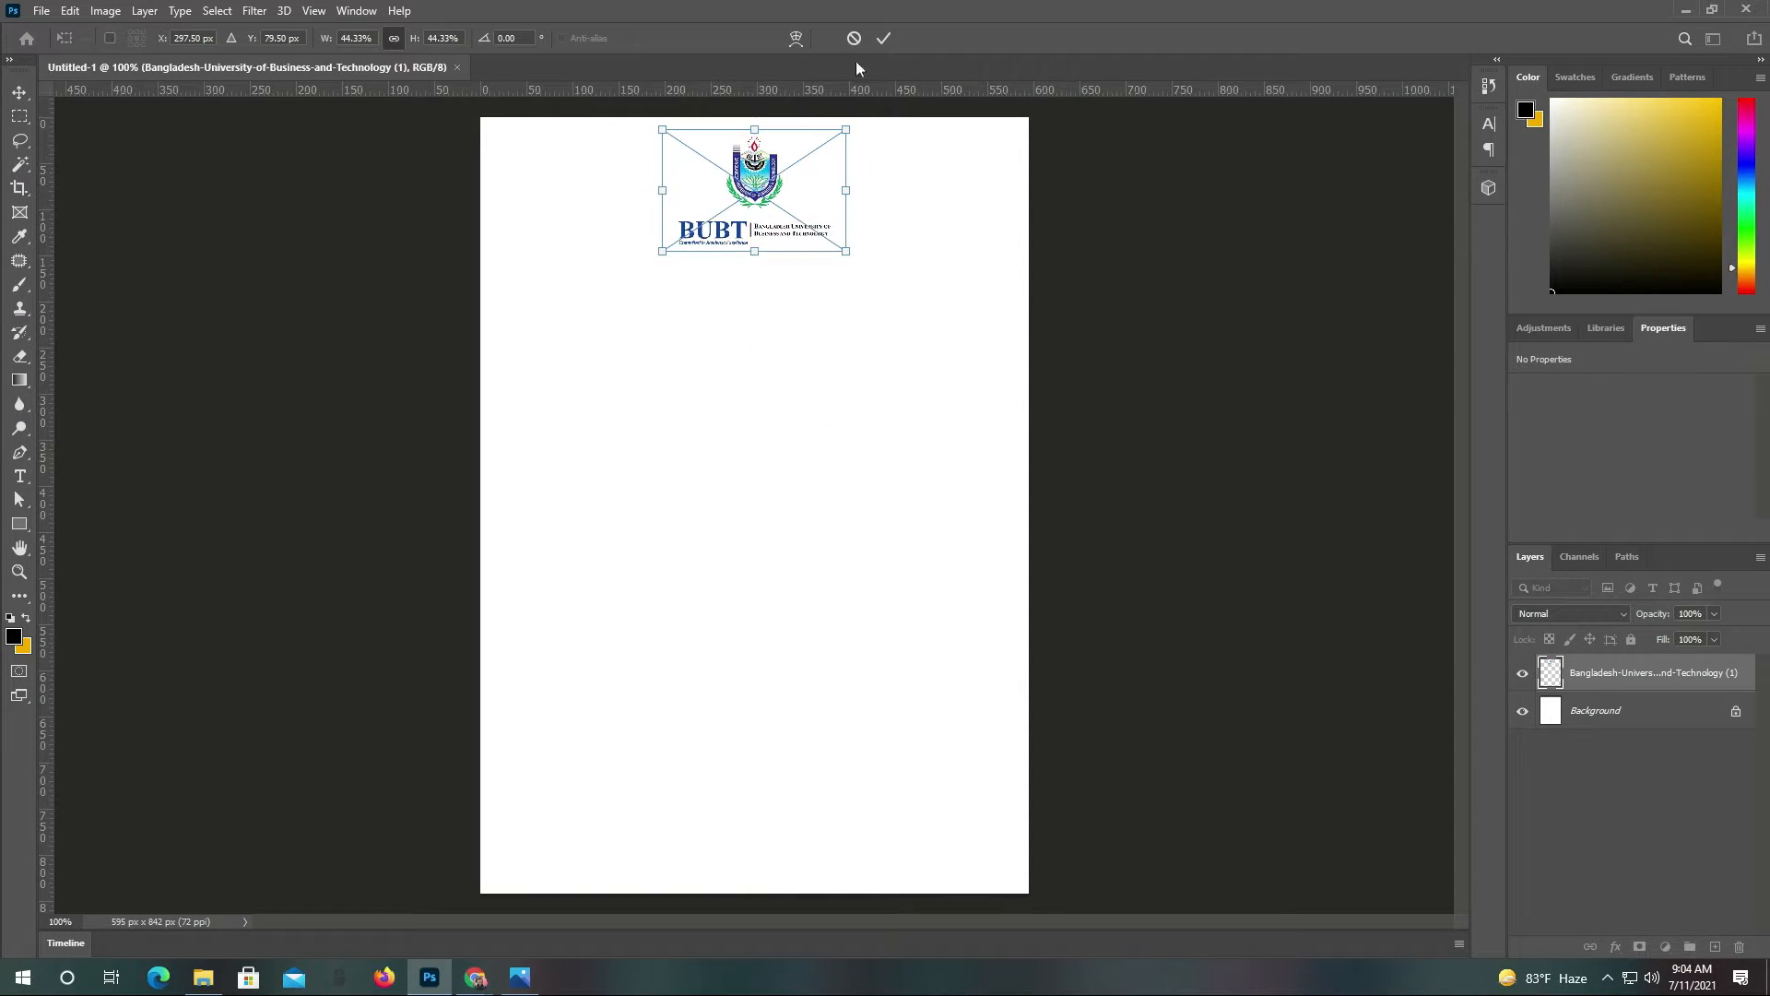
pyautogui.click(882, 39)
pyautogui.moveTo(758, 168); pyautogui.dragTo(758, 172)
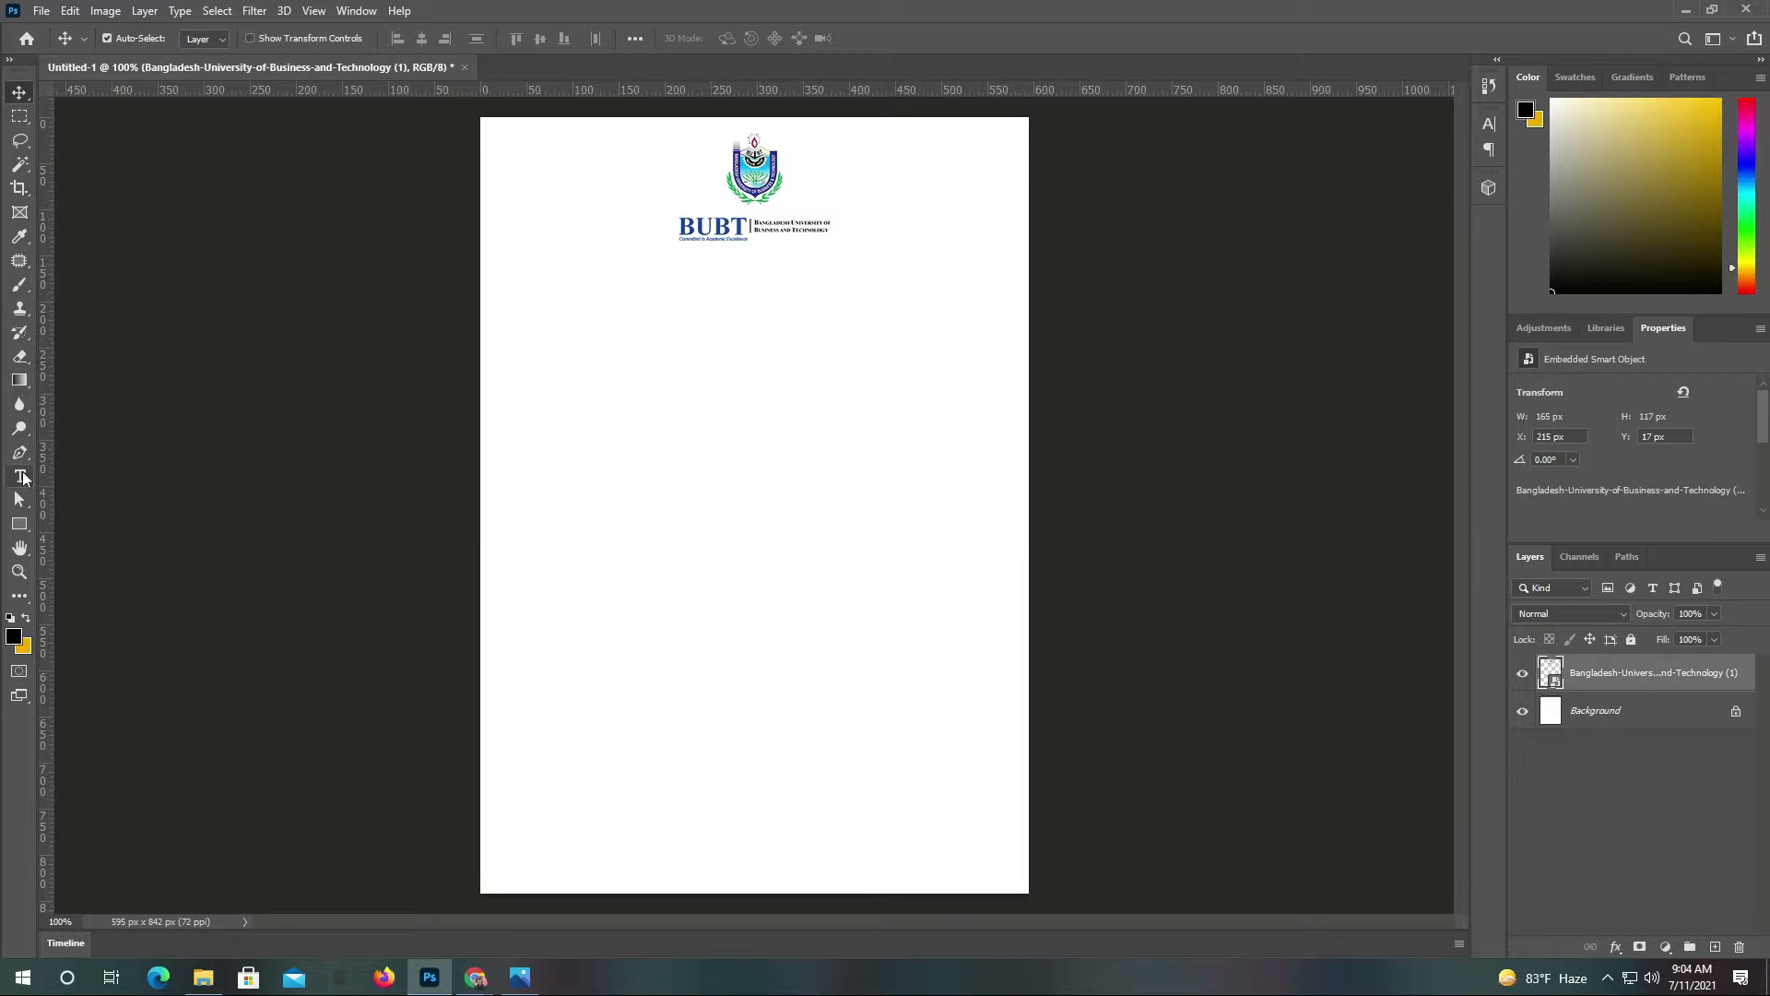
pyautogui.click(22, 476)
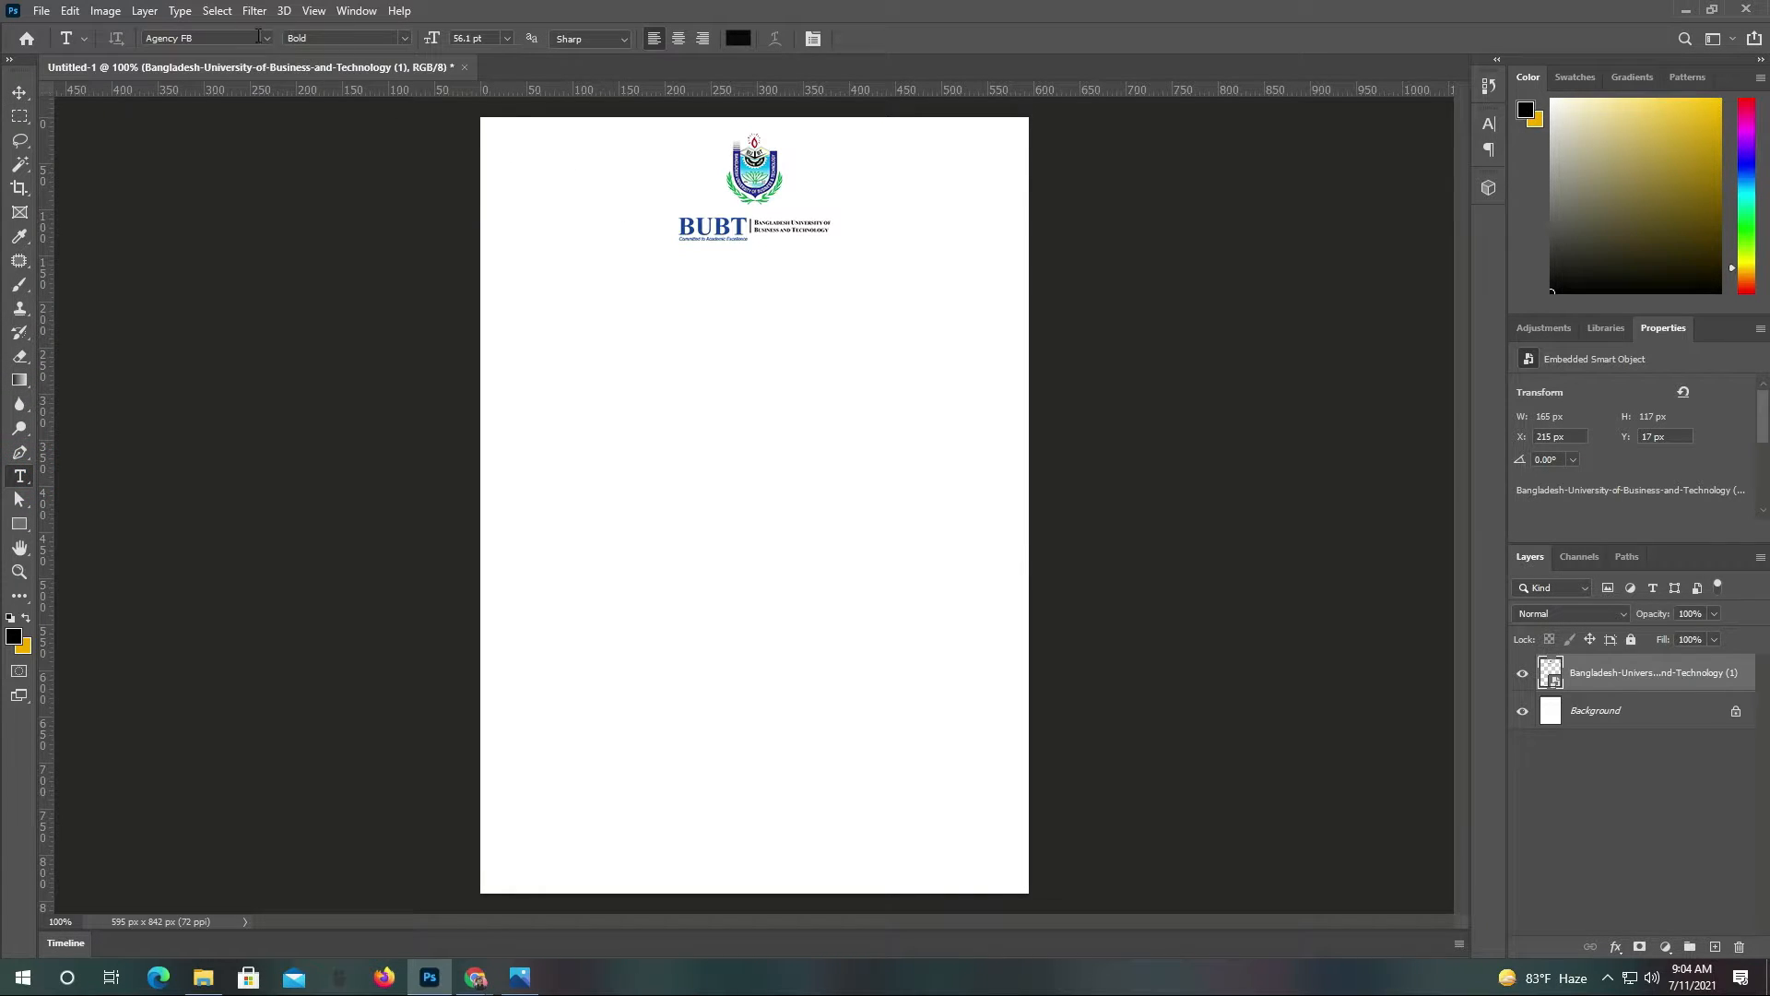
# Add a 56.1 pt Bahnschrift Bold 'Class Test' heading centred beneath the logo
pyautogui.click(266, 37)
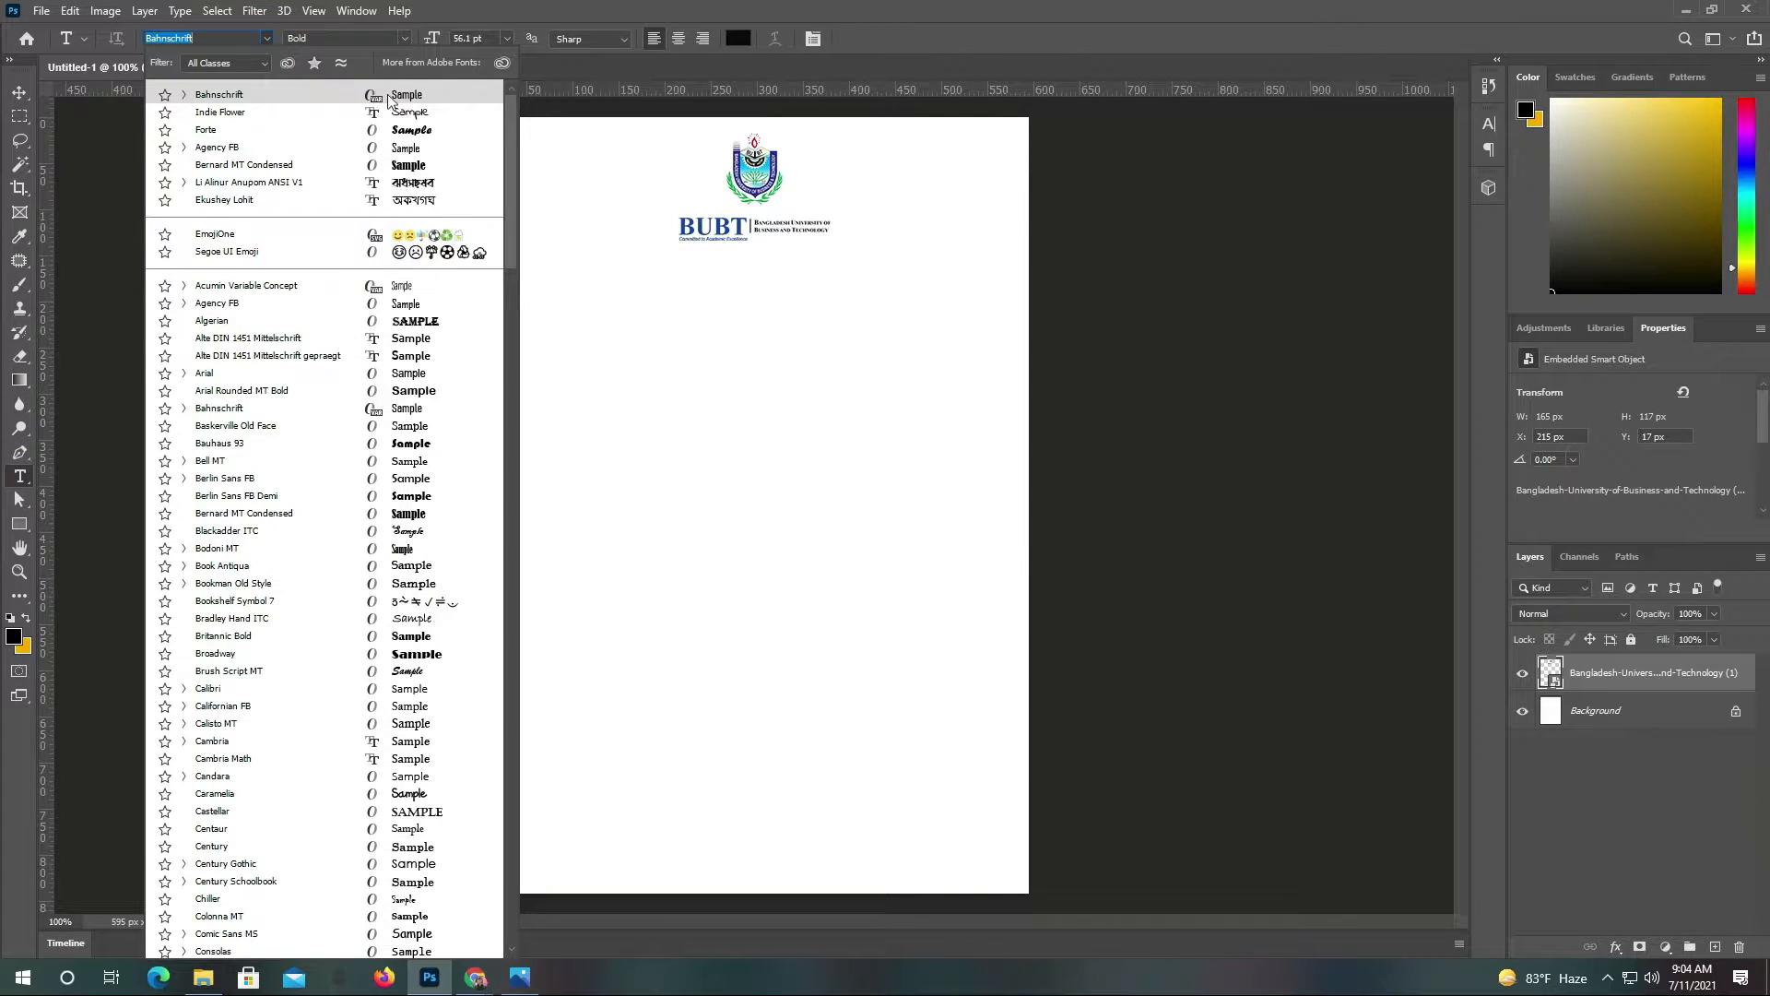
pyautogui.click(388, 97)
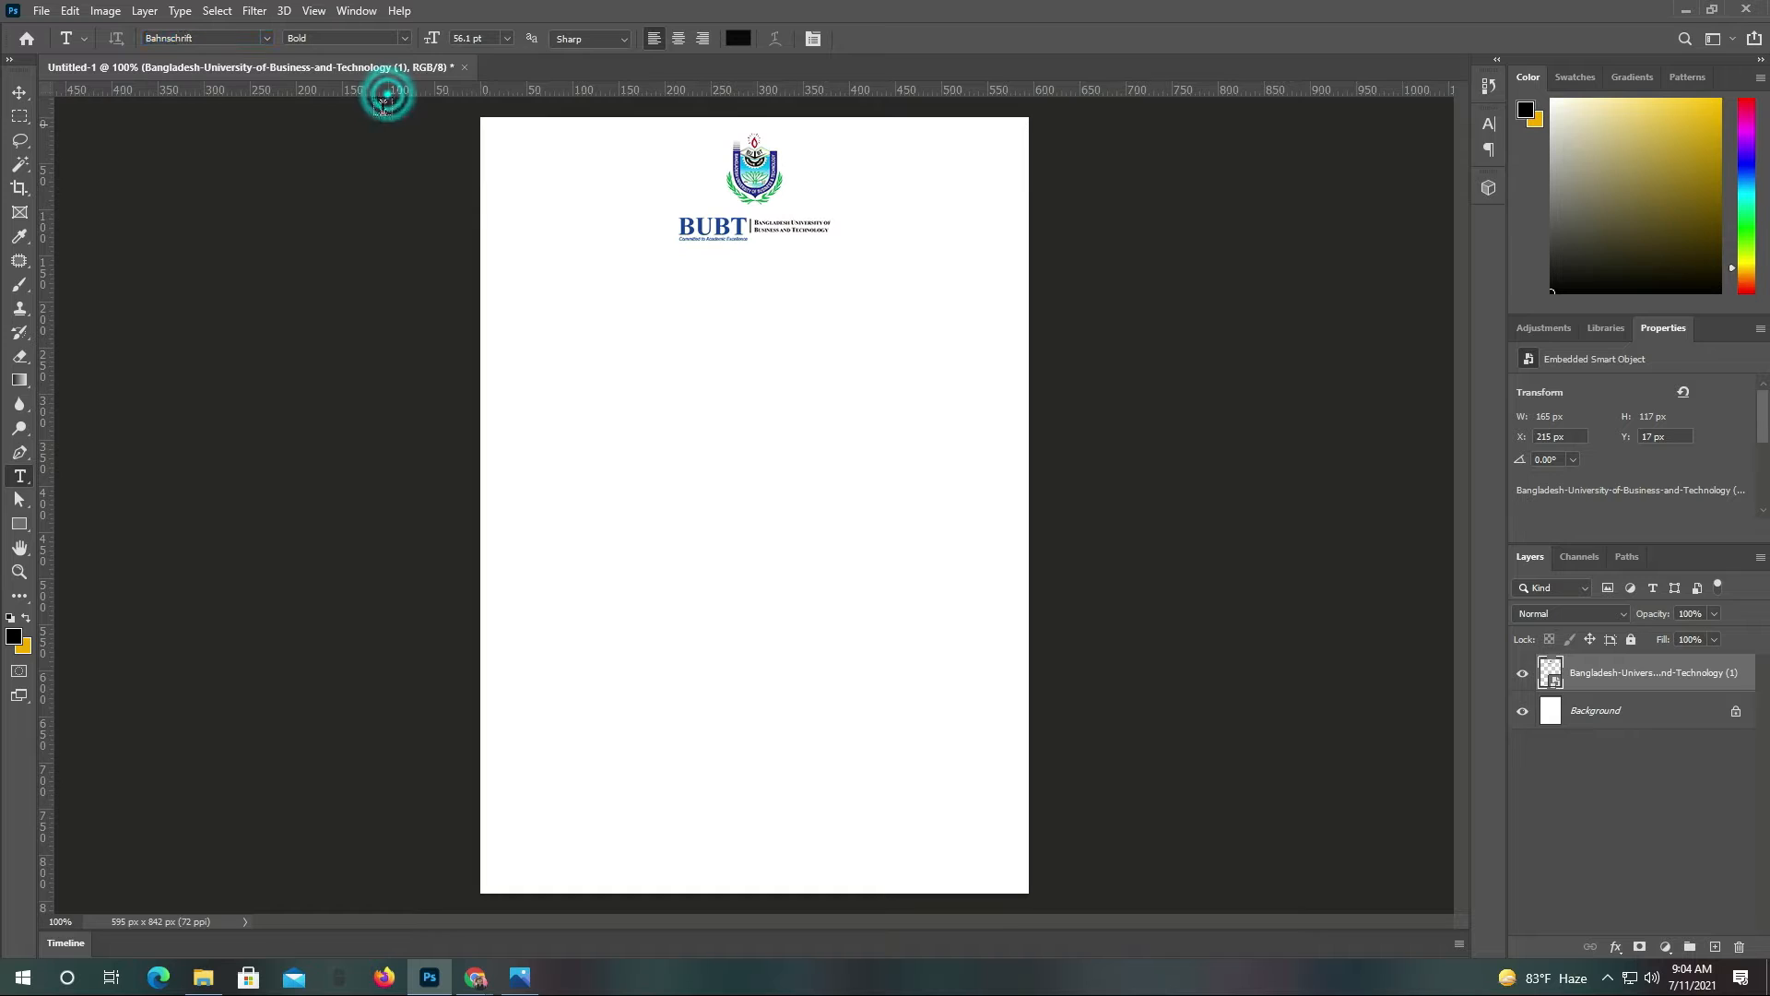
pyautogui.click(604, 329)
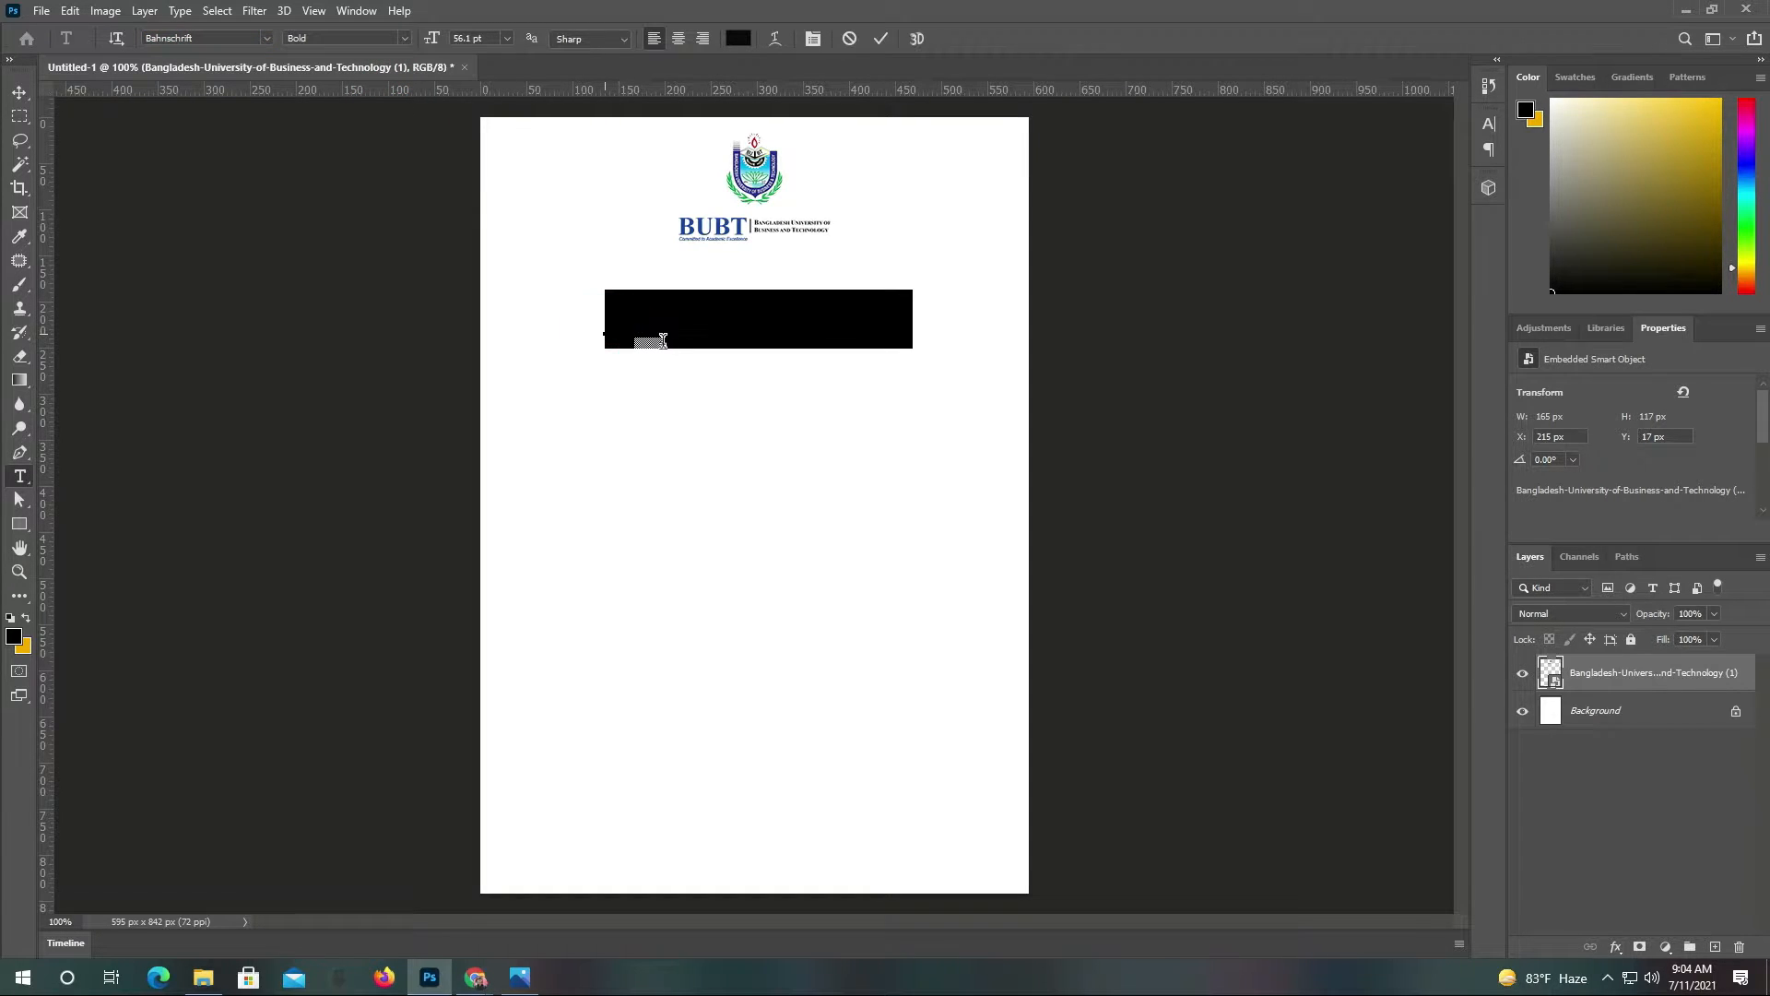
pyautogui.write('Cl')
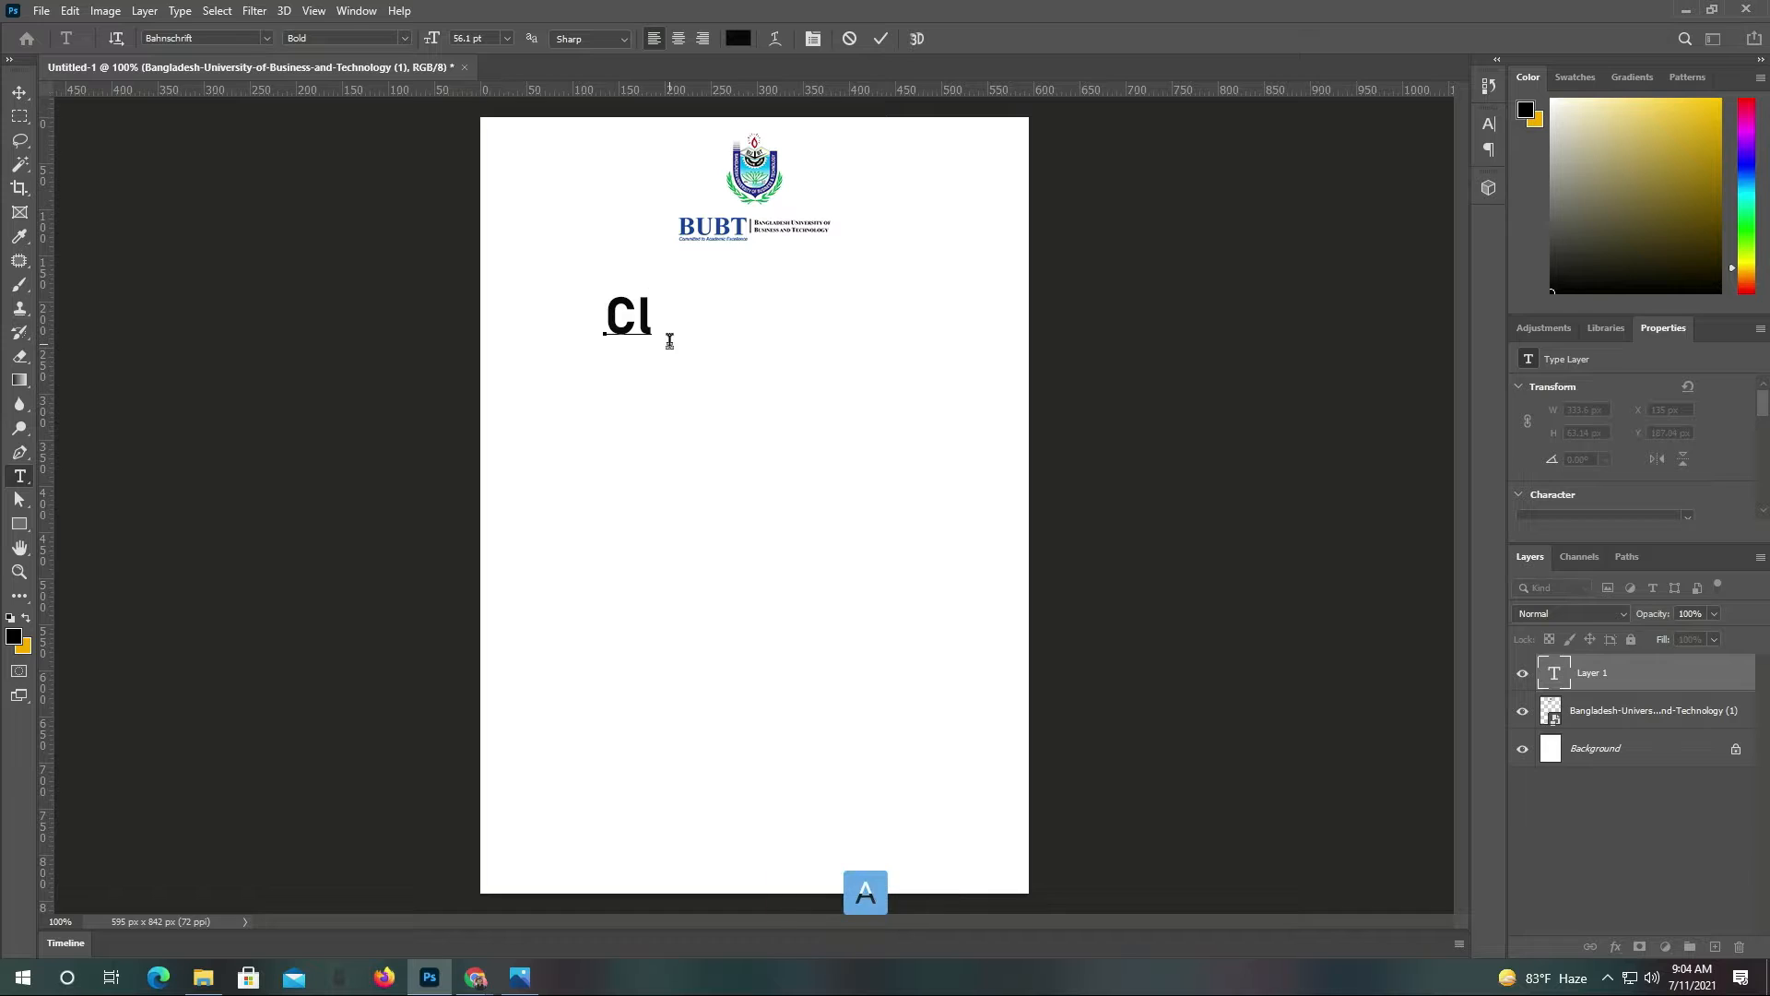
pyautogui.write('ass')
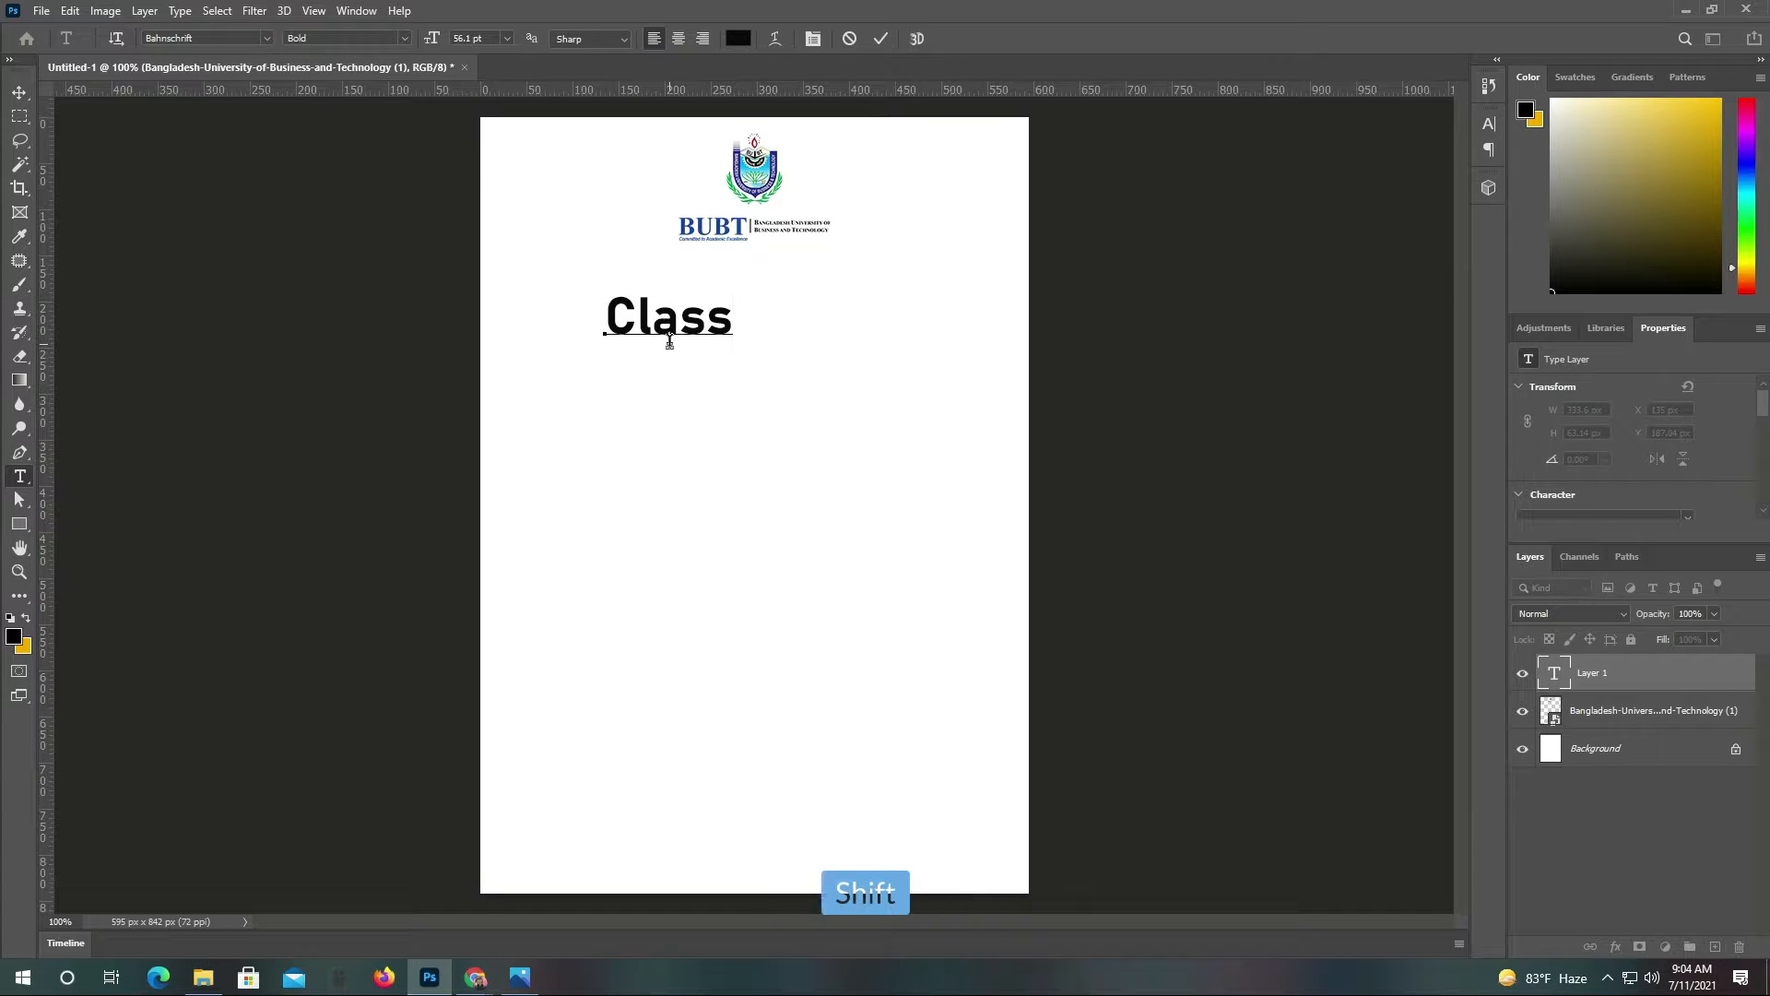
pyautogui.write(' Test')
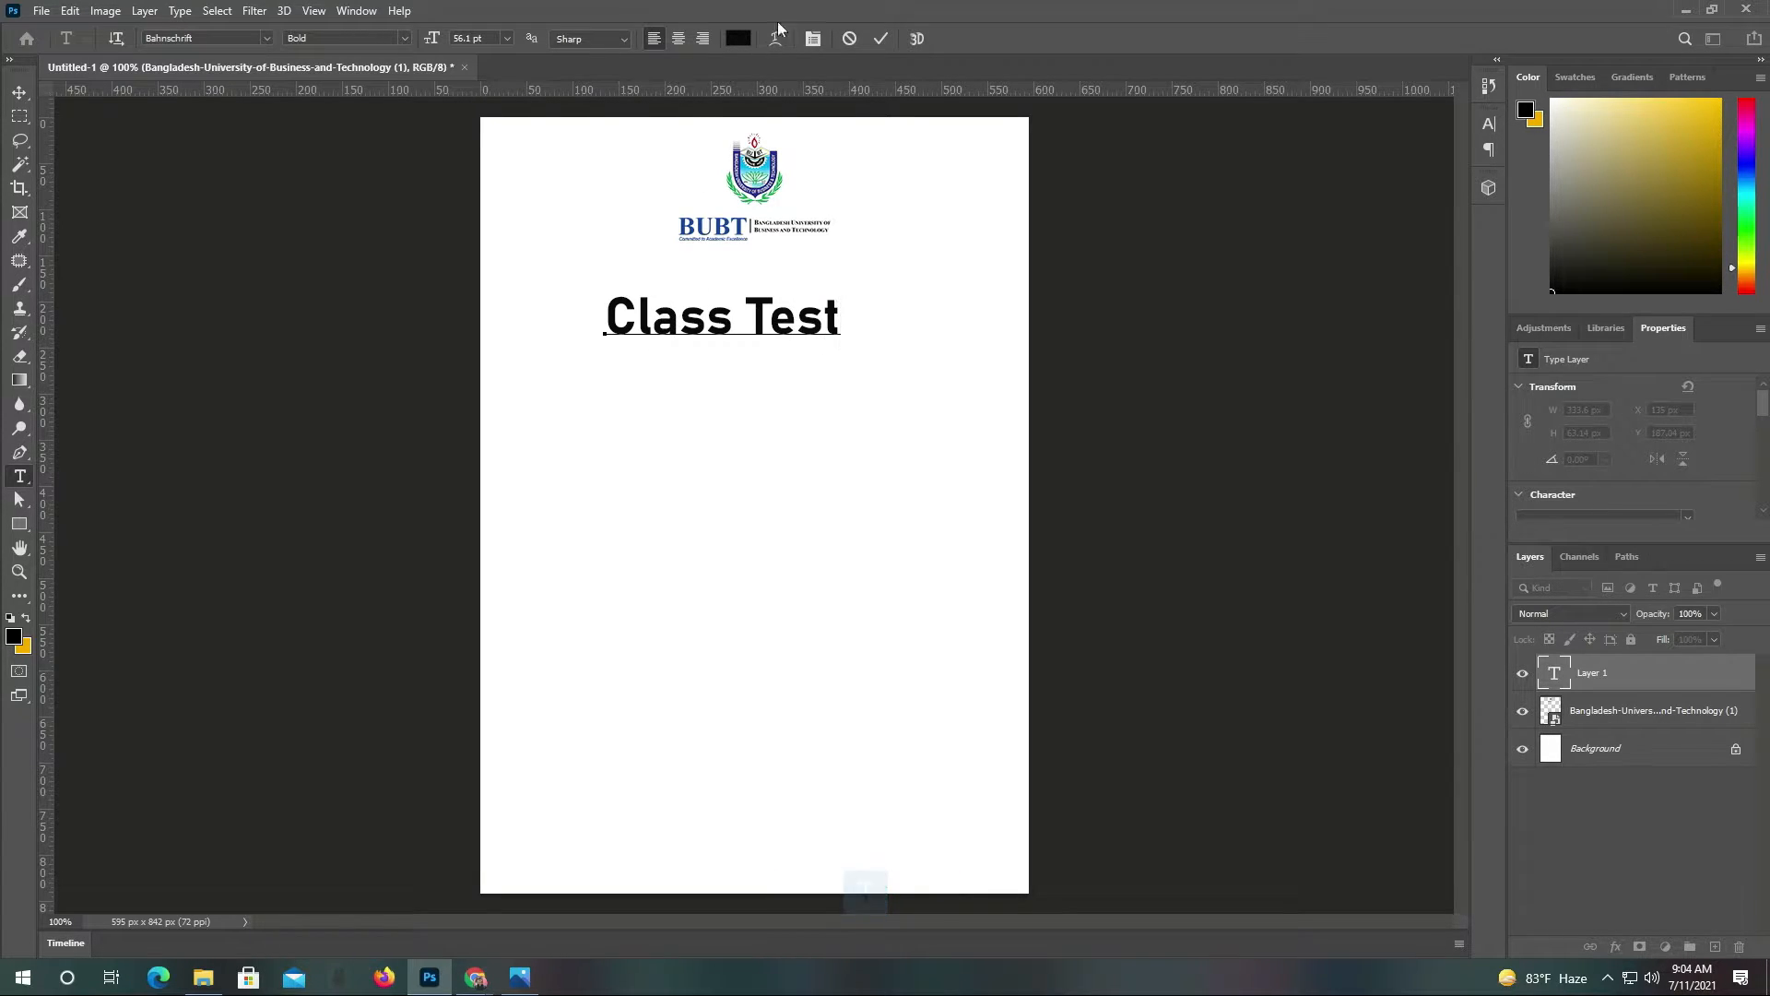
pyautogui.click(883, 38)
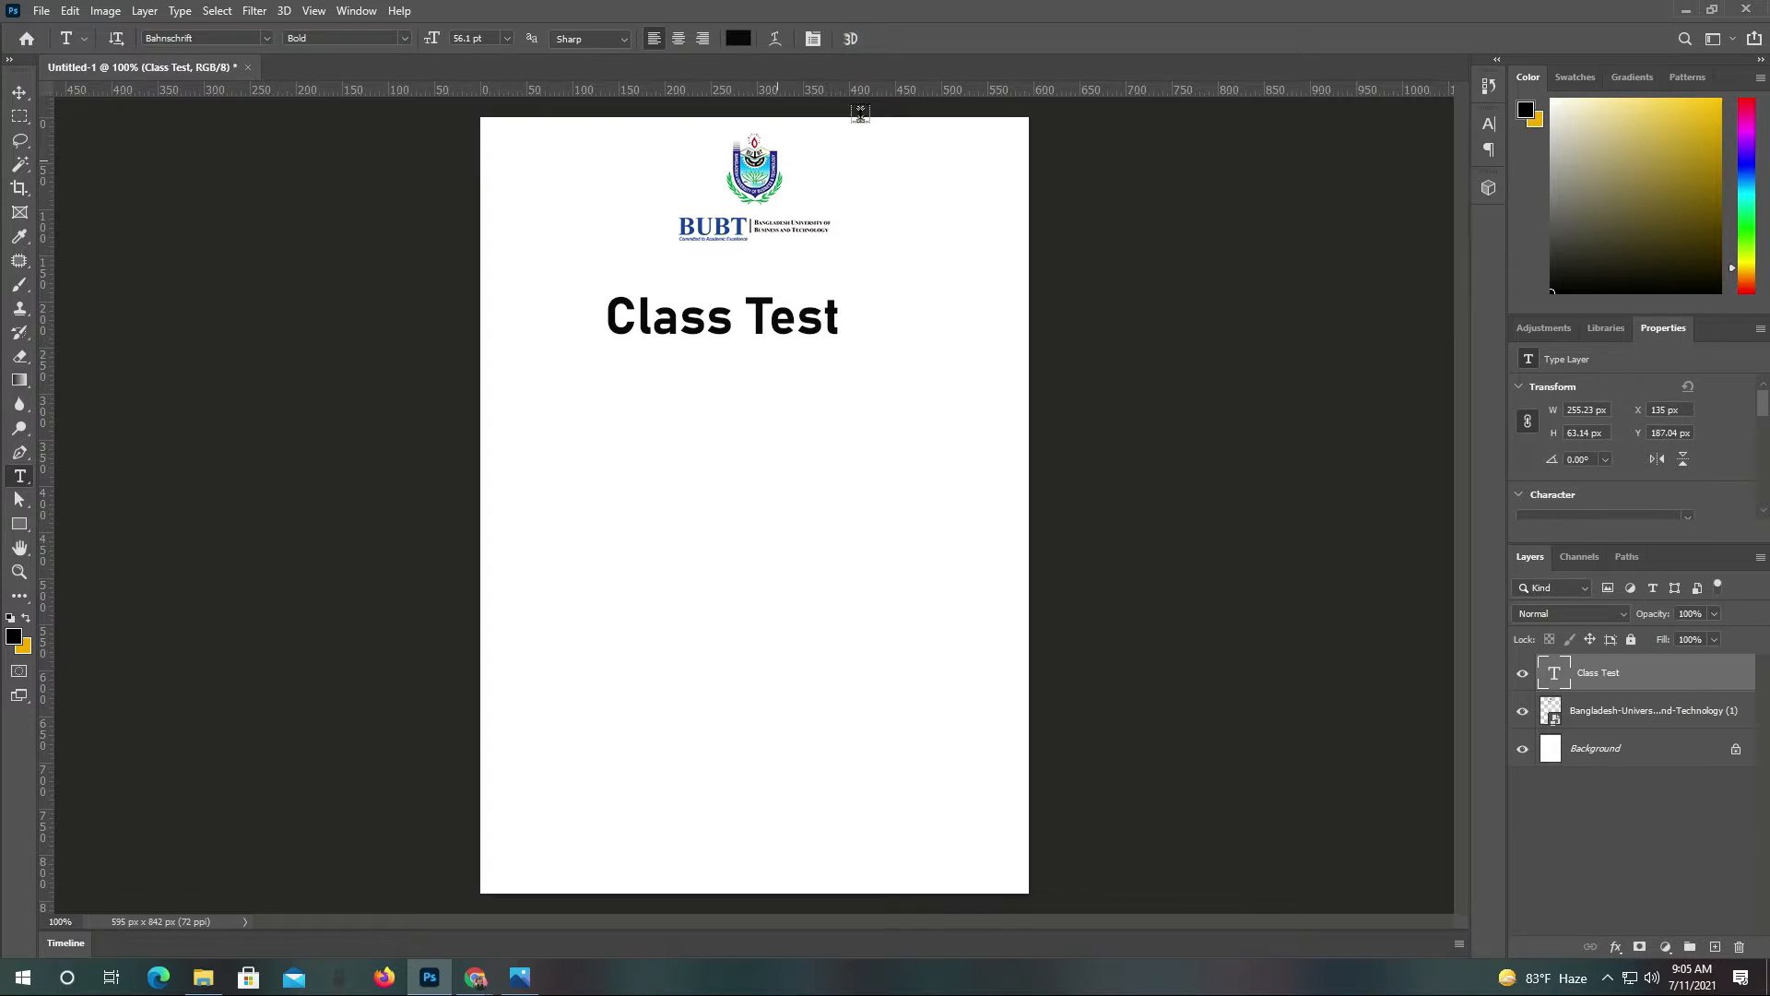
pyautogui.click(20, 92)
pyautogui.moveTo(731, 305)
pyautogui.mouseDown()
pyautogui.moveTo(762, 273)
pyautogui.moveTo(752, 288)
pyautogui.mouseUp()
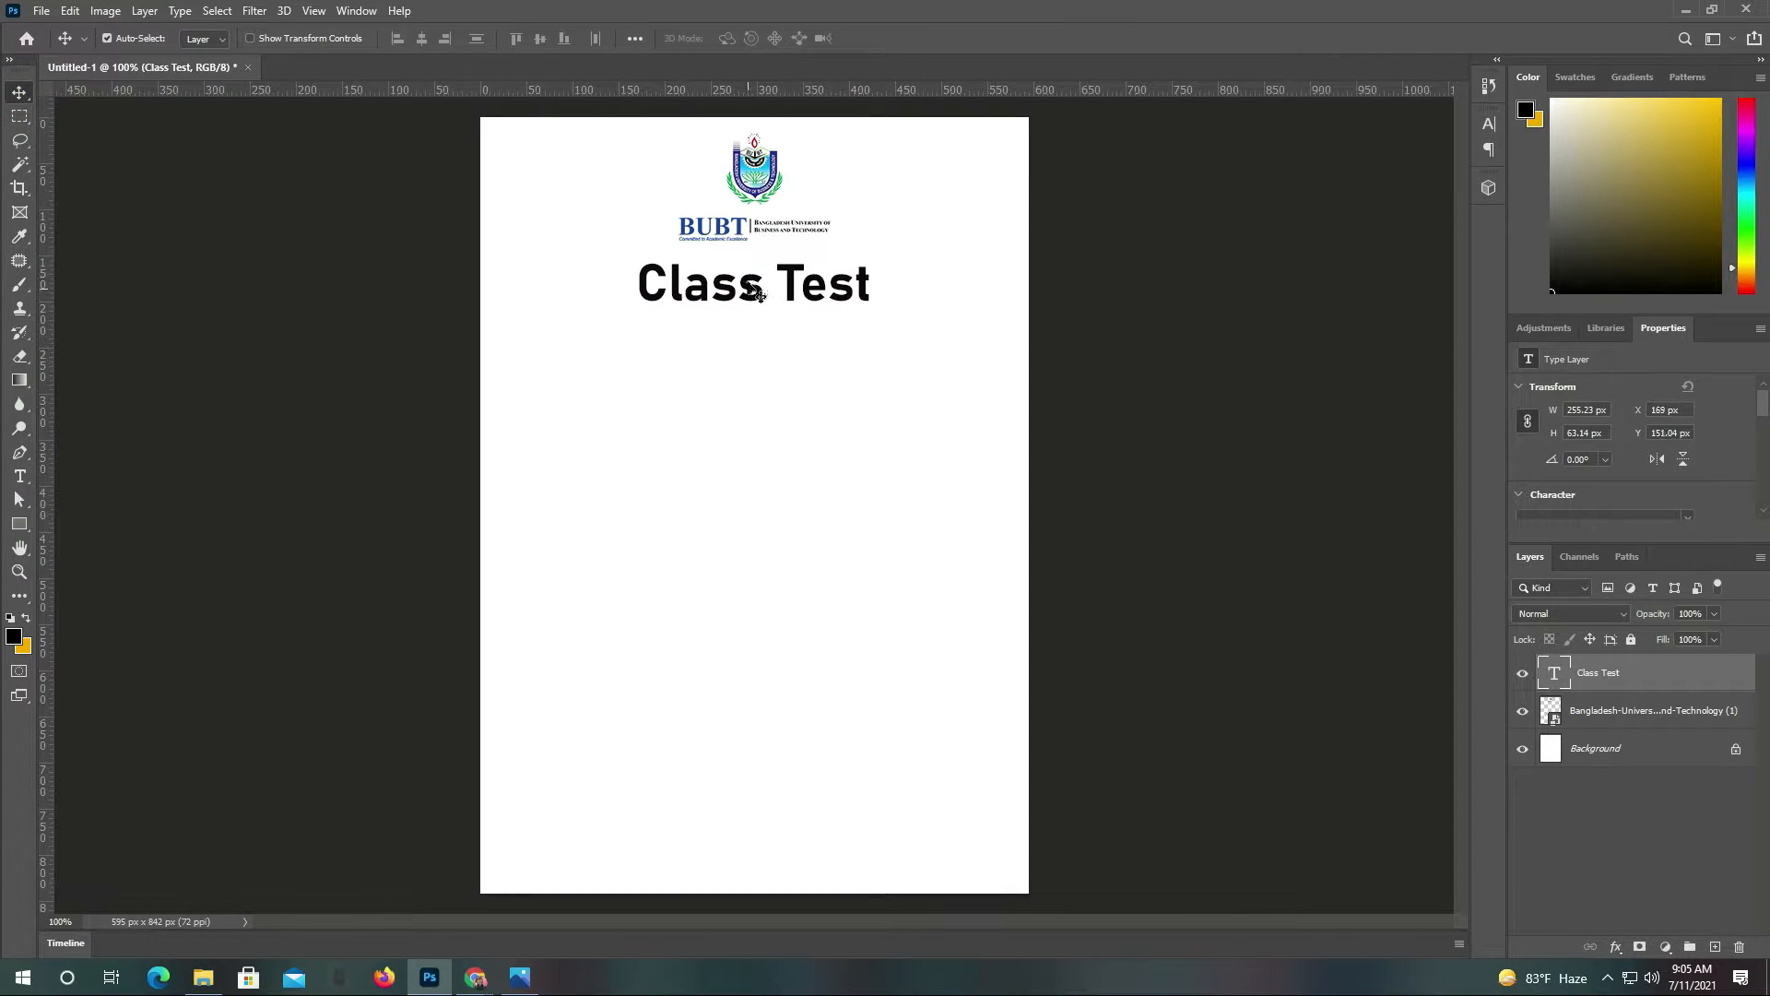
# Type a 'course Title: Business' text line below the Class Test heading
pyautogui.press('t')
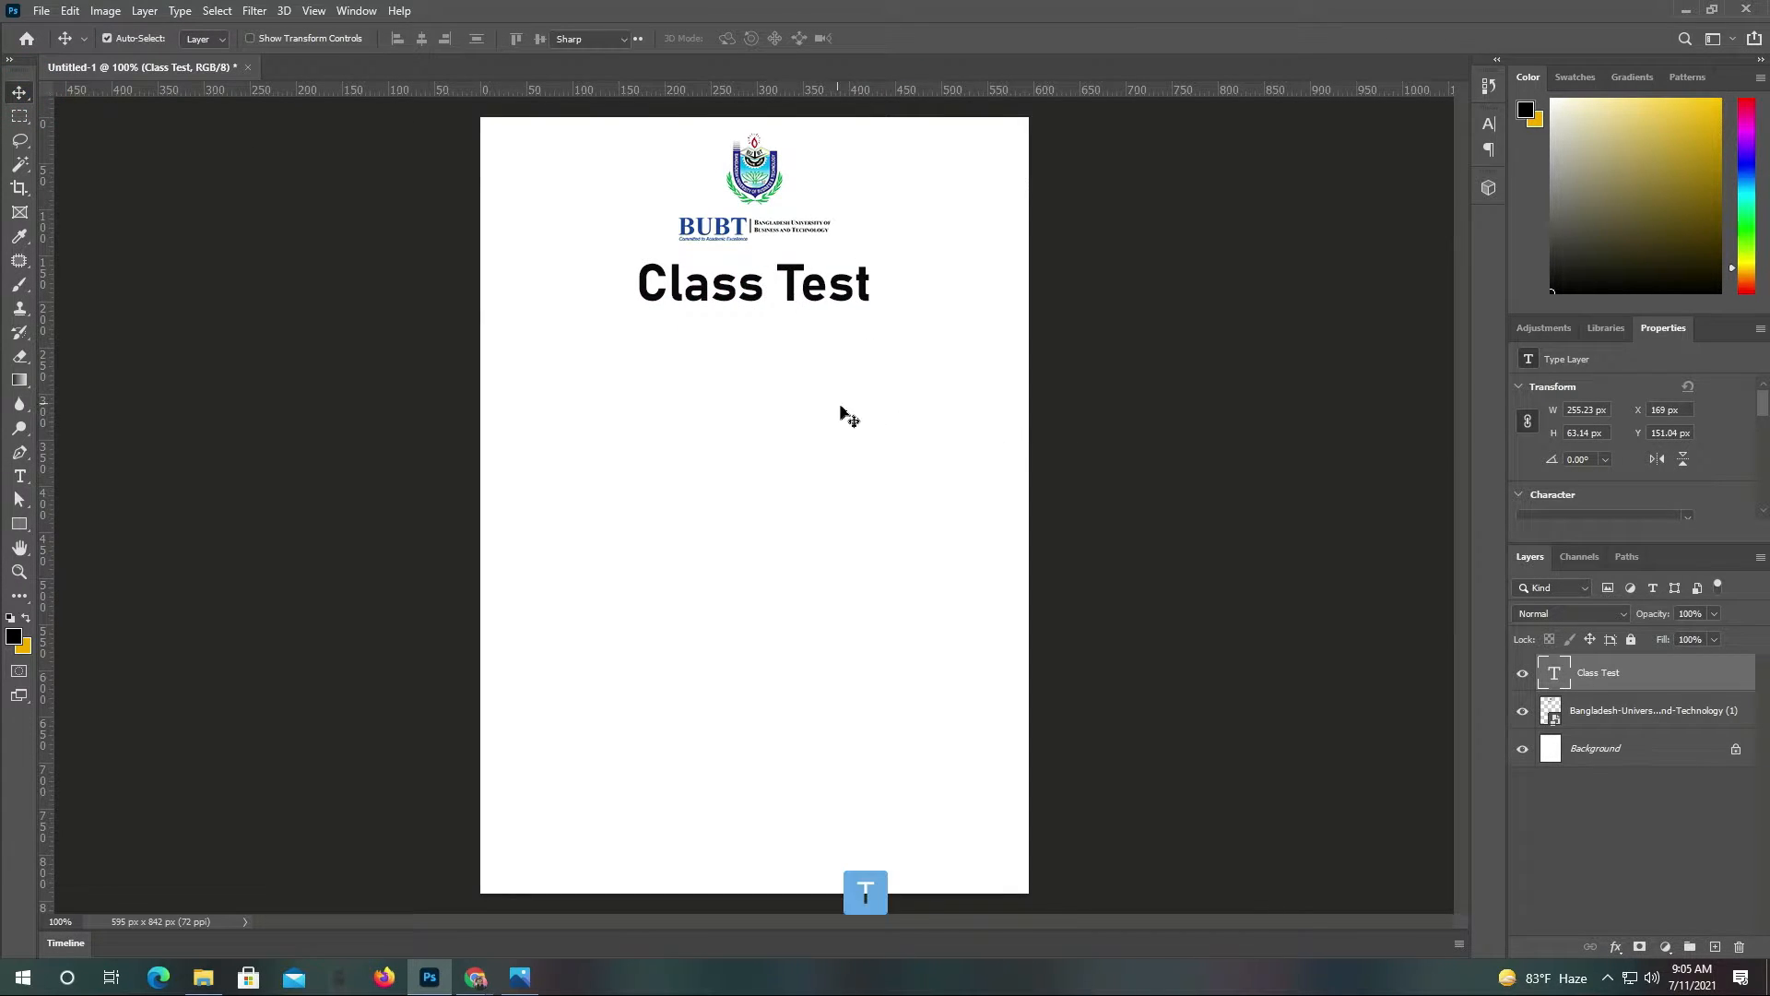
pyautogui.click(612, 388)
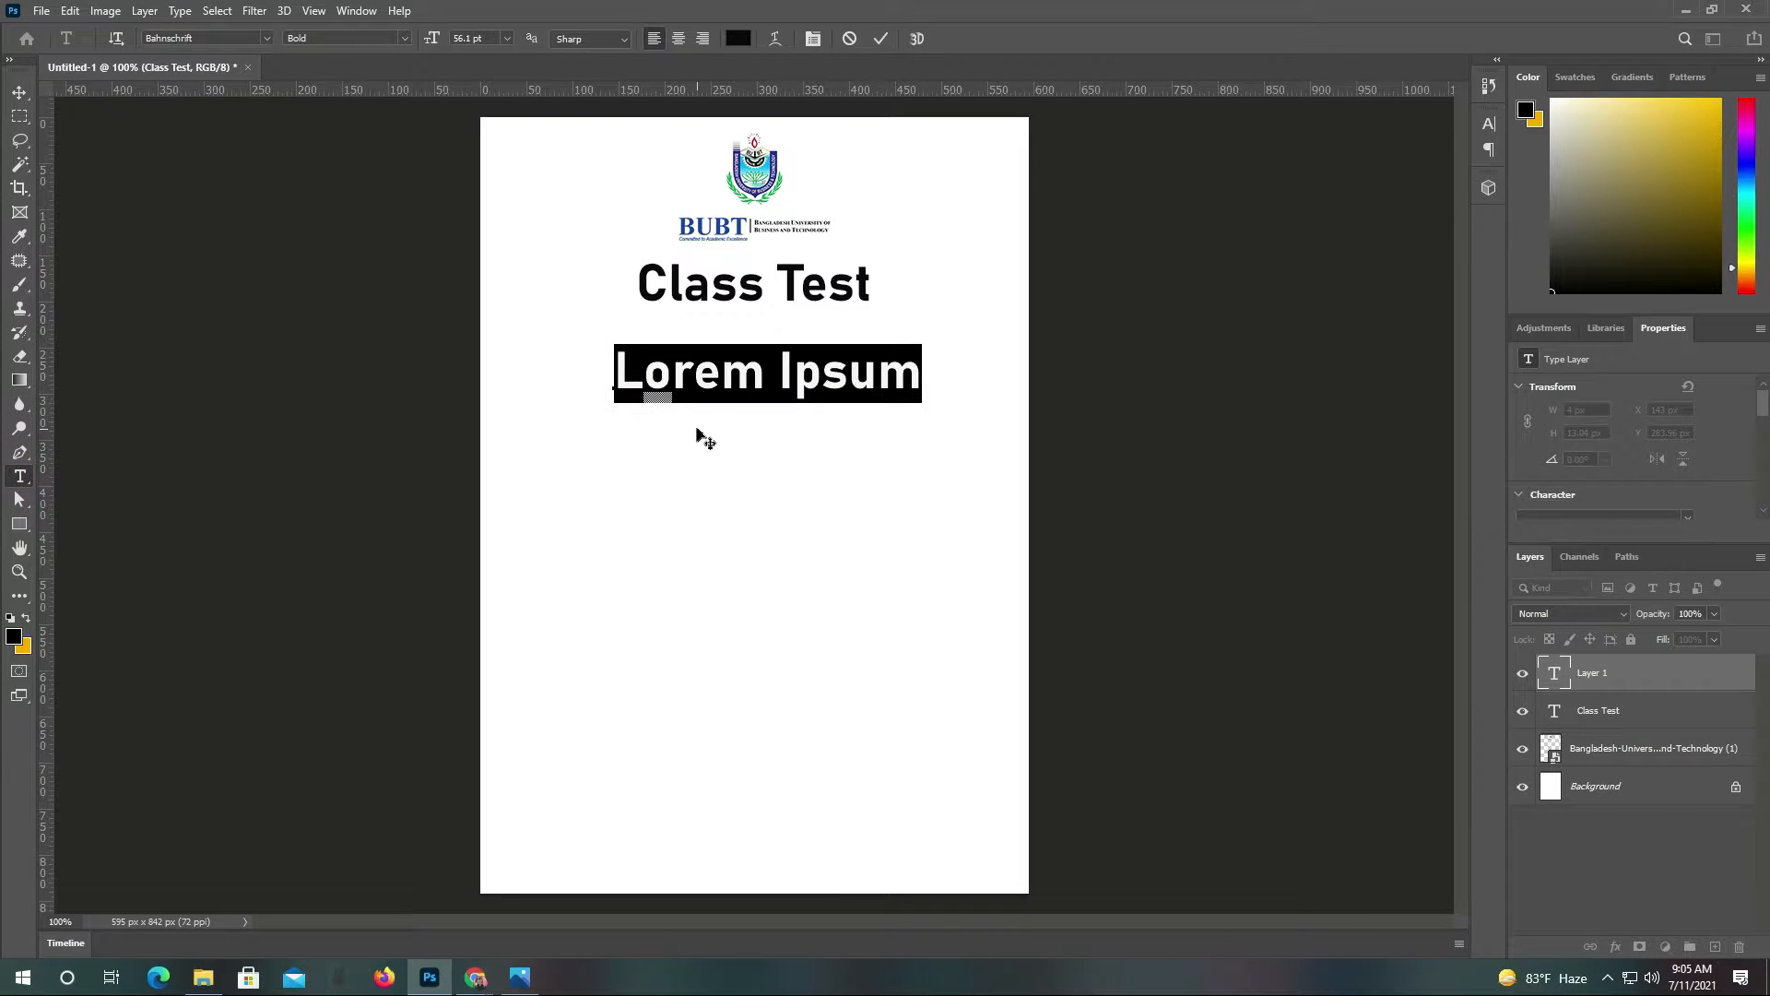
pyautogui.write('c')
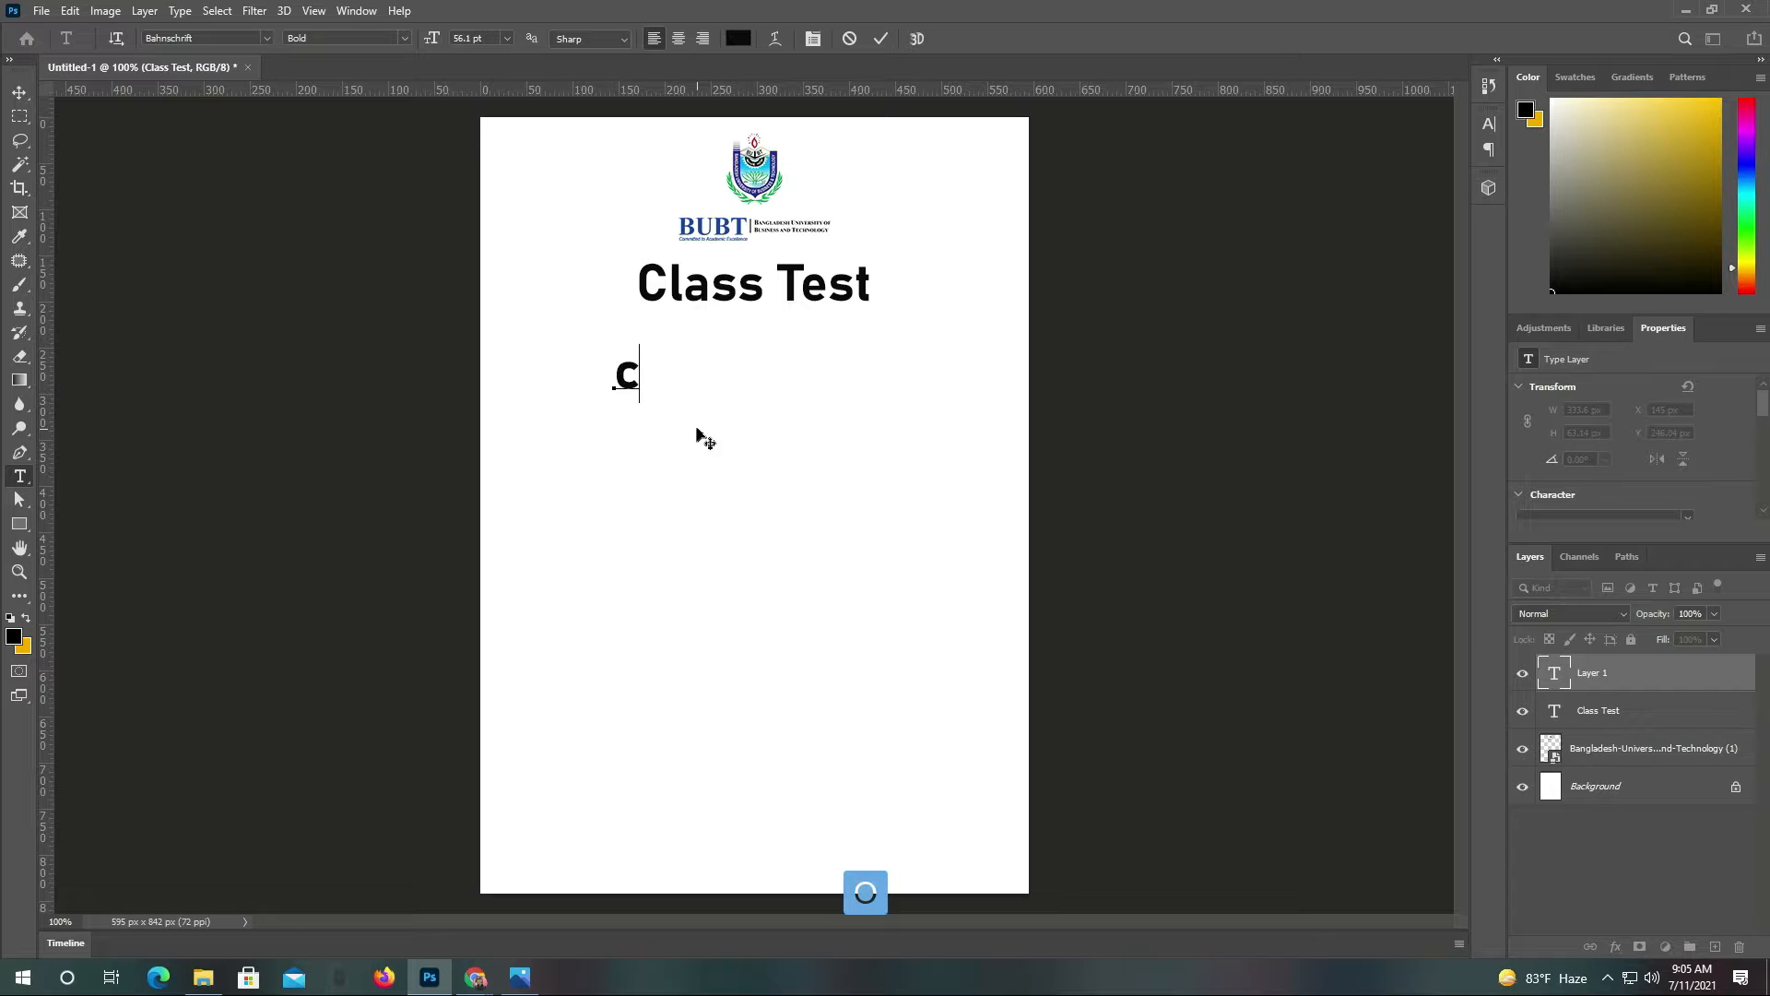
pyautogui.write('ours')
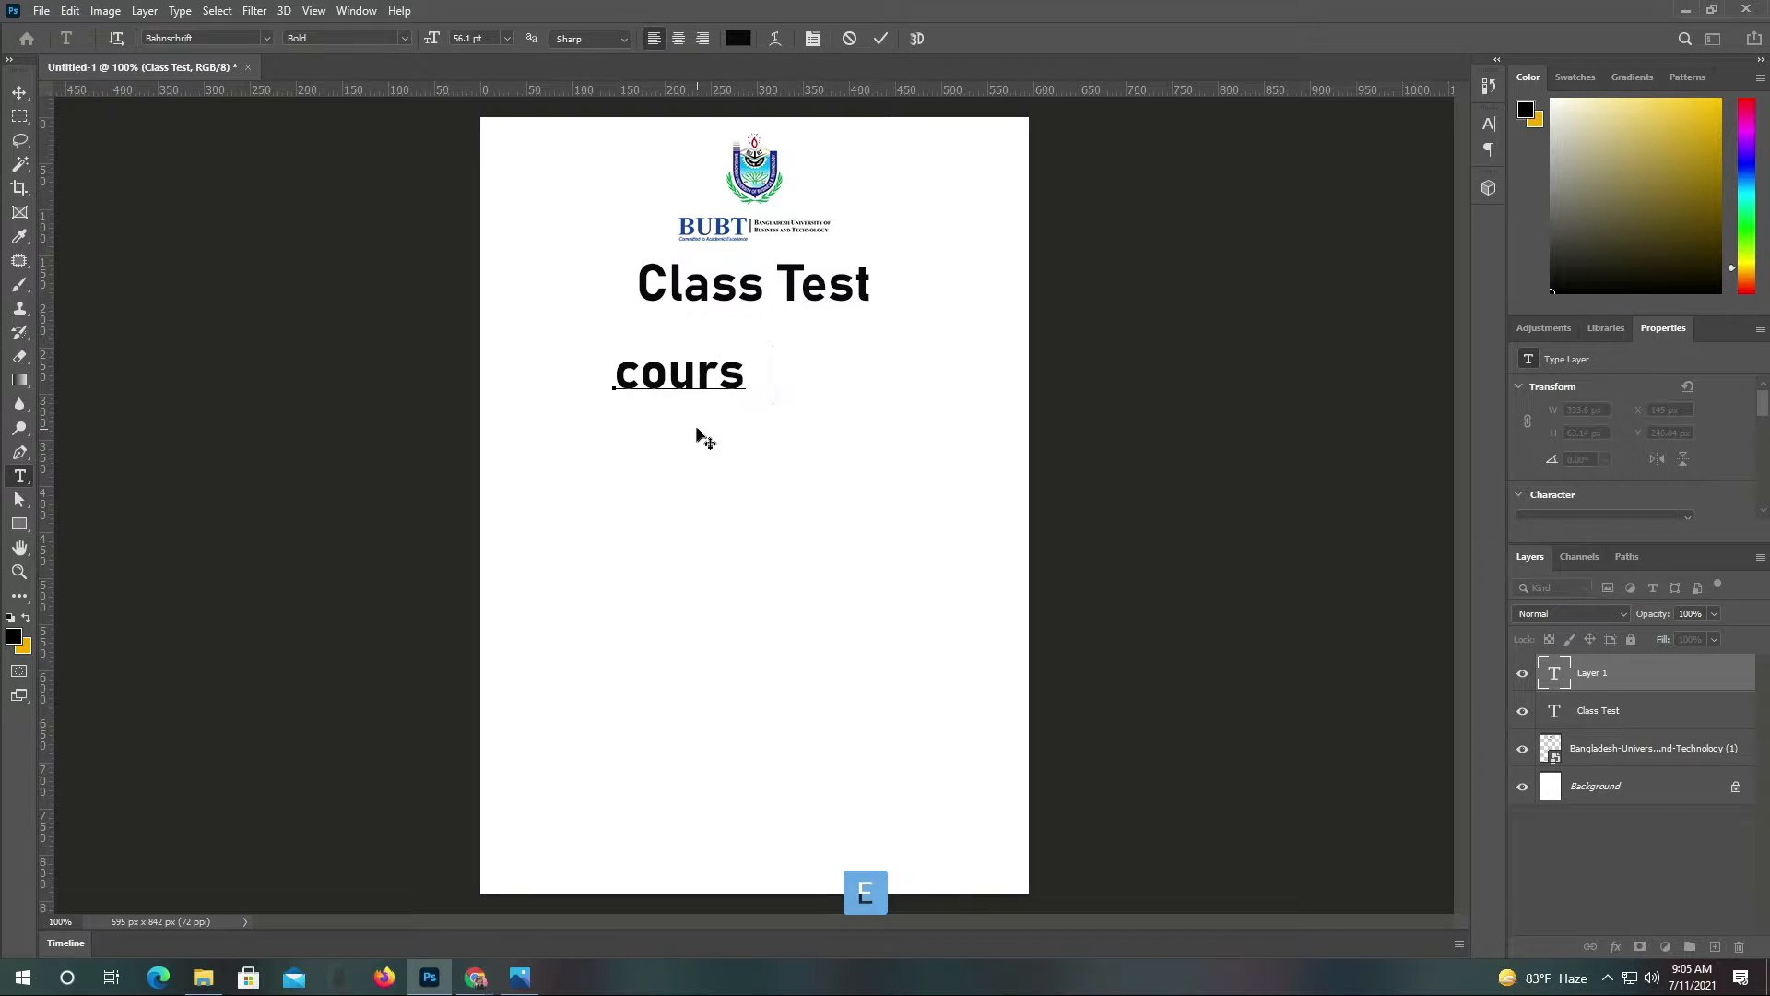
pyautogui.write('e')
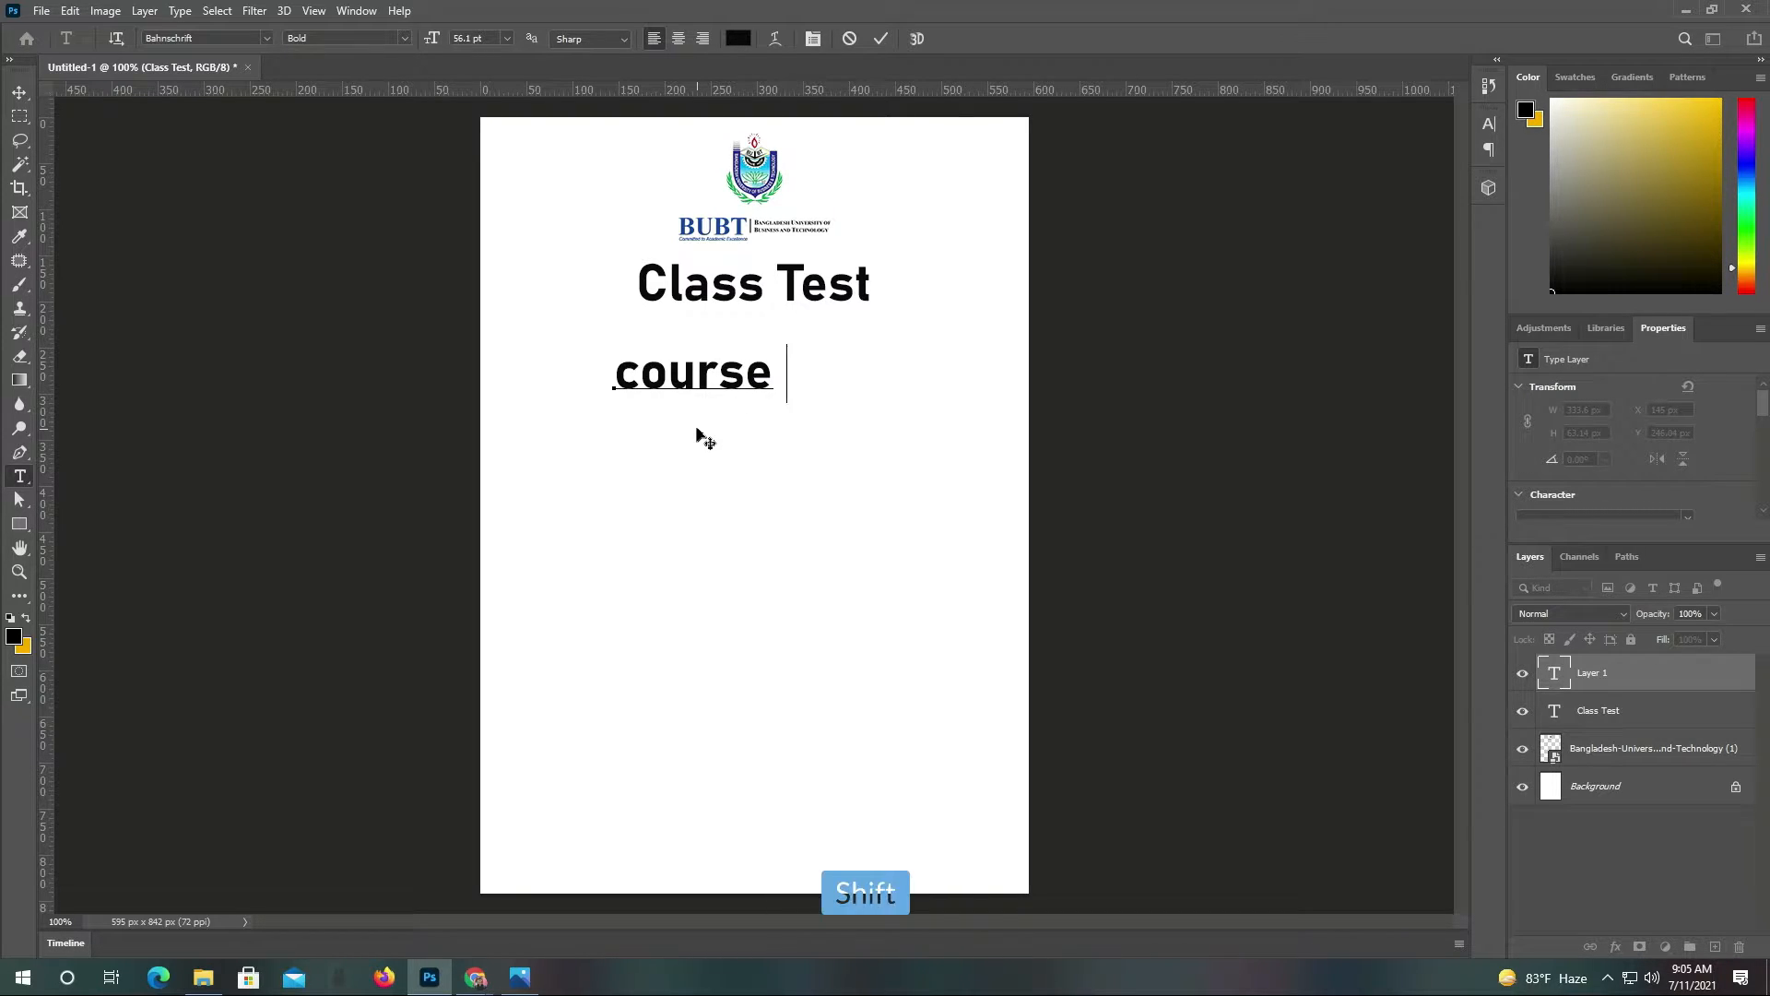
pyautogui.write(' Ti')
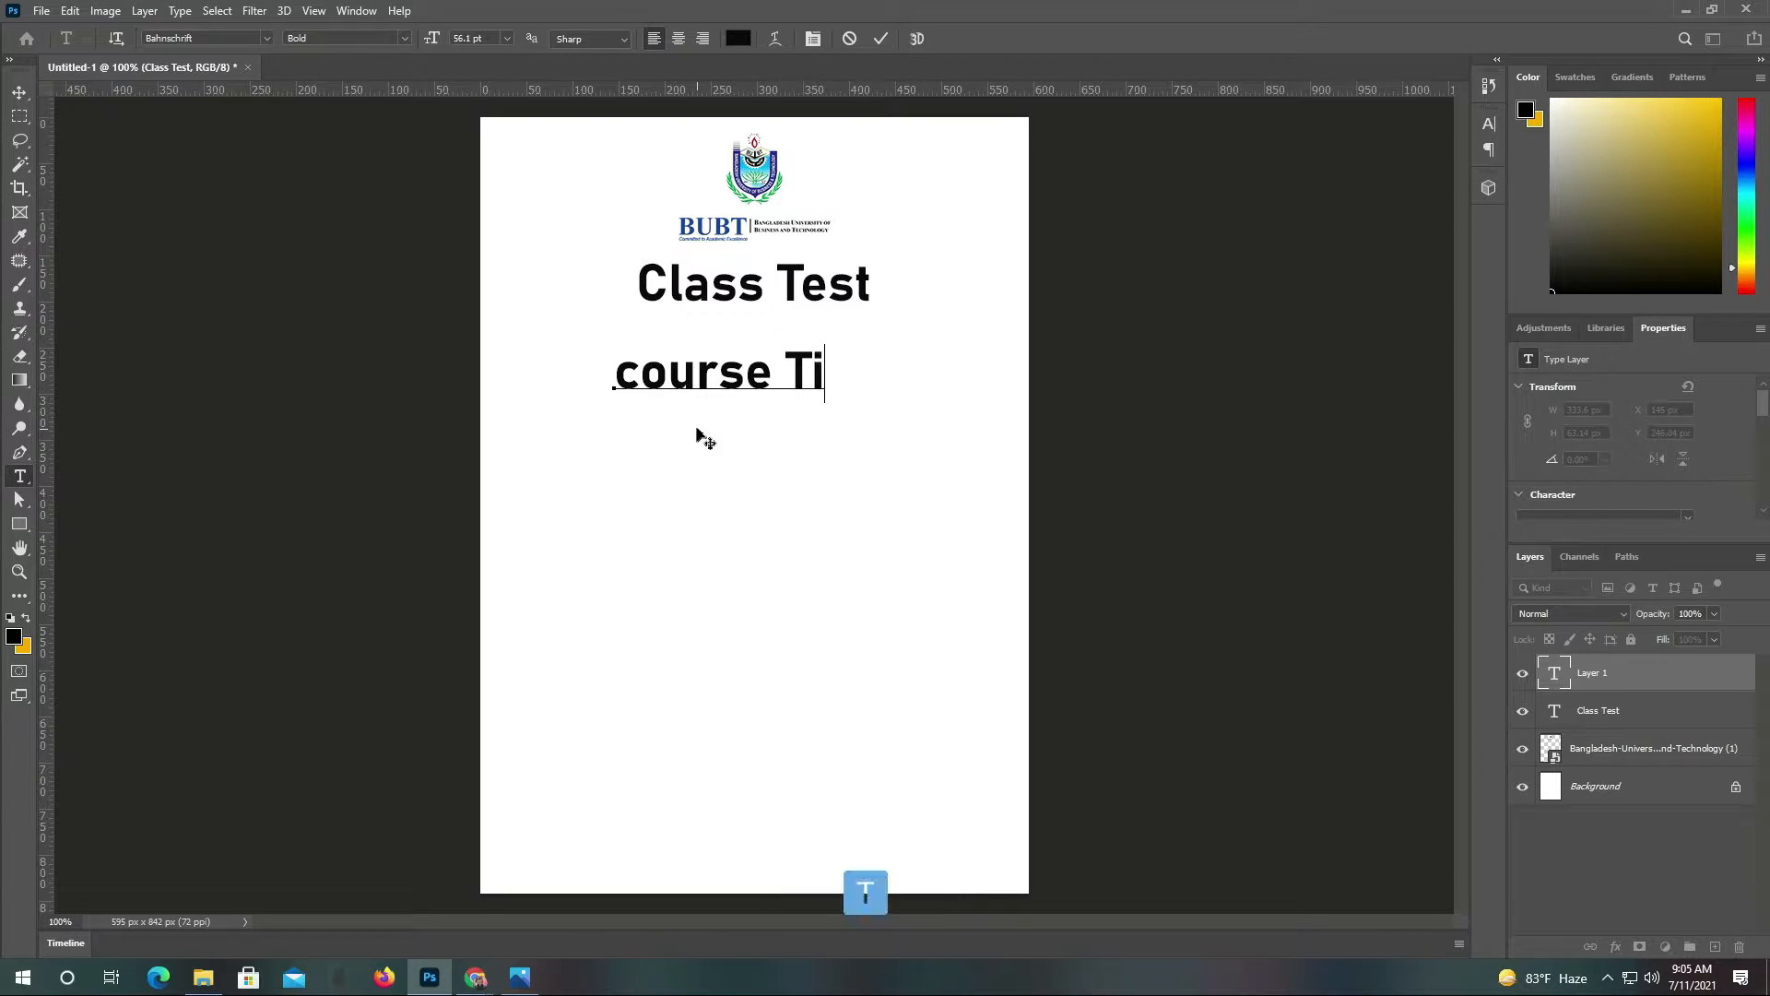
pyautogui.write('tle')
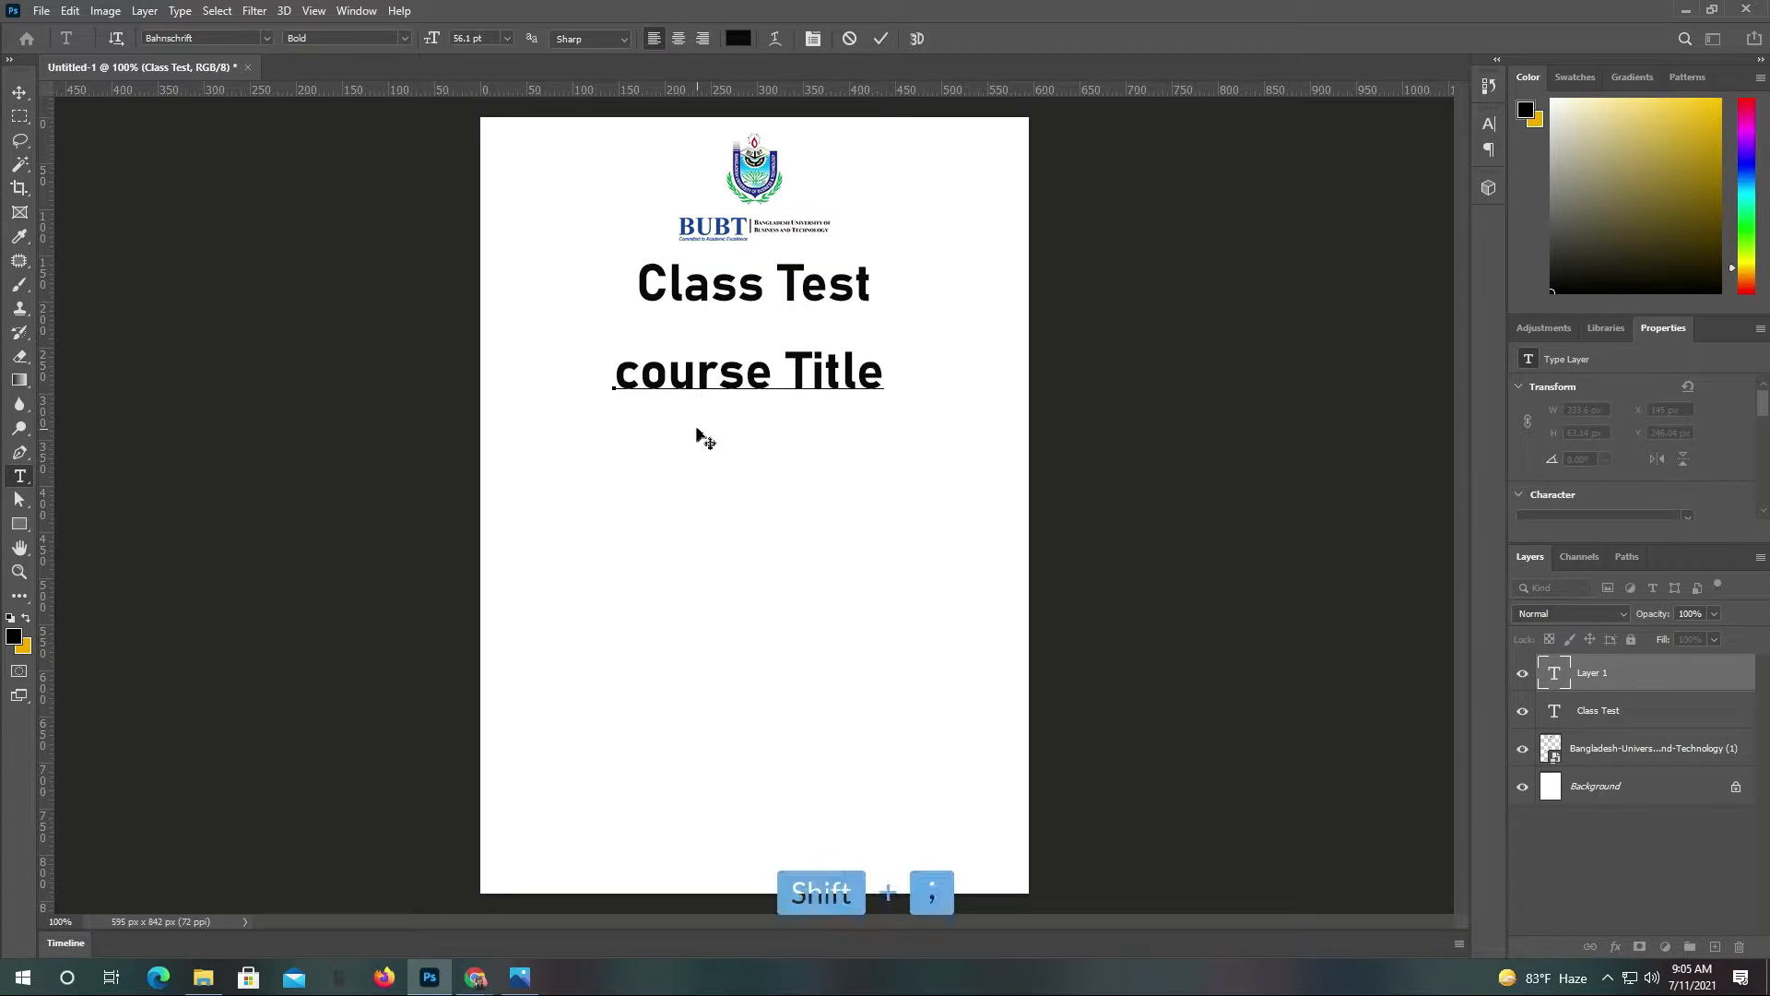
pyautogui.write(': Bu')
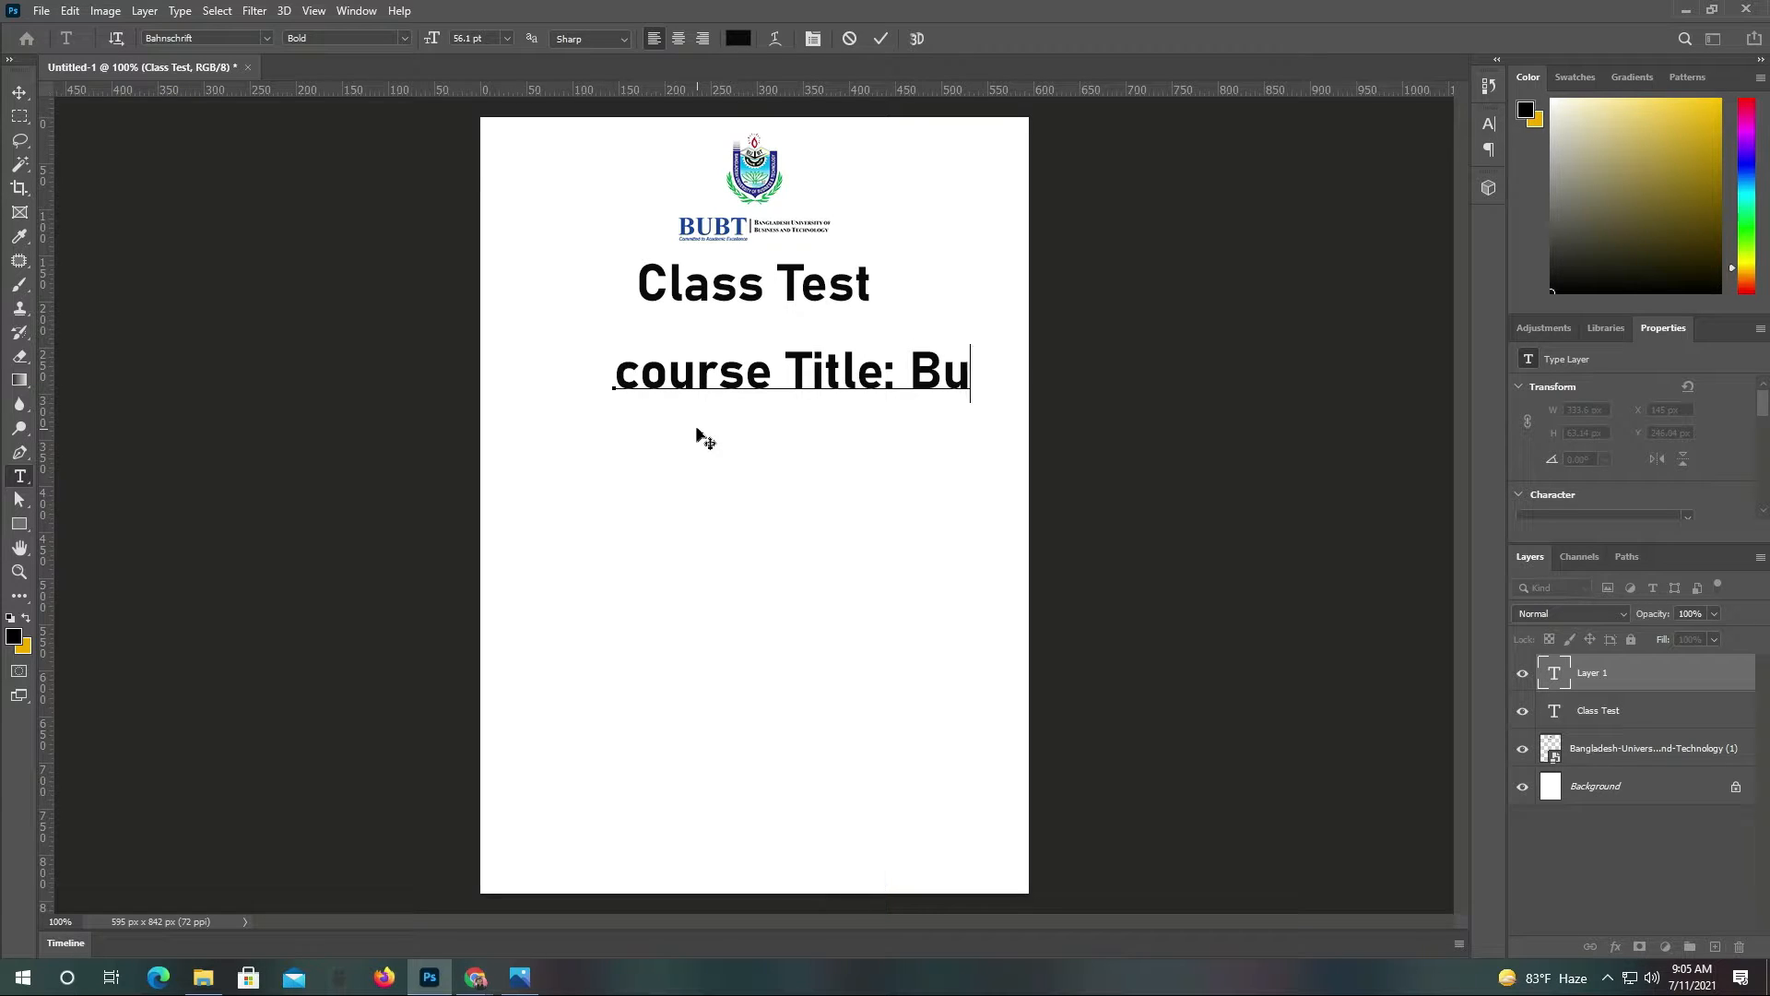
pyautogui.write('siness')
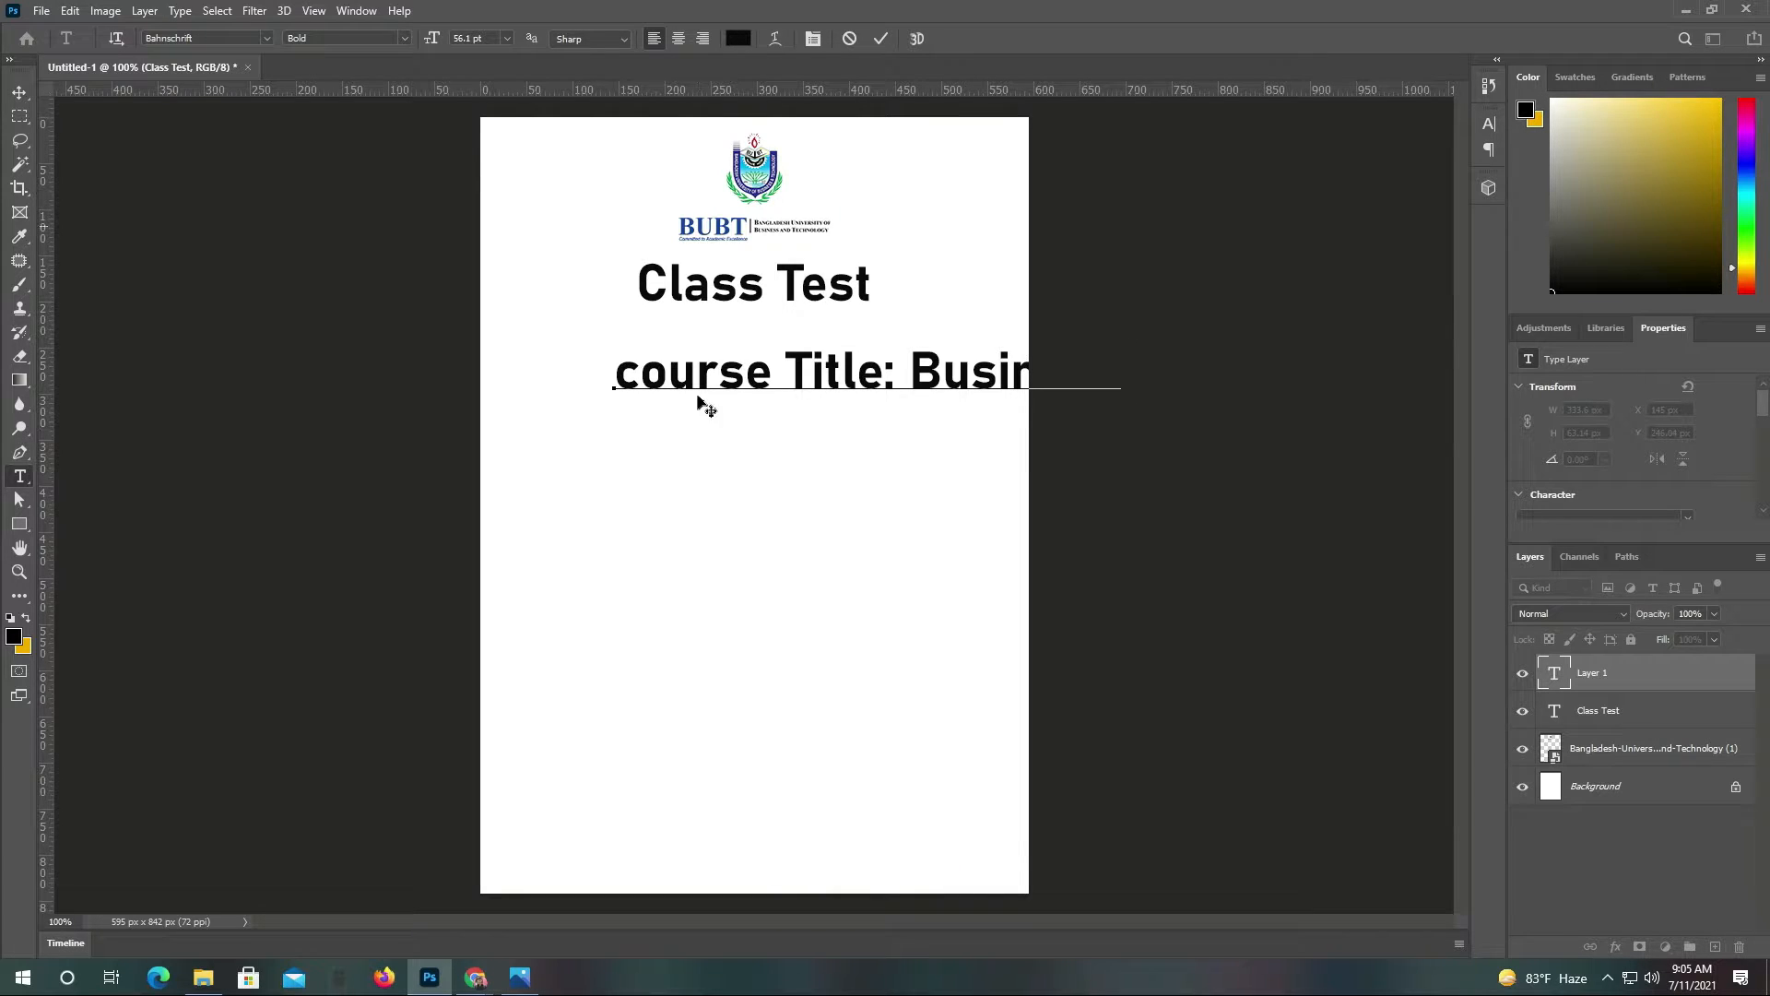
pyautogui.click(880, 37)
pyautogui.click(19, 92)
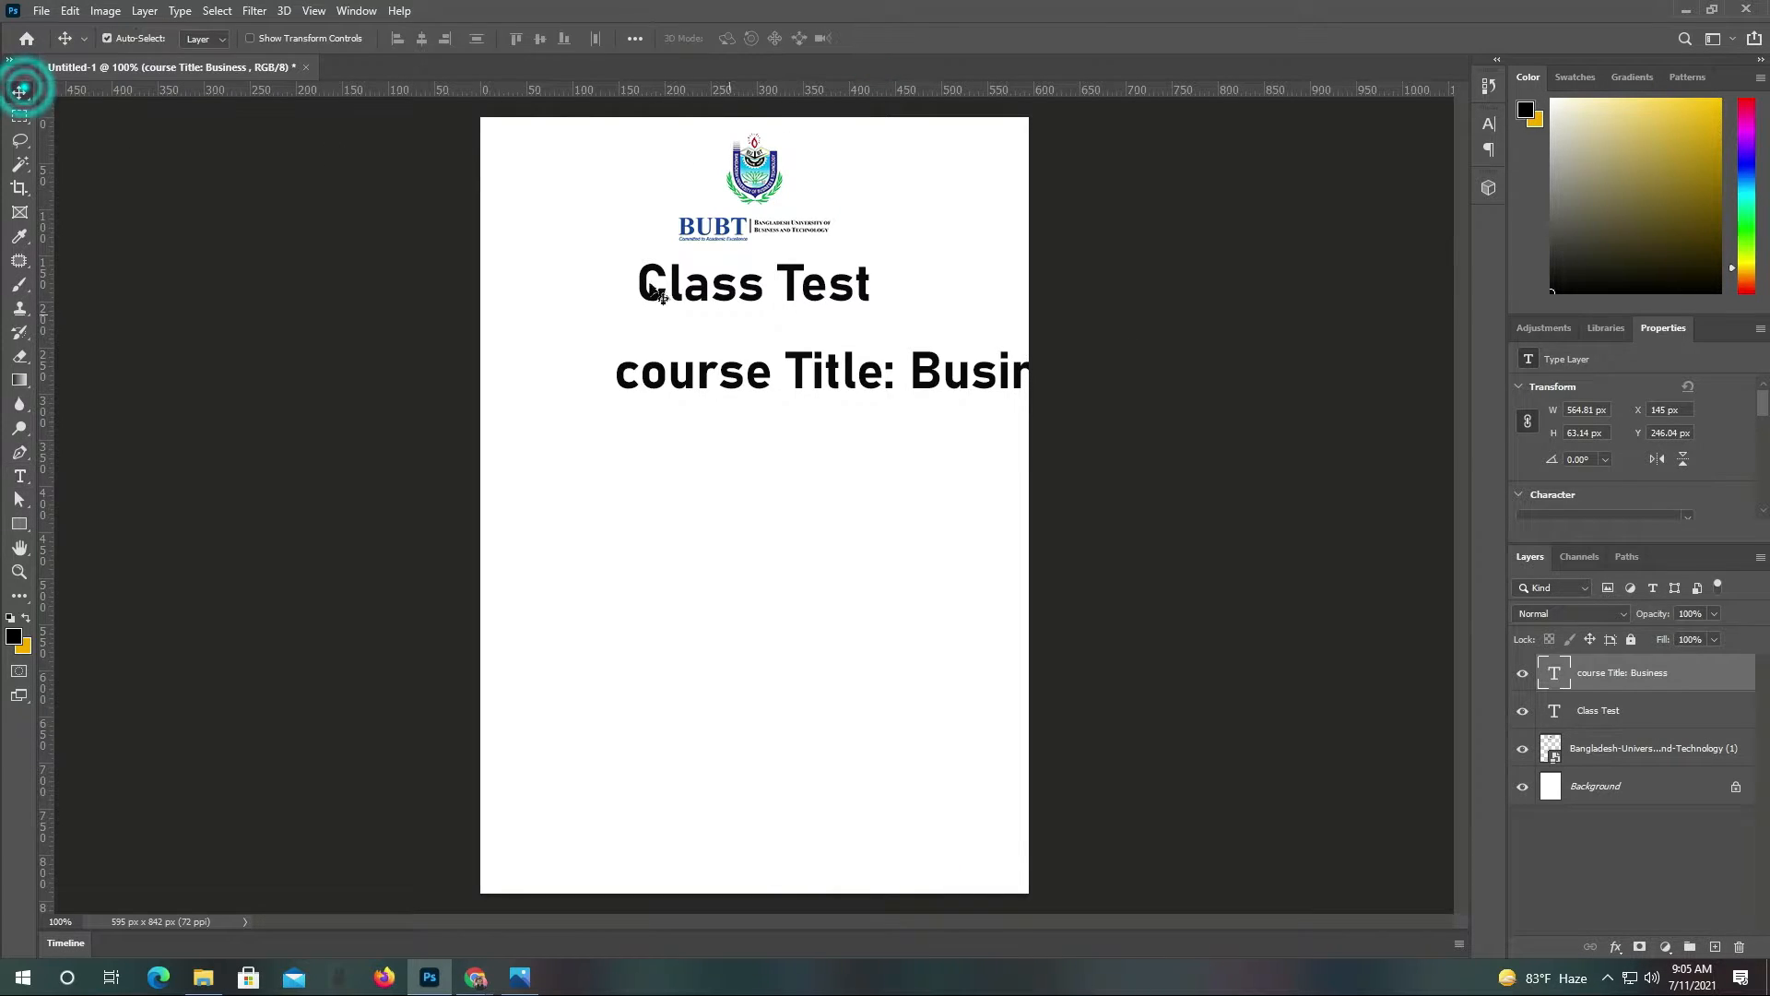
pyautogui.moveTo(803, 378); pyautogui.dragTo(655, 374)
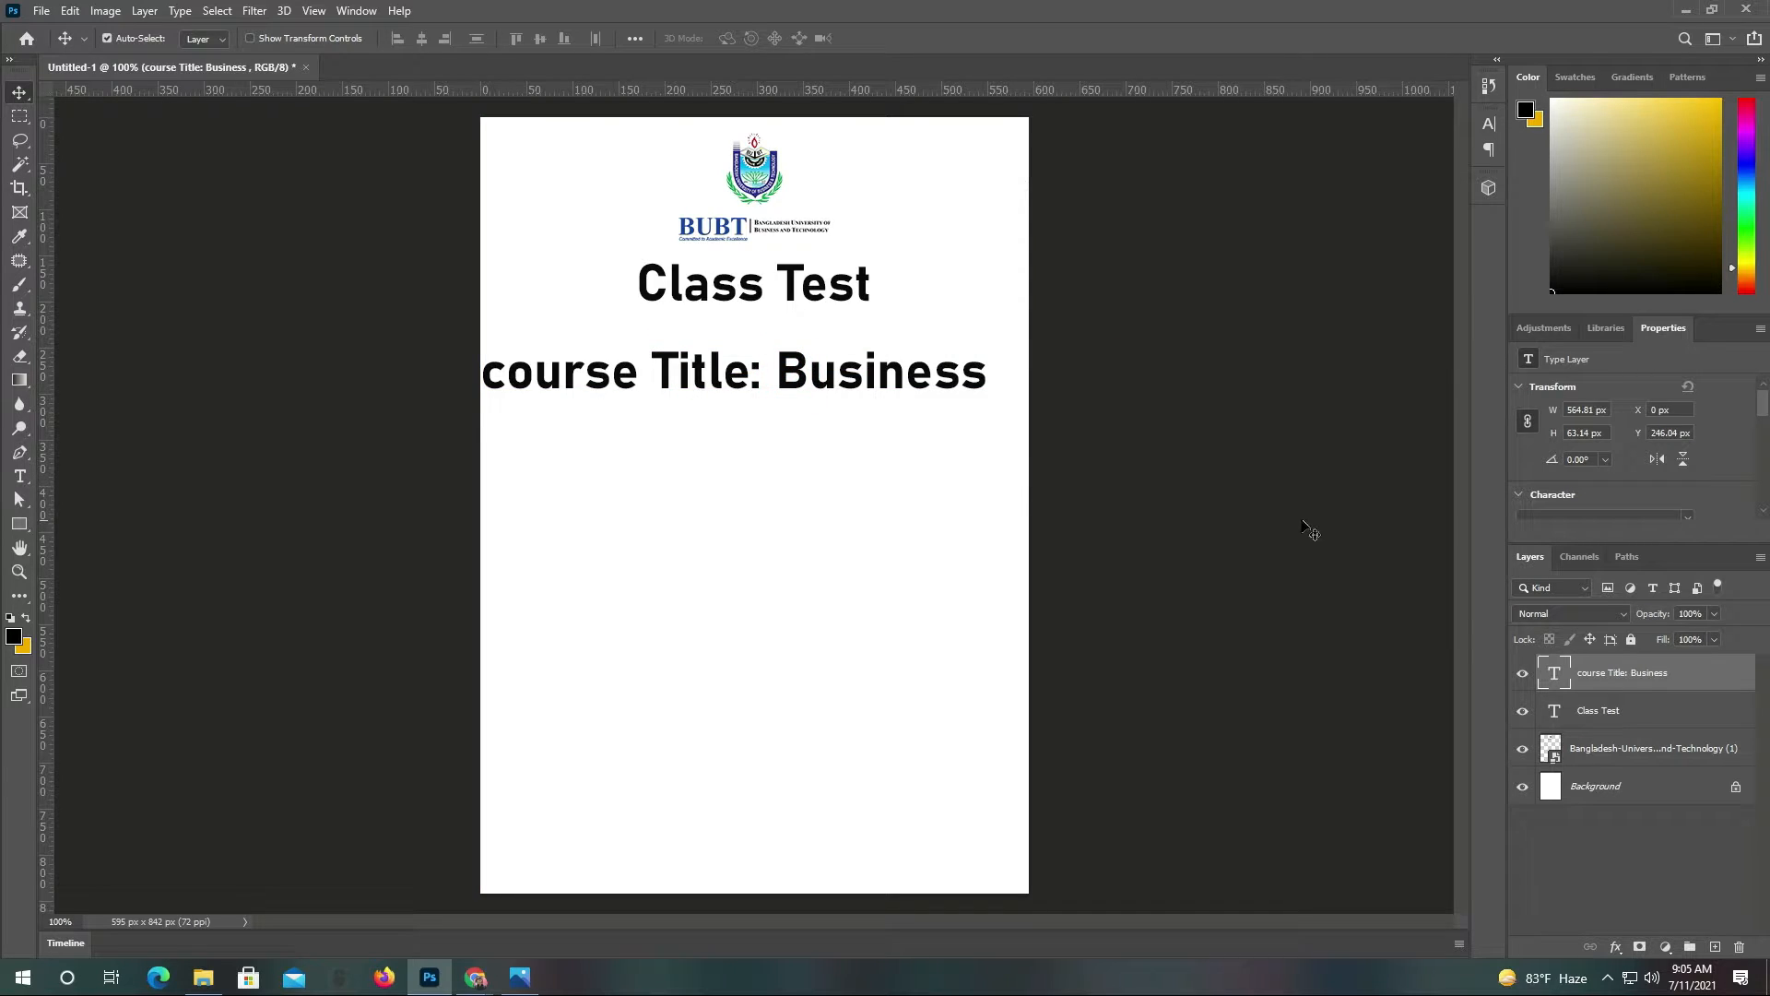
# Shrink the course title to about 34 pt and complete it as 'Business Communication'
pyautogui.doubleClick(1556, 676)
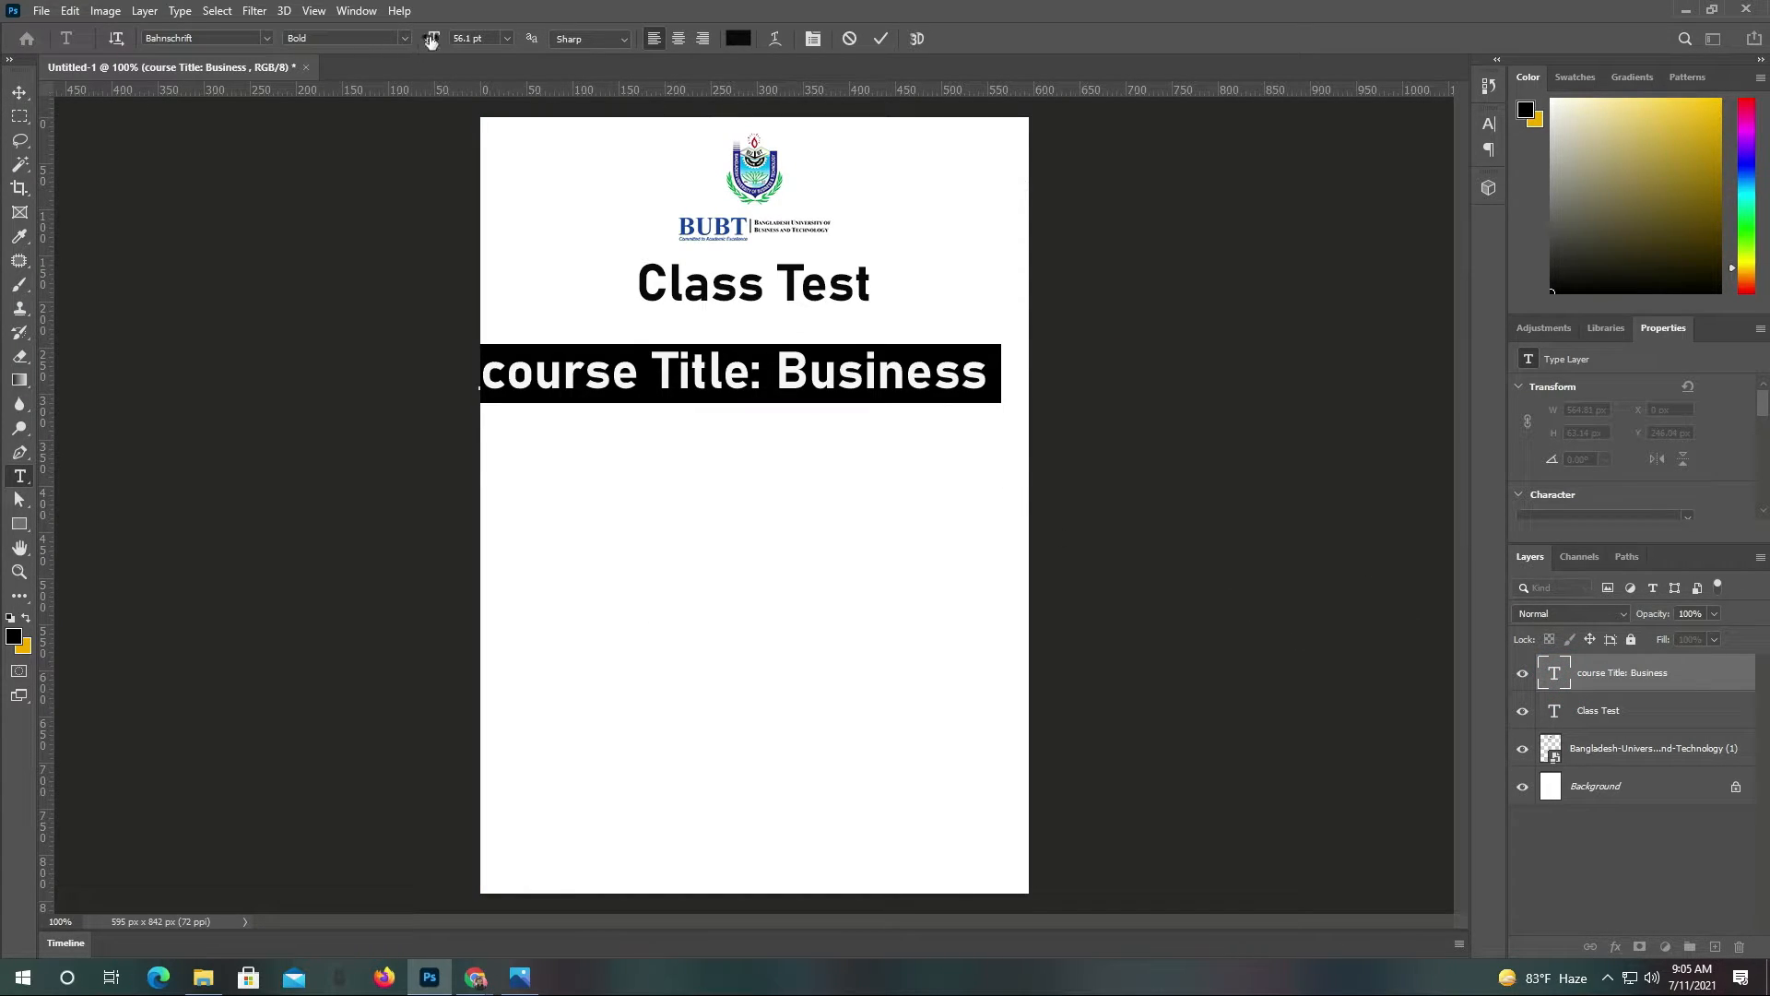
pyautogui.moveTo(431, 41); pyautogui.dragTo(411, 42)
pyautogui.click(882, 40)
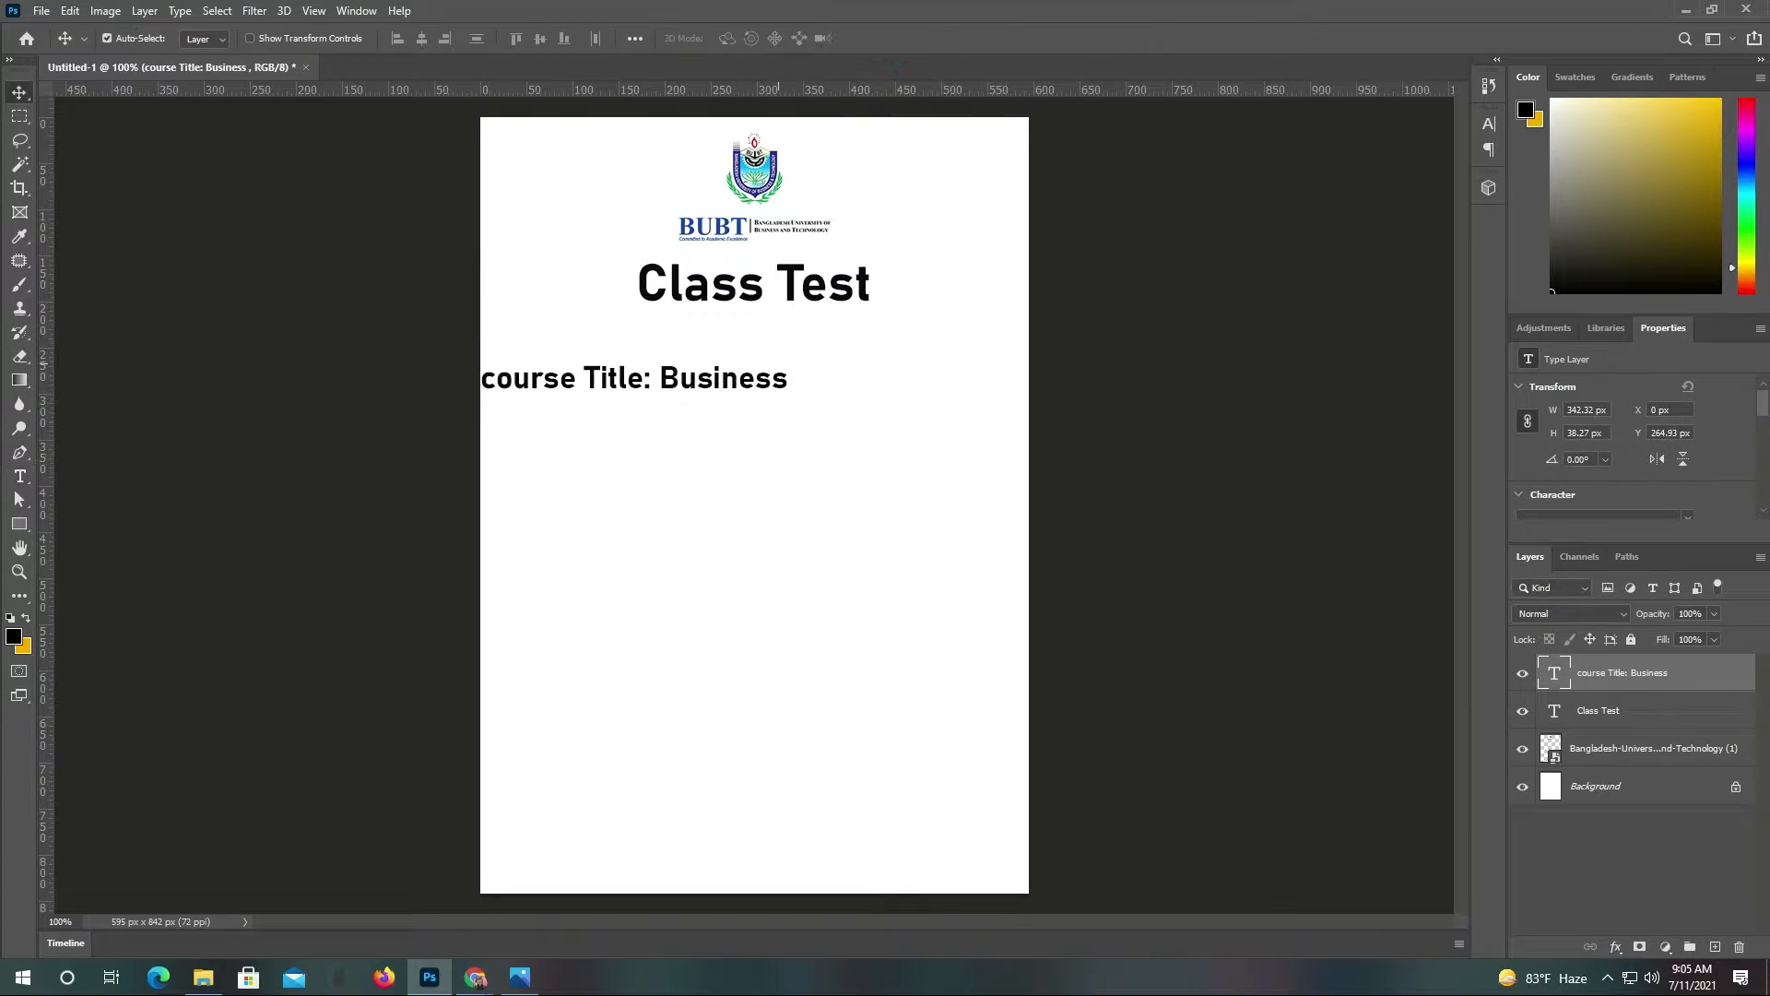
pyautogui.doubleClick(781, 380)
pyautogui.click(789, 382)
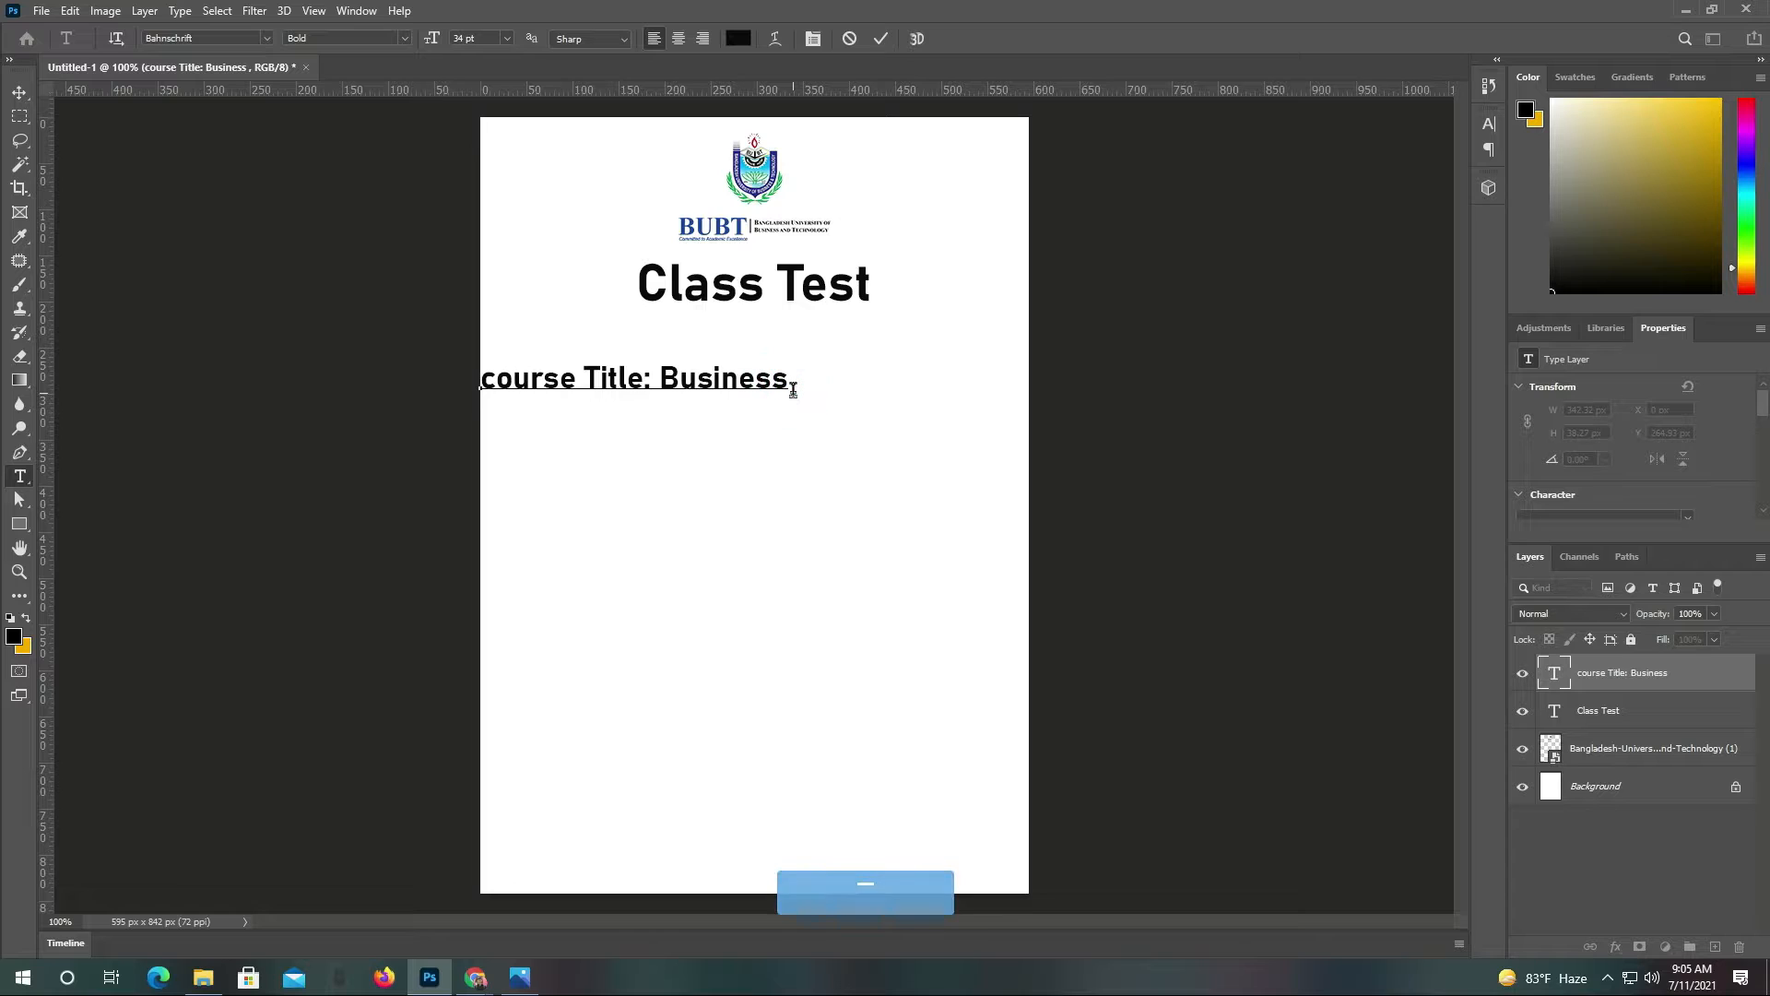
pyautogui.write('Commu')
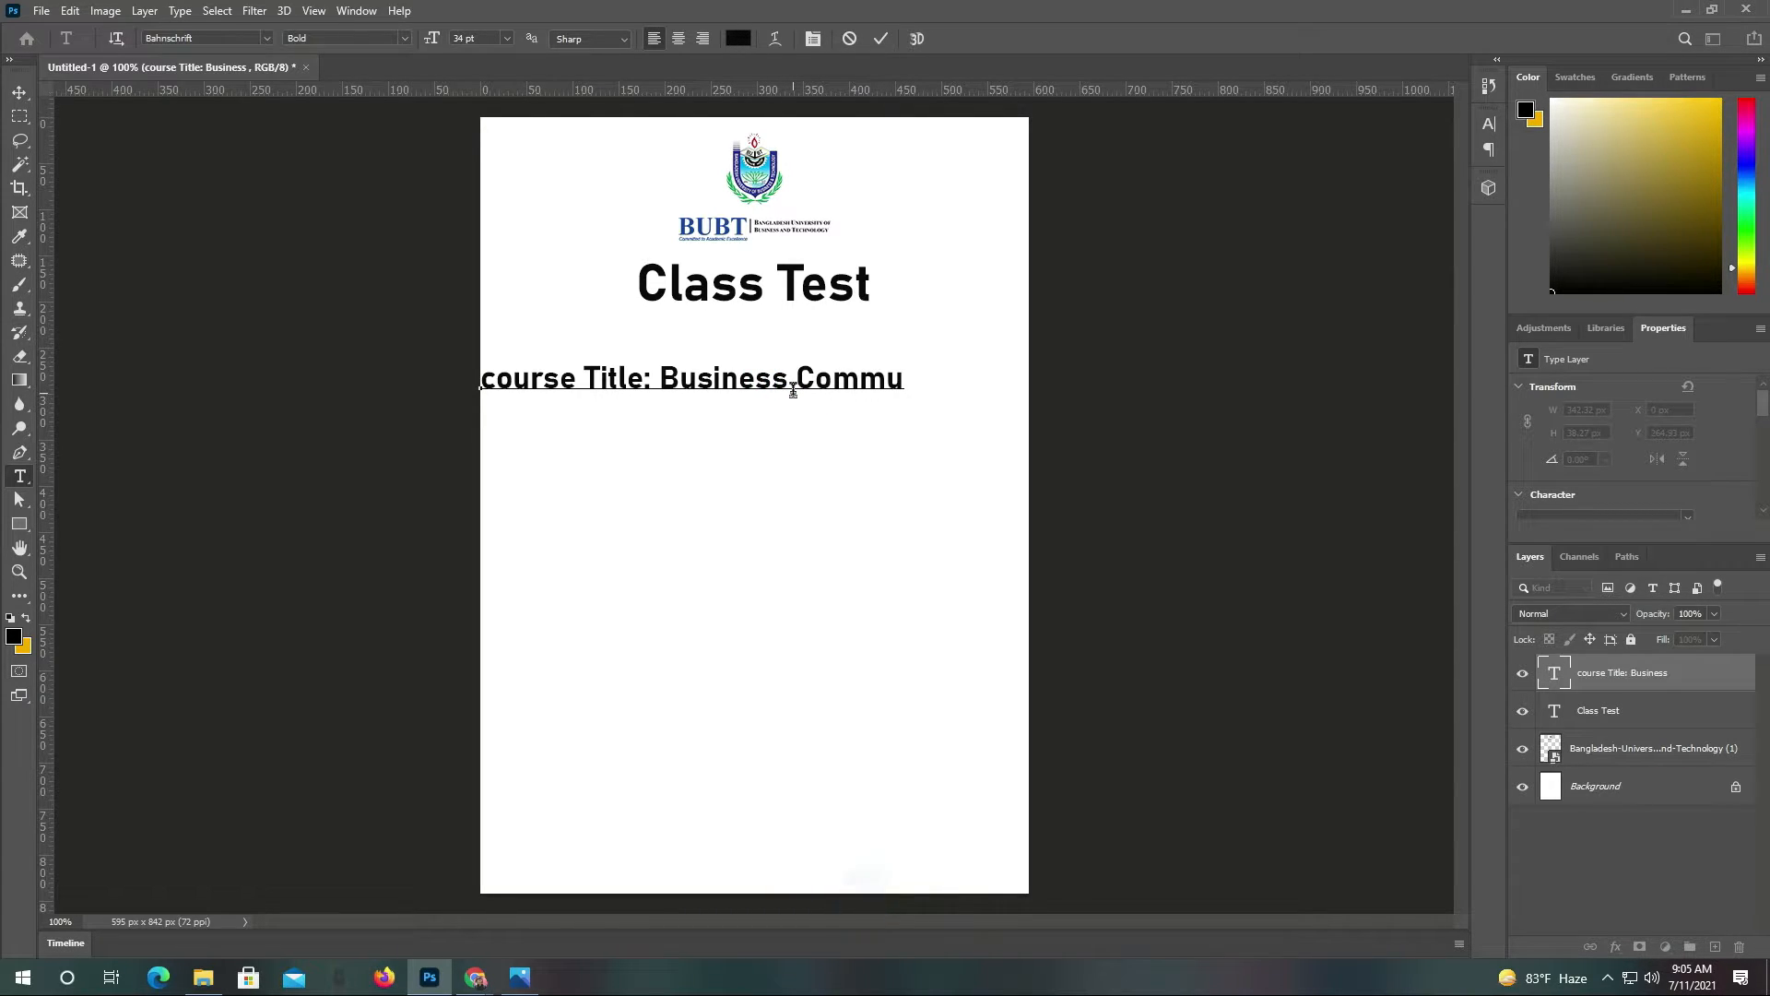
pyautogui.write('na')
pyautogui.press('BackSpace')
pyautogui.write('Communica')
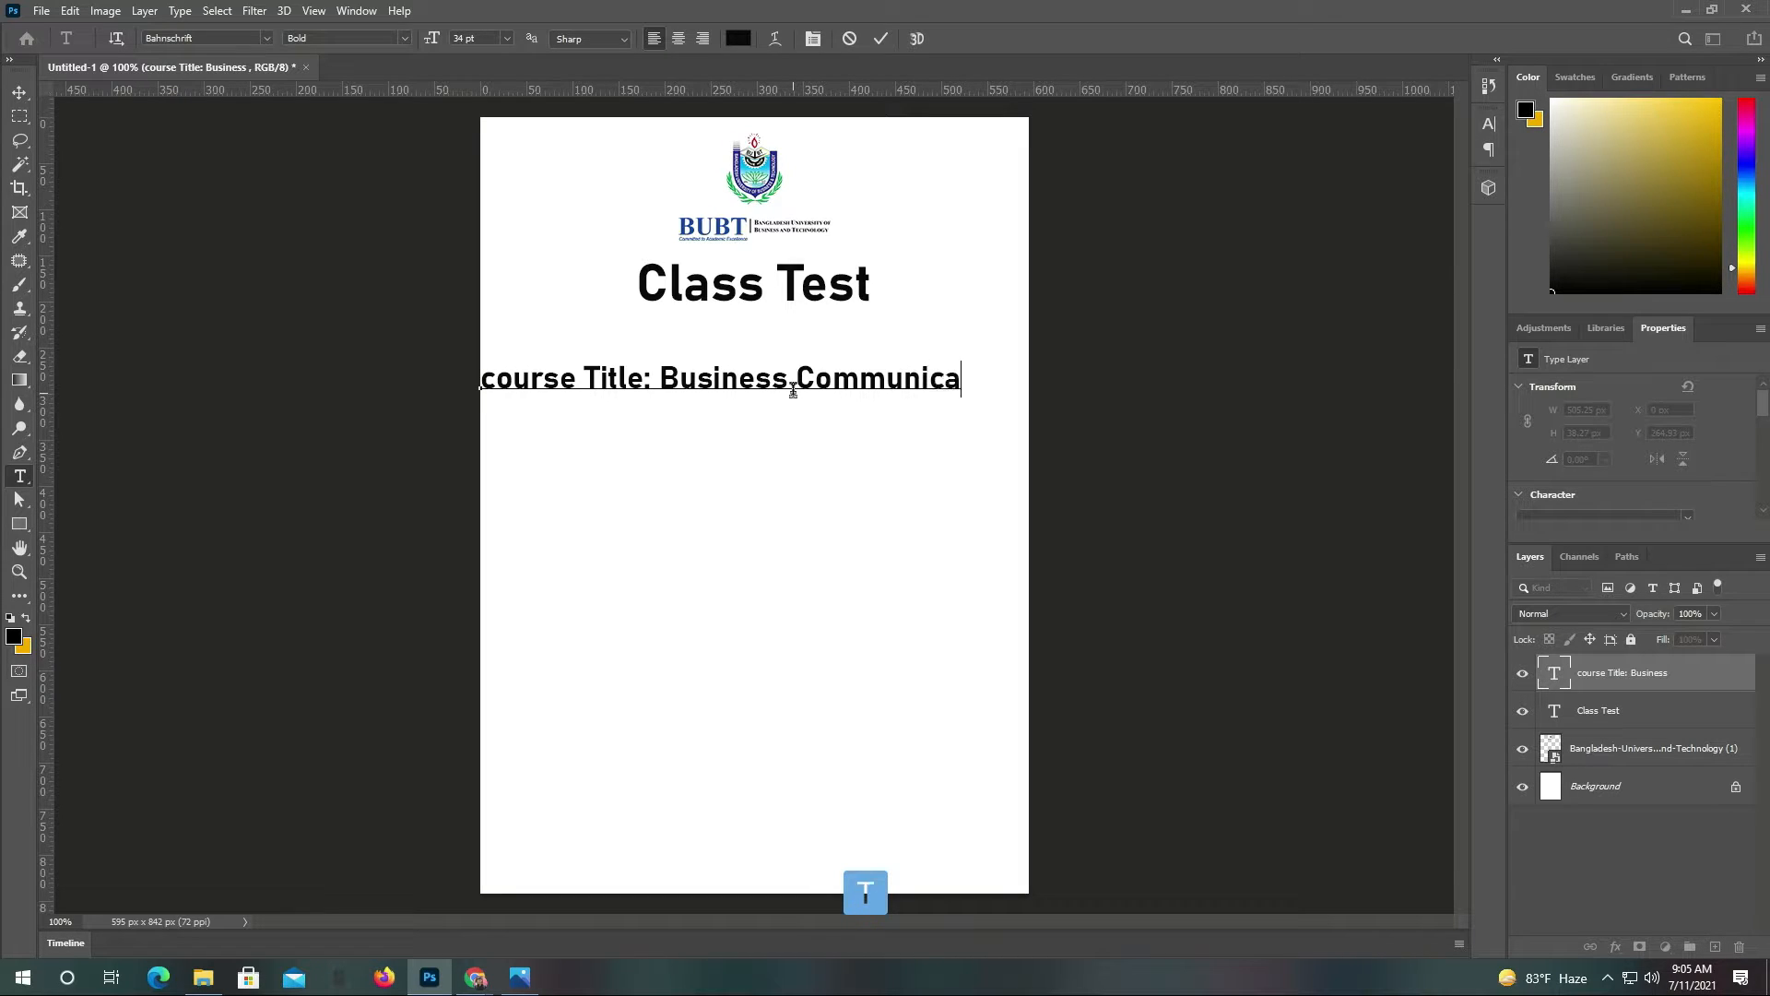
pyautogui.write('tion')
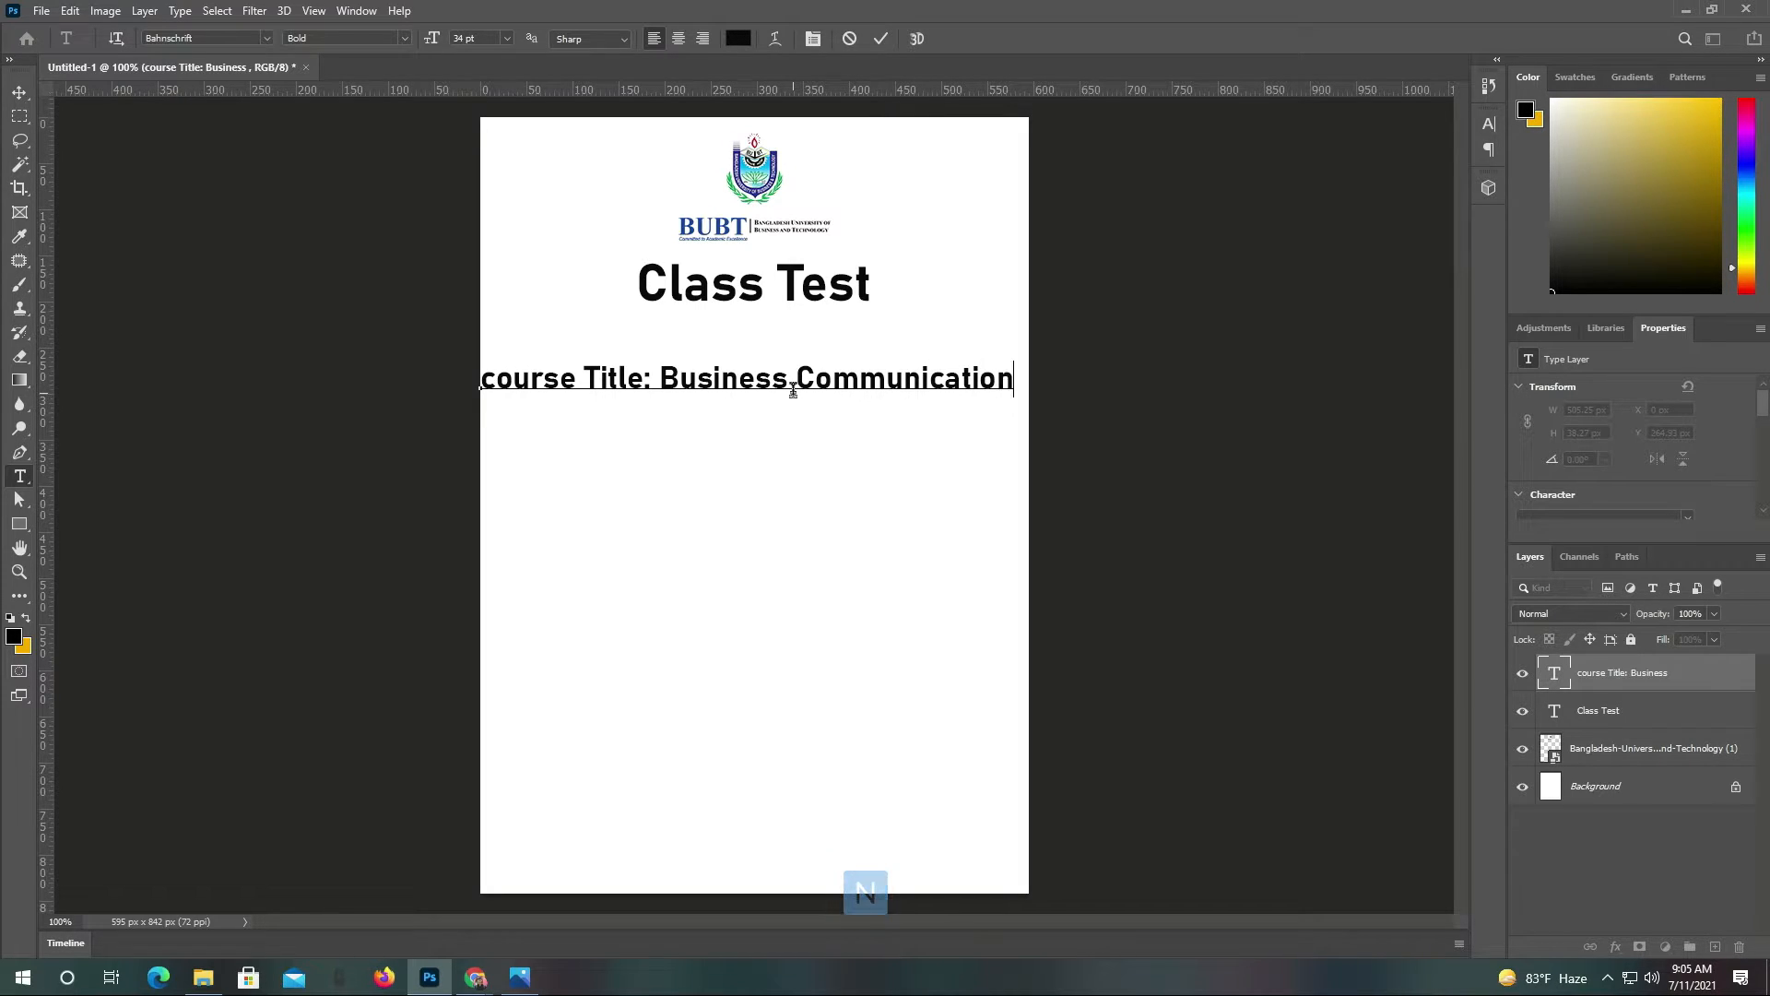
pyautogui.click(881, 38)
# Capitalise 'Course' and position the title just beneath Class Test
pyautogui.click(19, 93)
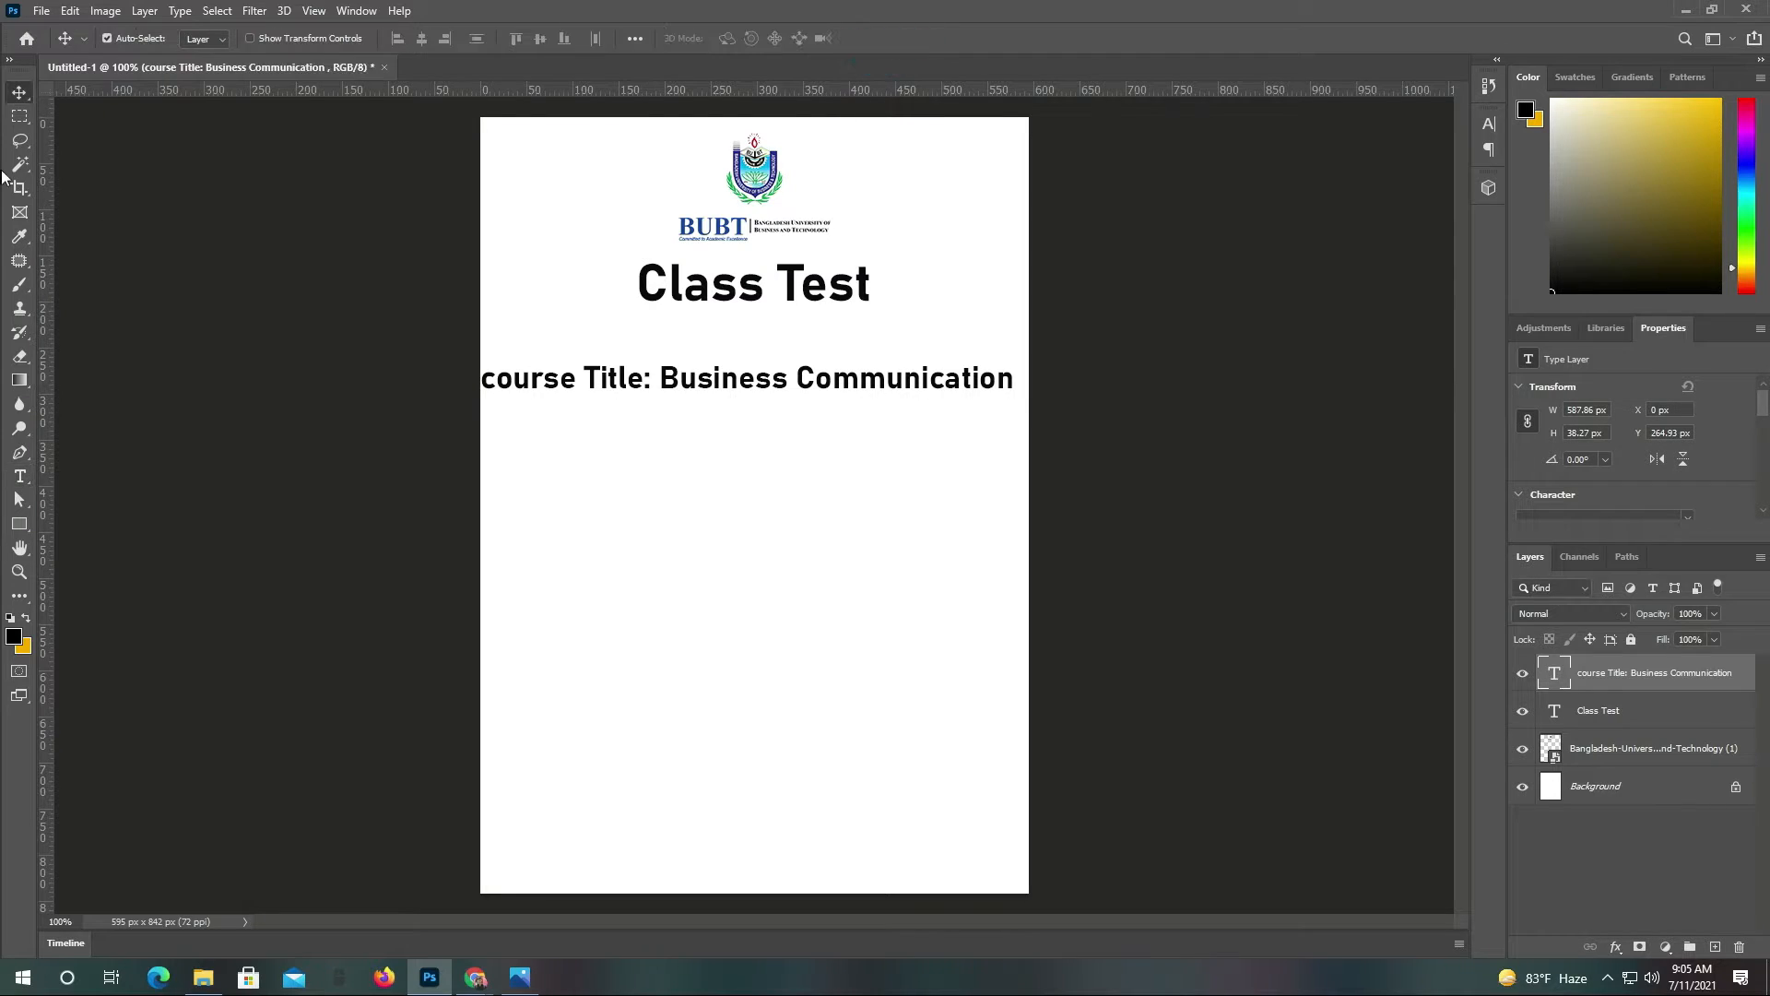
pyautogui.doubleClick(514, 401)
pyautogui.click(502, 383)
pyautogui.press('Left')
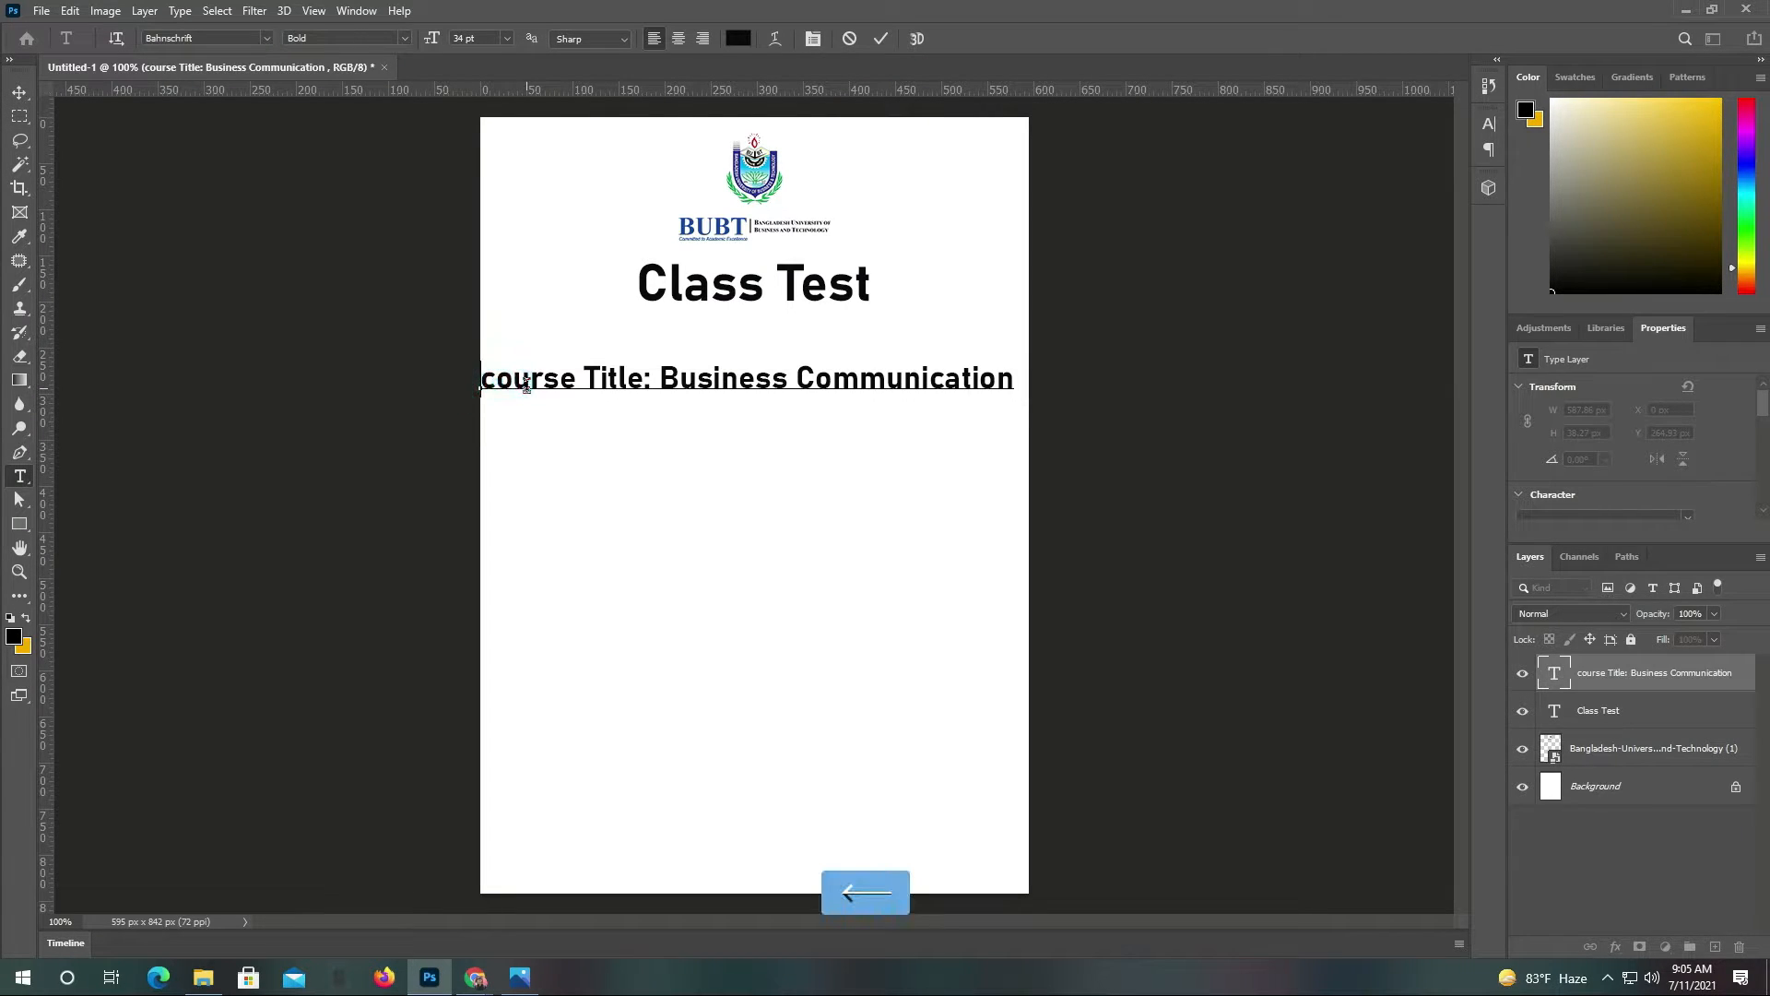
pyautogui.press('Delete')
pyautogui.write('C')
pyautogui.click(880, 38)
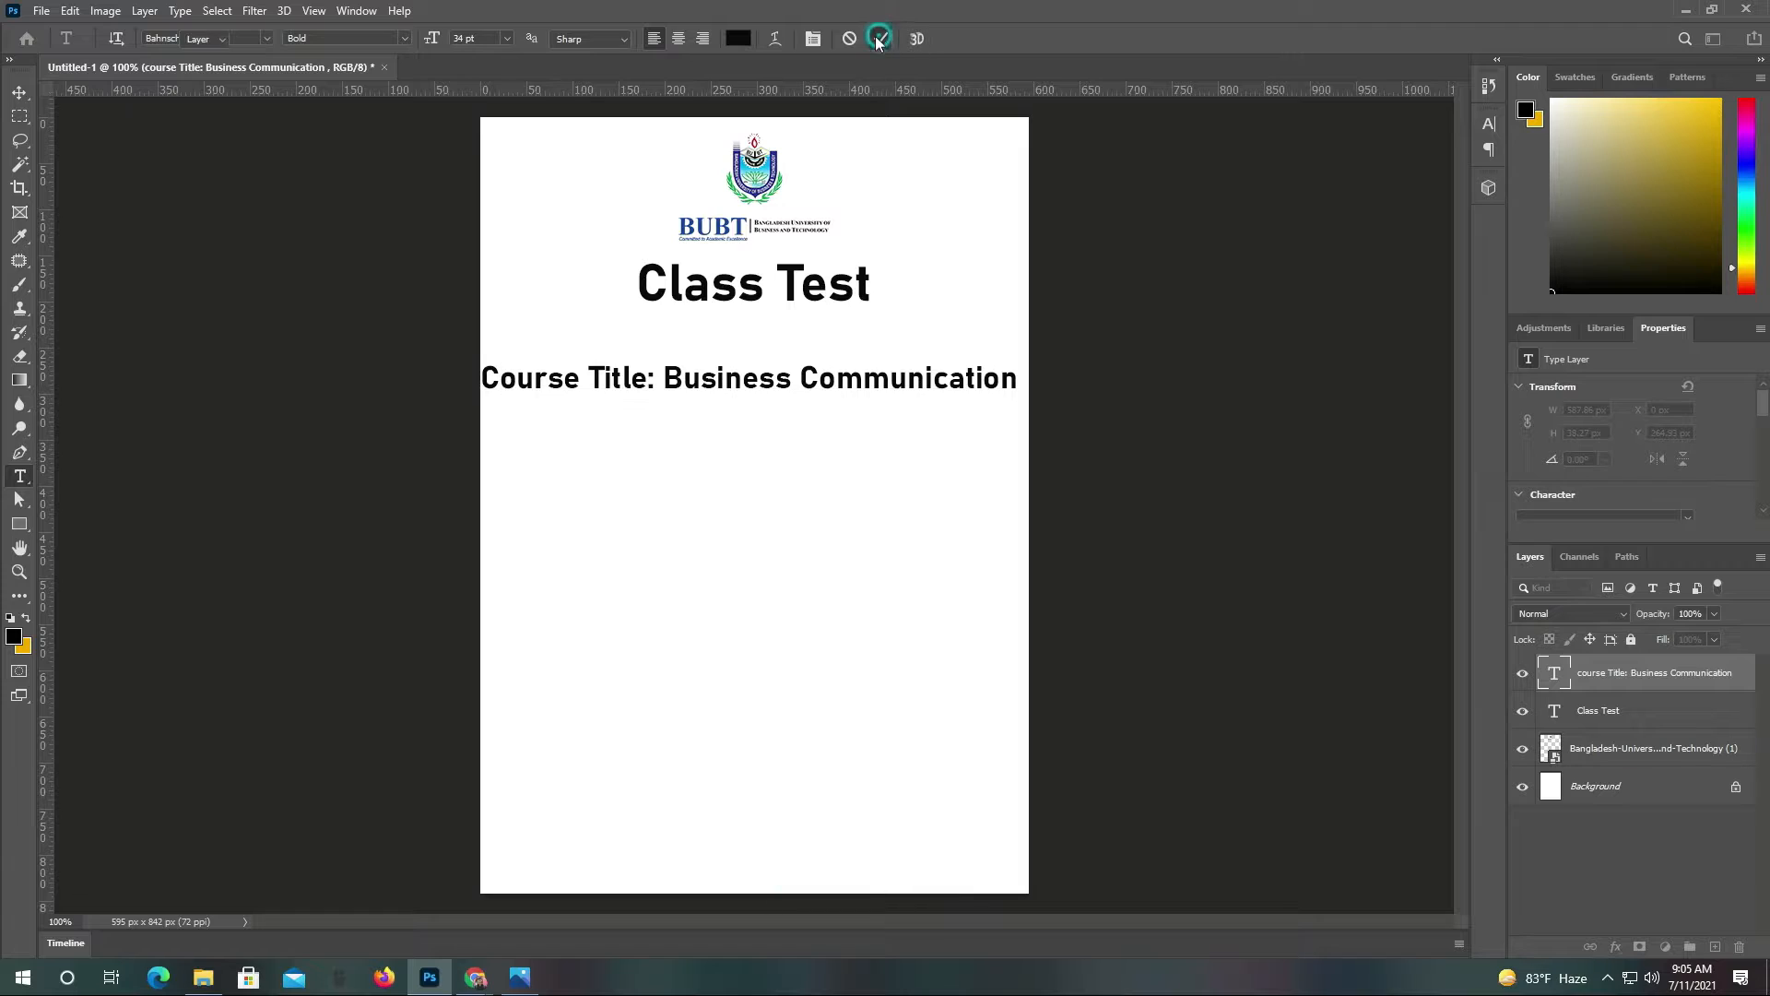
pyautogui.click(19, 92)
pyautogui.moveTo(794, 389); pyautogui.dragTo(800, 339)
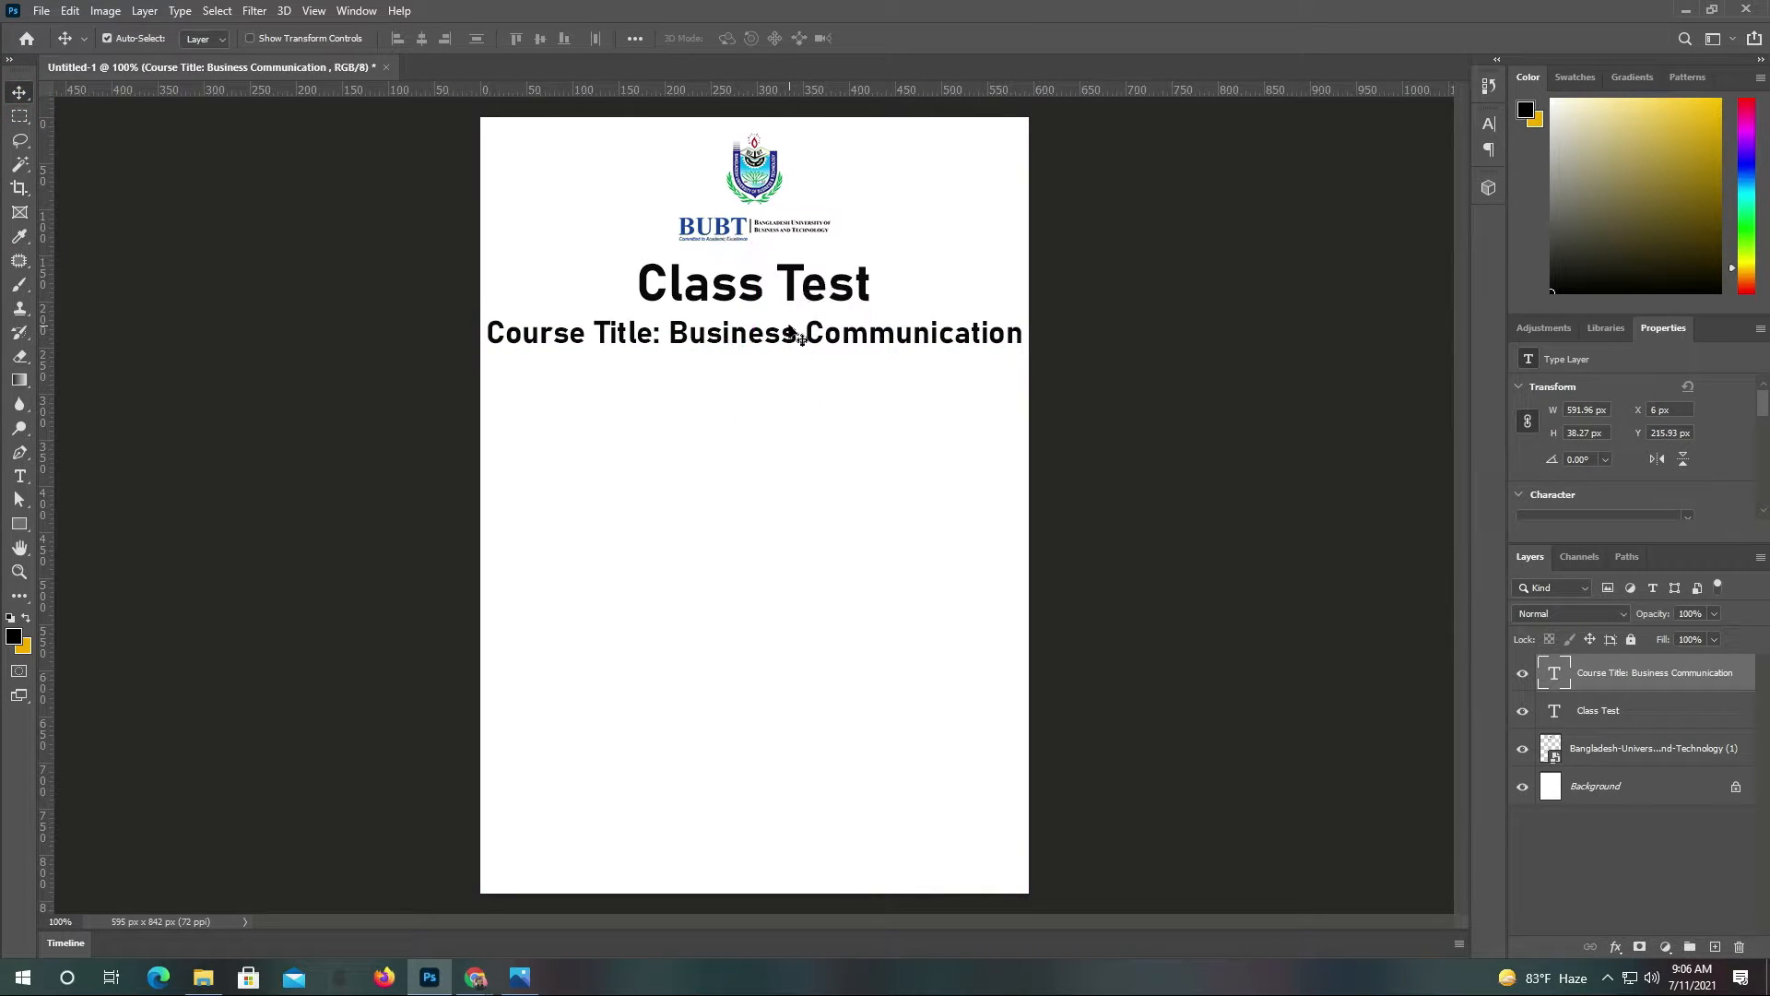
# Type 'Course Code: BUS 202' and centre it under the course title
pyautogui.click(796, 288)
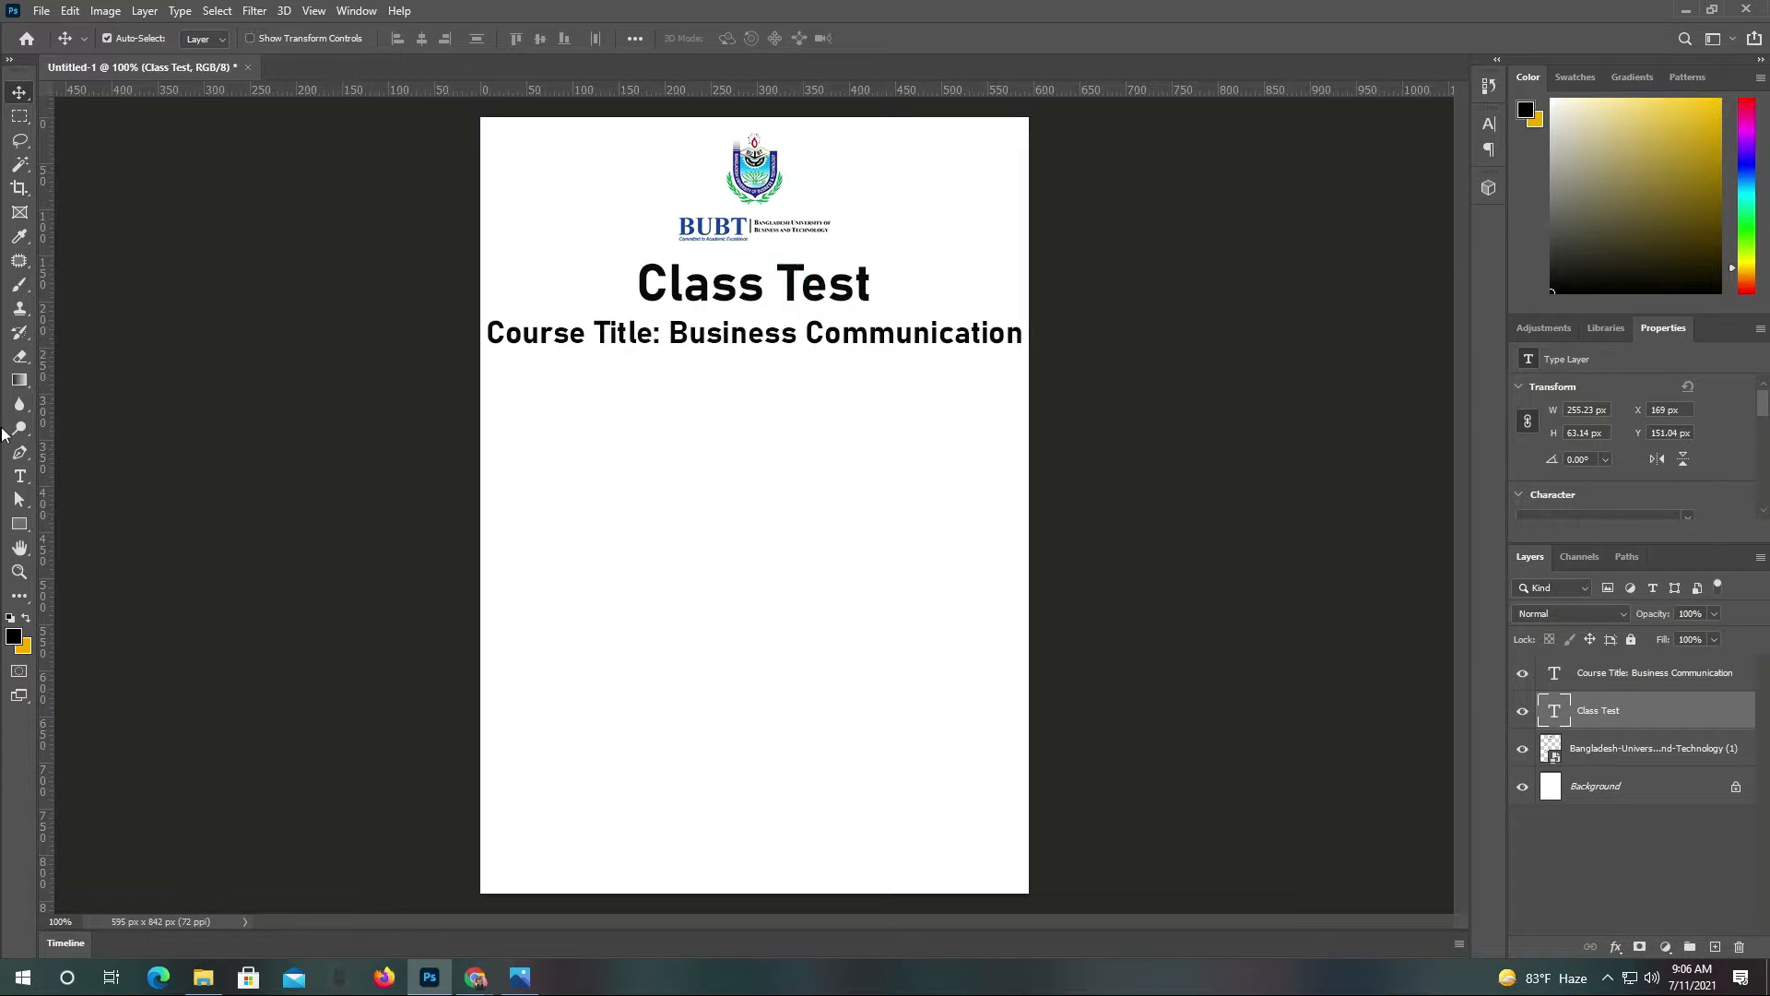
pyautogui.click(19, 478)
pyautogui.click(585, 452)
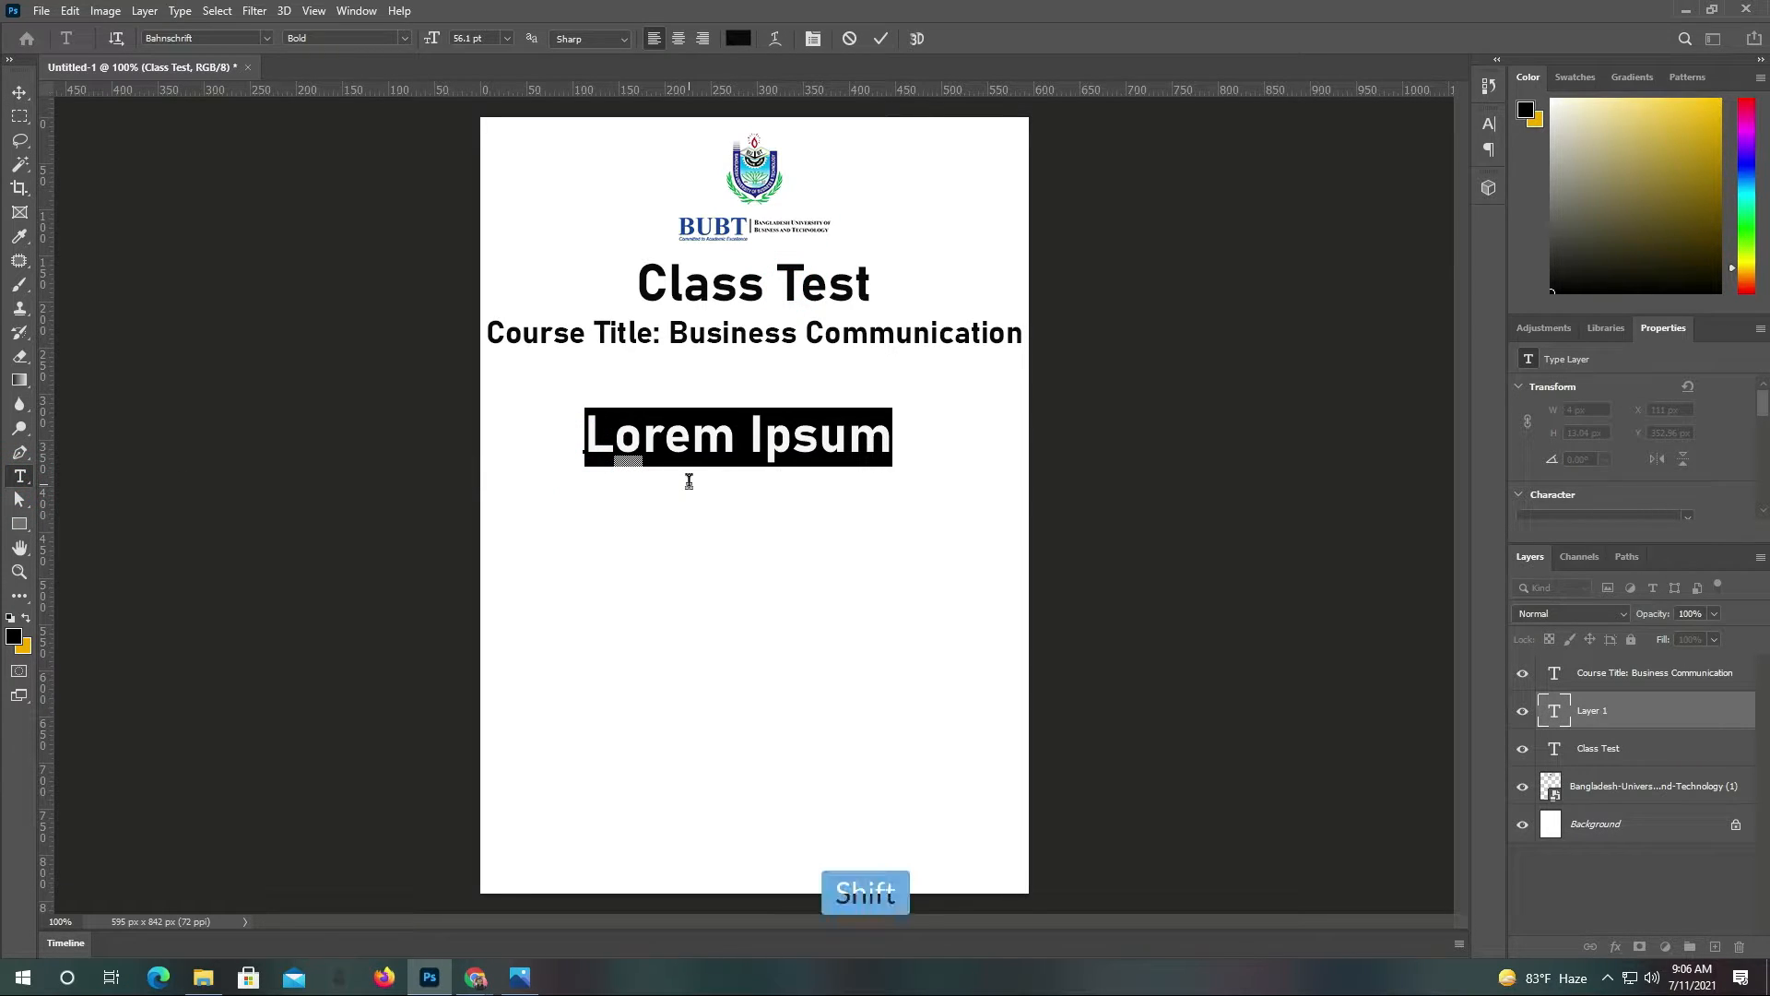
pyautogui.write('Cours')
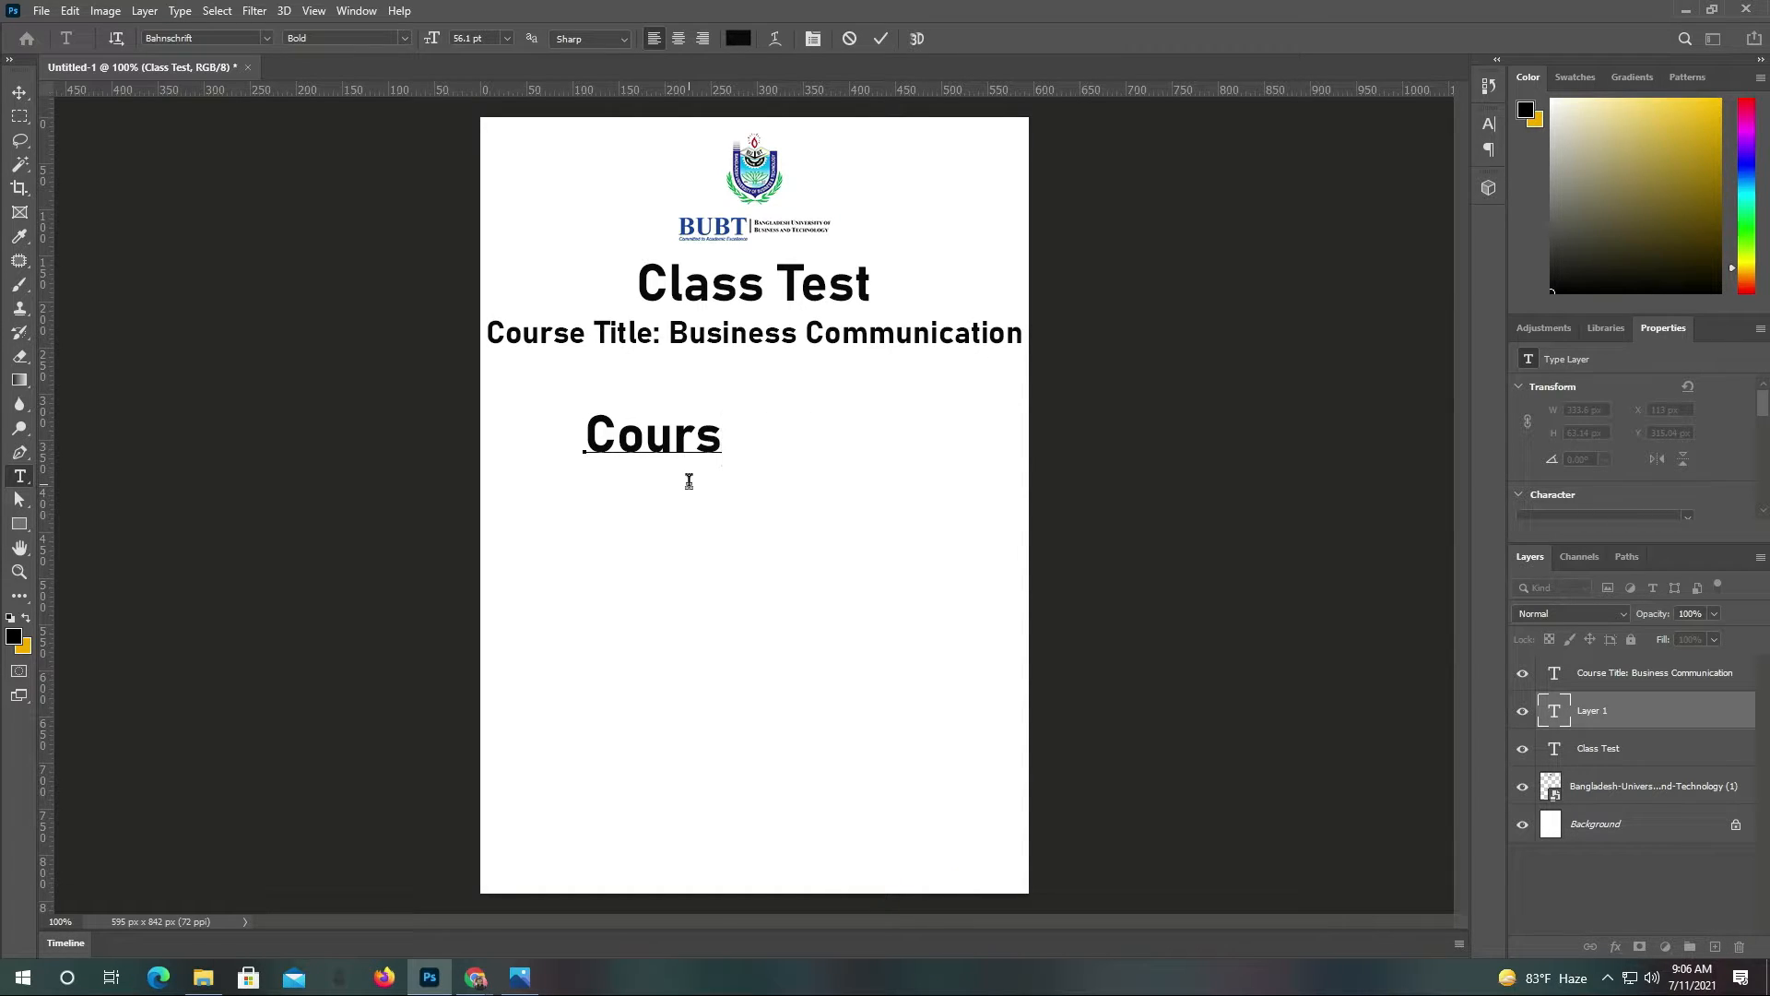
pyautogui.write('se')
pyautogui.press('BackSpace')
pyautogui.press('BackSpace')
pyautogui.write('e Code: ')
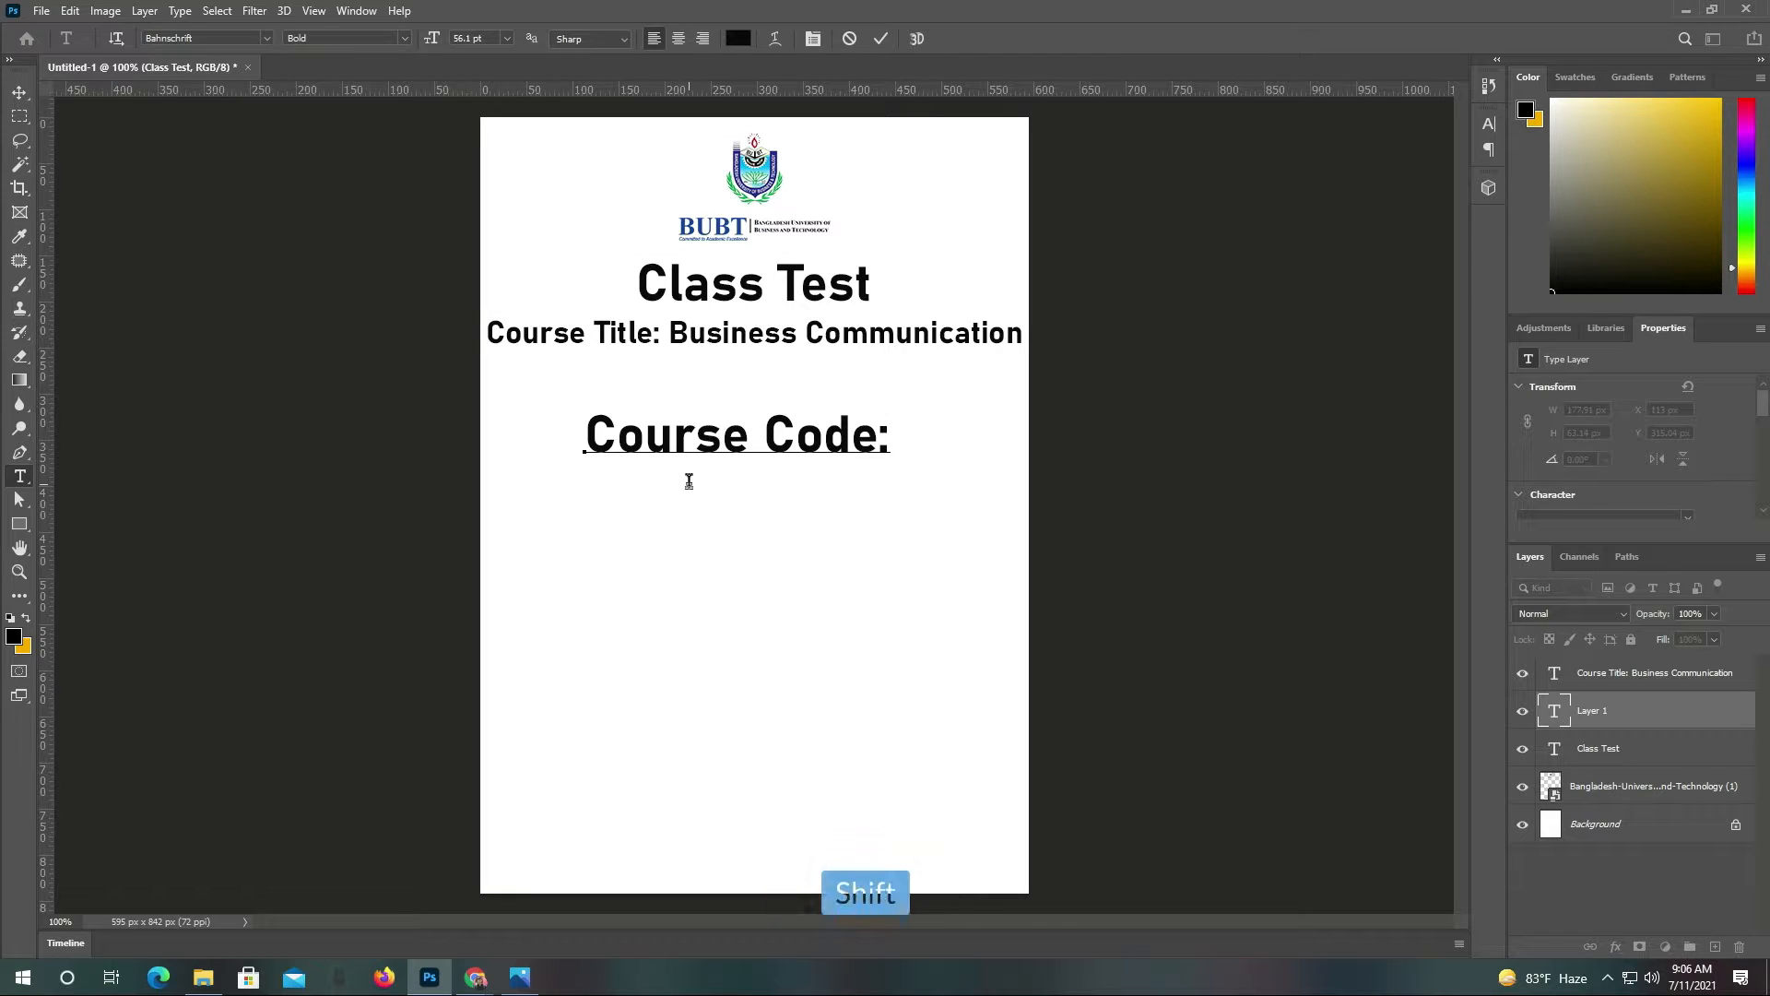
pyautogui.write('BUS')
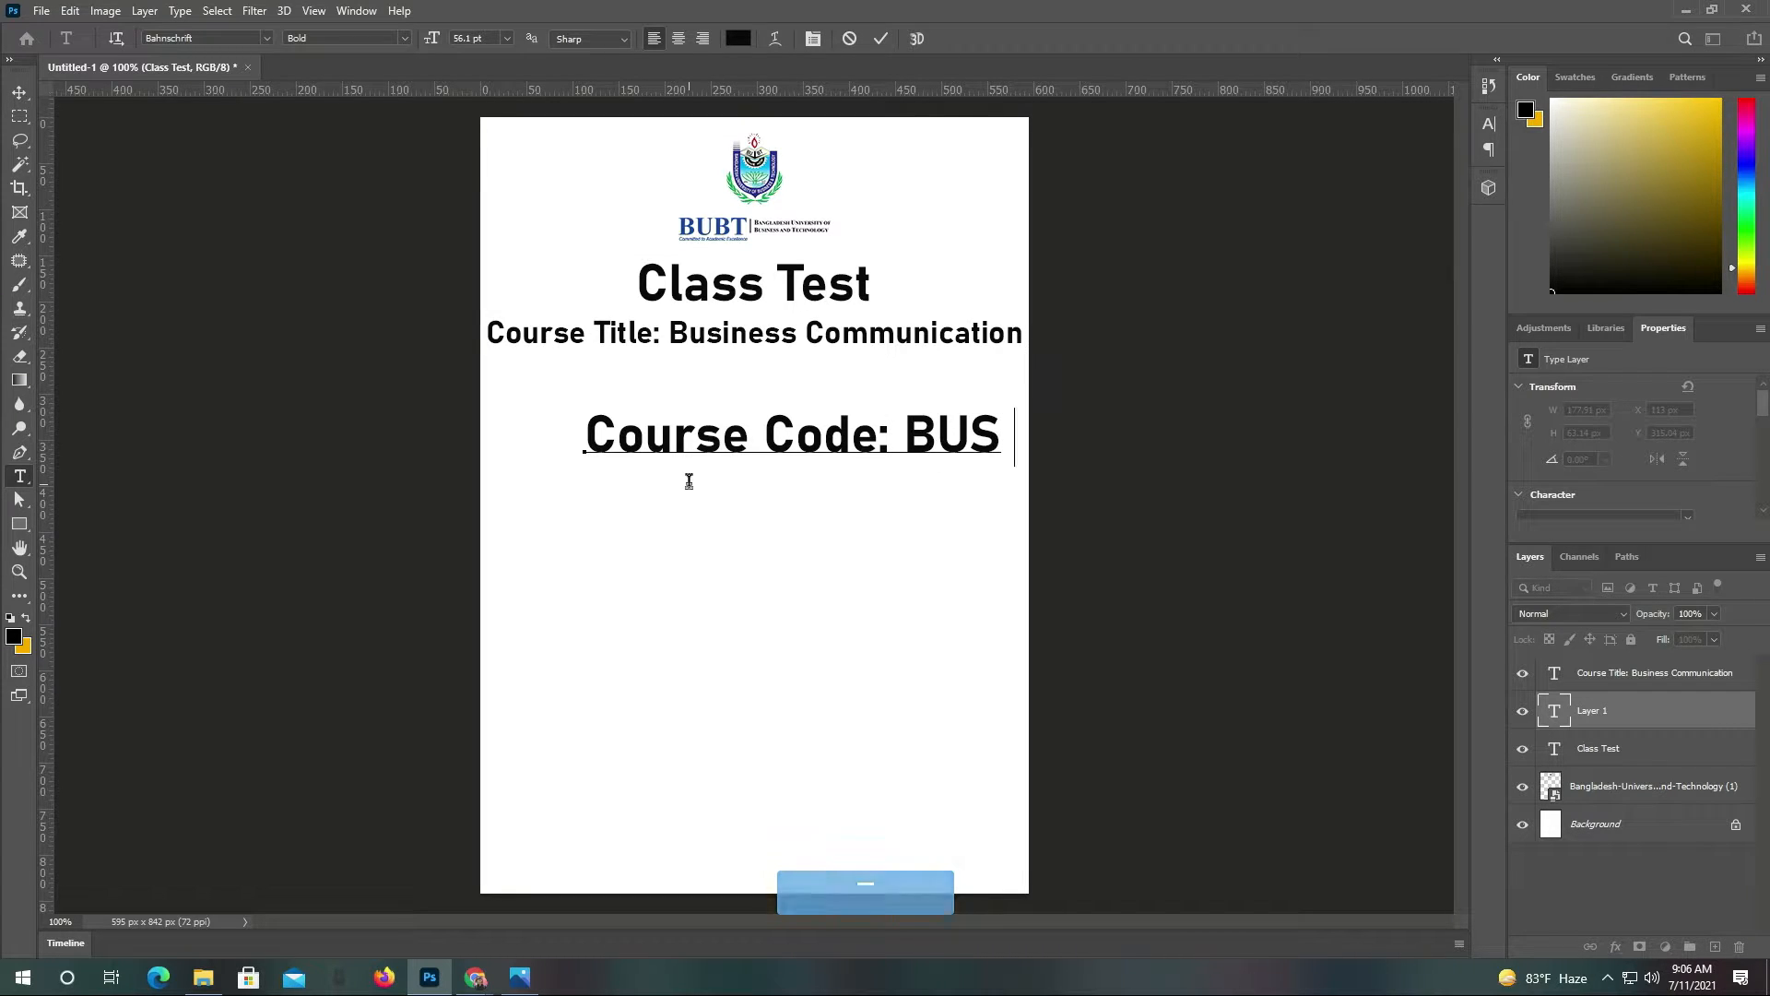
pyautogui.press('KP_2')
pyautogui.write('02')
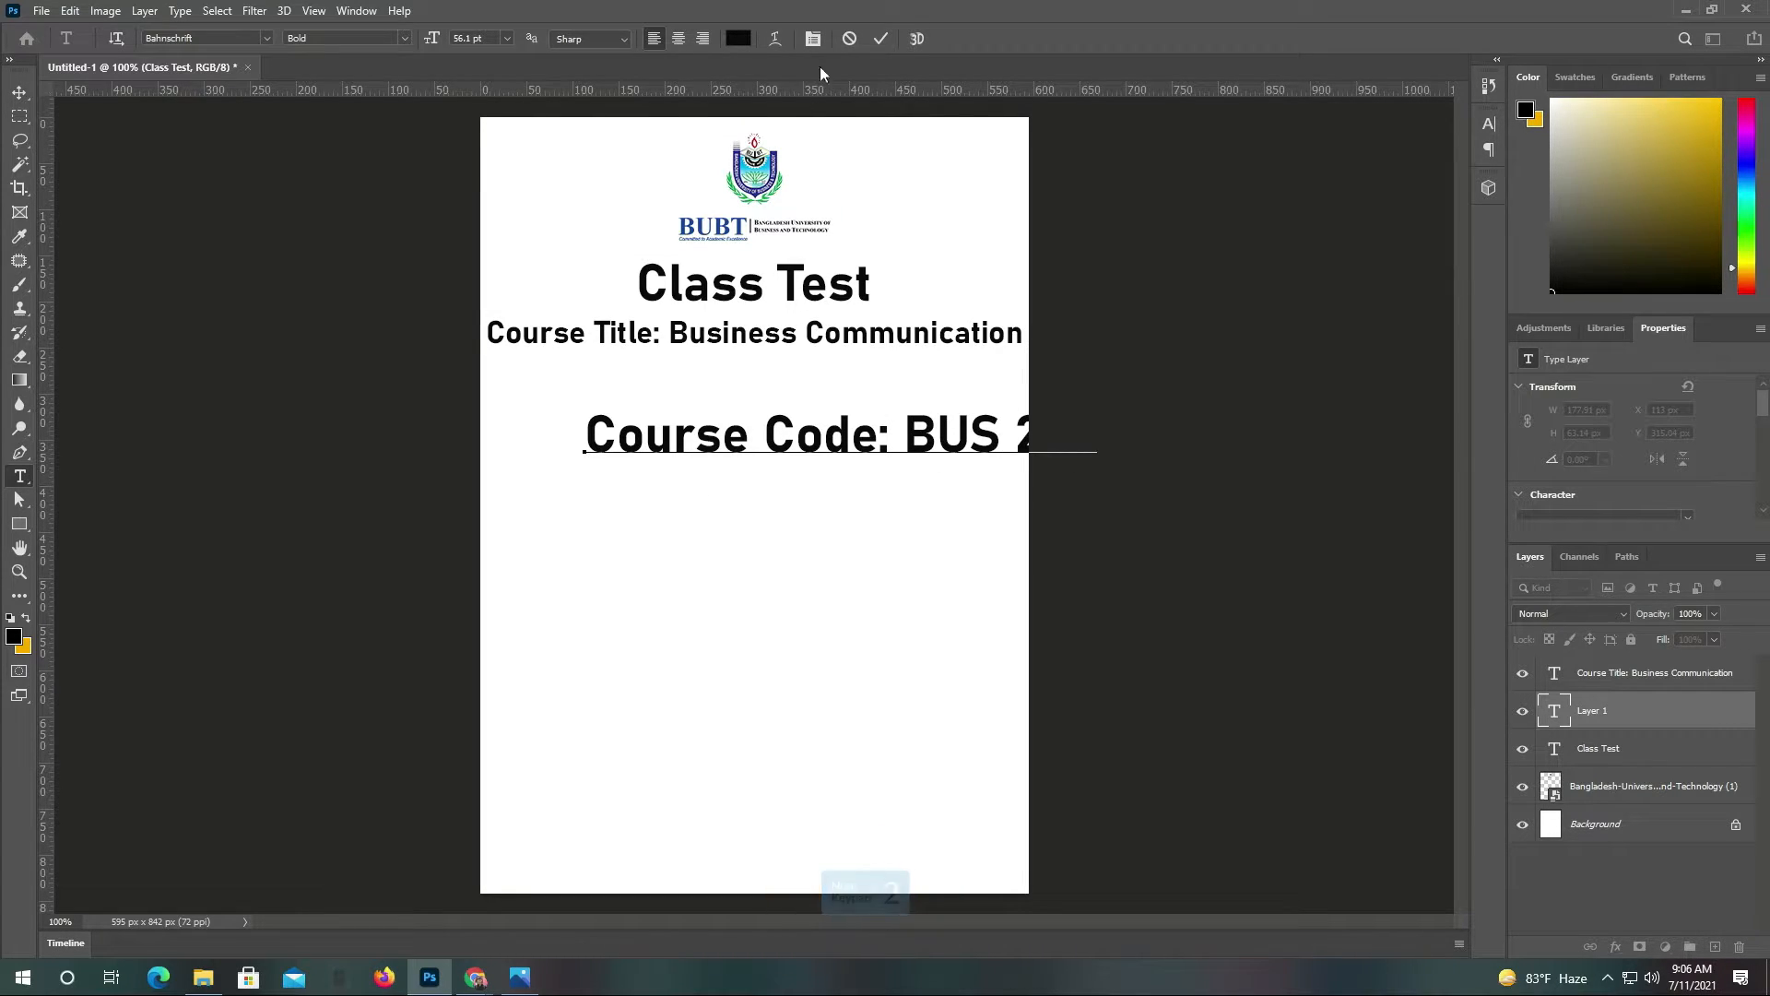
pyautogui.press('KP_Enter')
pyautogui.click(19, 92)
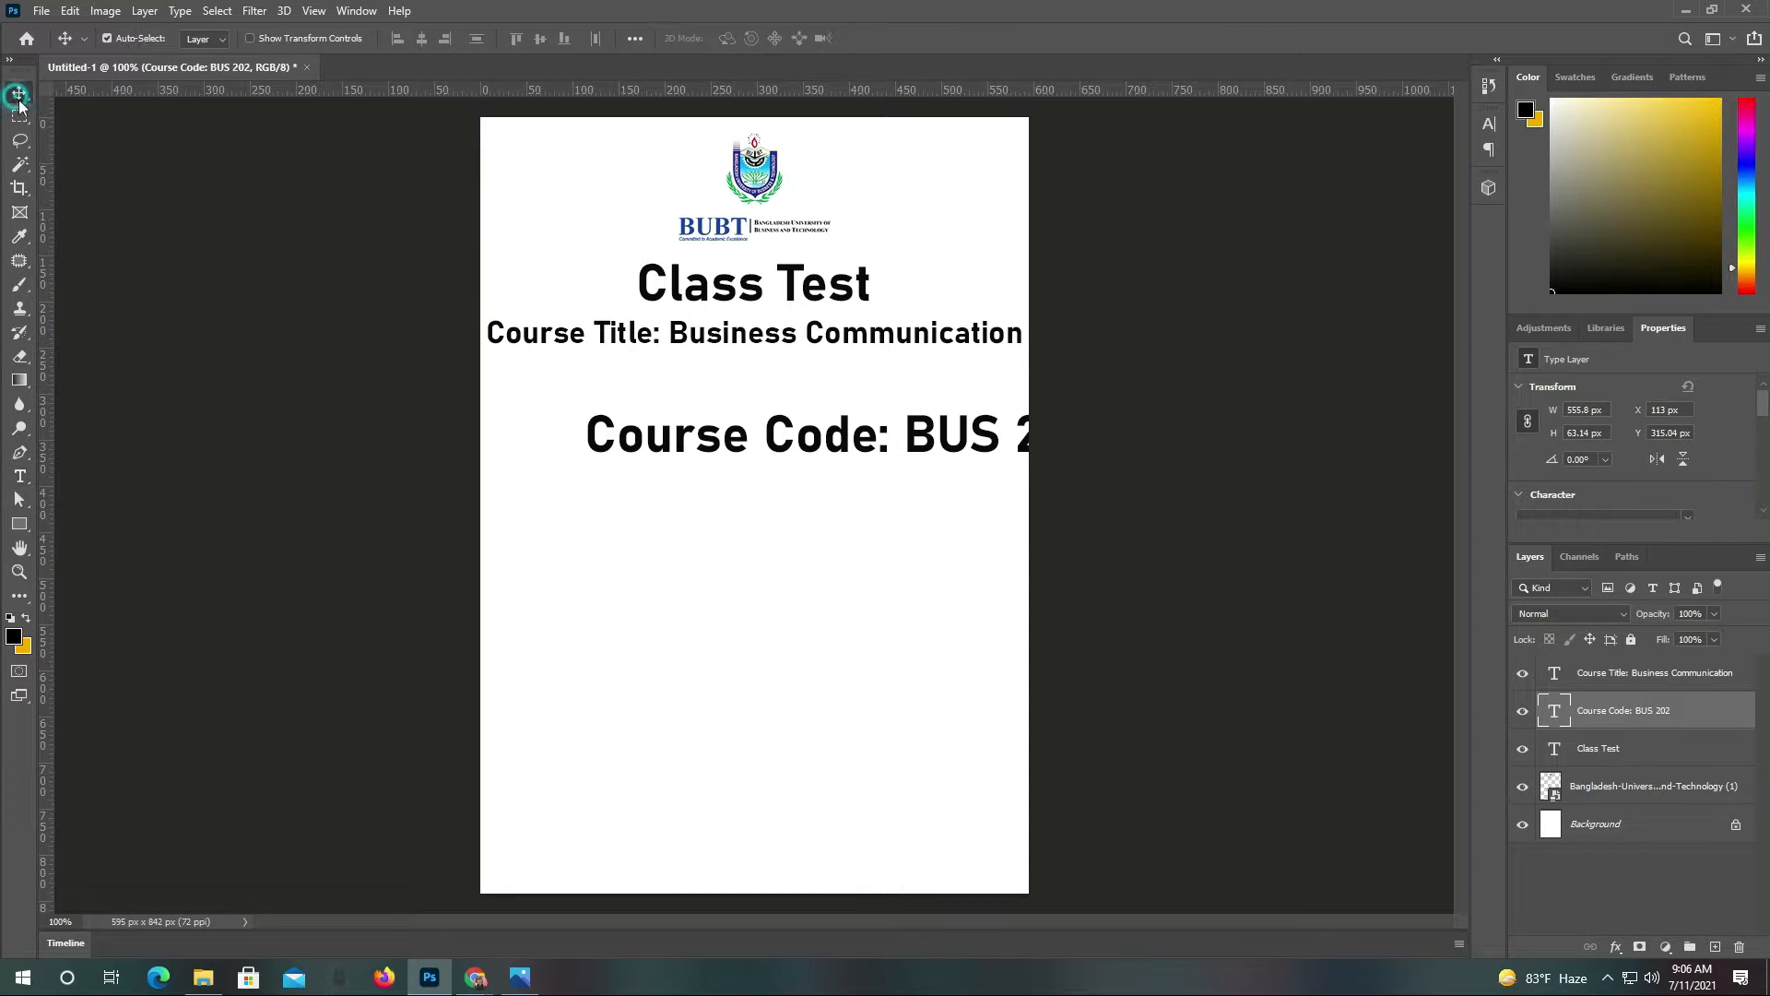
pyautogui.moveTo(834, 428); pyautogui.dragTo(742, 382)
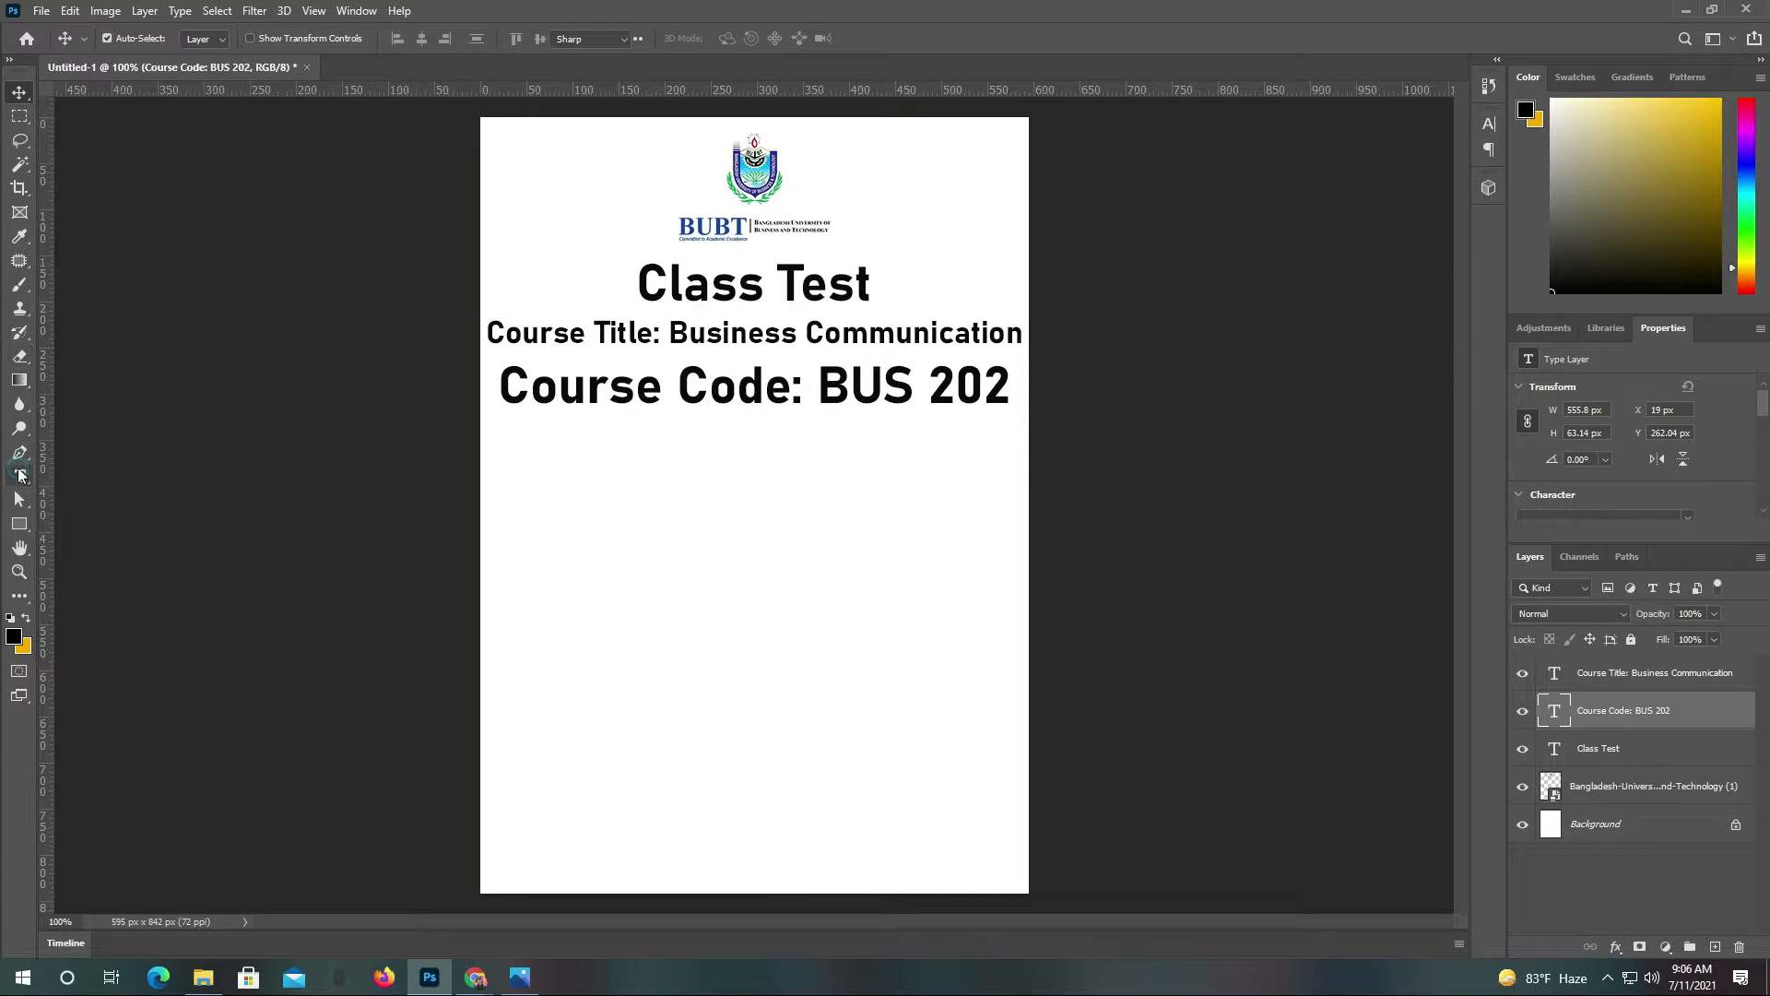
# Add a 'Submitted To' line centred under the course code
pyautogui.click(20, 475)
pyautogui.click(570, 473)
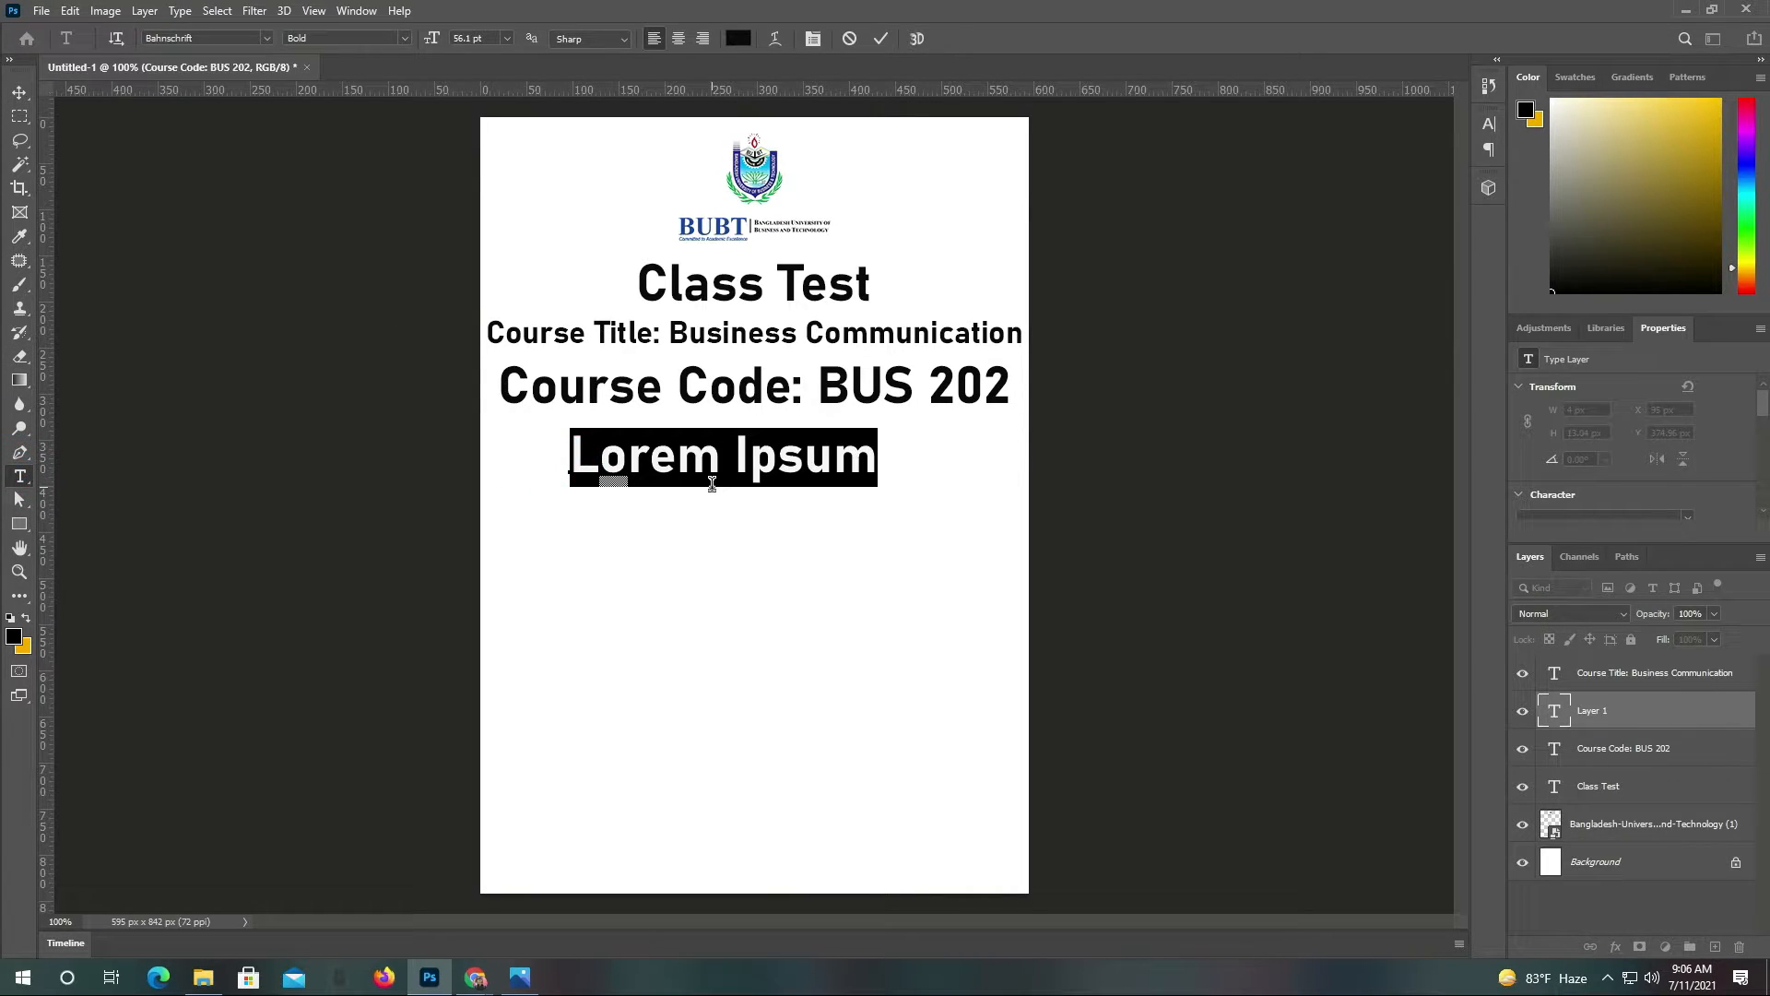
pyautogui.write('Sub')
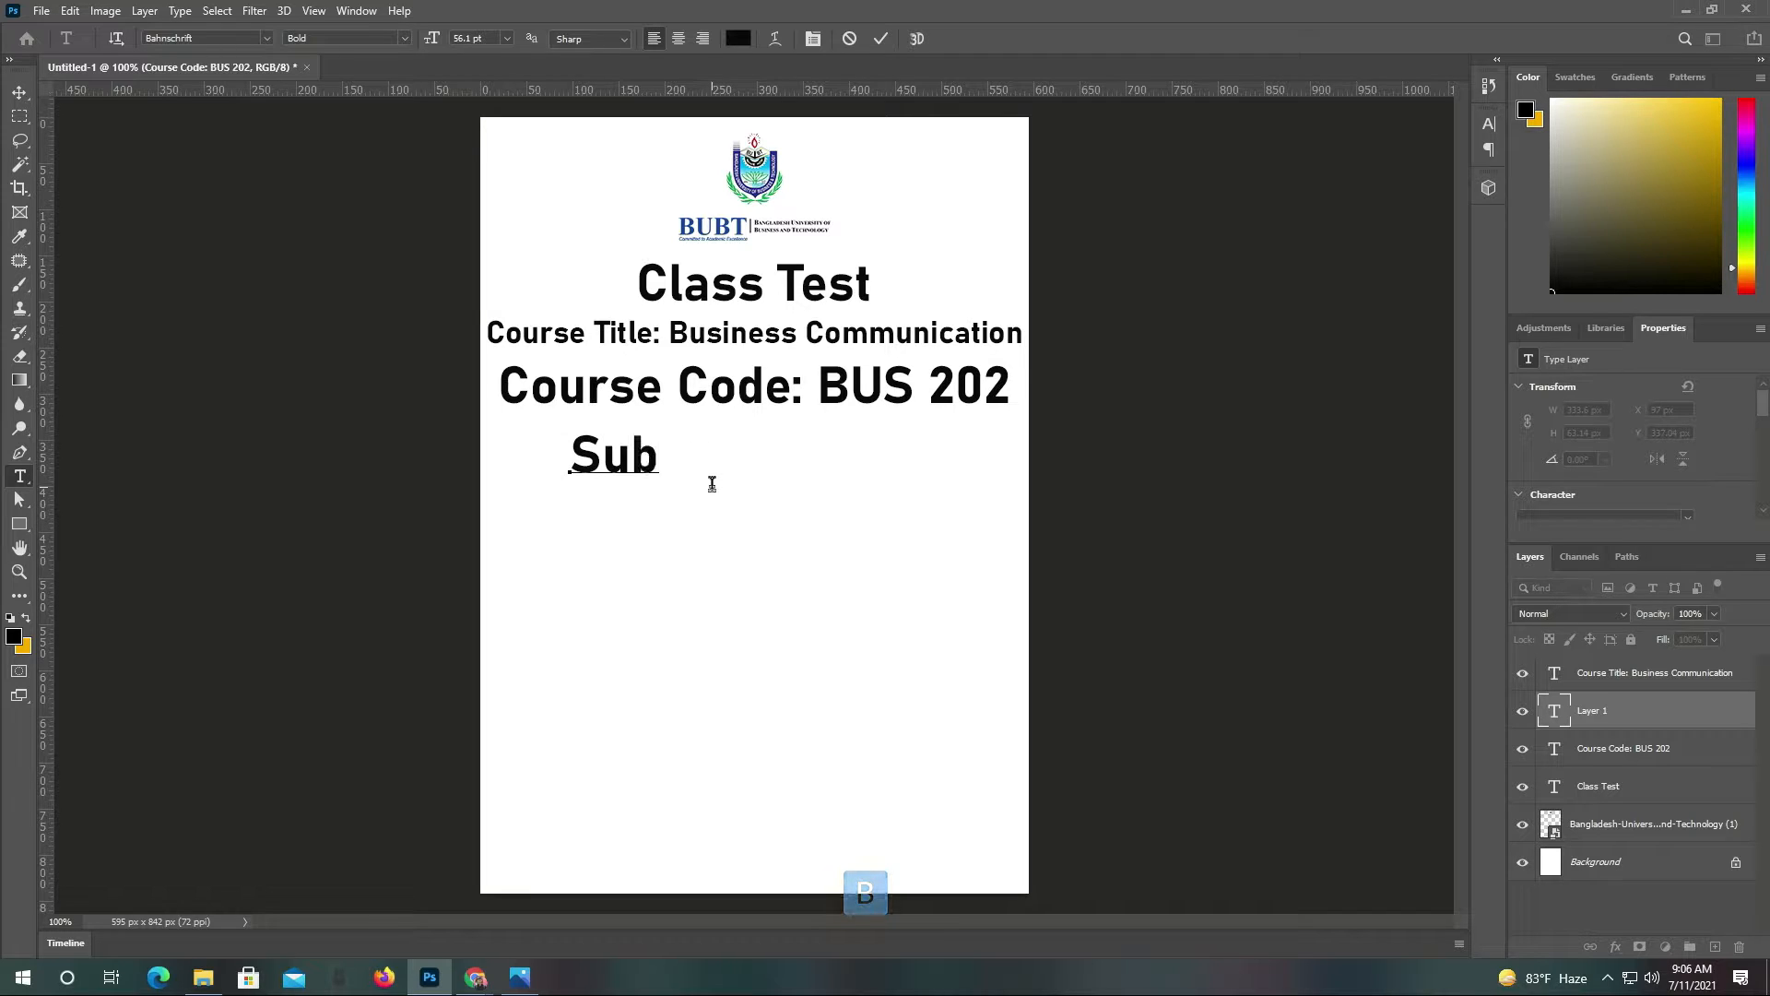
pyautogui.write('mitted ')
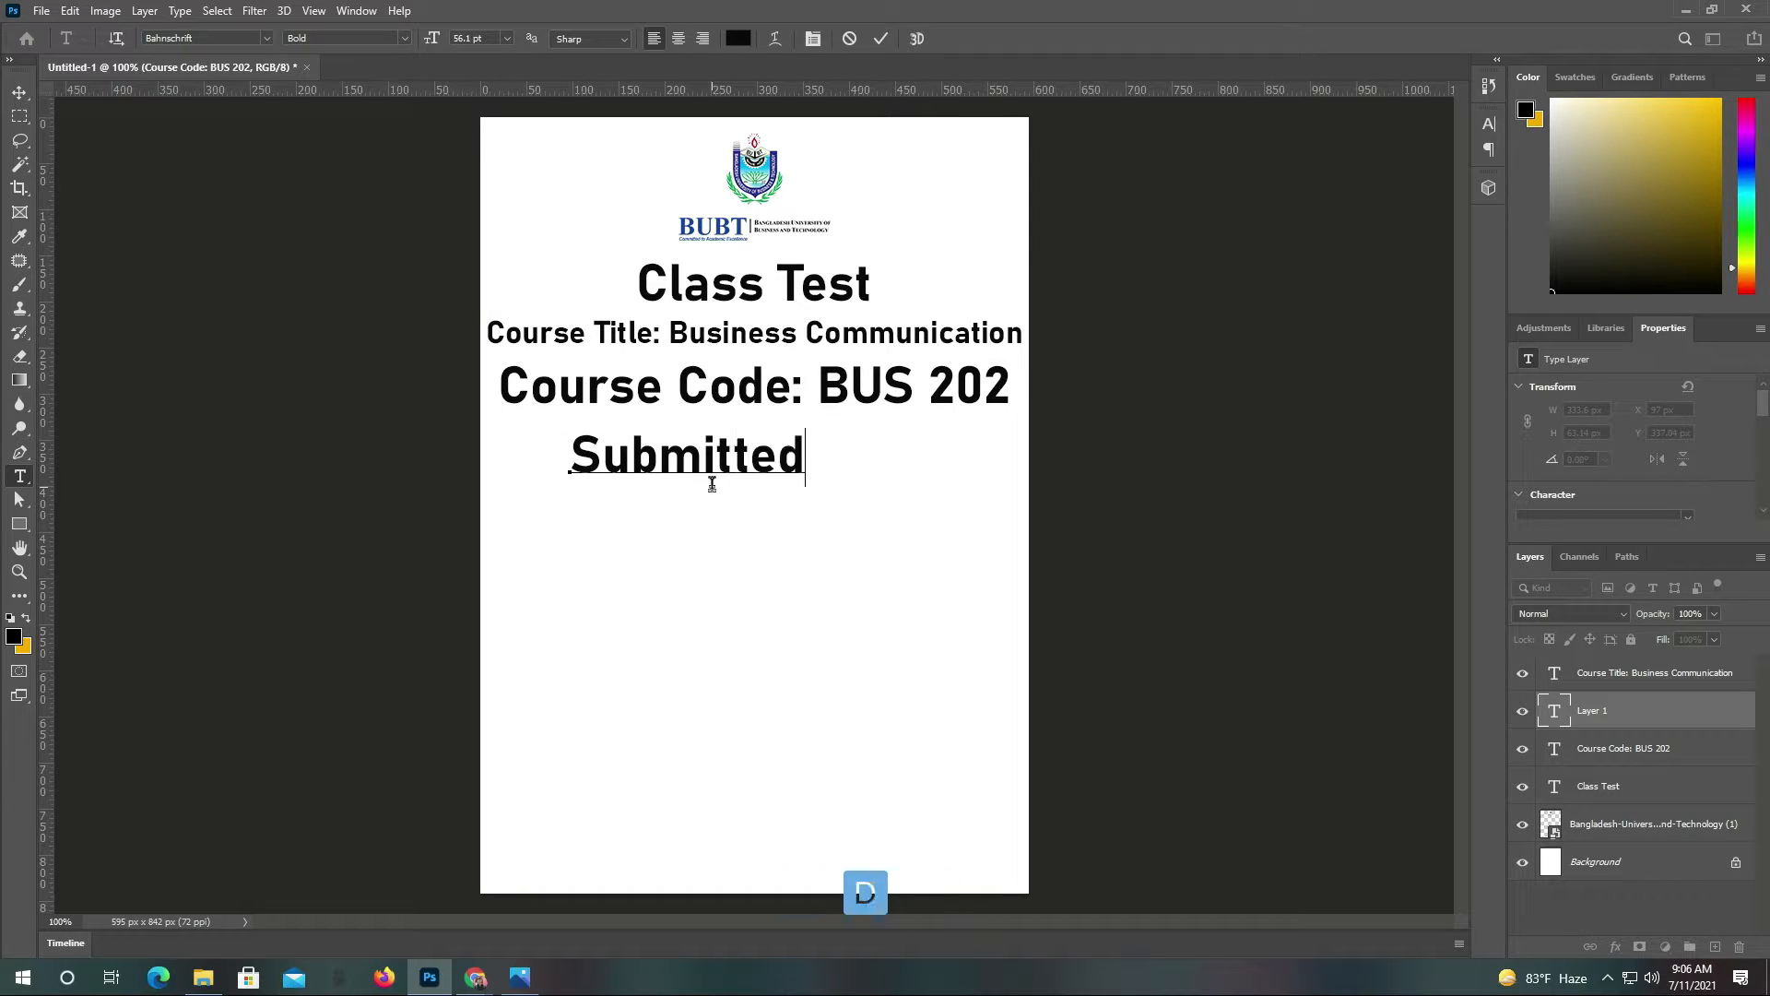
pyautogui.write('to')
pyautogui.press('Left')
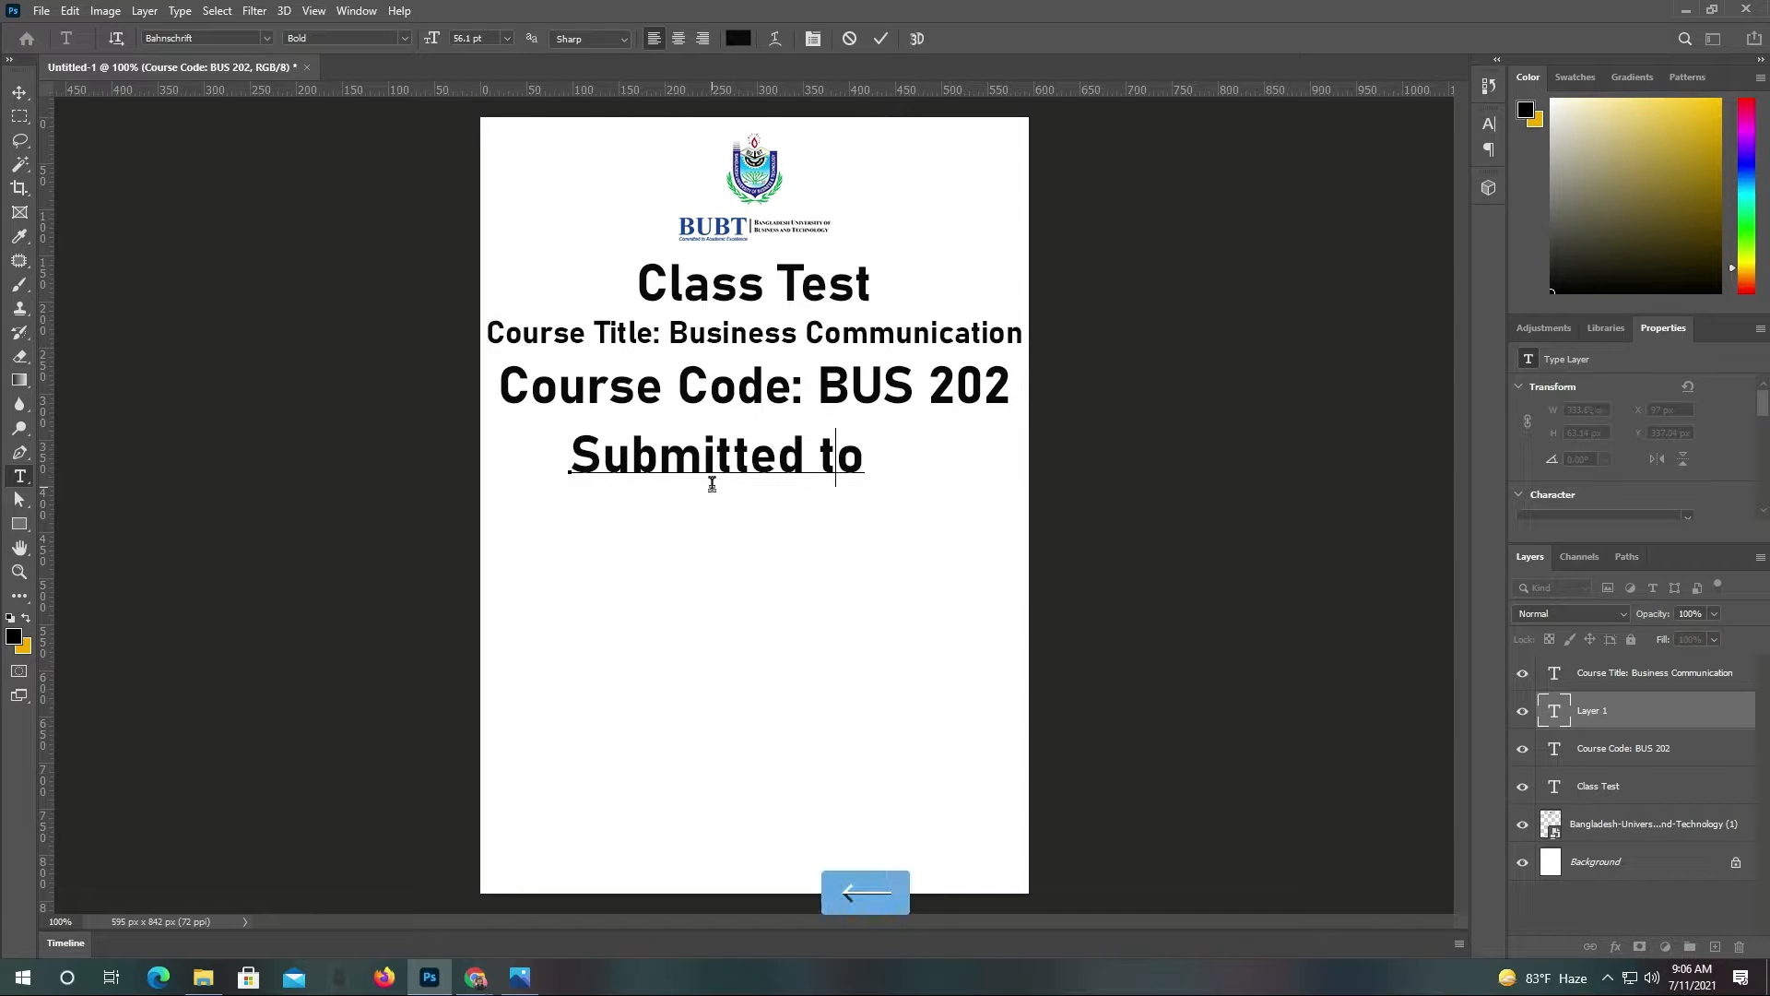
pyautogui.write('T')
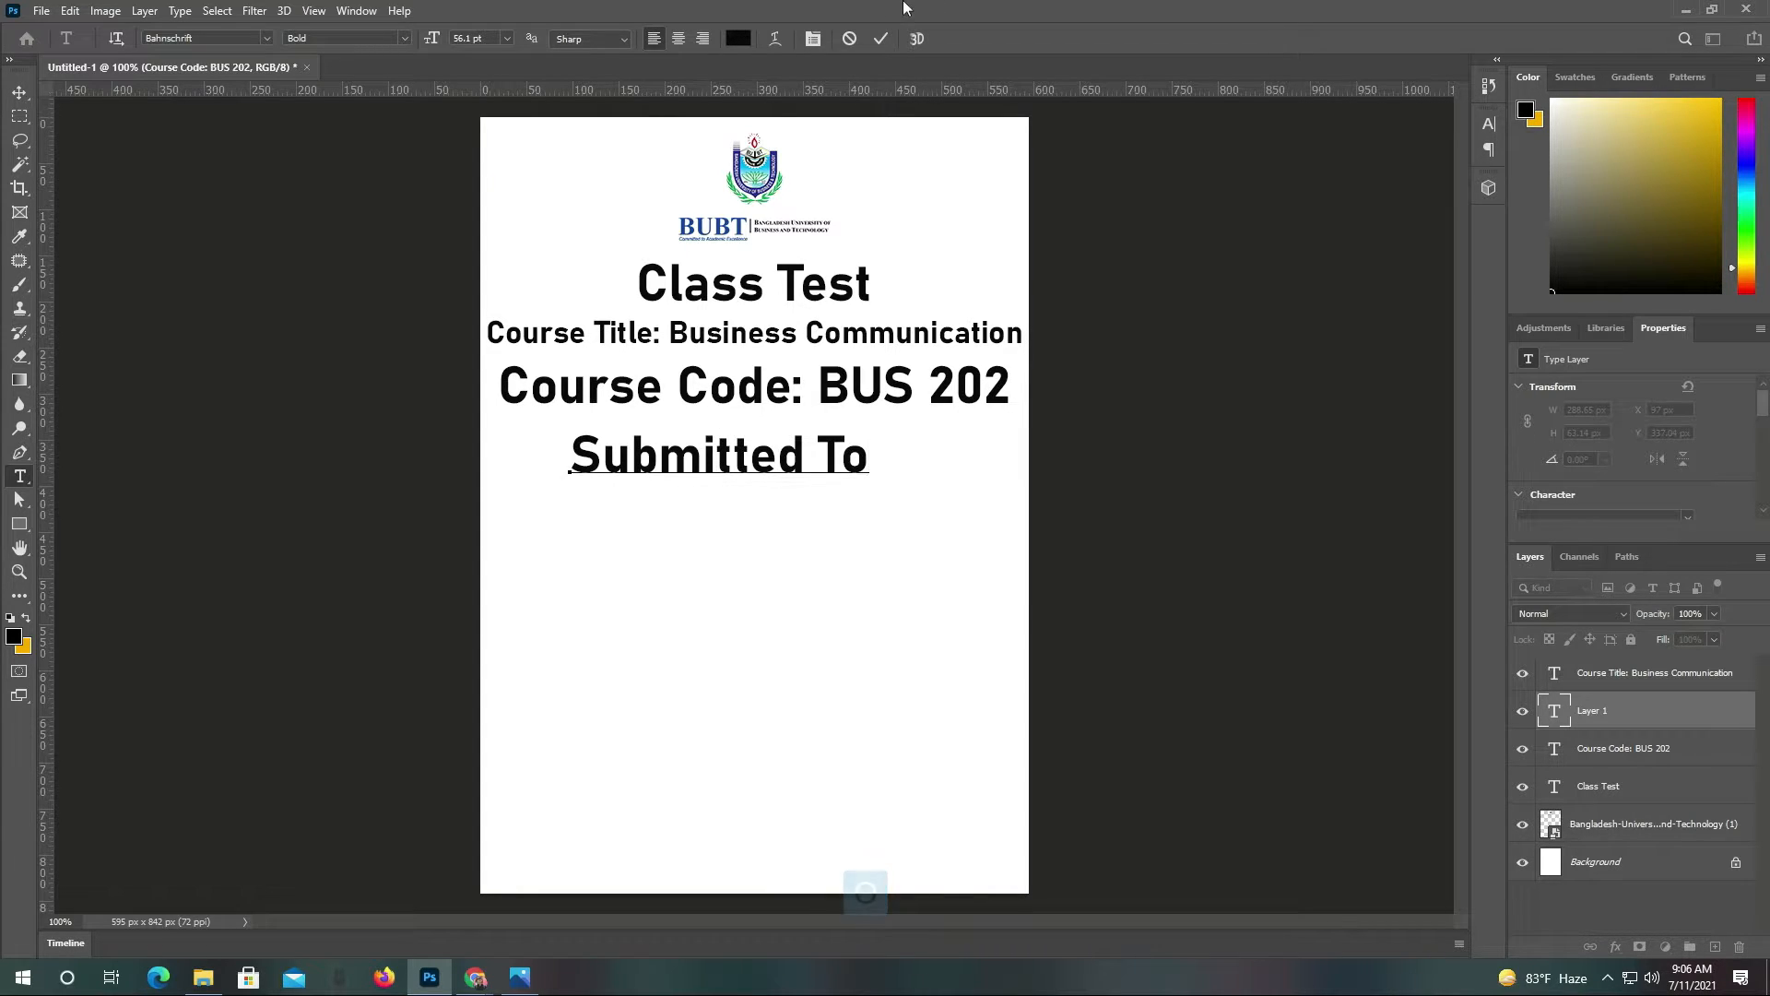
pyautogui.click(881, 38)
pyautogui.click(19, 92)
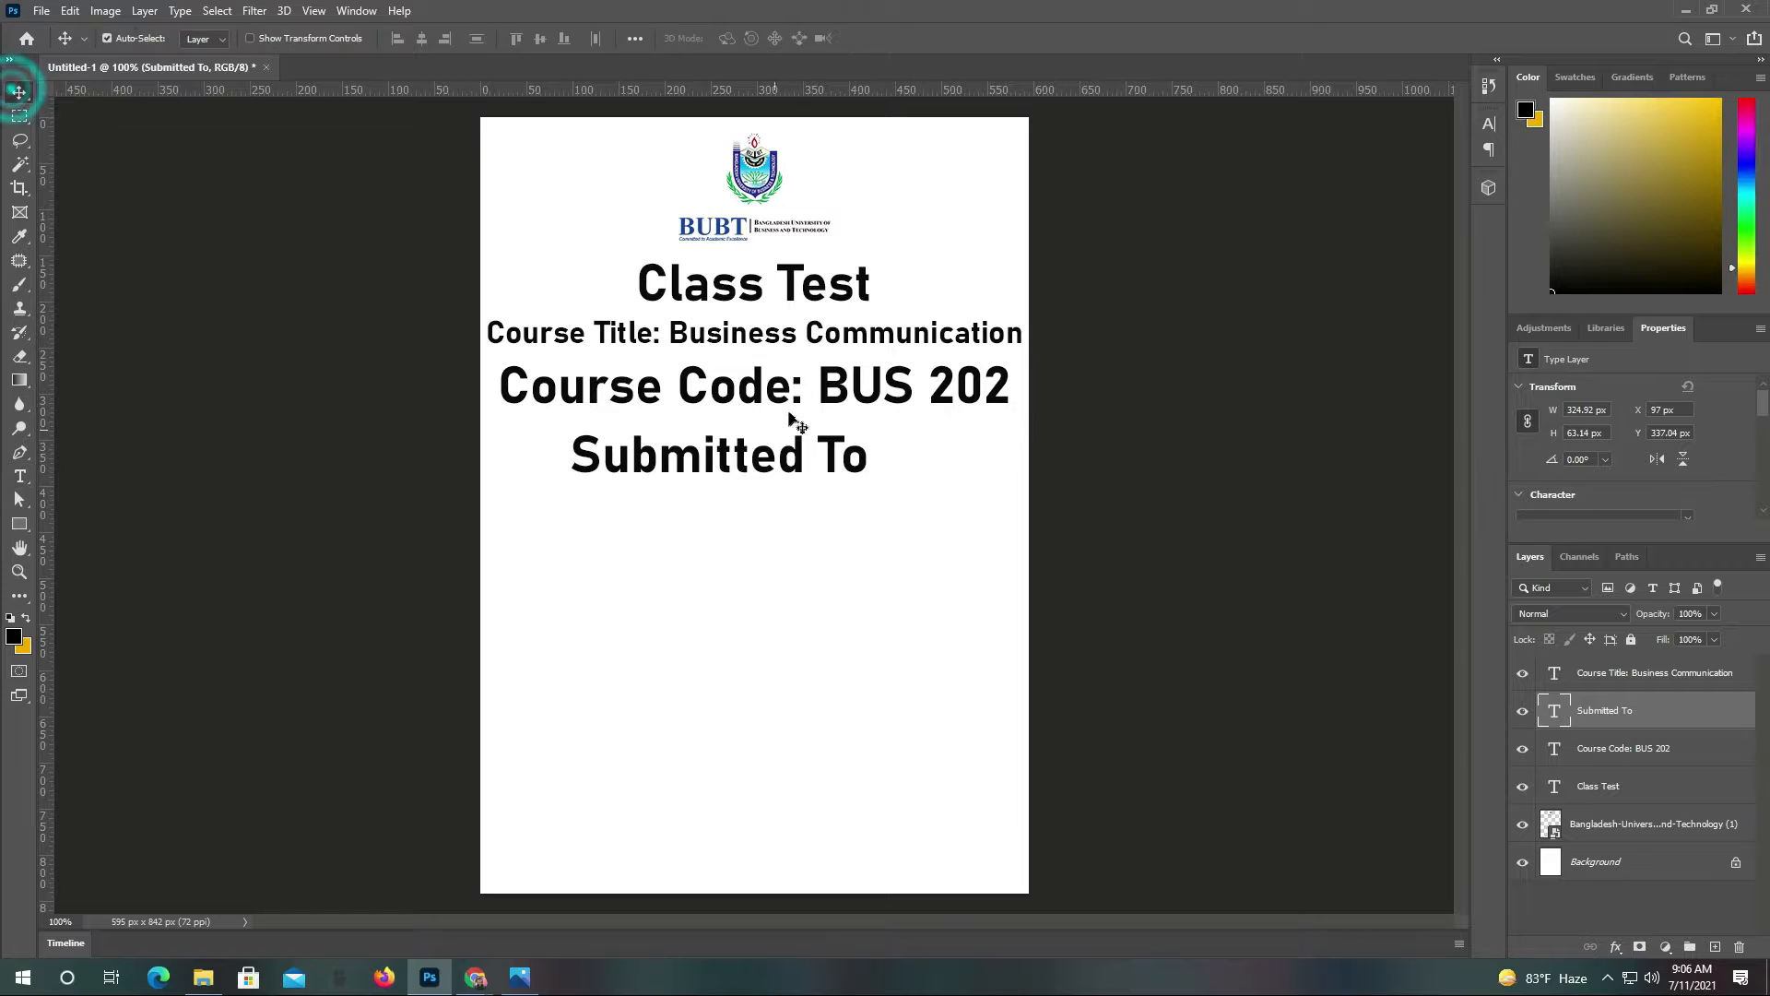
pyautogui.moveTo(773, 458); pyautogui.dragTo(800, 514)
# Duplicate the Submitted To line below and retype the copy as the teacher's name, shifted left
pyautogui.press('alt')
pyautogui.doubleClick(772, 518)
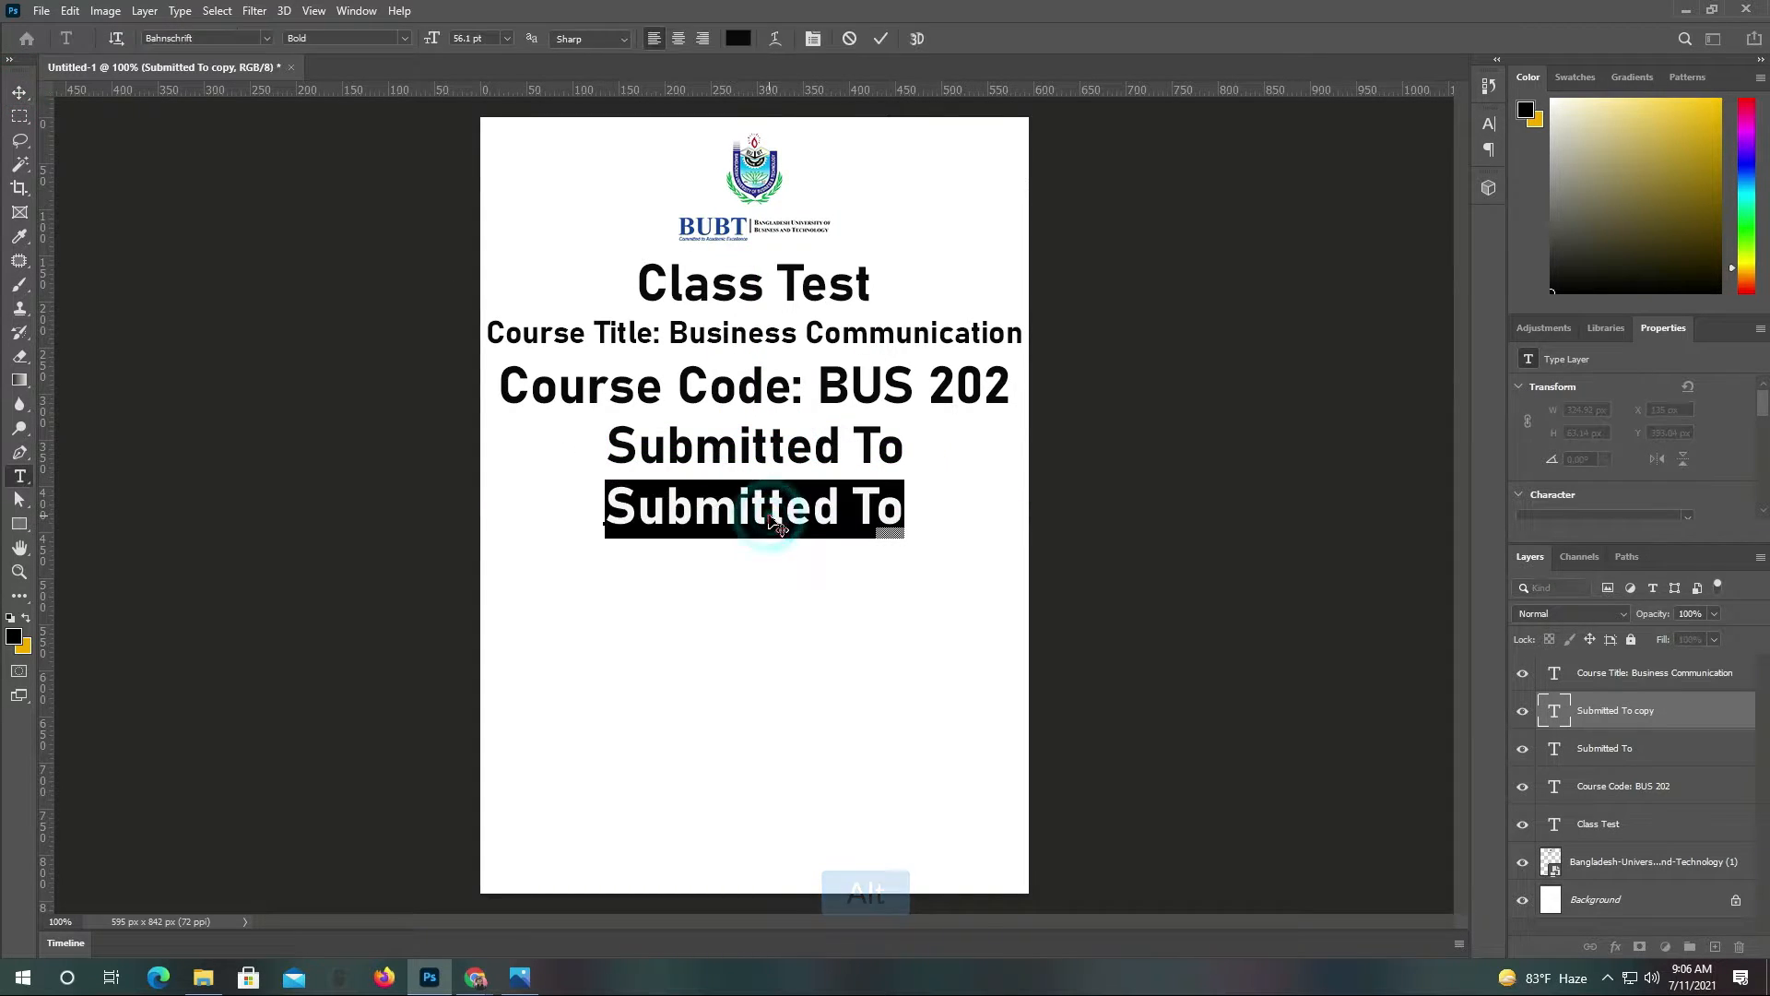
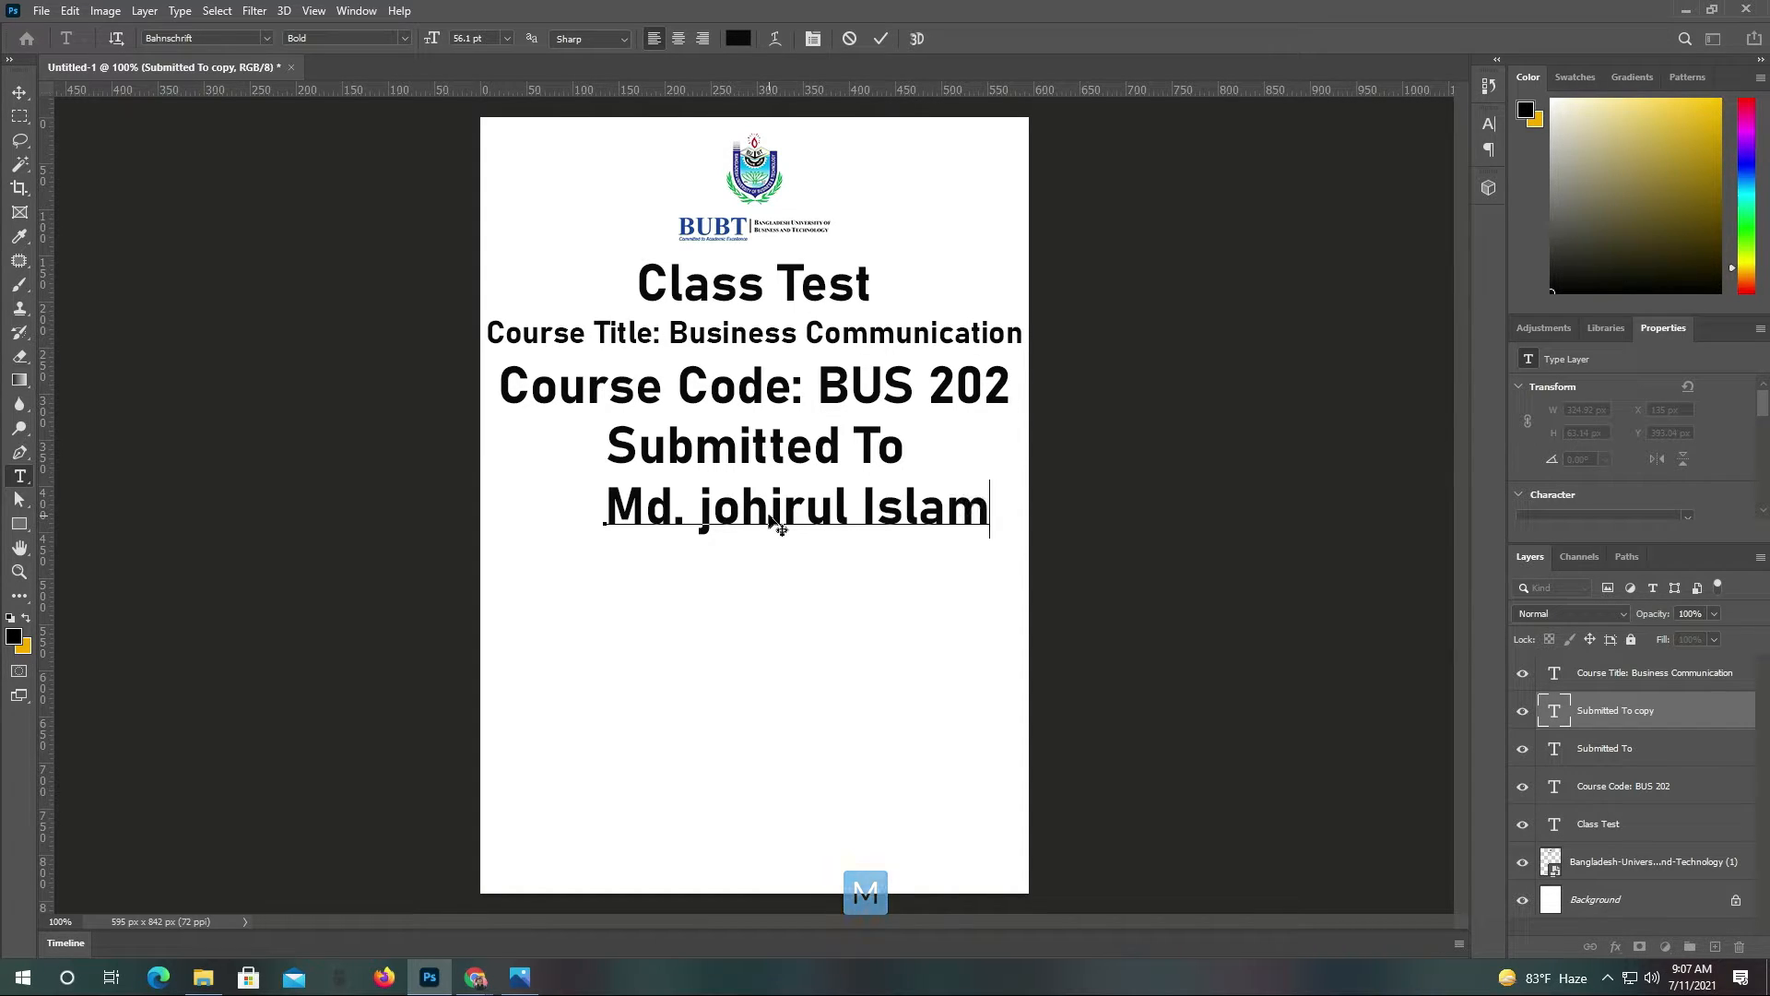
pyautogui.click(881, 38)
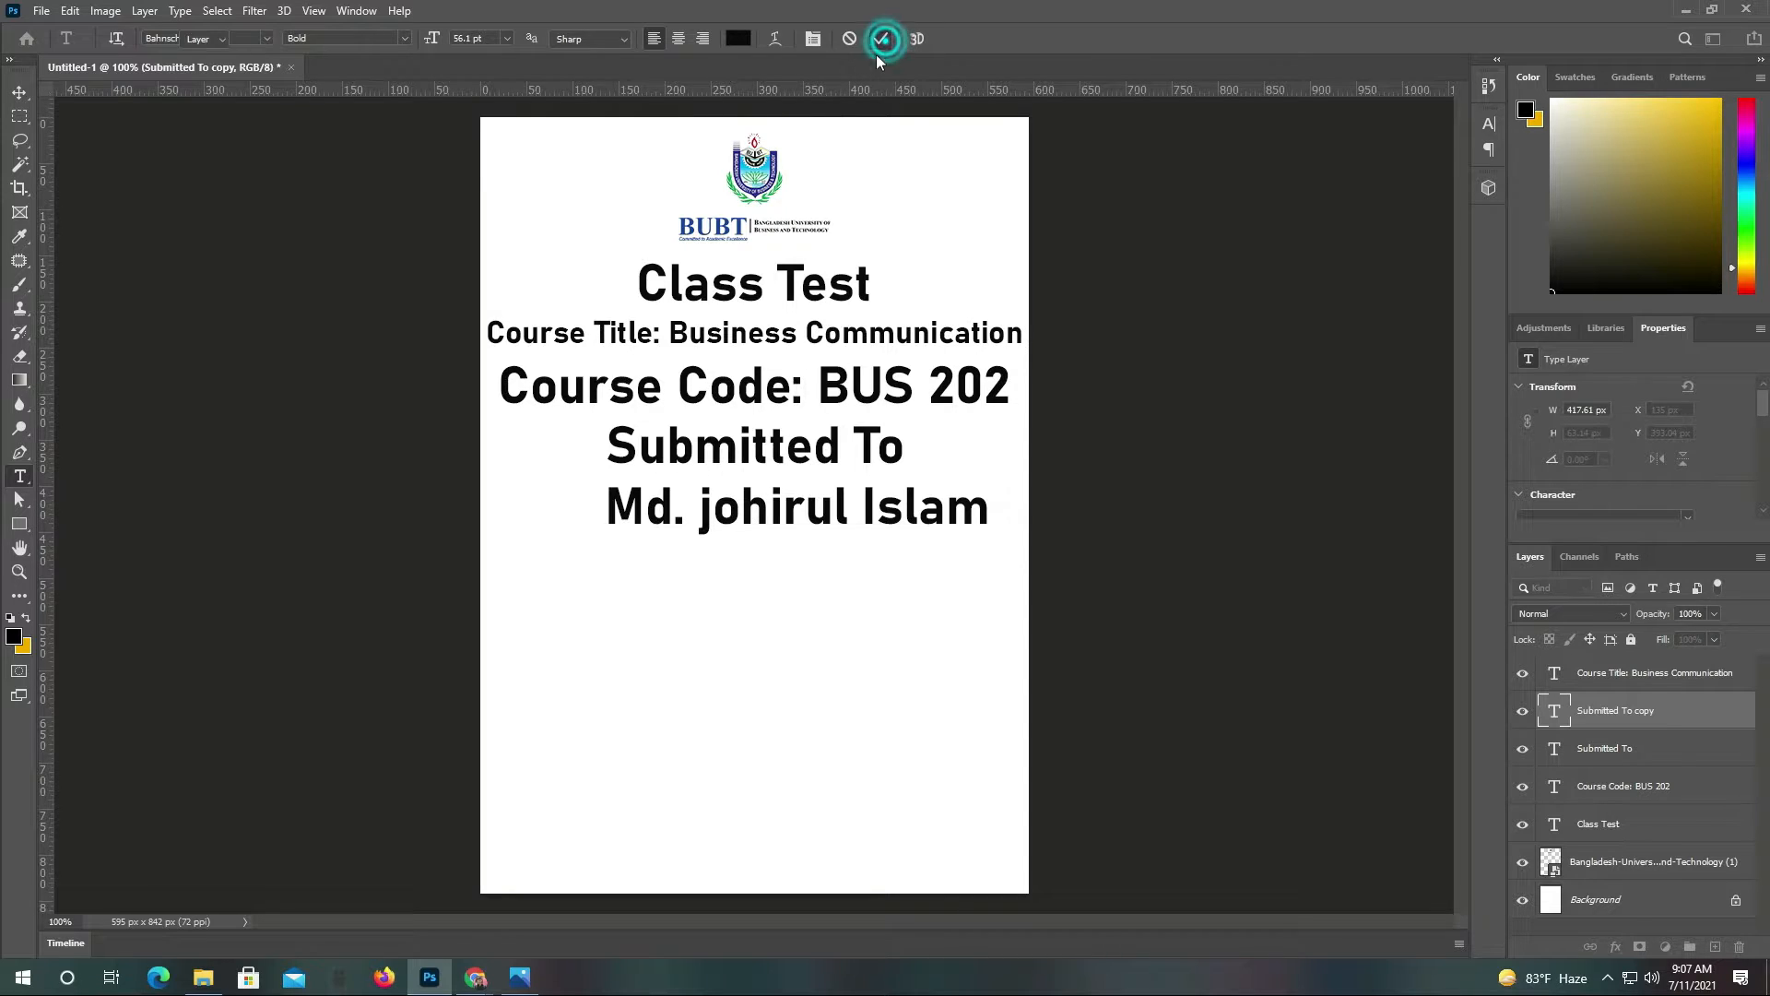
pyautogui.press('v')
pyautogui.moveTo(785, 506); pyautogui.dragTo(757, 509)
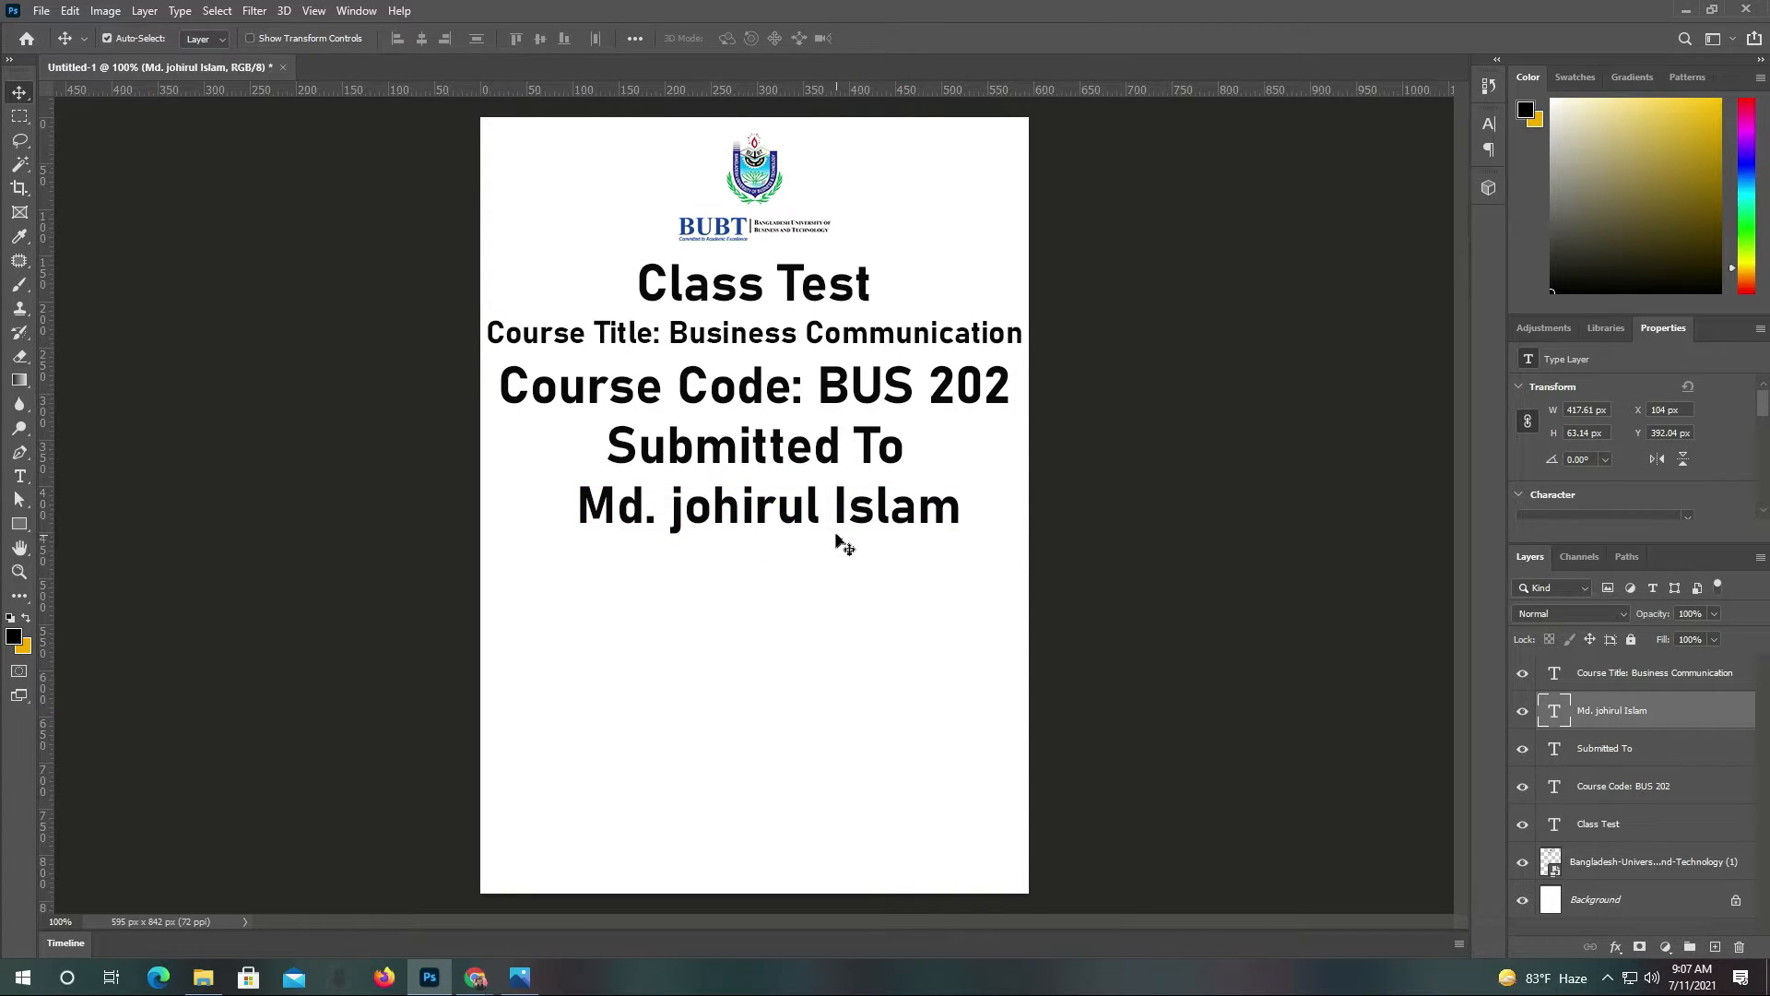
# Copy the teacher's name line below and retype it as 'Submitted By', centred
pyautogui.press('alt')
pyautogui.moveTo(810, 506); pyautogui.dragTo(798, 602)
pyautogui.doubleClick(799, 605)
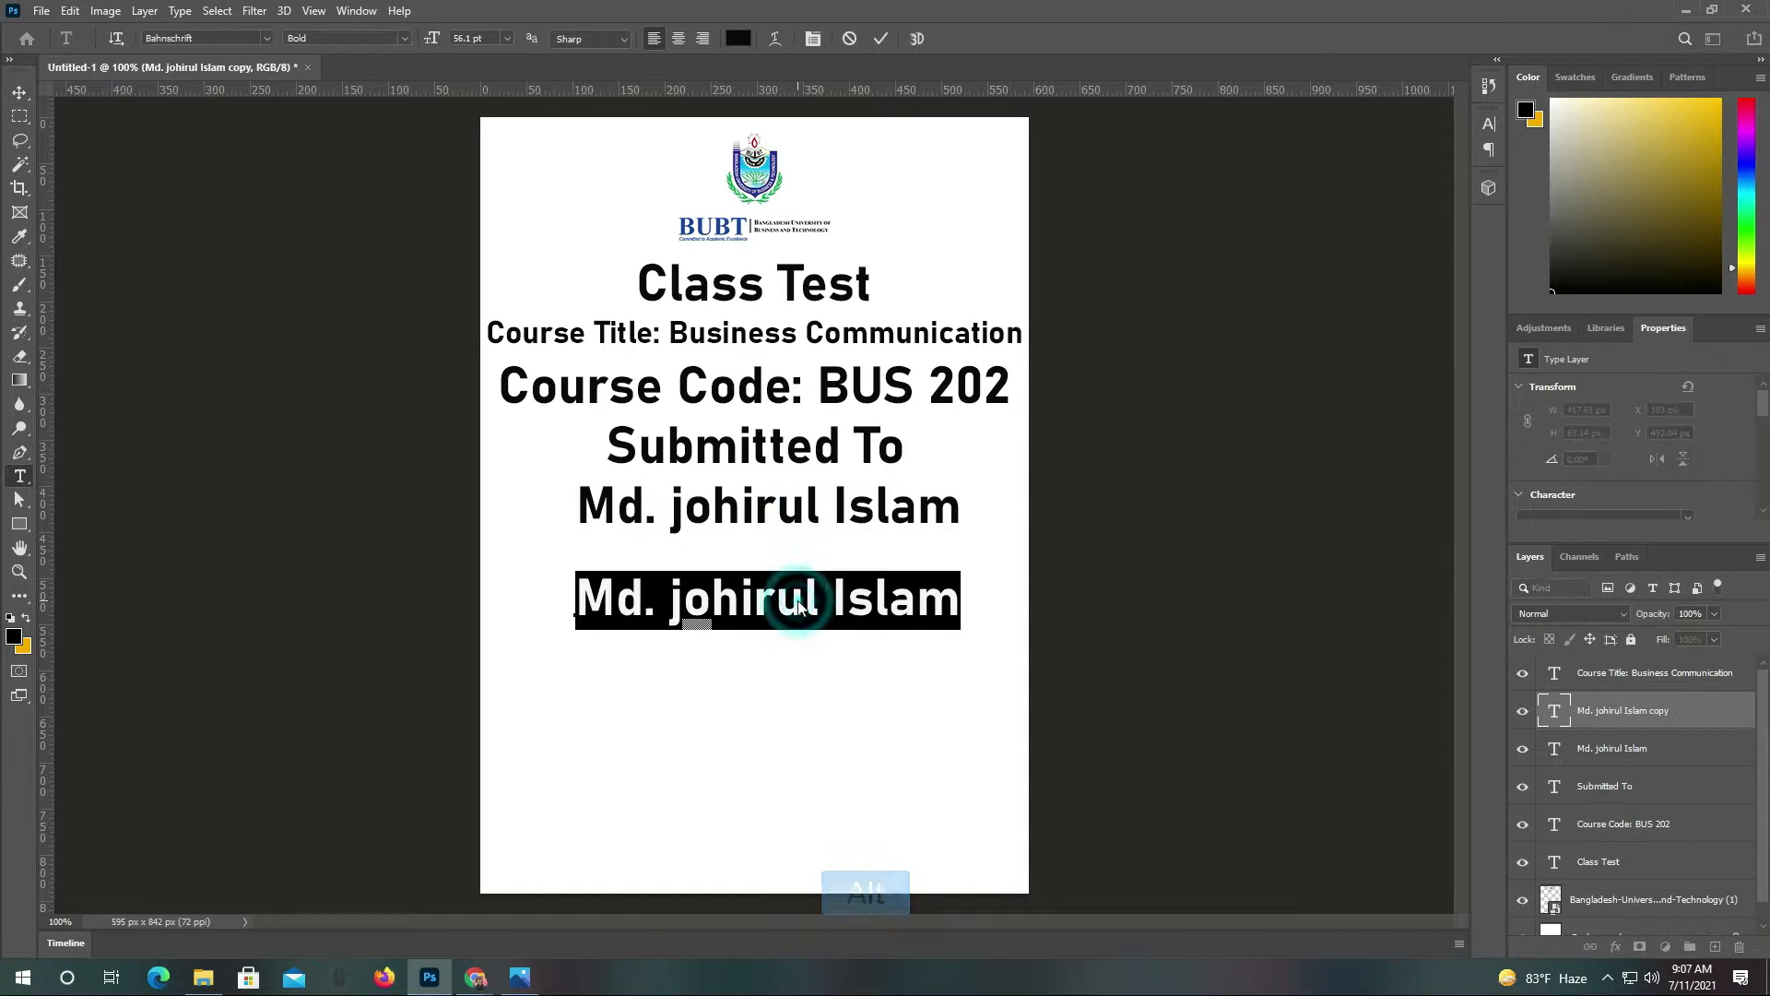
pyautogui.write('Su')
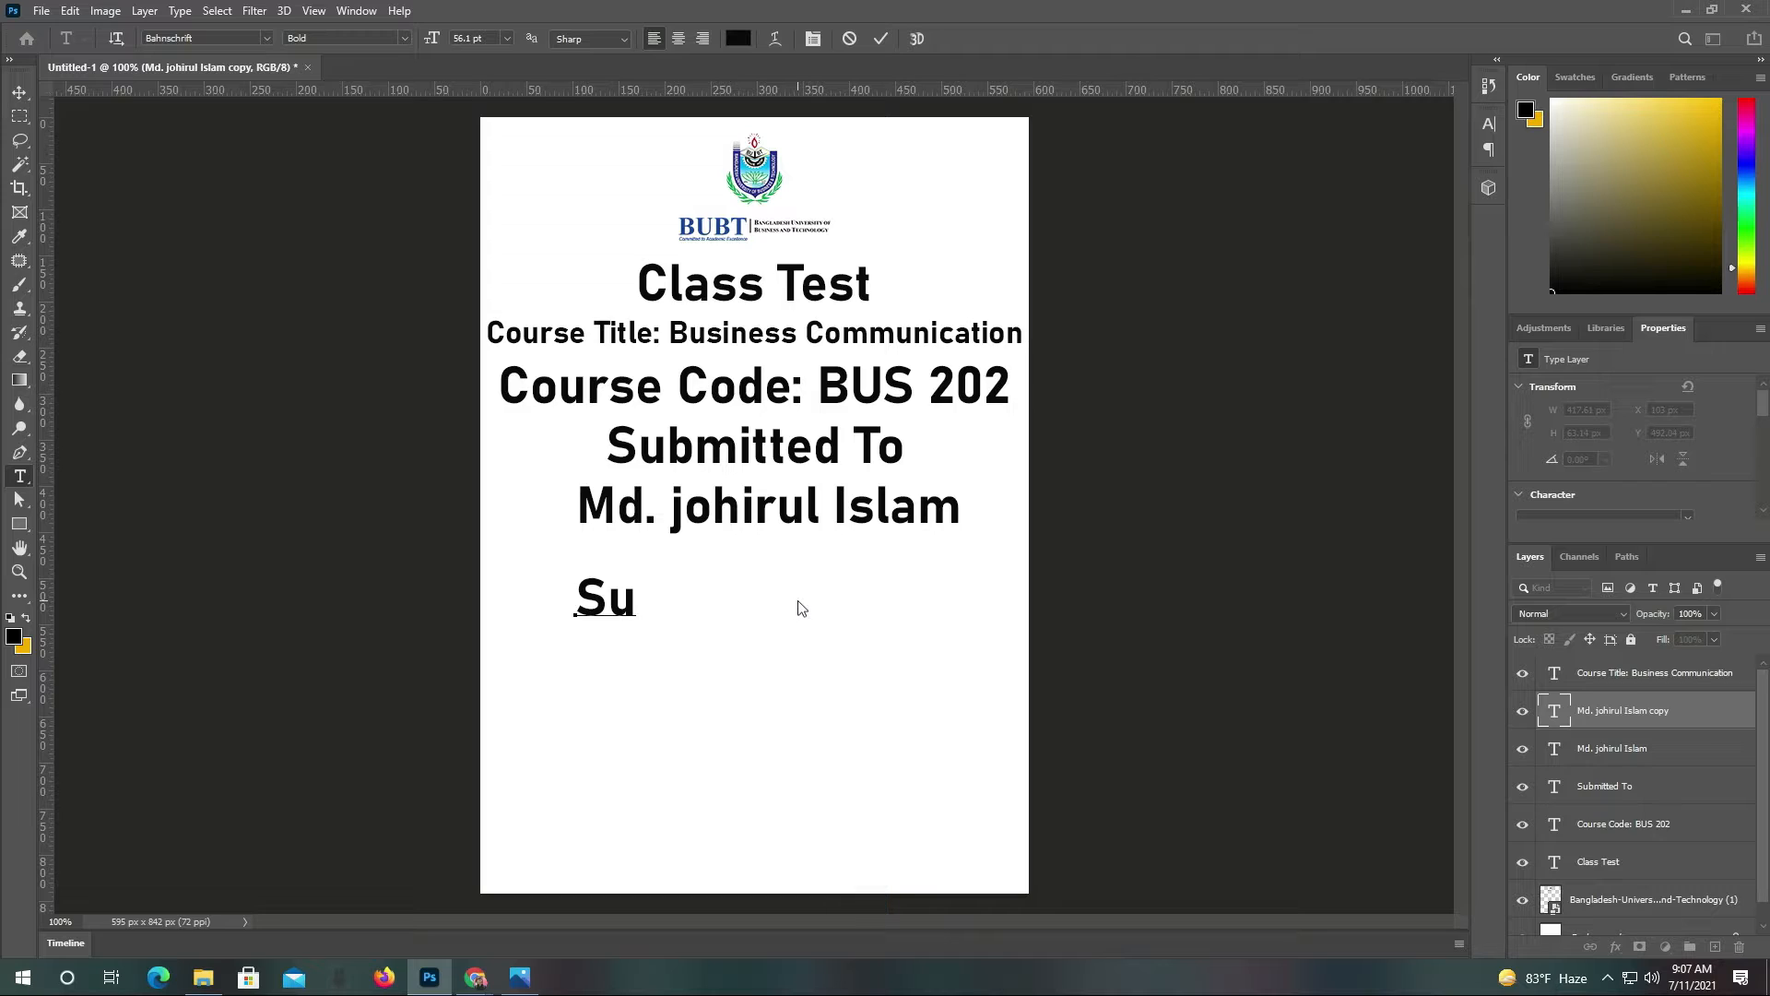
pyautogui.write('bmi')
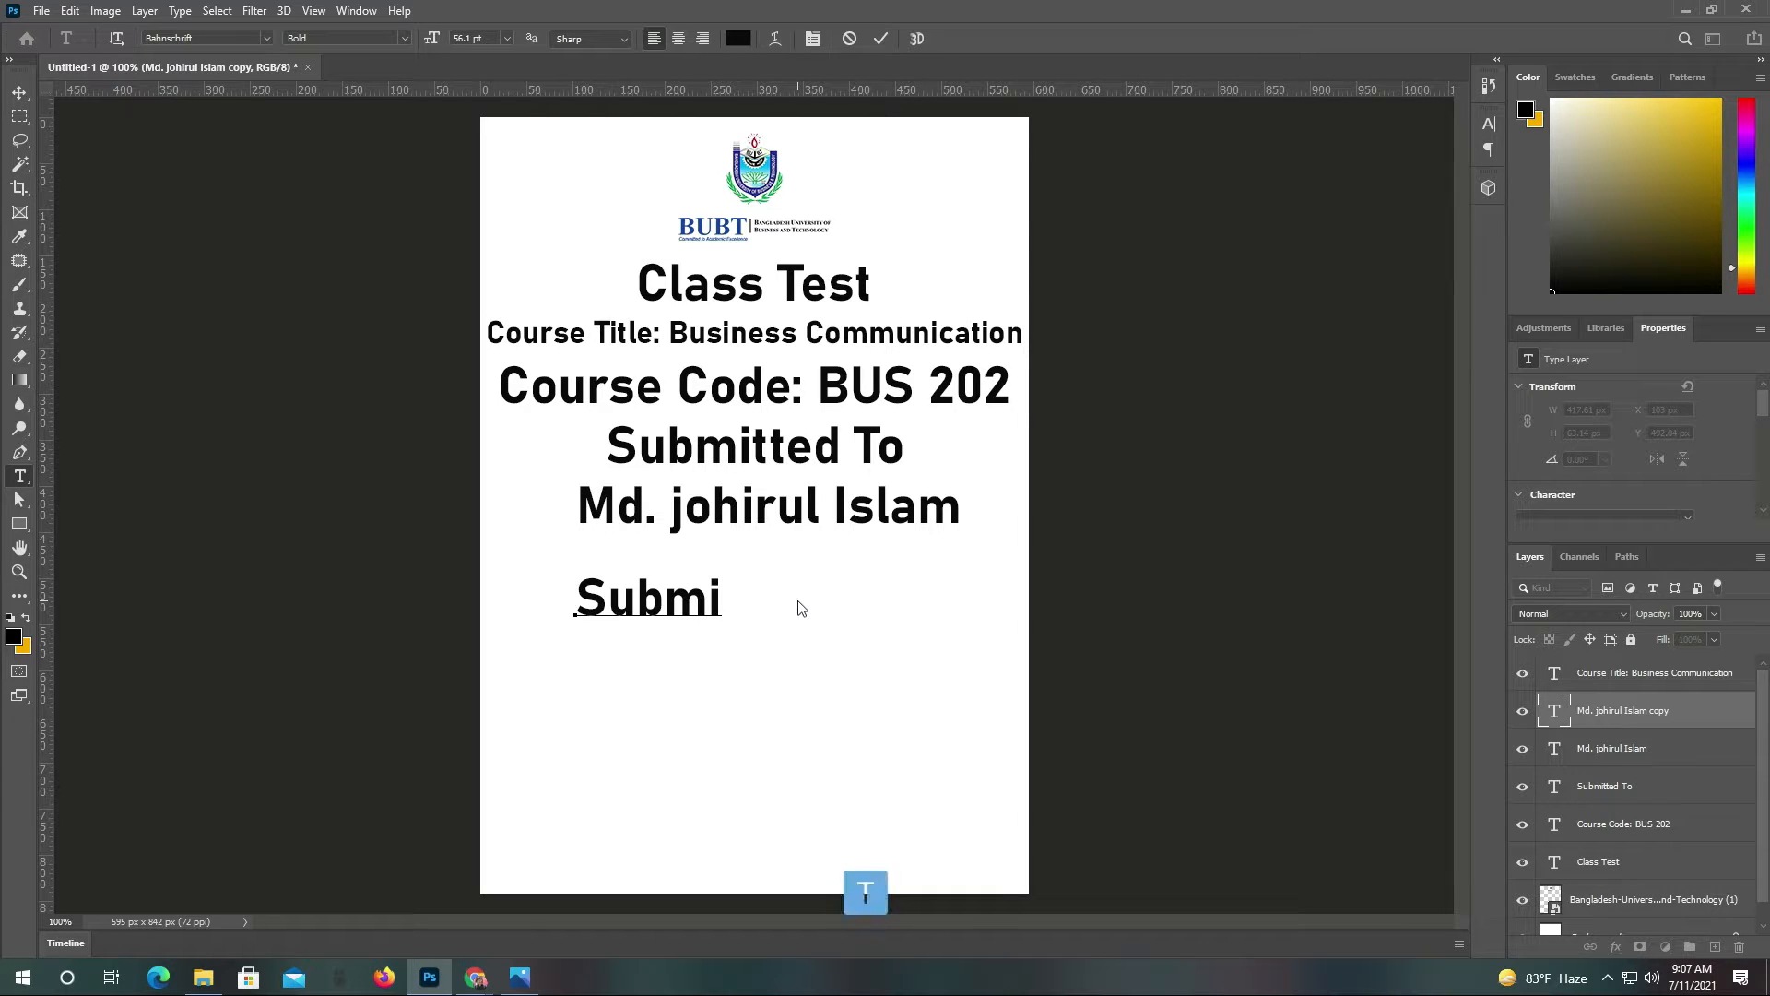
pyautogui.write('tted')
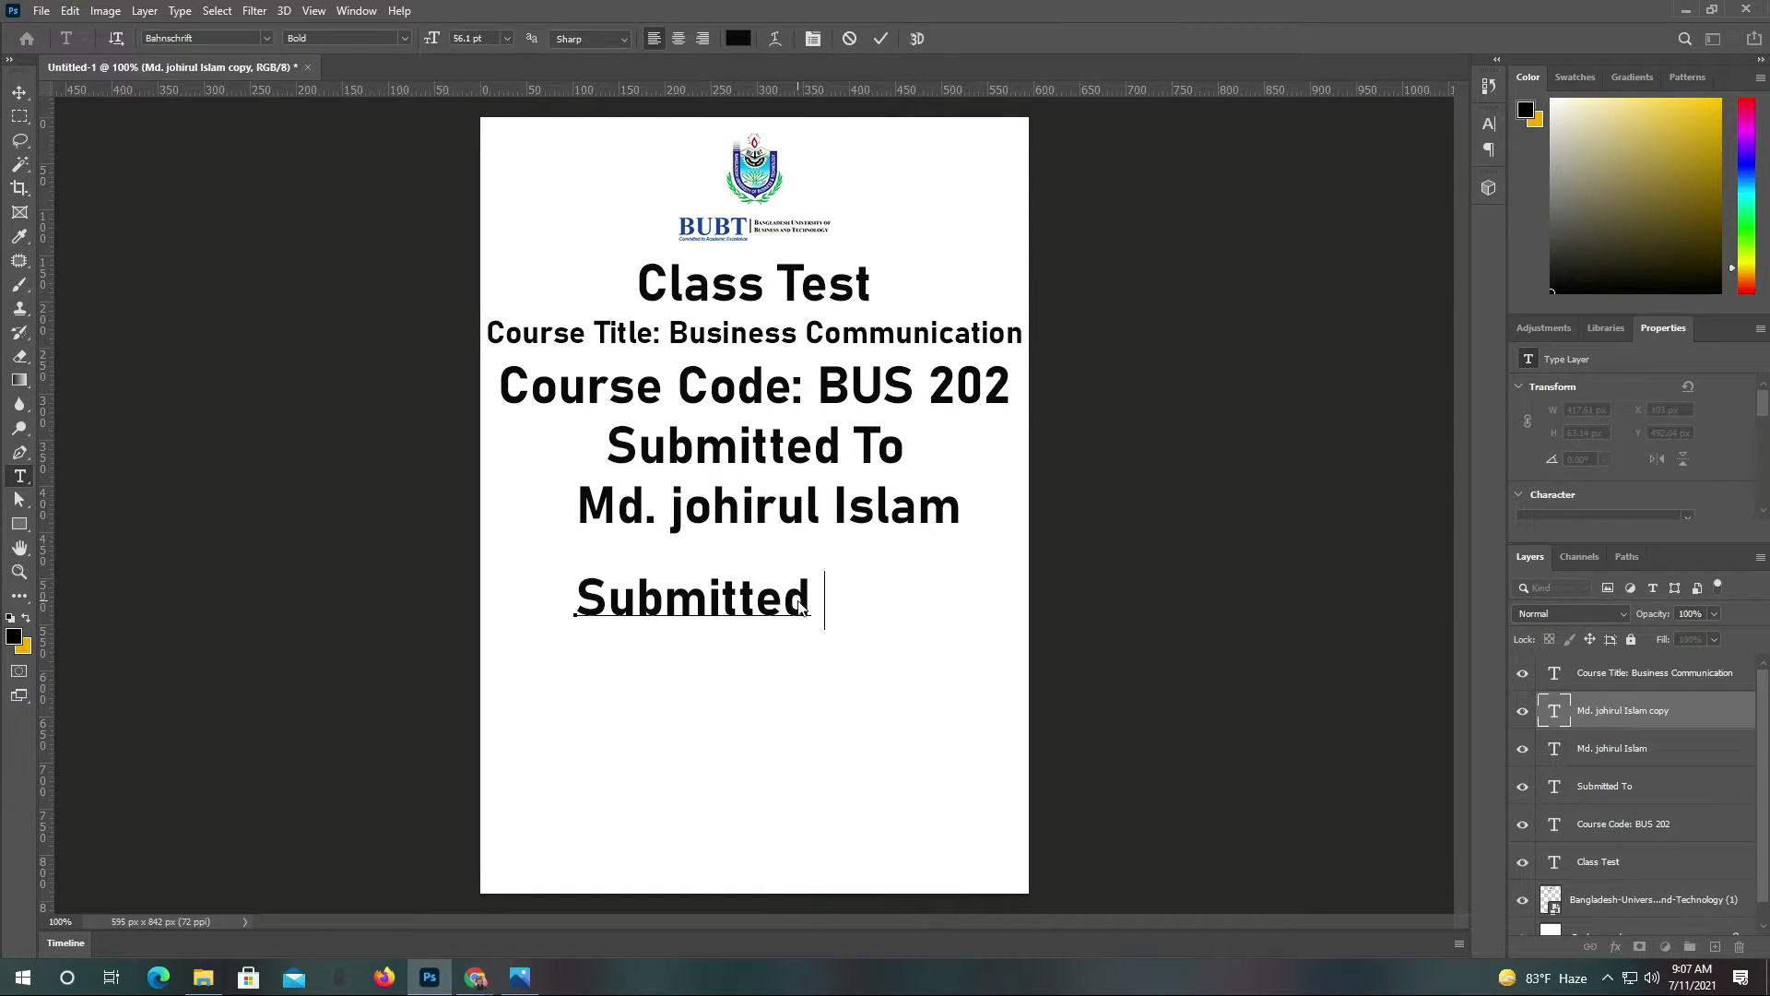
pyautogui.press('shift')
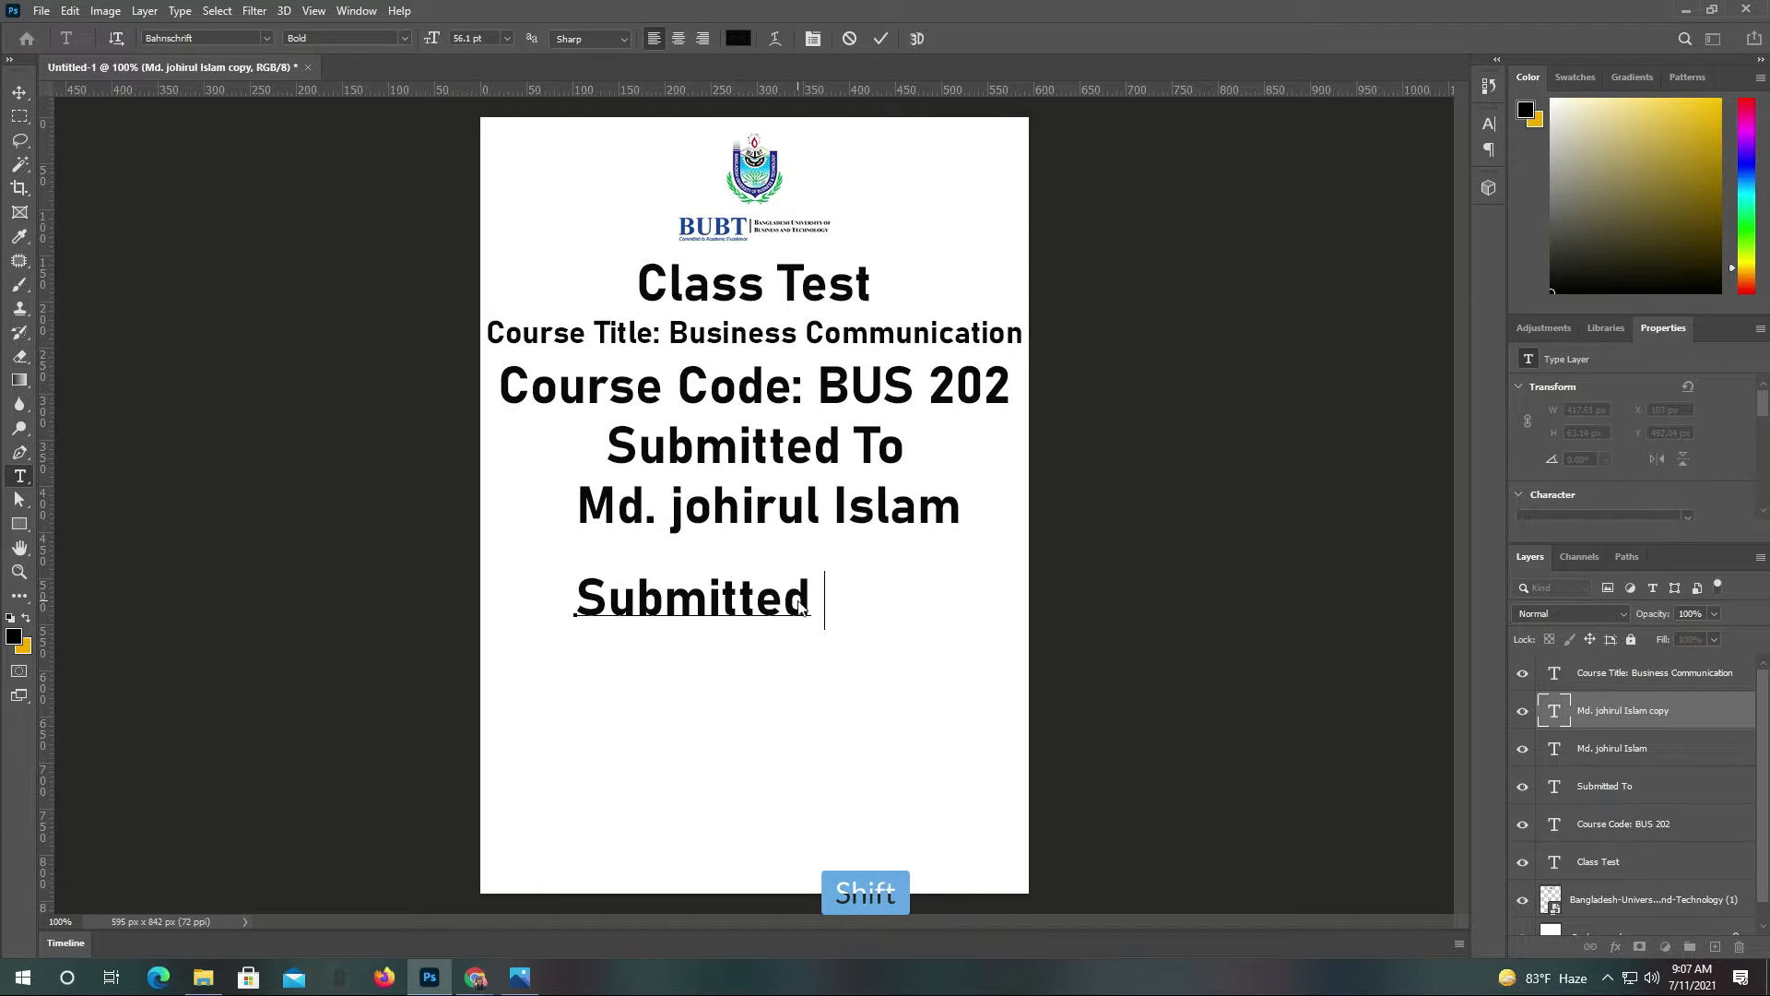
pyautogui.write('By')
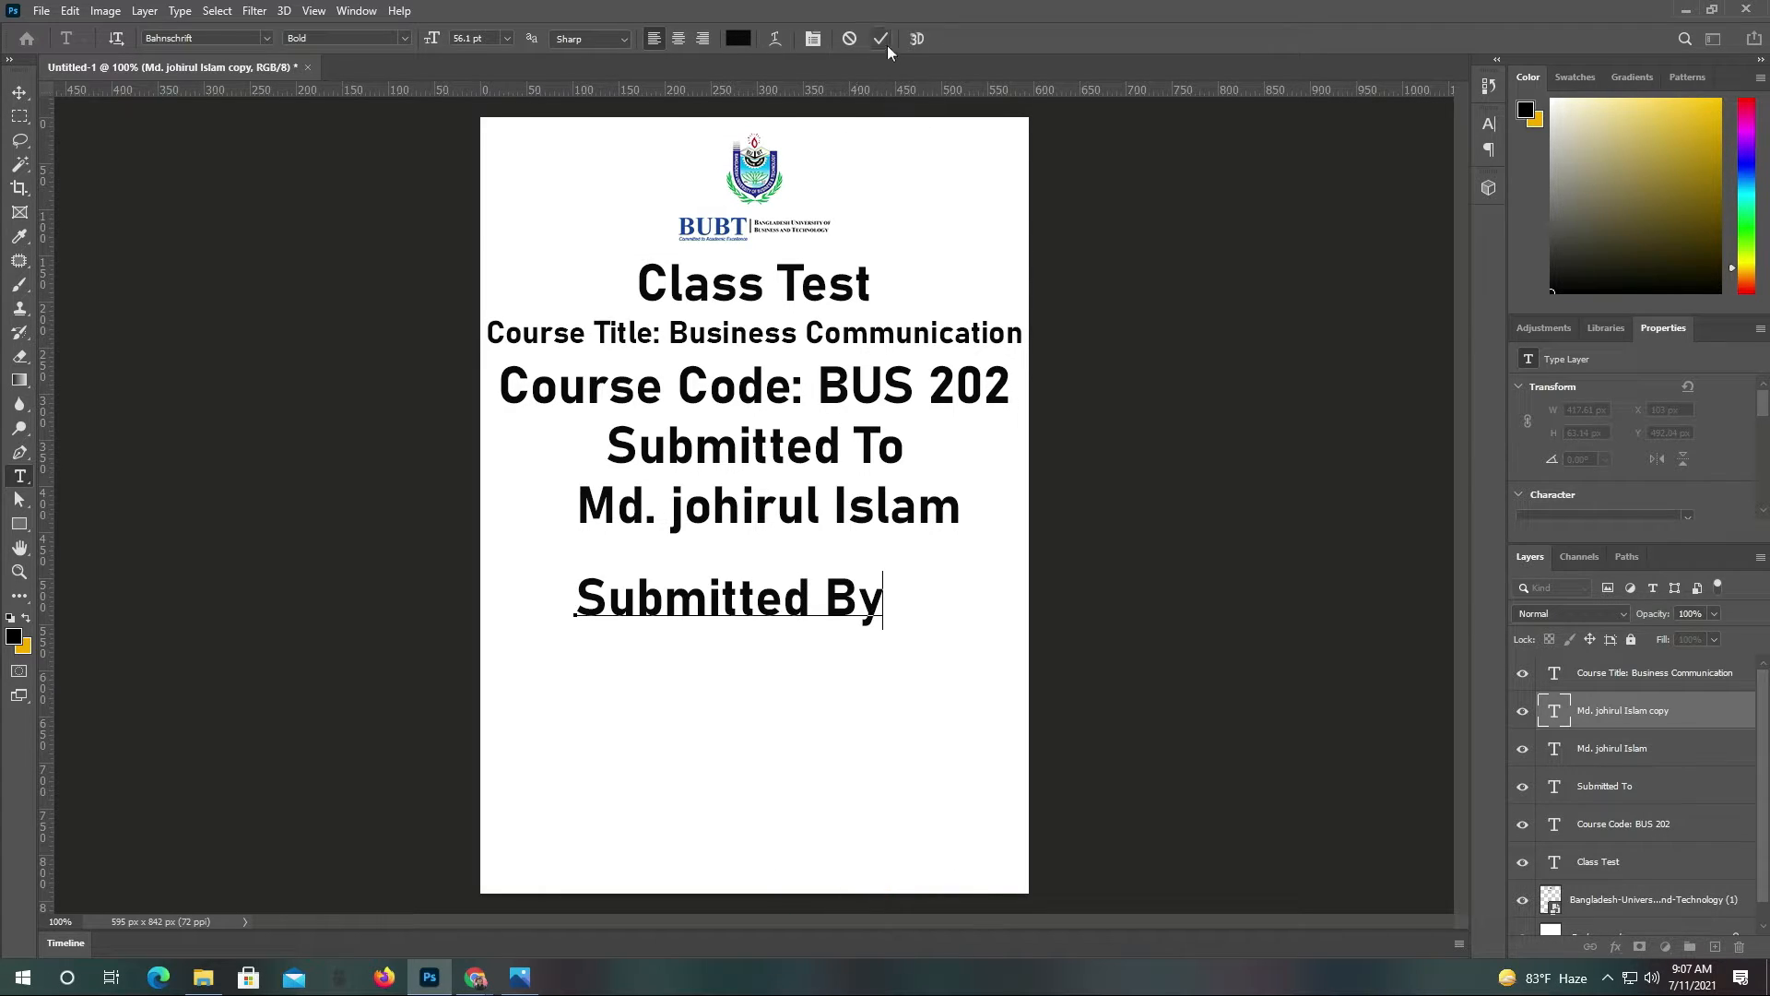
pyautogui.click(882, 39)
pyautogui.press('v')
pyautogui.moveTo(768, 565); pyautogui.dragTo(778, 688)
# Replace the copied line's text with the student's full name and move it left
pyautogui.doubleClick(775, 687)
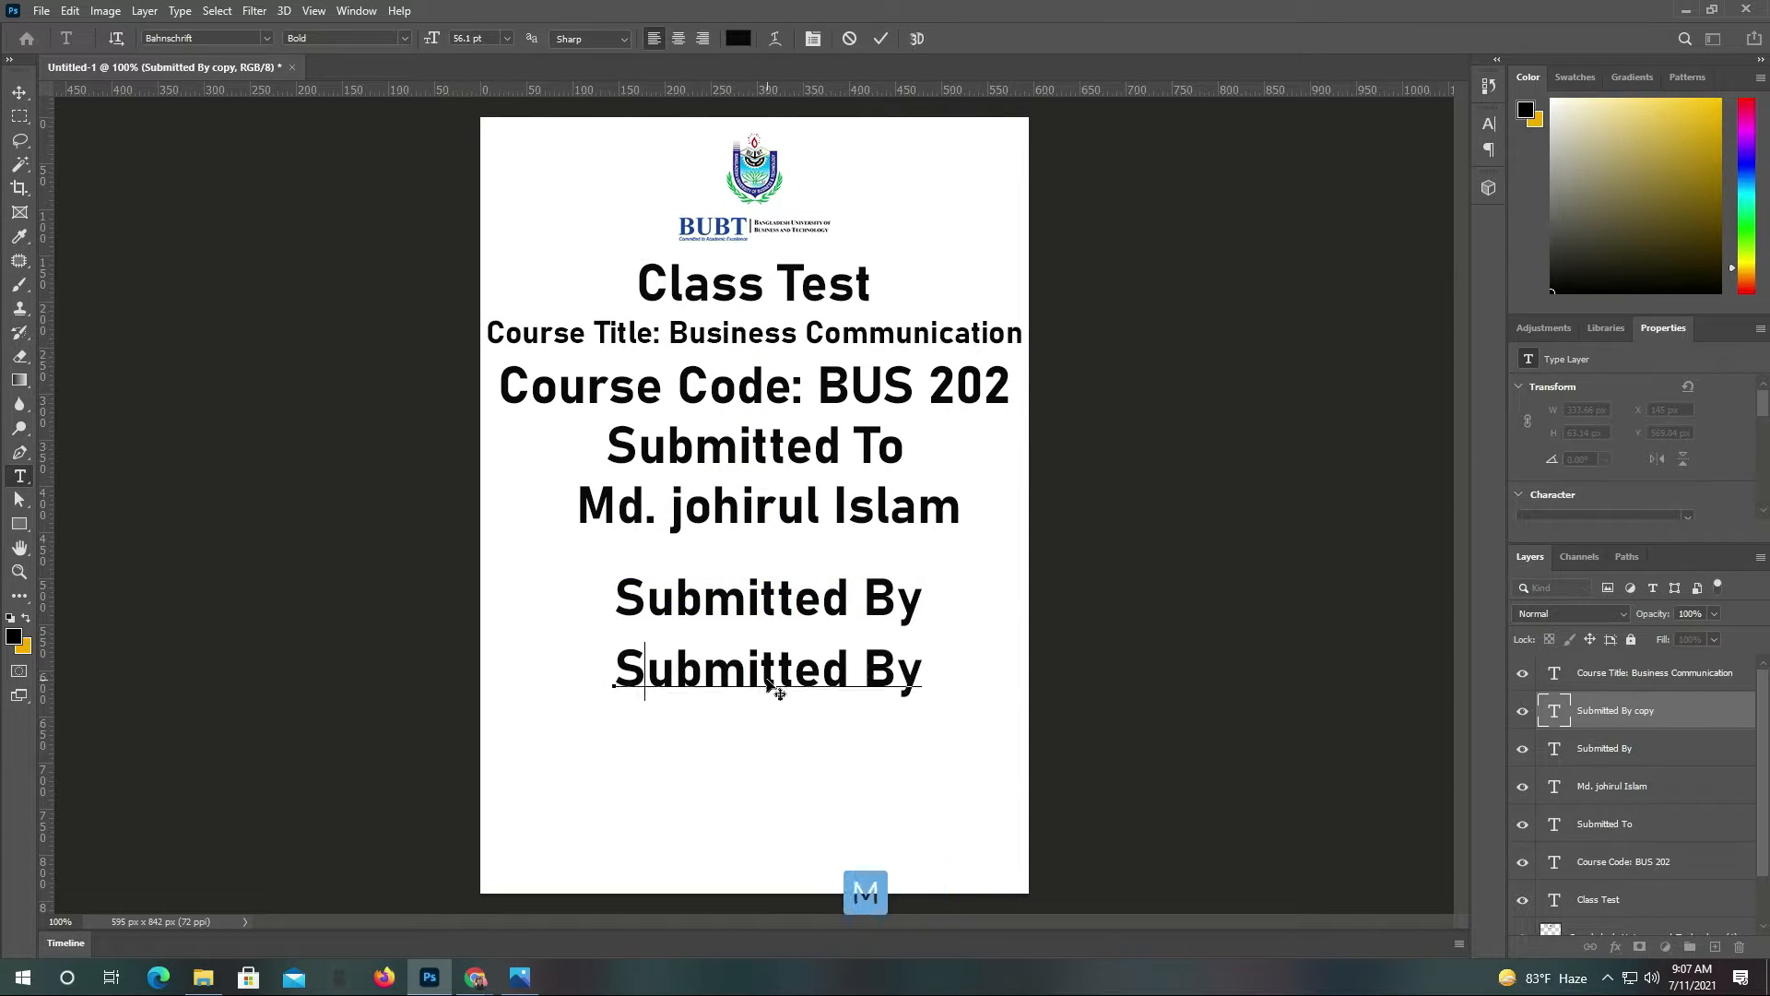
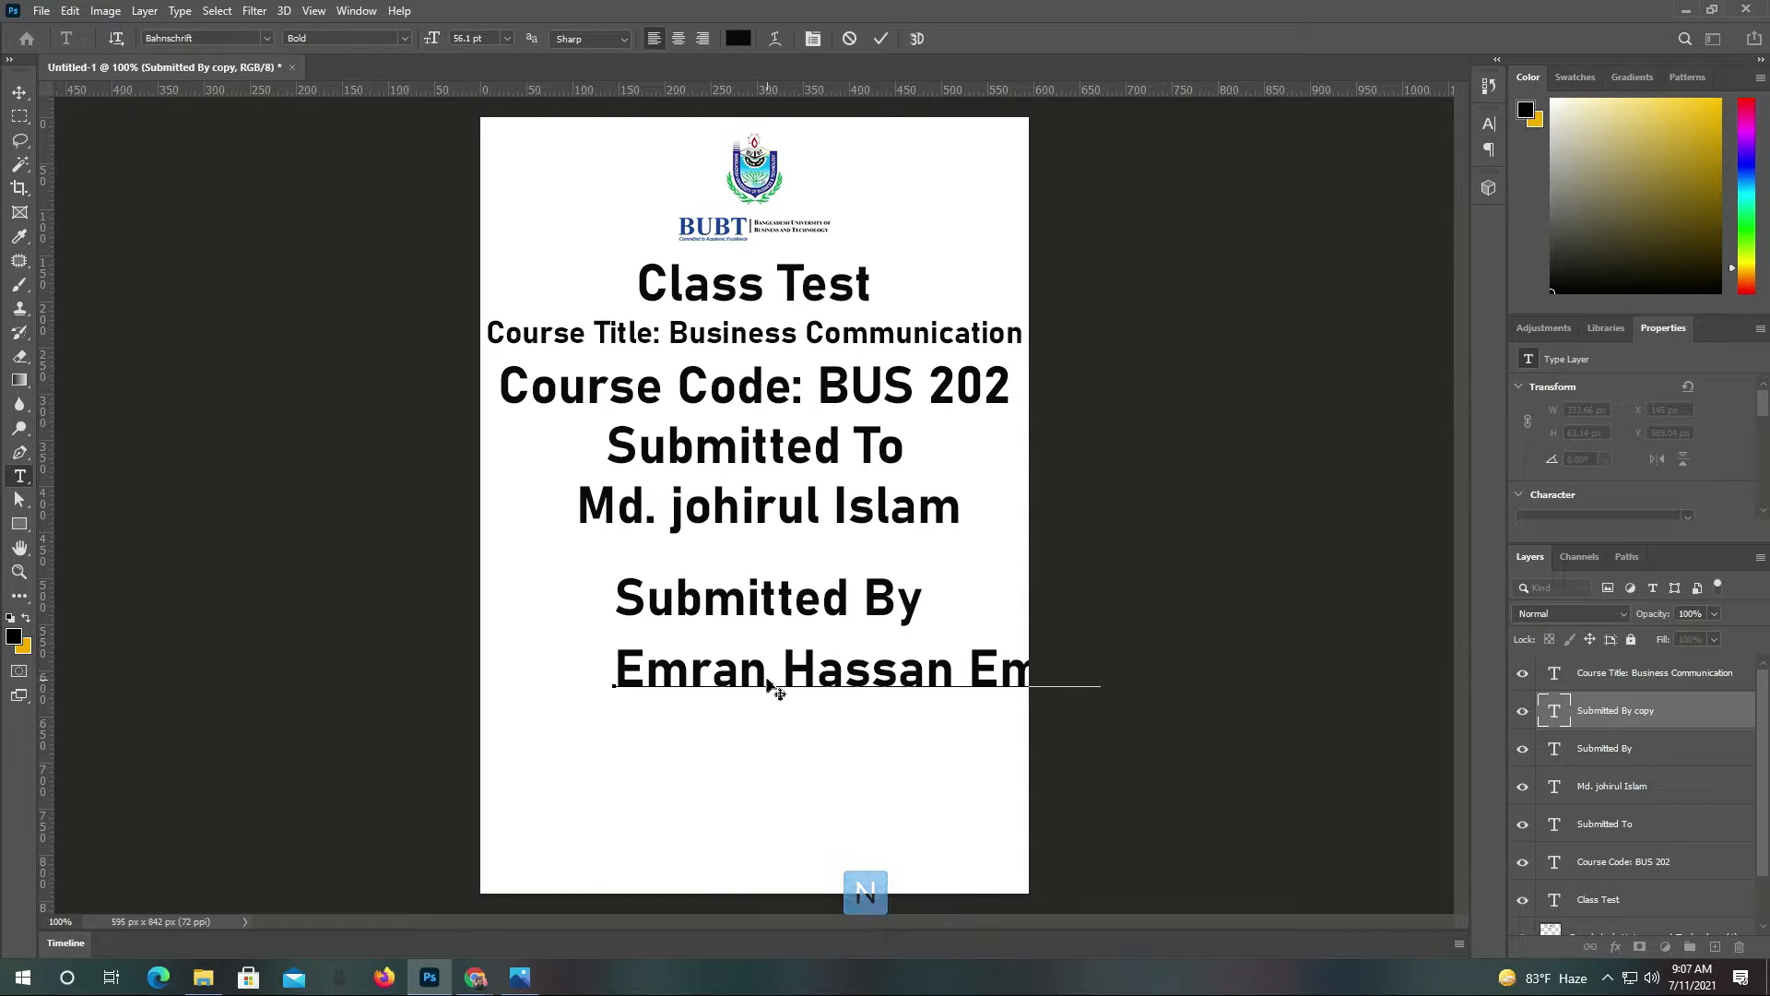
pyautogui.click(881, 38)
pyautogui.press('v')
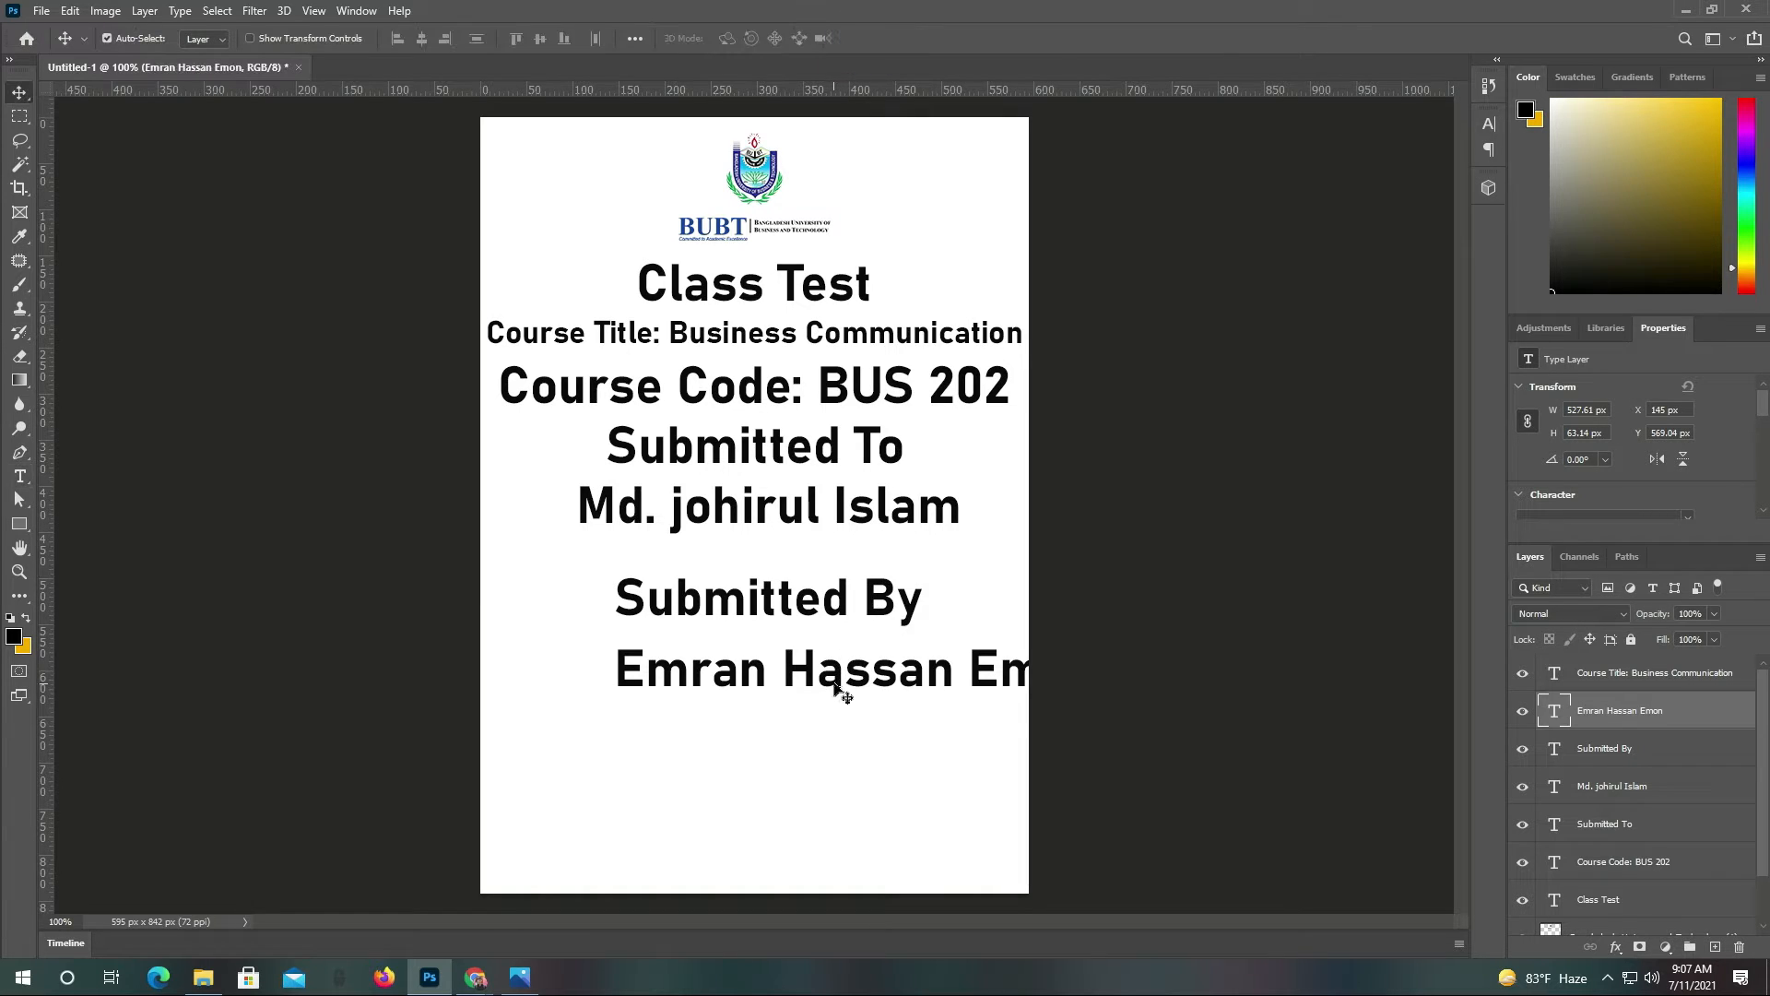
pyautogui.moveTo(837, 686); pyautogui.dragTo(745, 683)
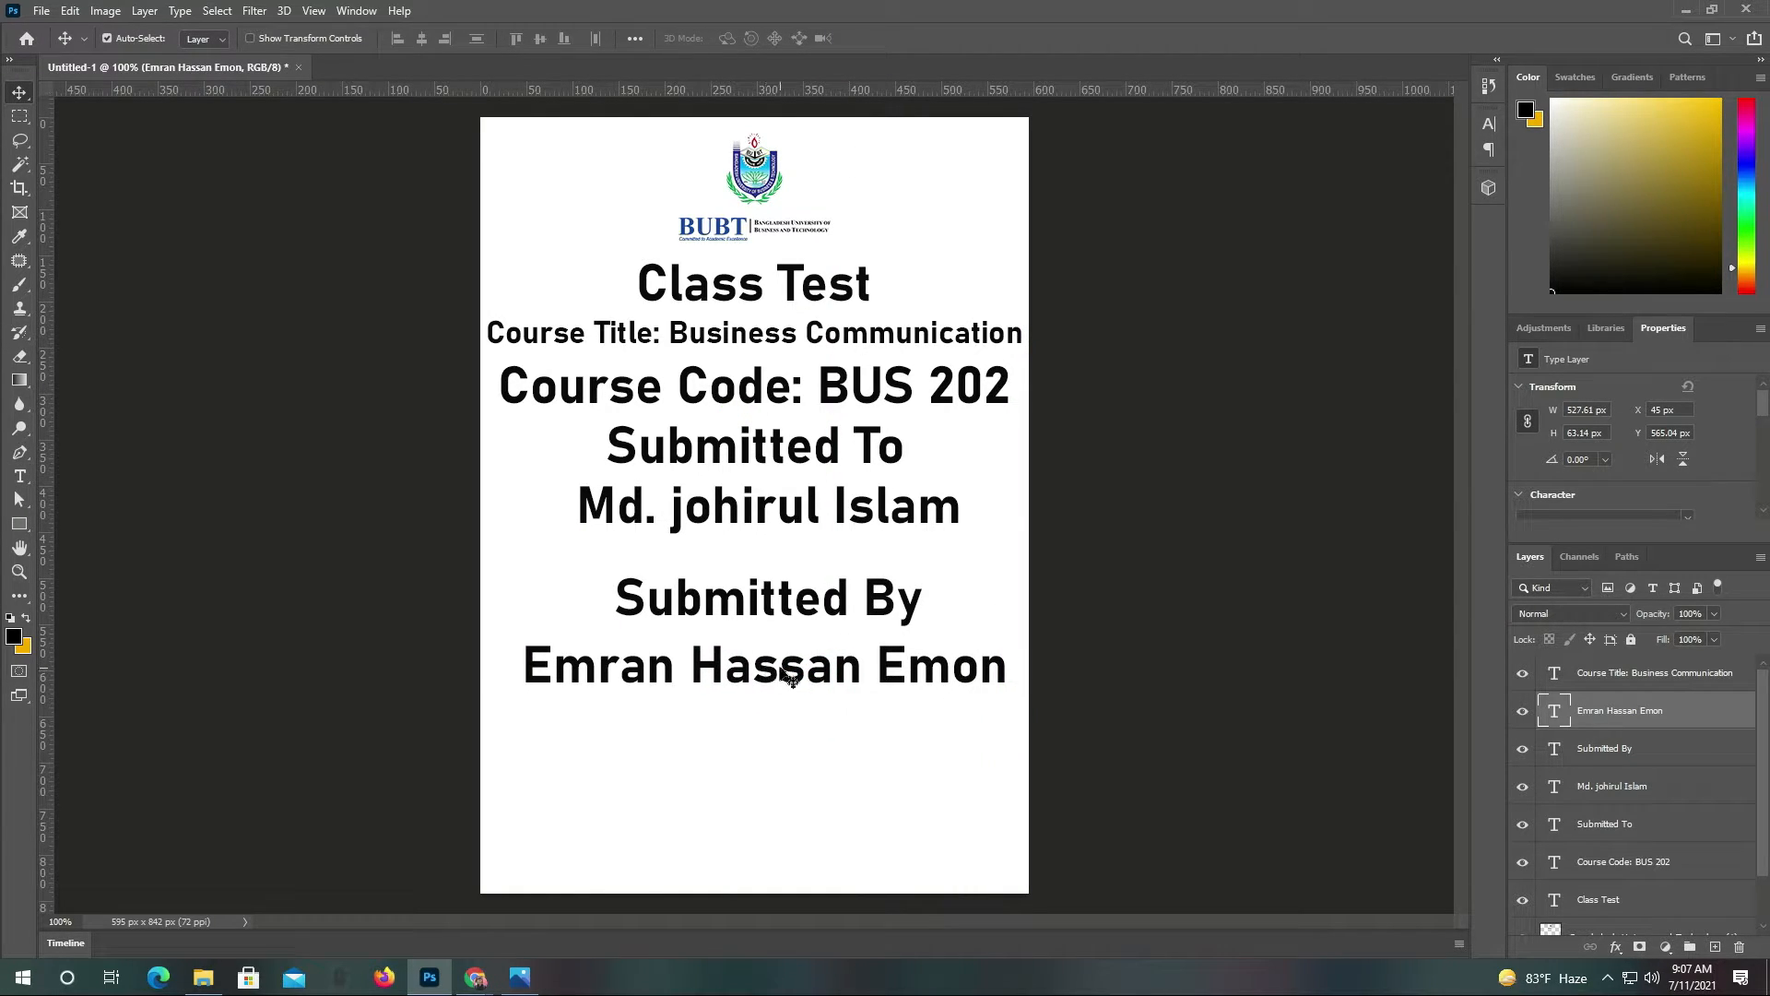
# Nudge the Class Test title into alignment and check spacing between the text lines
pyautogui.moveTo(824, 302); pyautogui.dragTo(824, 302)
pyautogui.click(829, 395)
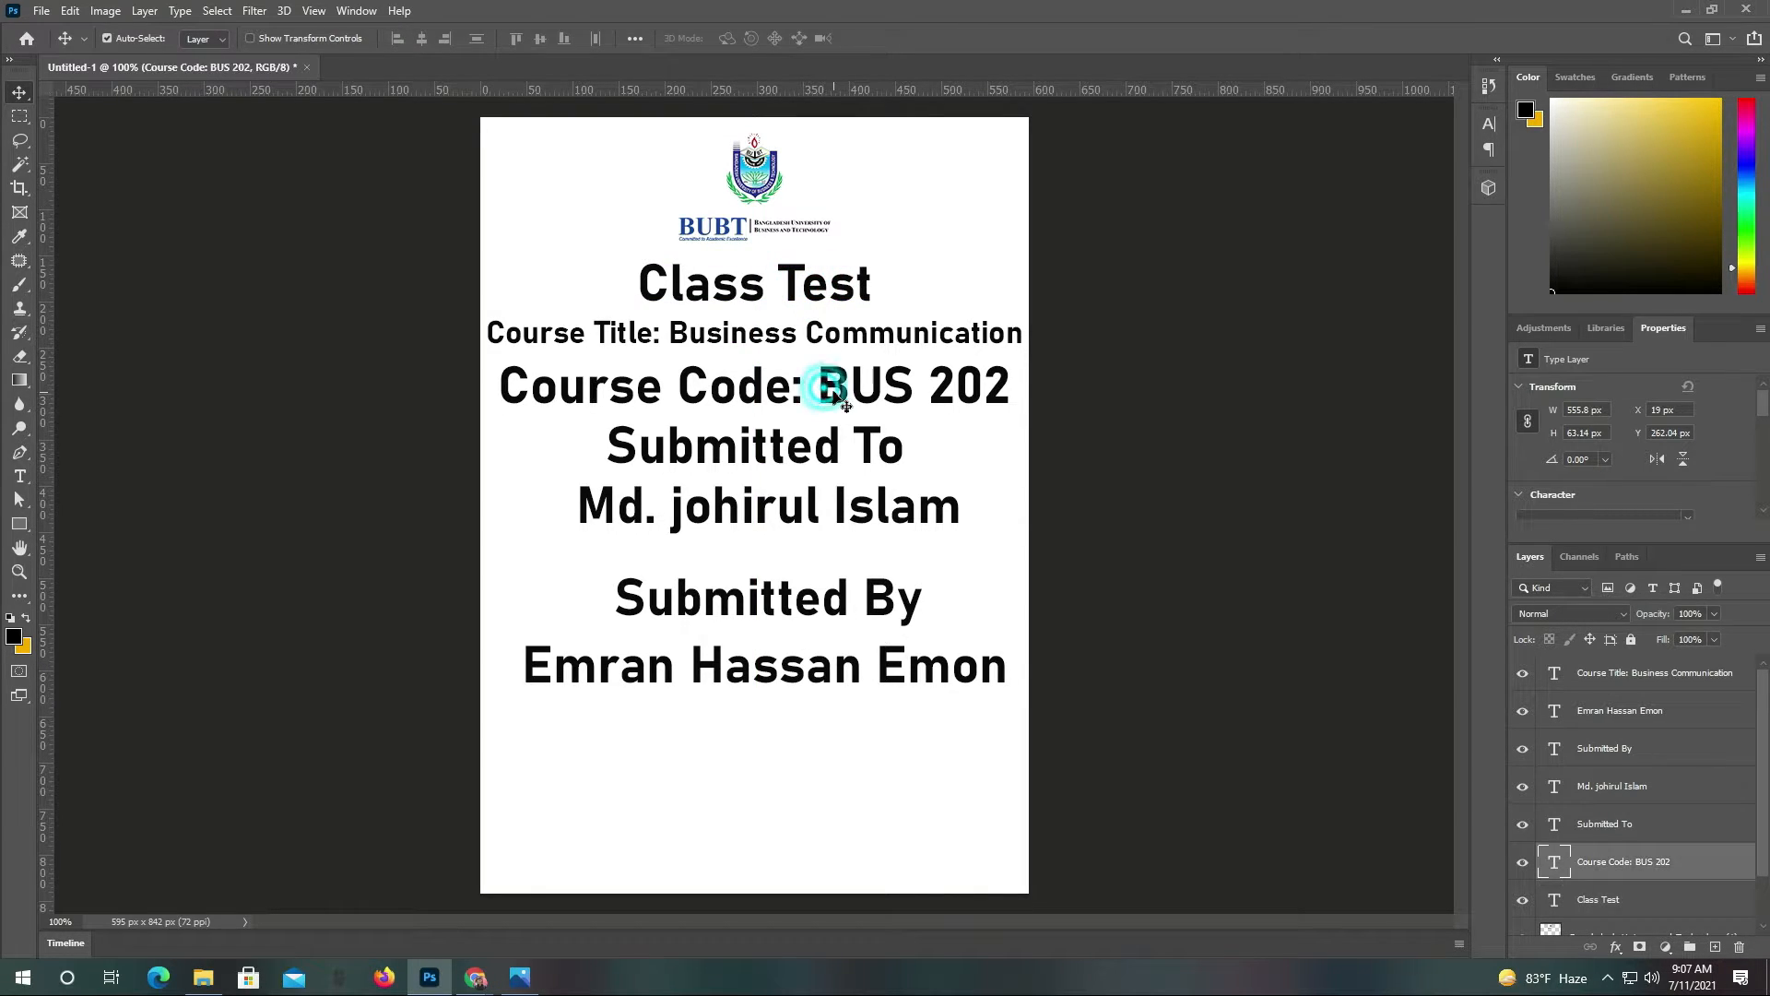
pyautogui.click(847, 671)
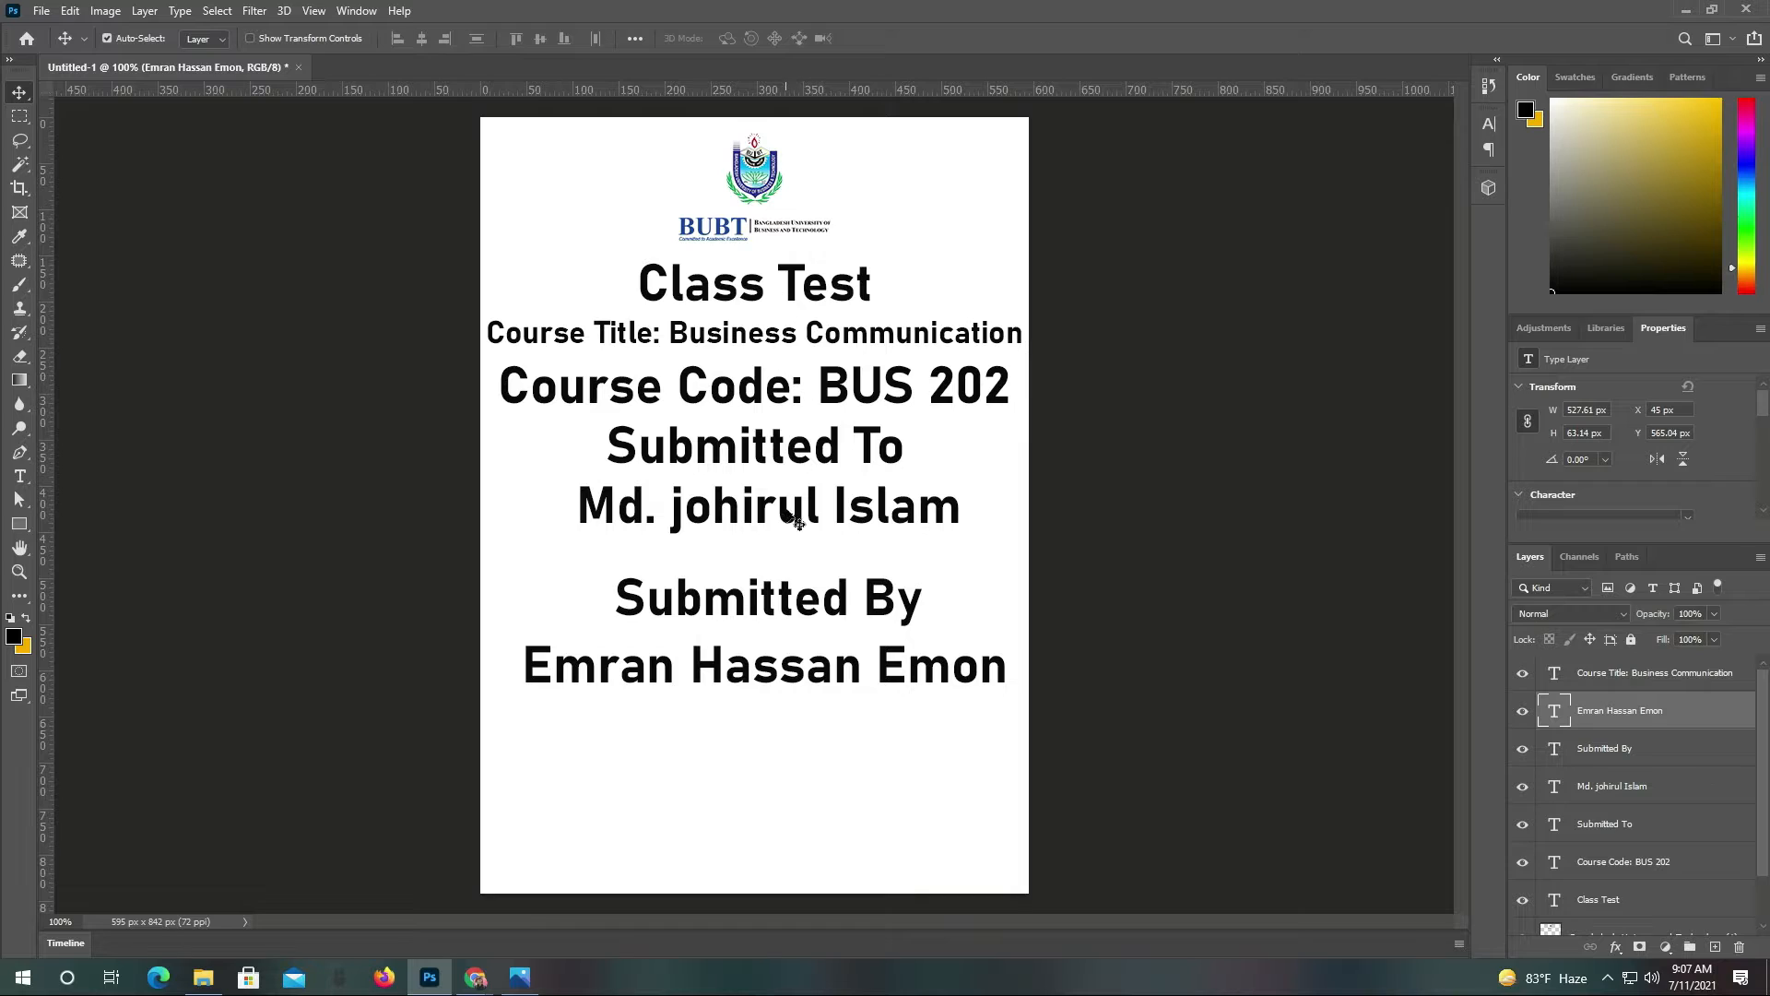
pyautogui.click(789, 403)
pyautogui.press('ctrl')
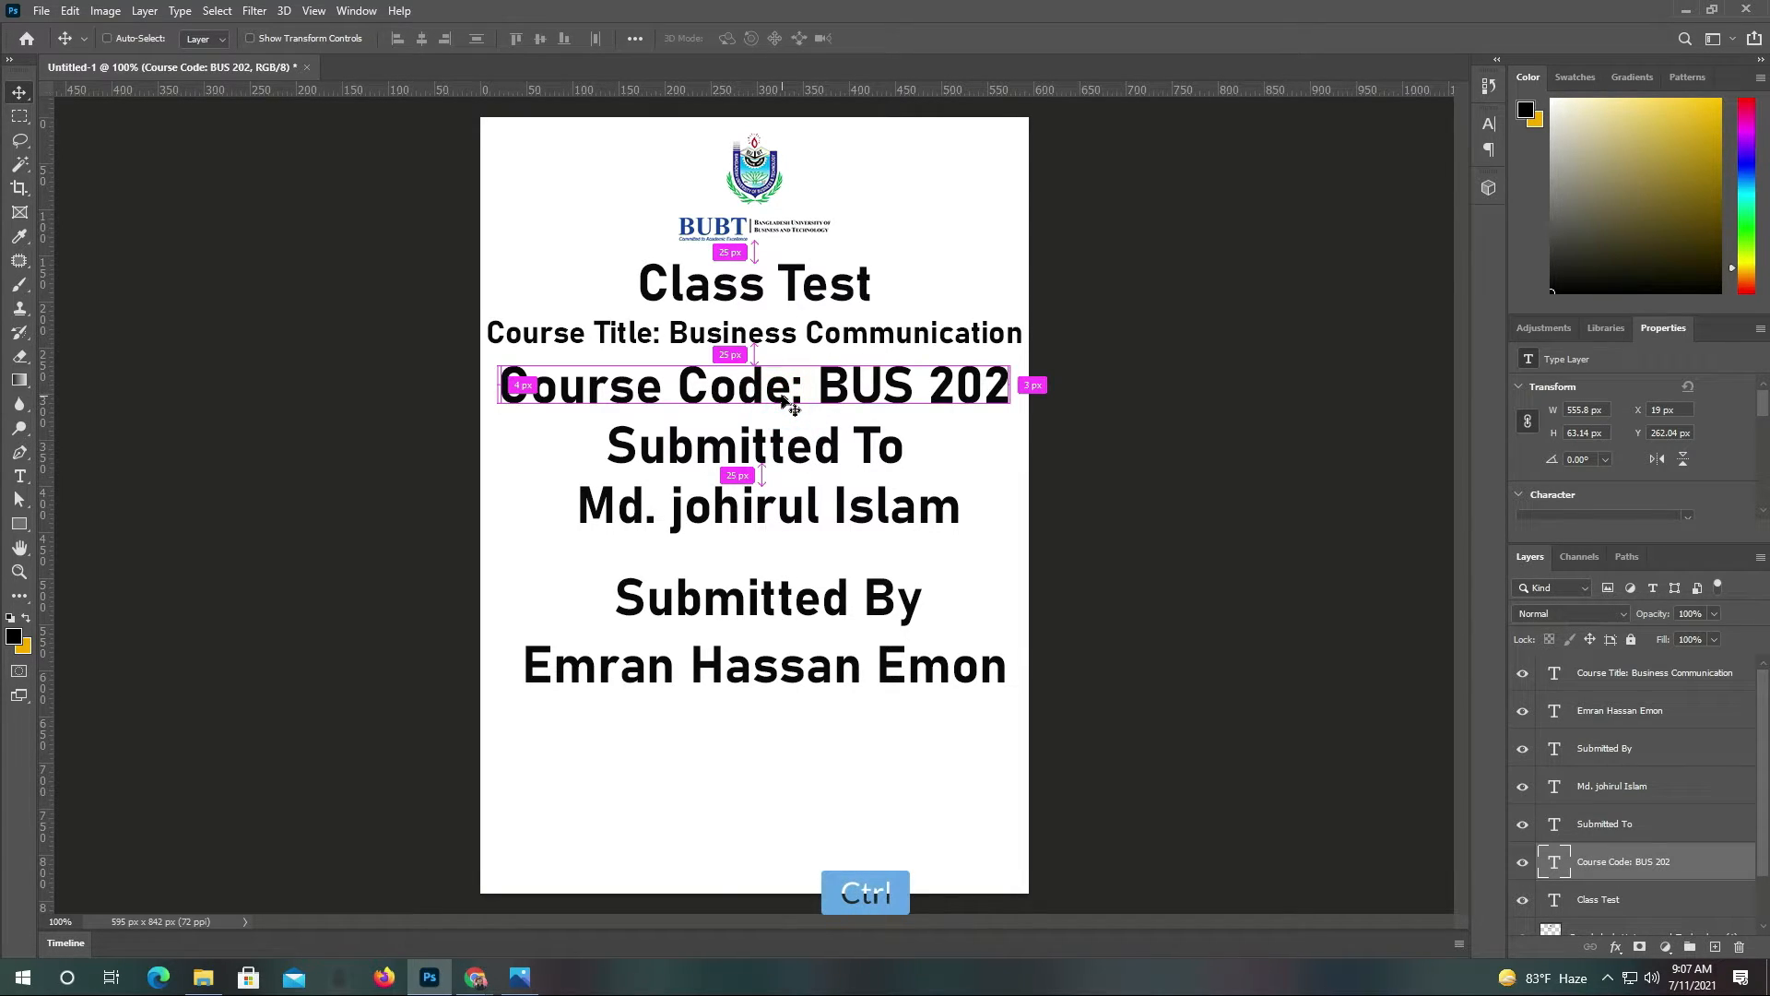
# Set Class Test, Submitted To, Submitted By and both name lines in Agency FB
pyautogui.click(701, 297)
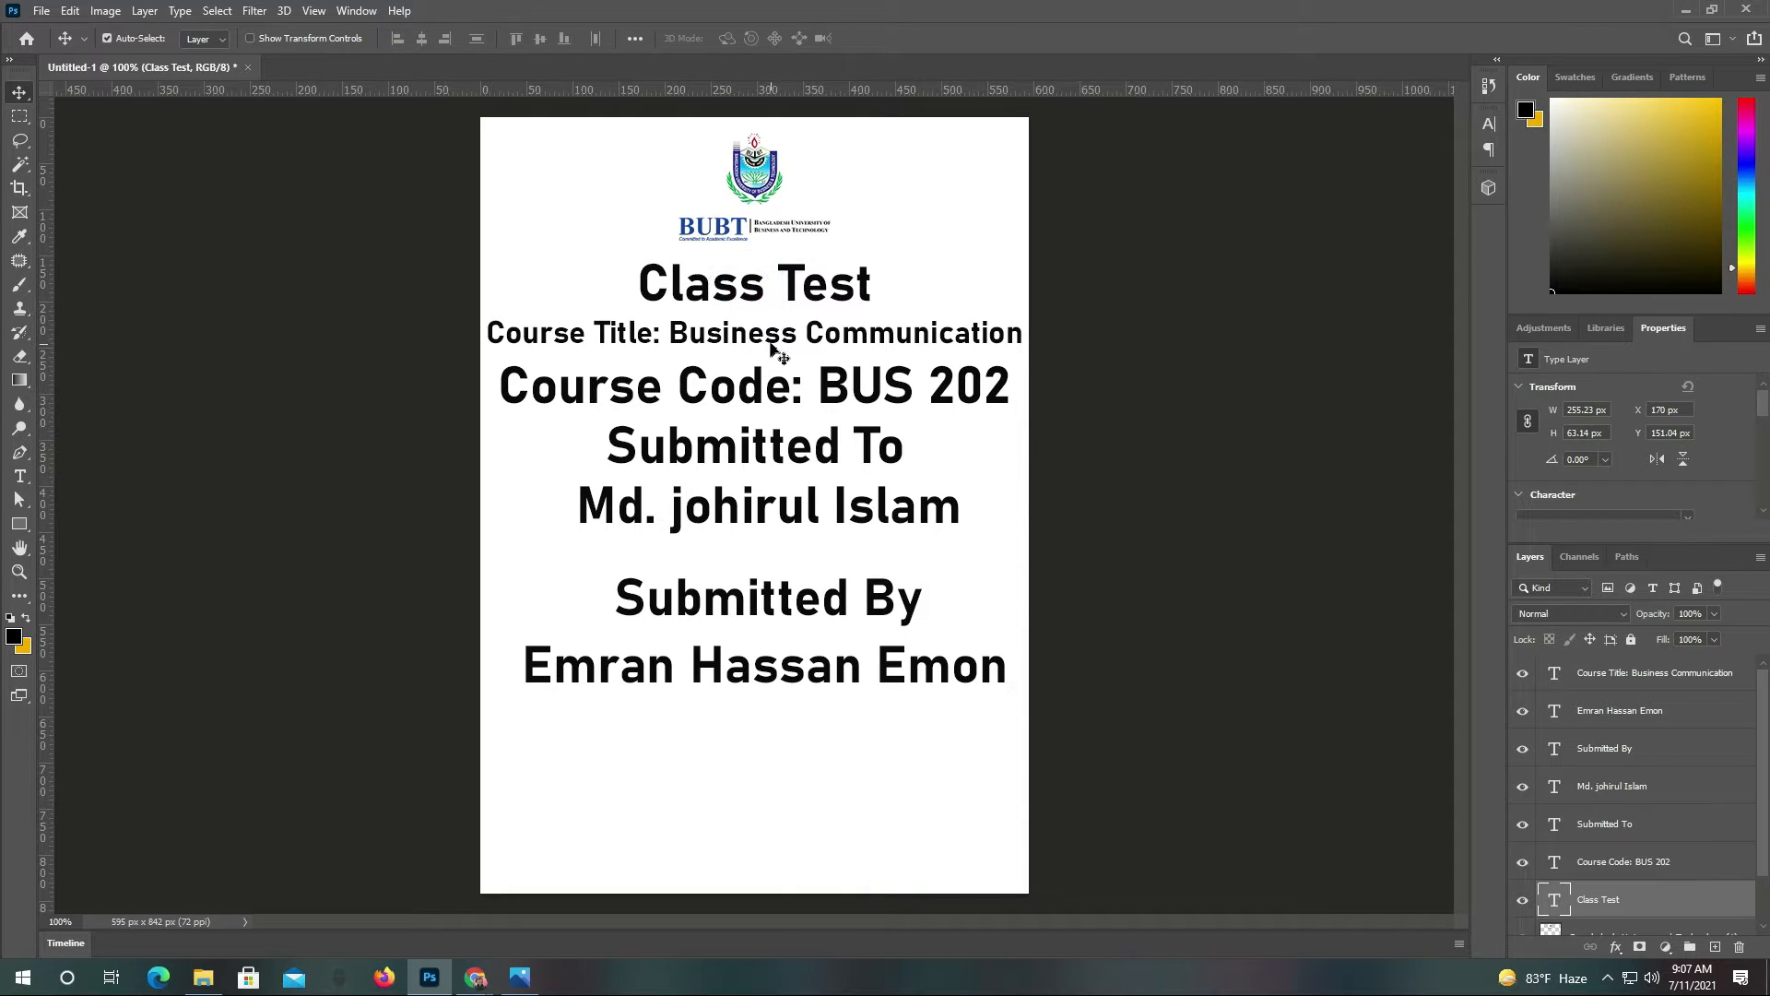
pyautogui.keyDown('shift'); pyautogui.click(789, 445); pyautogui.keyUp('shift')
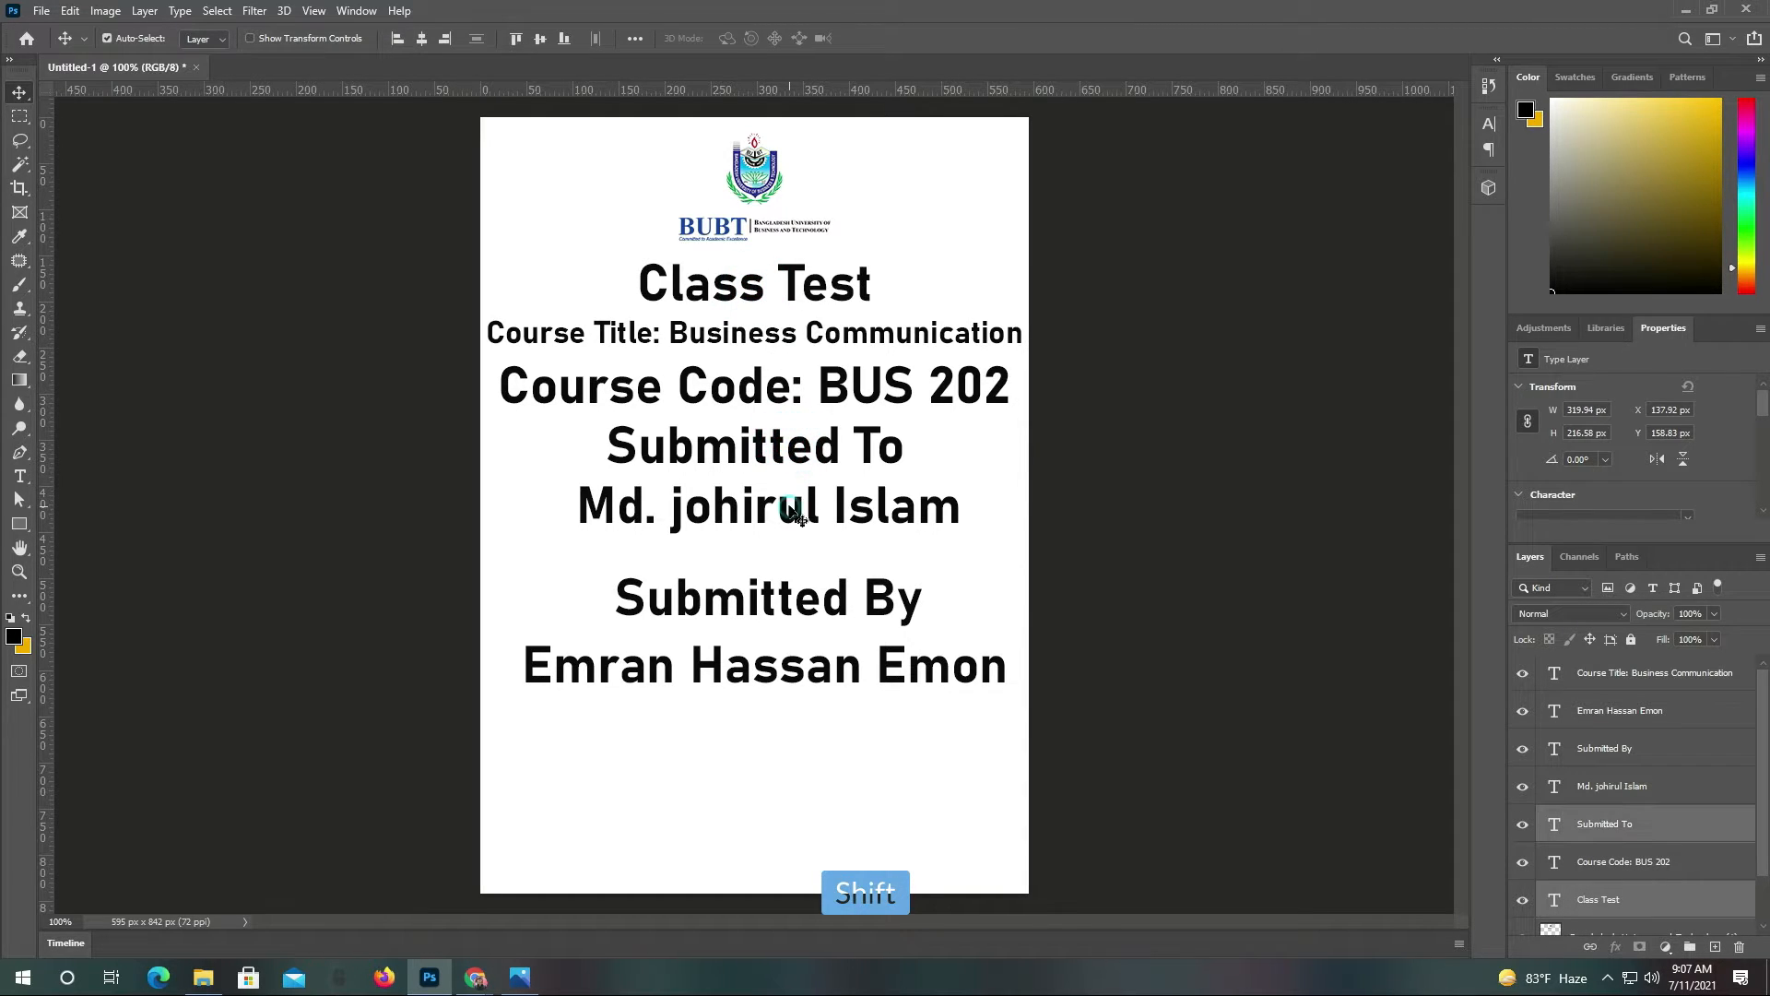
pyautogui.keyDown('shift'); pyautogui.click(790, 506); pyautogui.keyUp('shift')
pyautogui.keyDown('shift'); pyautogui.click(797, 604); pyautogui.keyUp('shift')
pyautogui.keyDown('shift'); pyautogui.click(811, 670); pyautogui.keyUp('shift')
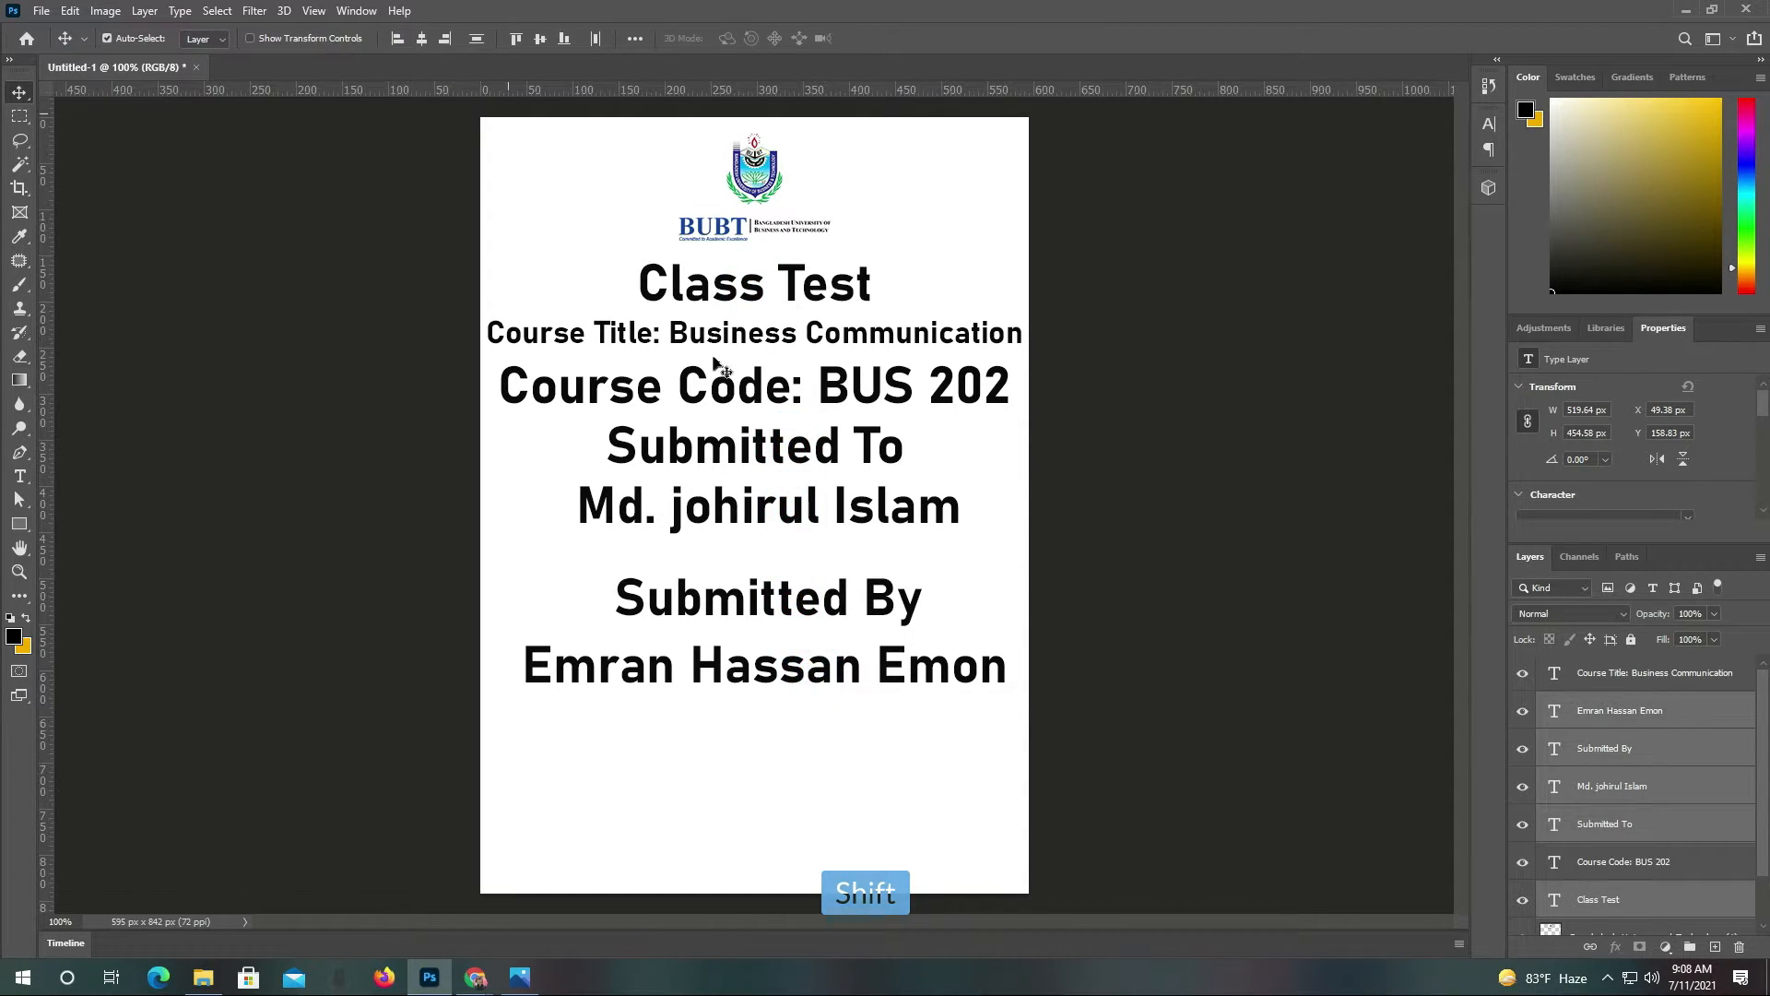
pyautogui.click(20, 476)
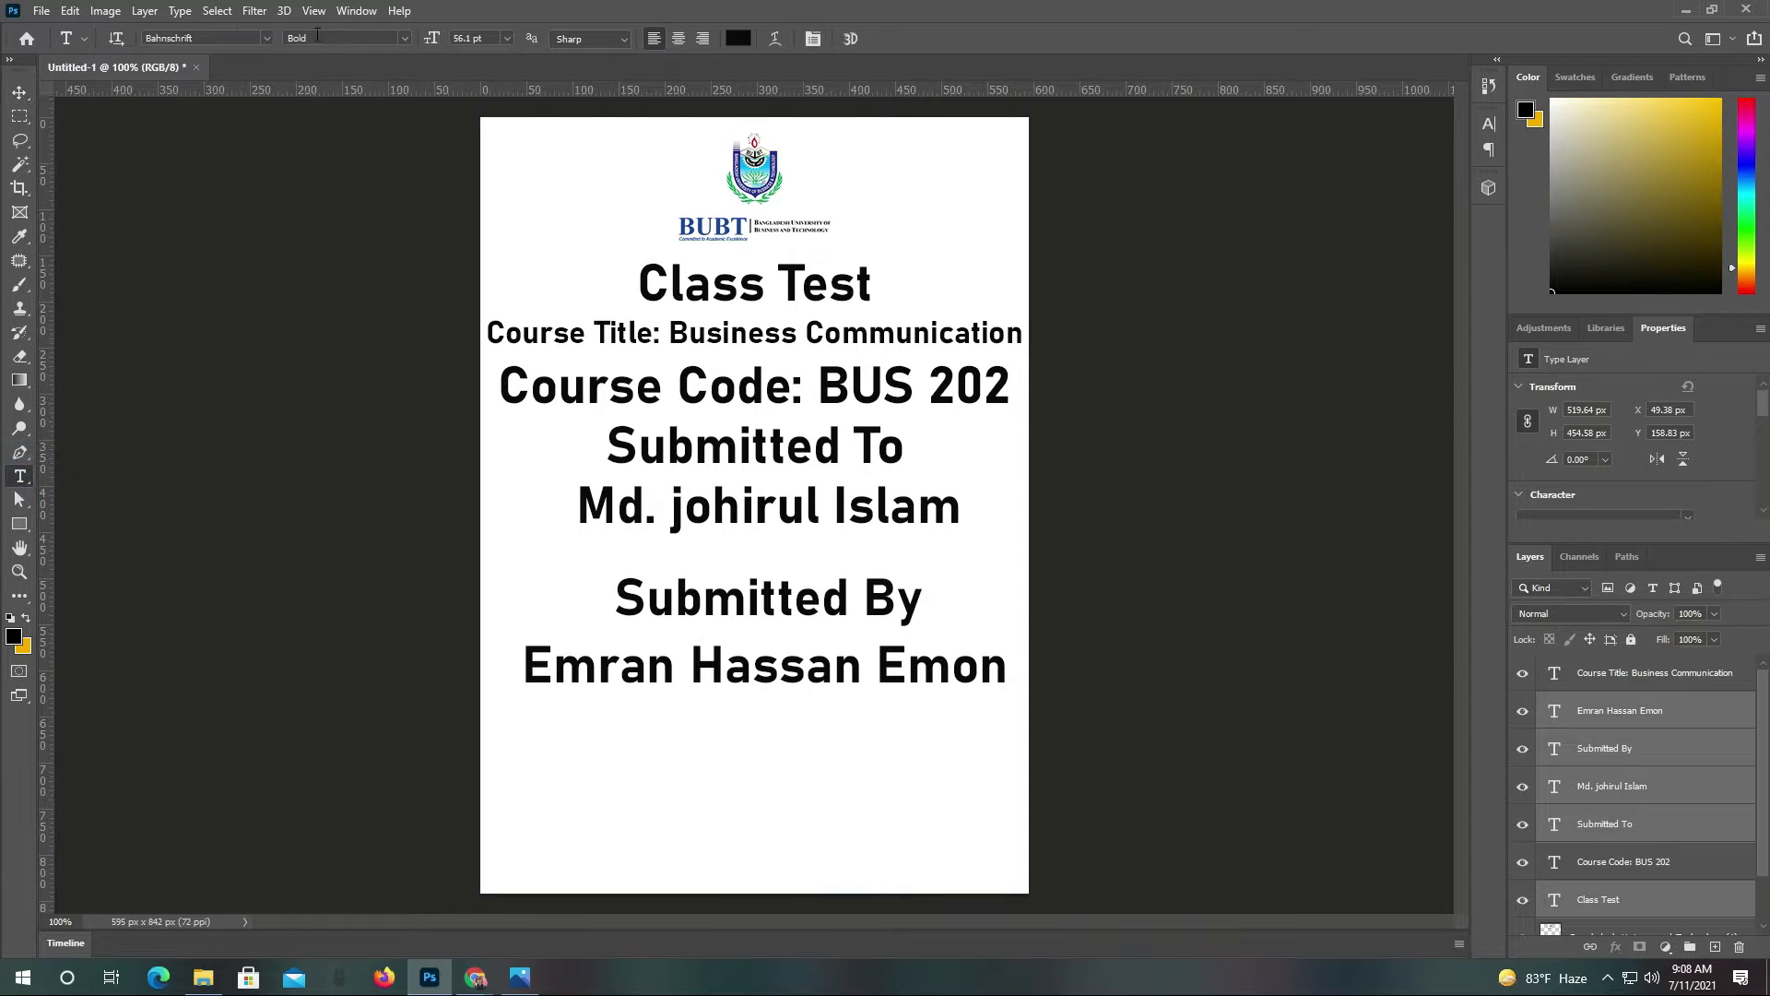
pyautogui.click(267, 39)
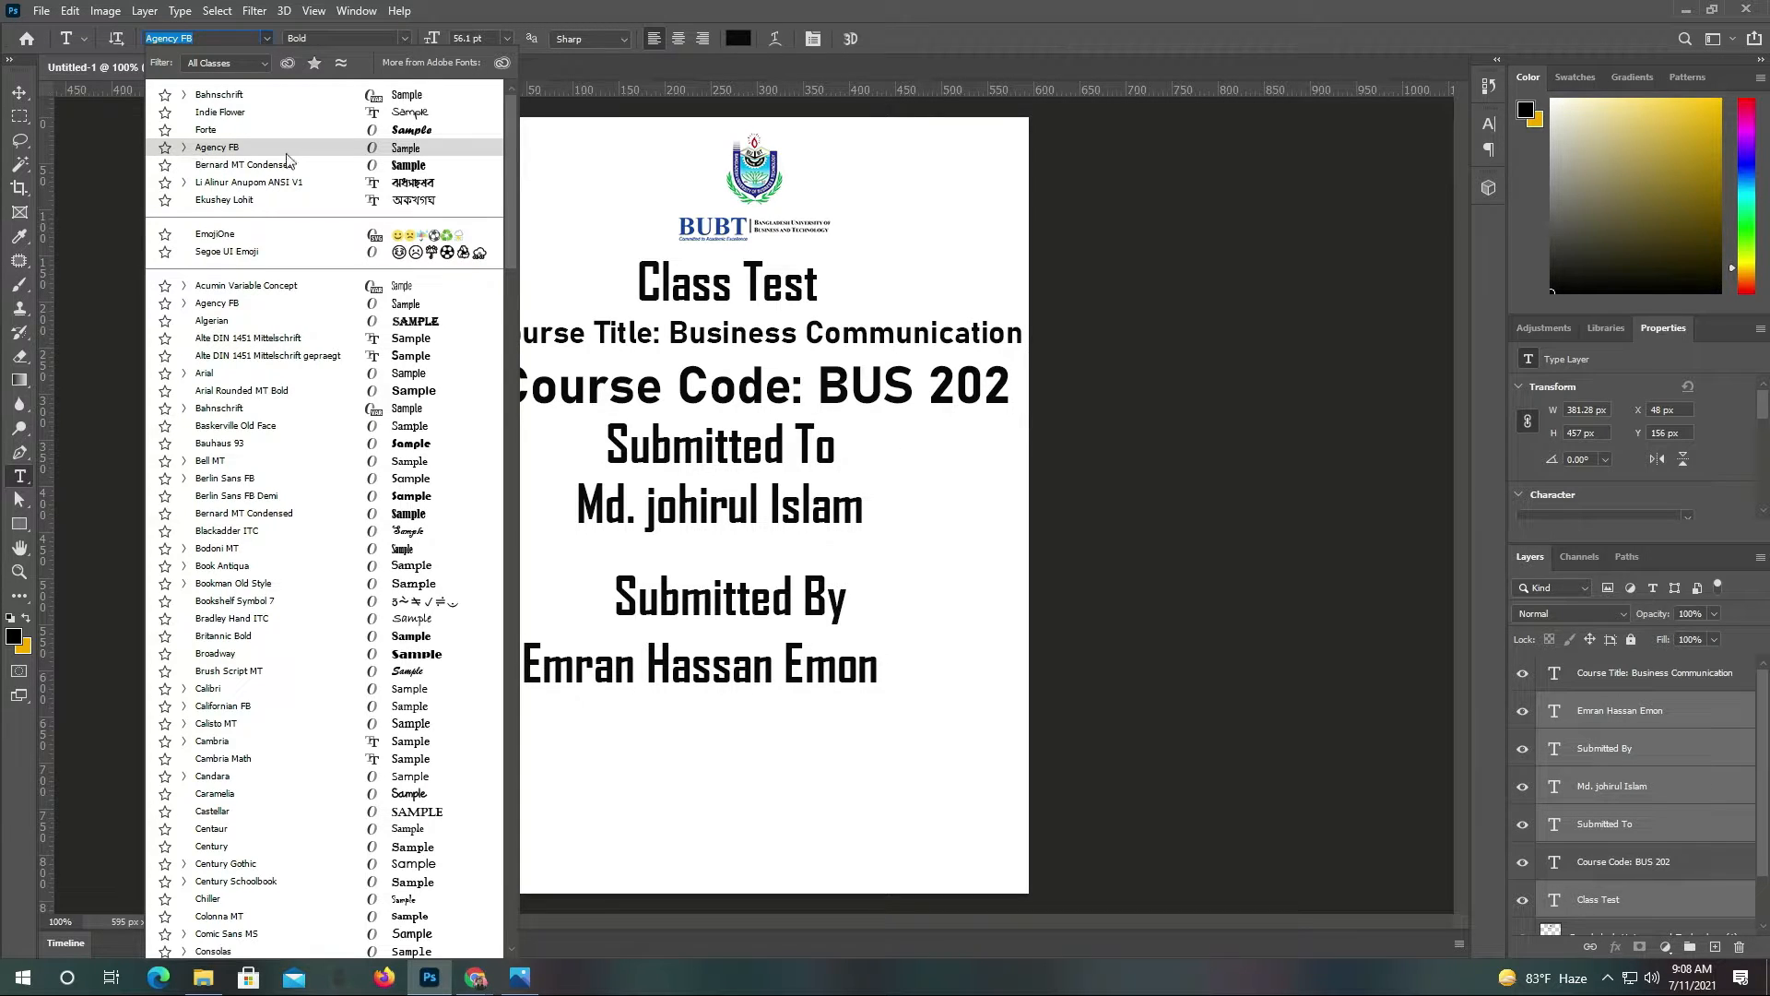
pyautogui.click(411, 152)
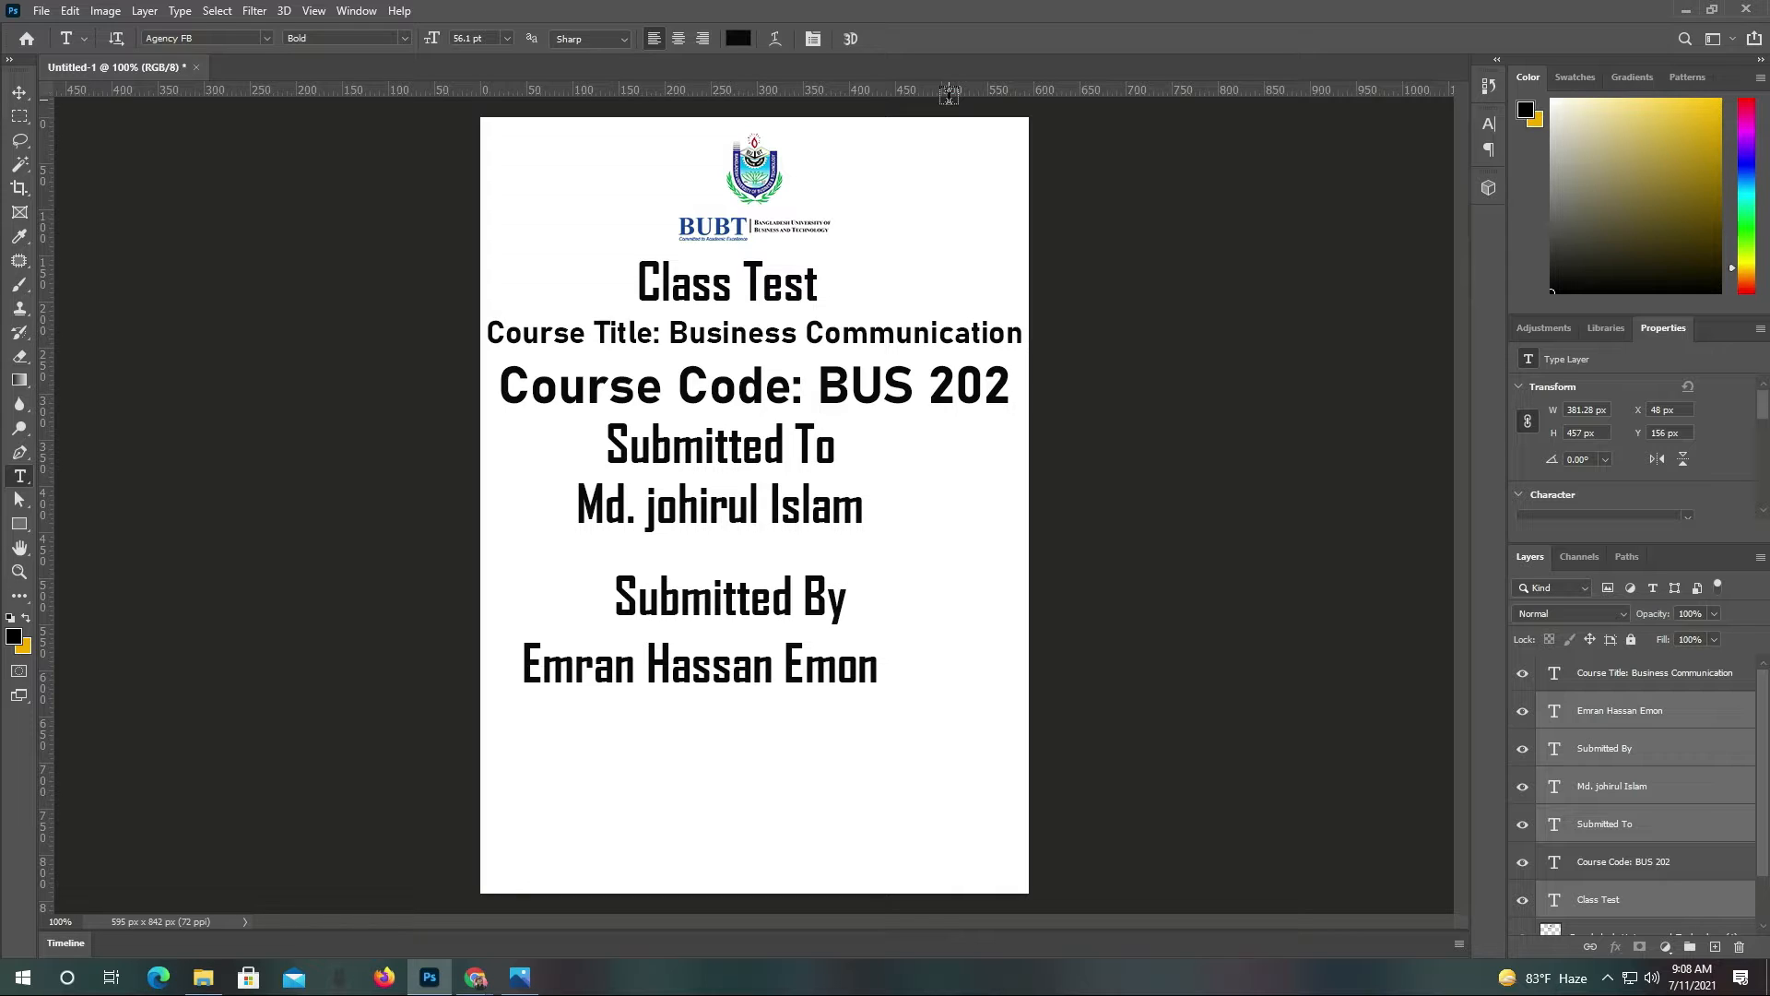
pyautogui.click(19, 93)
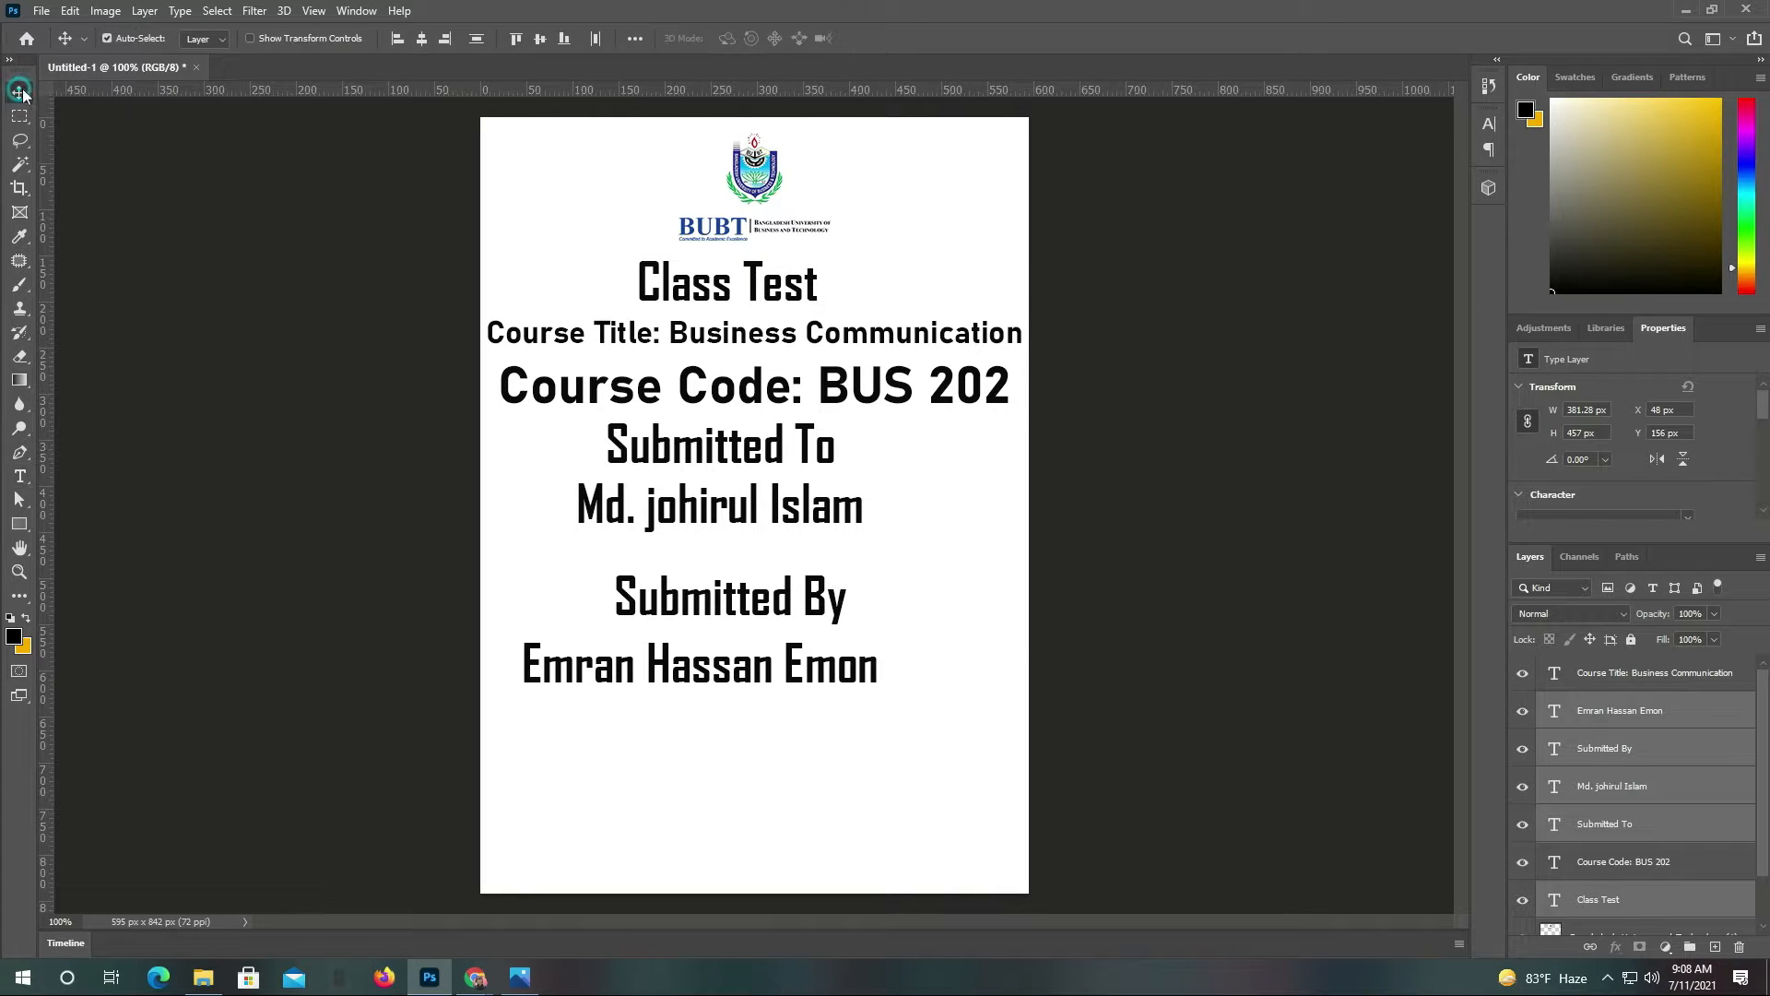
# Shift the text lines right, then scale the course title to about 89% and centre it
pyautogui.moveTo(752, 288); pyautogui.dragTo(785, 288)
pyautogui.click(1249, 534)
pyautogui.click(804, 344)
pyautogui.hotkey('ctrl', 't')
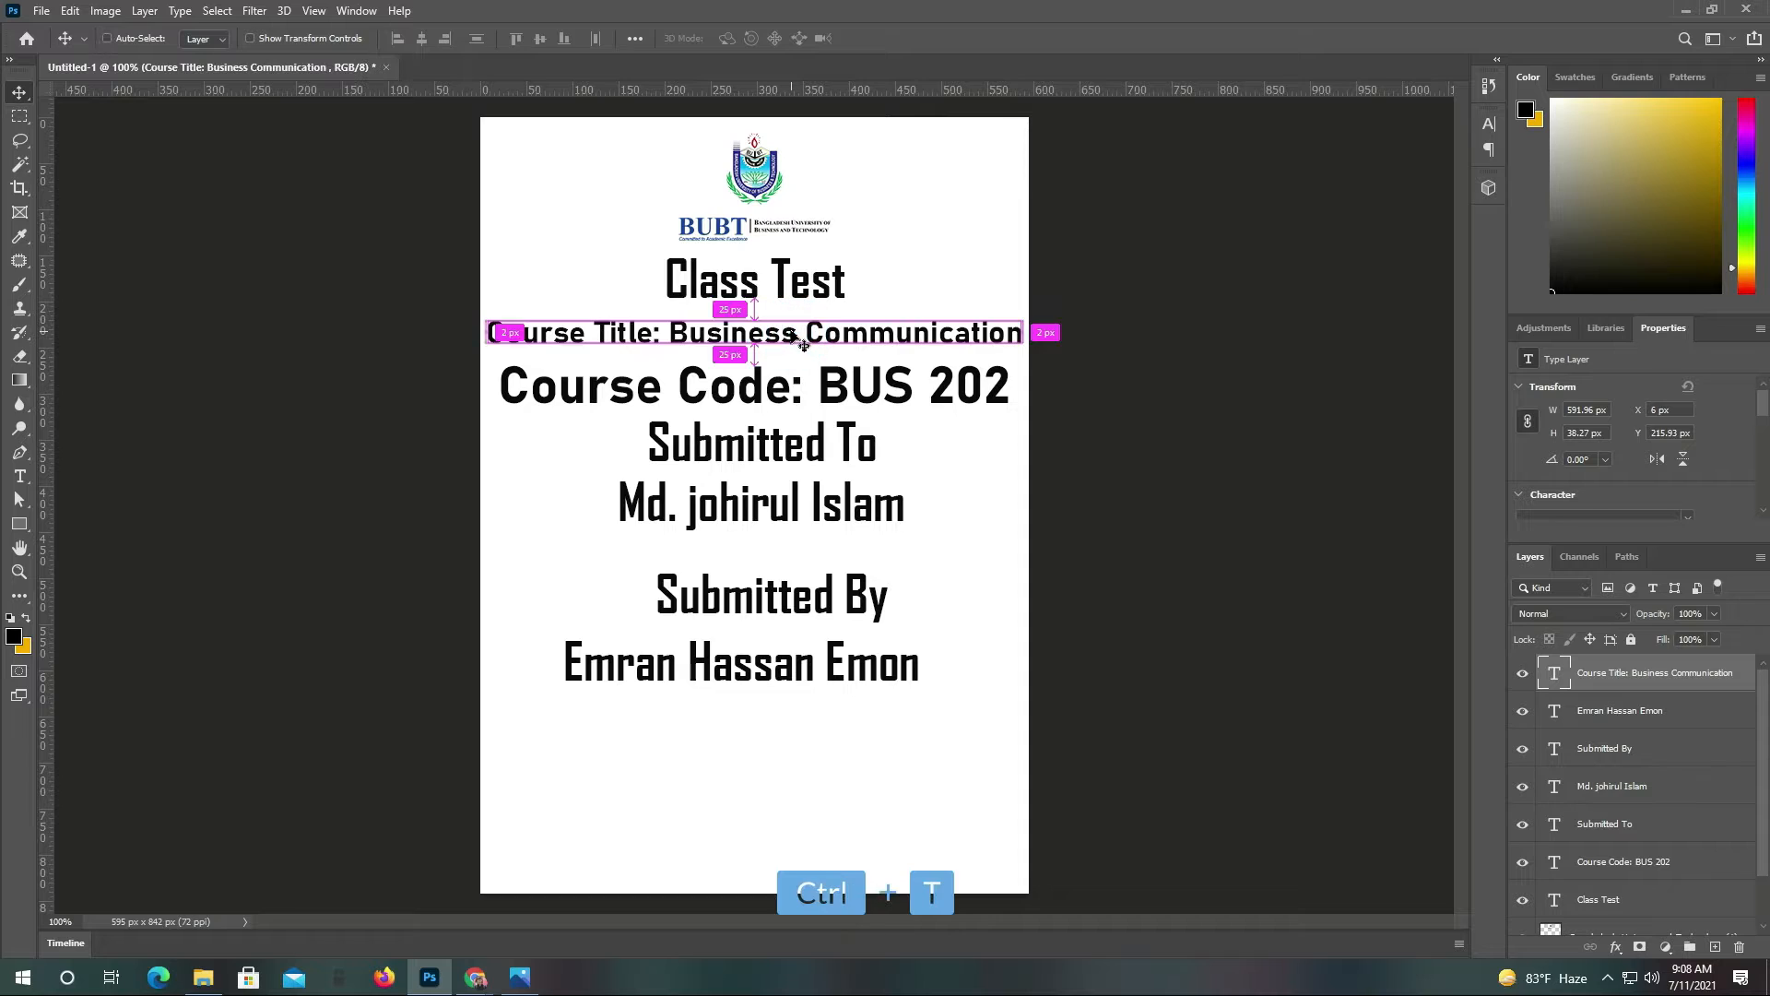
pyautogui.moveTo(1035, 319); pyautogui.dragTo(1012, 269)
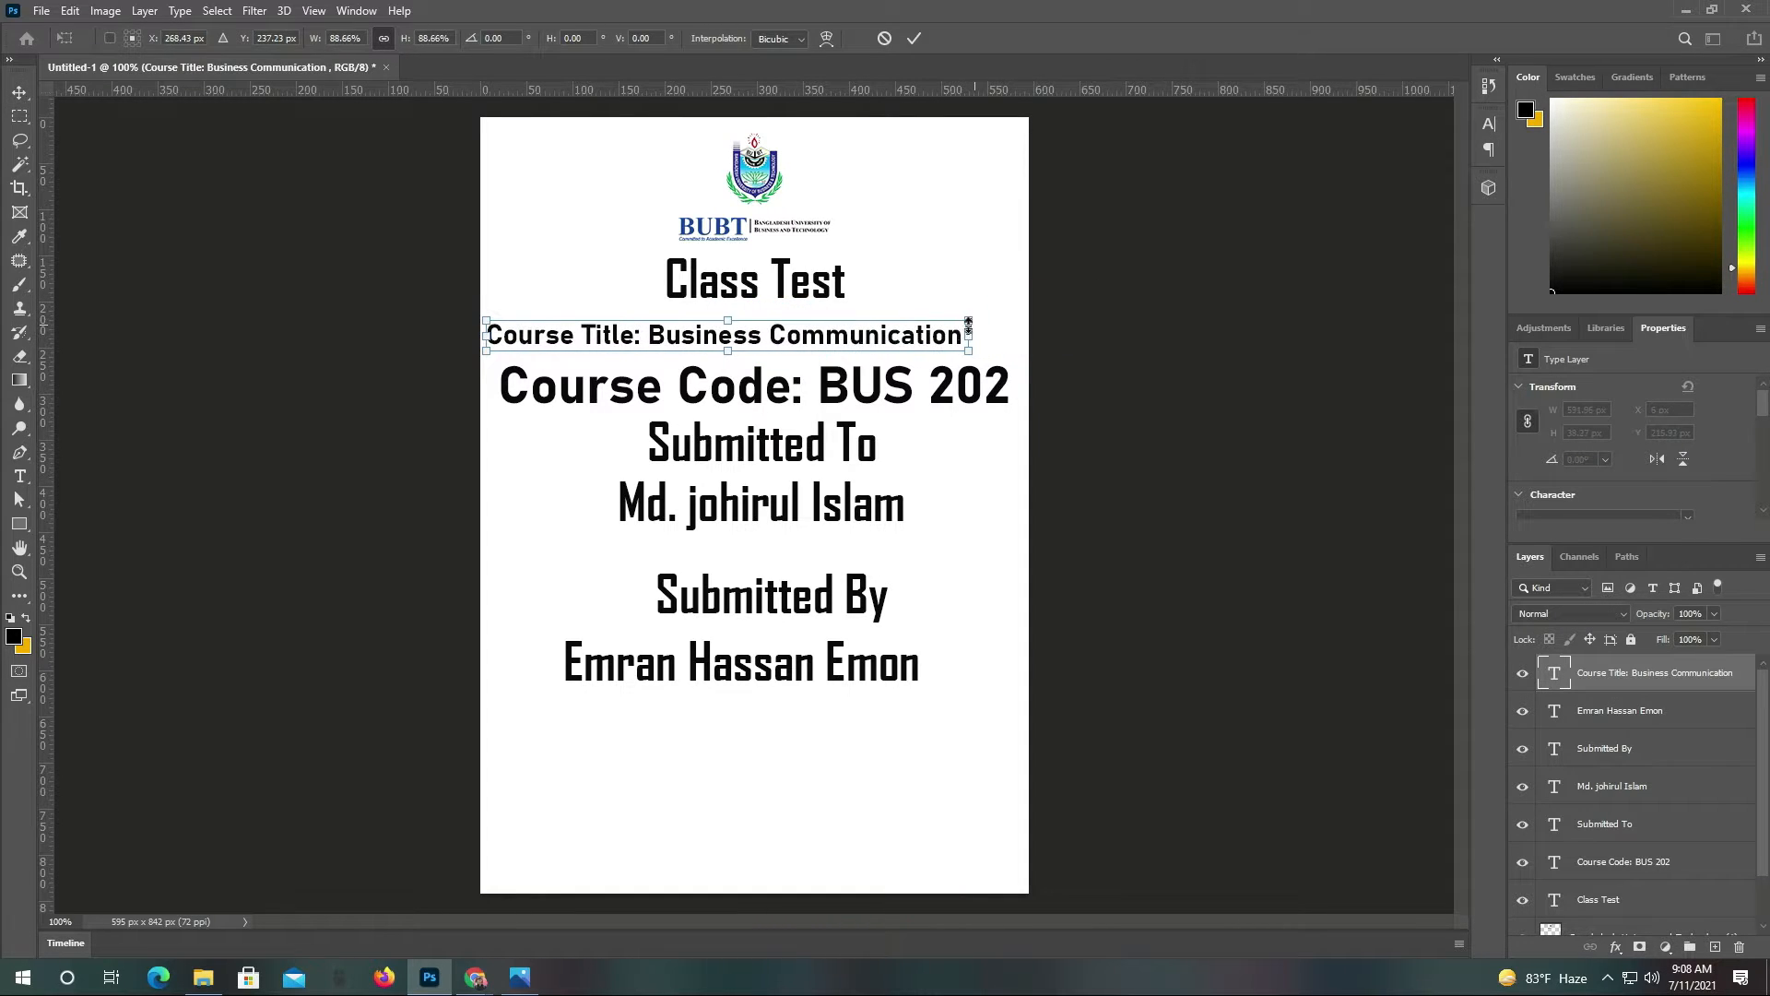
pyautogui.moveTo(829, 341); pyautogui.dragTo(854, 341)
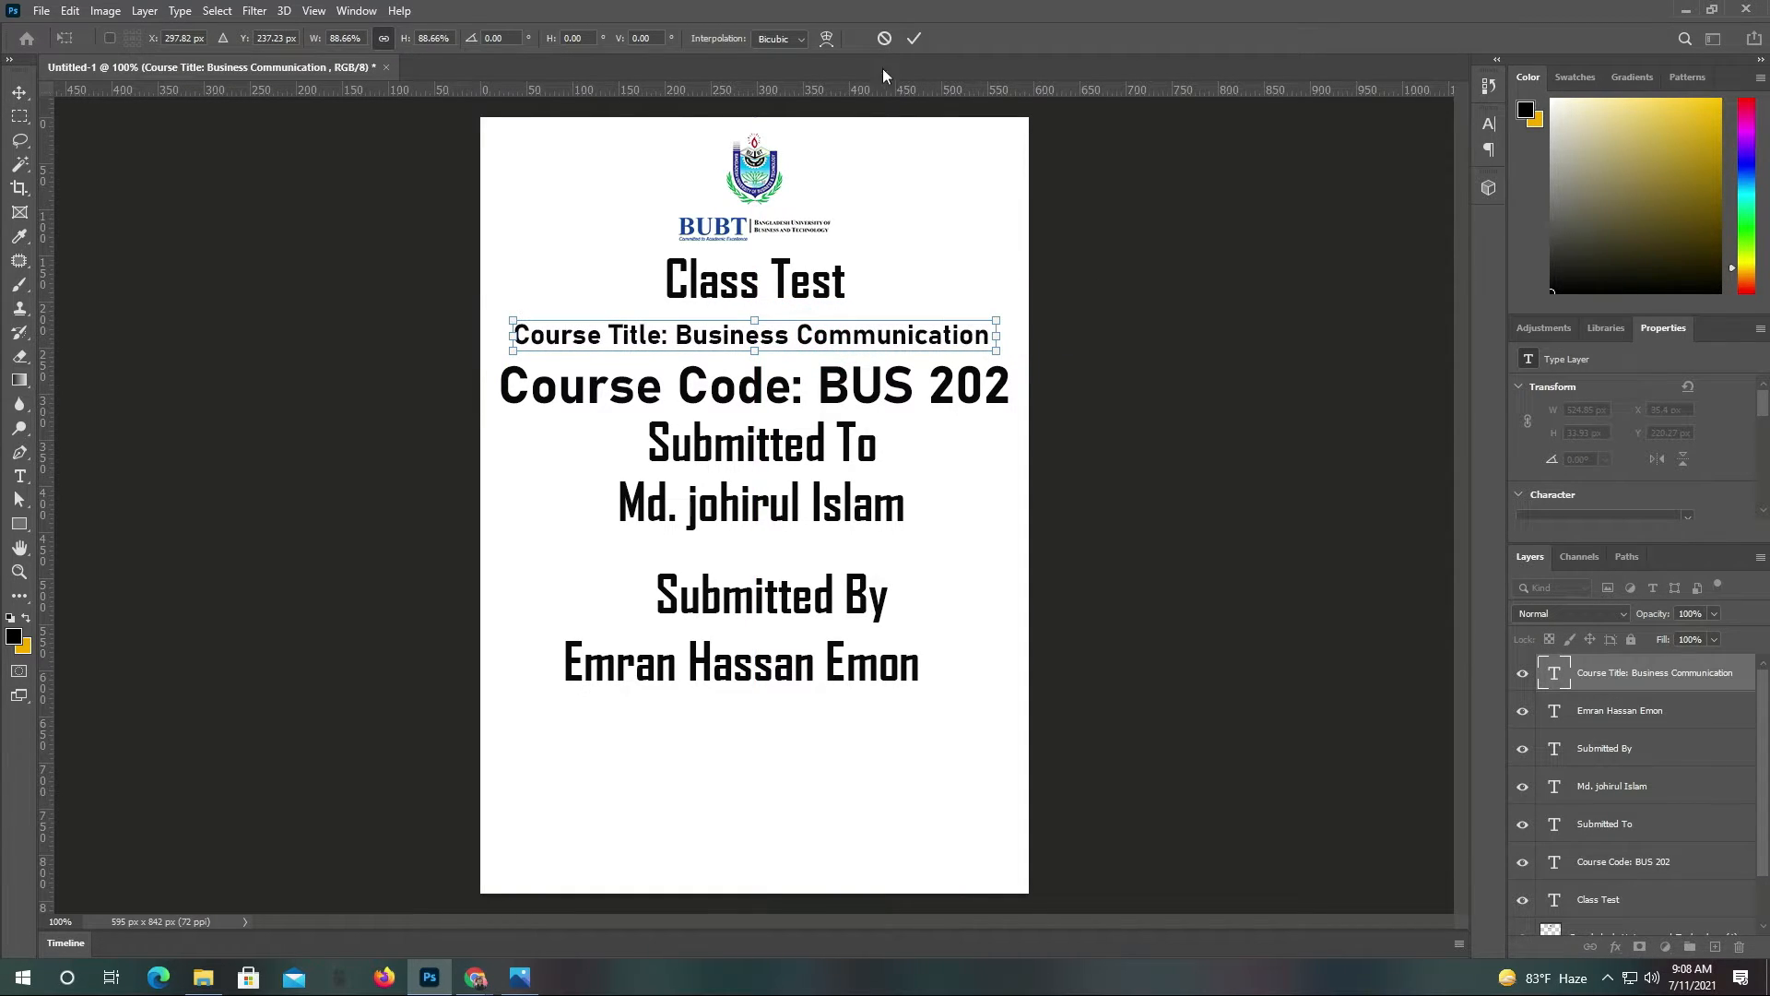
pyautogui.click(914, 38)
# Nudge the Class Test heading down, then scale the Submitted To block to 78% and recentre it
pyautogui.moveTo(781, 284); pyautogui.dragTo(781, 288)
pyautogui.click(762, 494)
pyautogui.keyDown('shift'); pyautogui.click(770, 447); pyautogui.keyUp('shift')
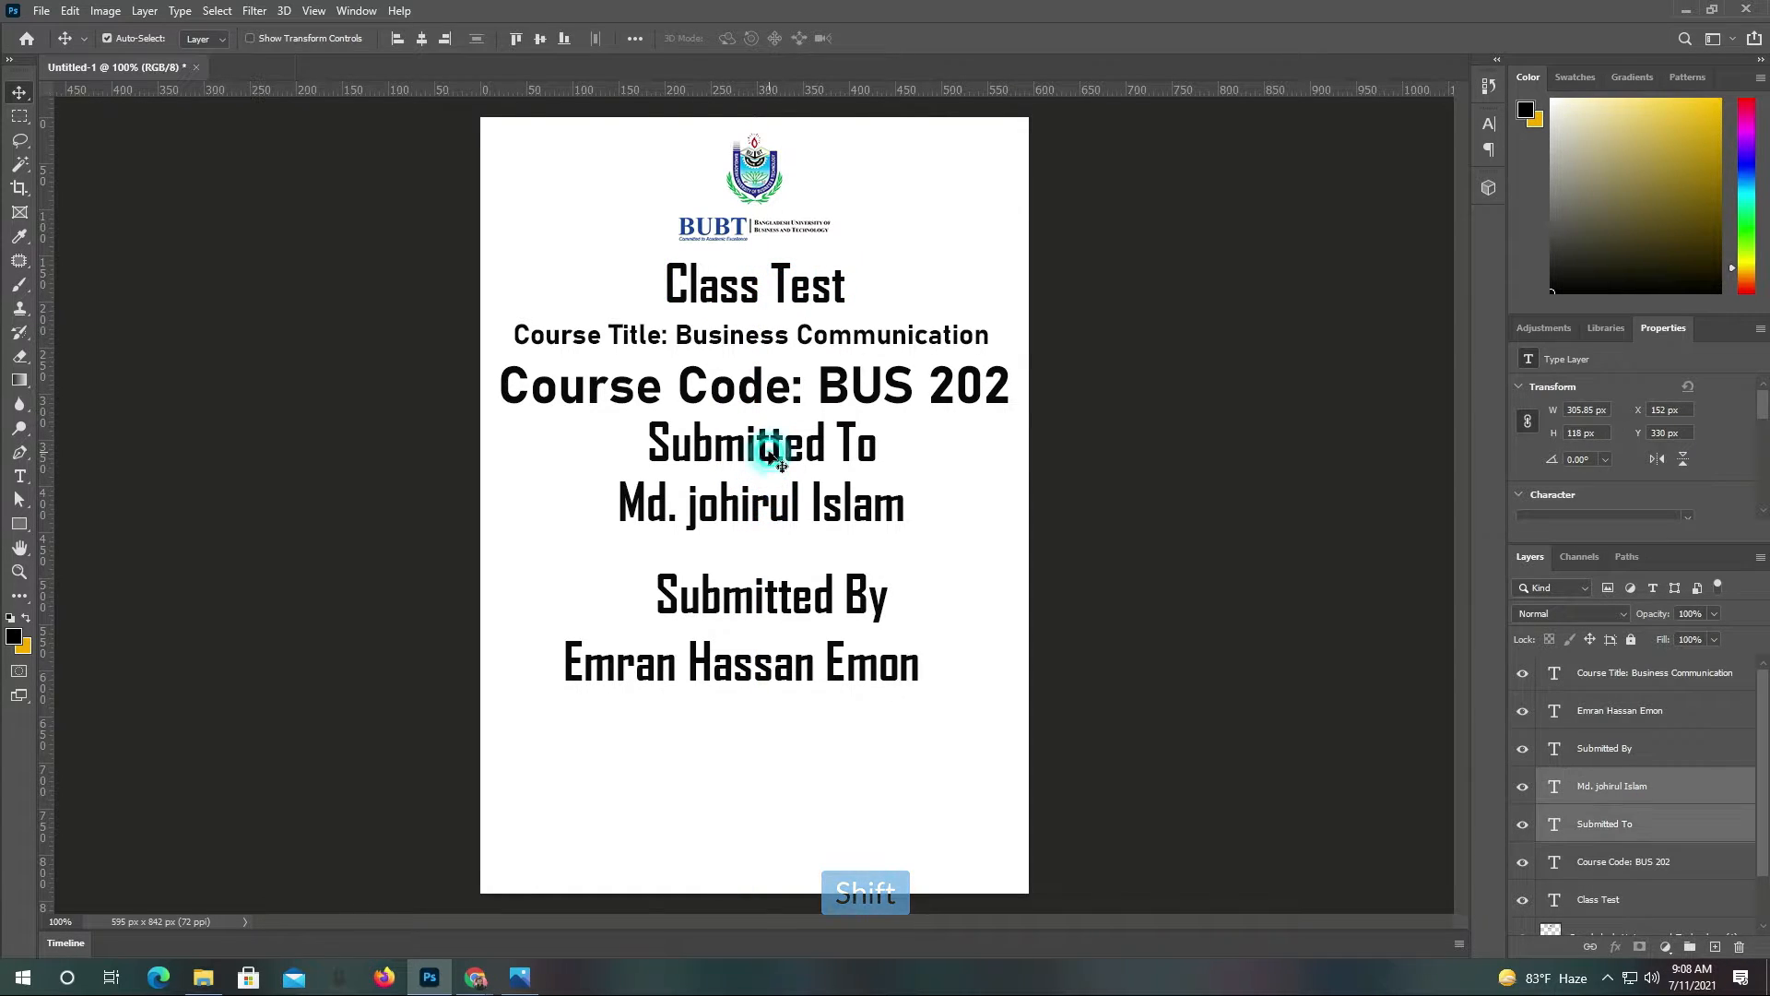
pyautogui.moveTo(771, 446); pyautogui.dragTo(789, 473)
pyautogui.hotkey('ctrl', 't')
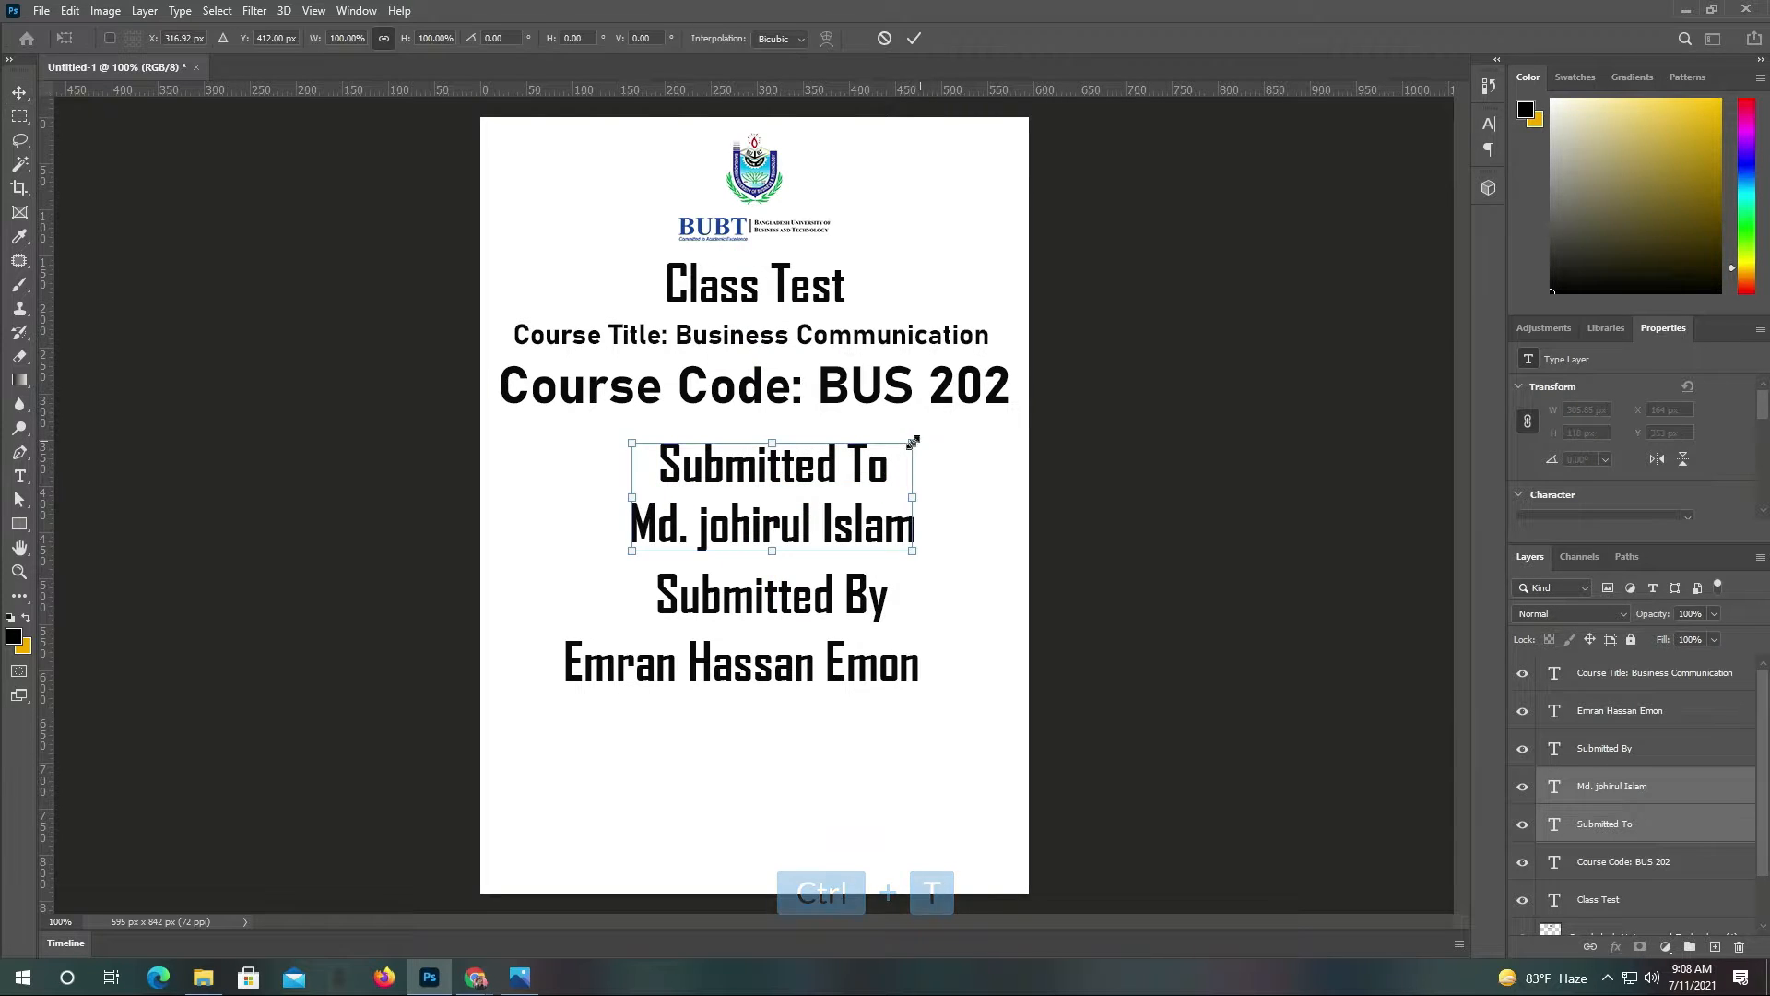
pyautogui.moveTo(914, 442); pyautogui.dragTo(858, 466)
pyautogui.moveTo(781, 519); pyautogui.dragTo(807, 514)
pyautogui.click(914, 38)
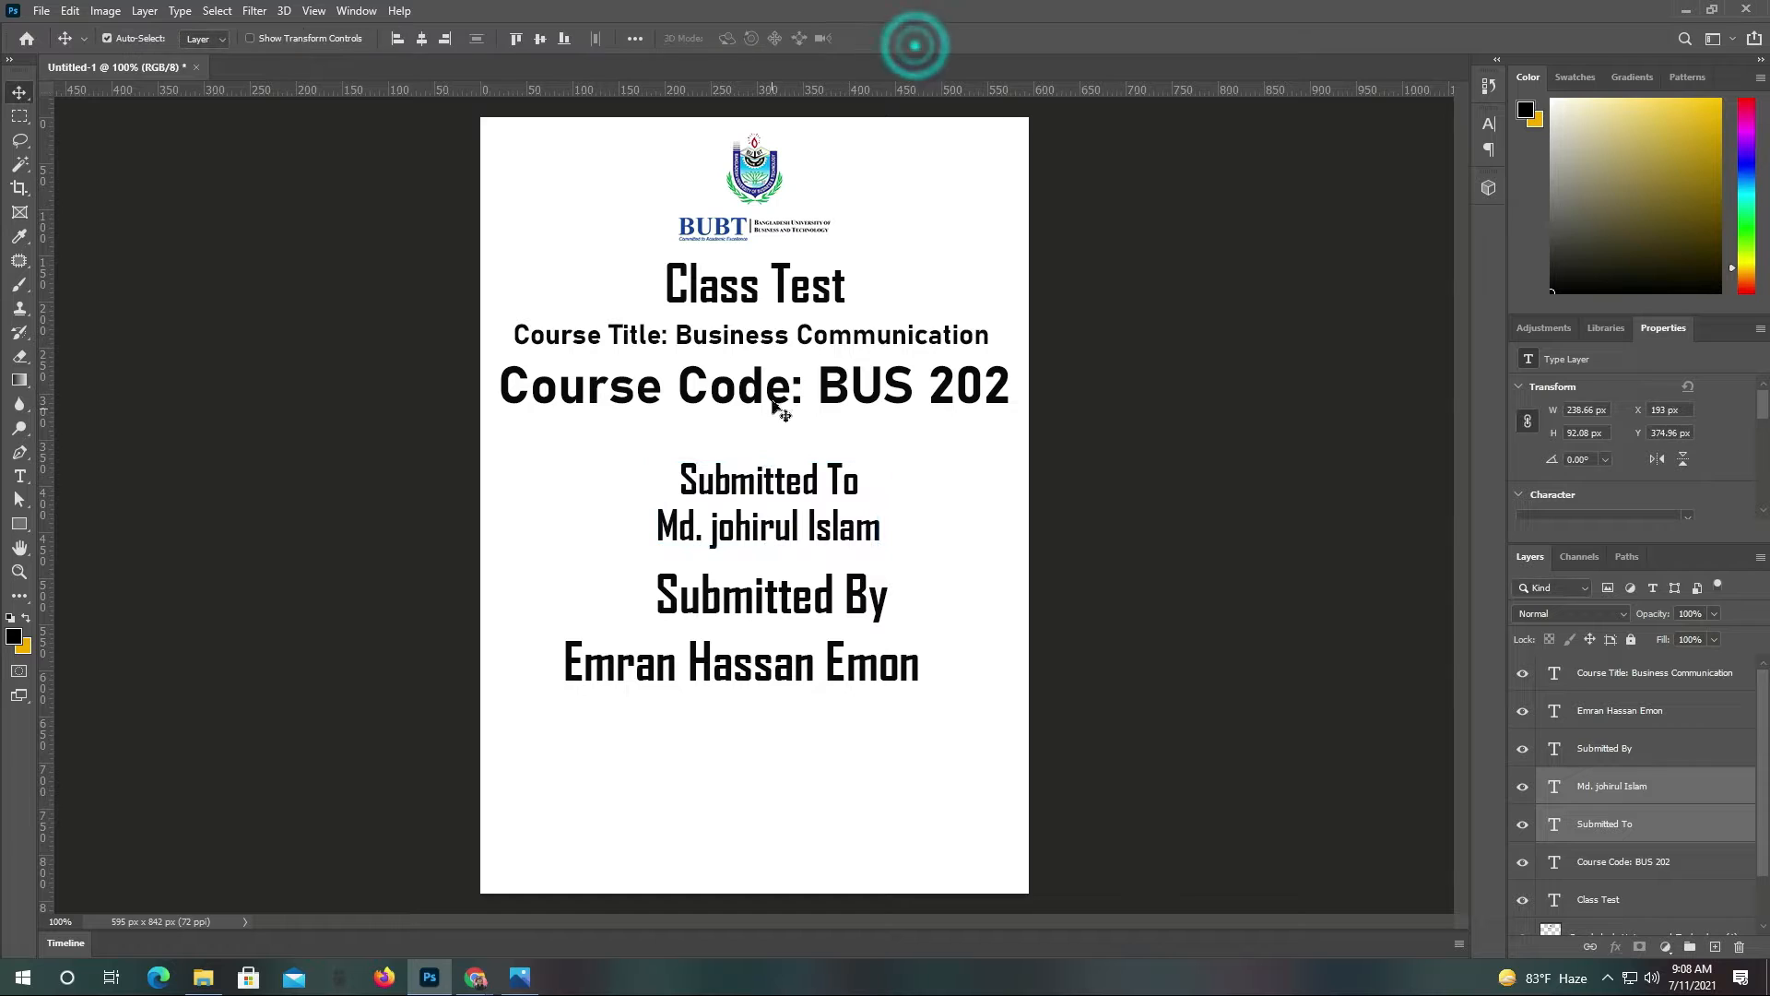
# Shrink the 'Course Code: BUS 202' line with Free Transform
pyautogui.click(779, 390)
pyautogui.hotkey('ctrl', 't')
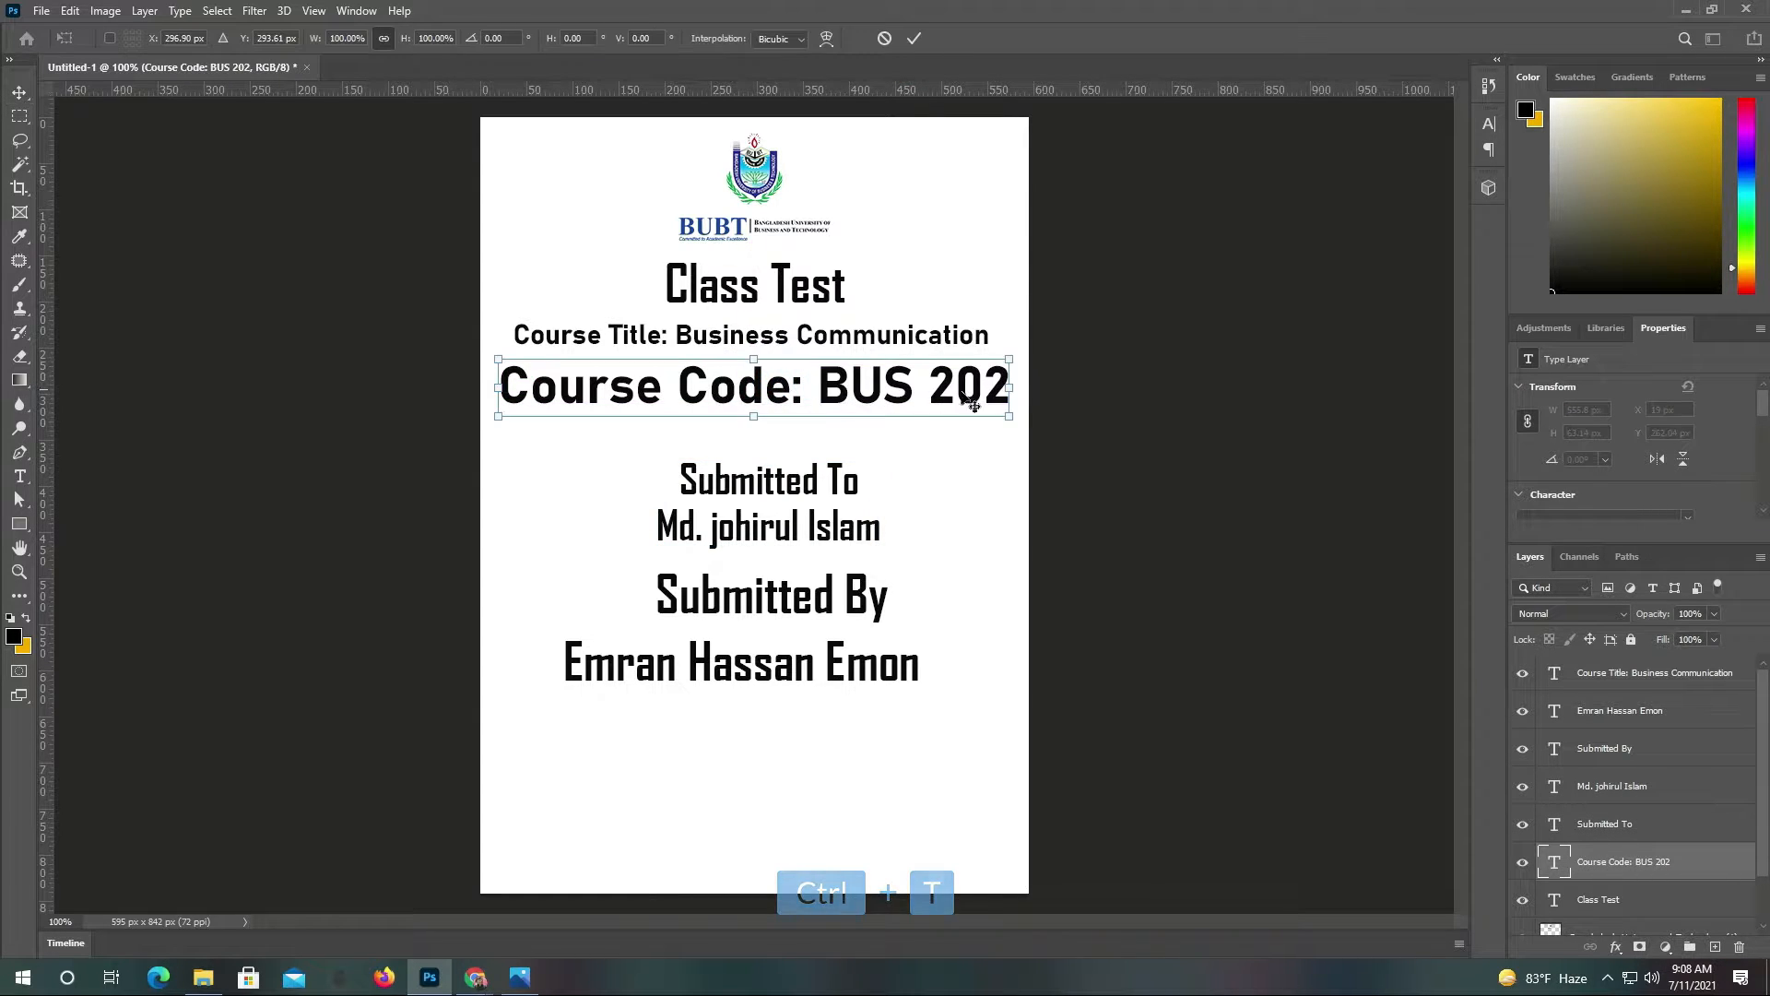
pyautogui.moveTo(1013, 360); pyautogui.dragTo(823, 388)
pyautogui.click(914, 38)
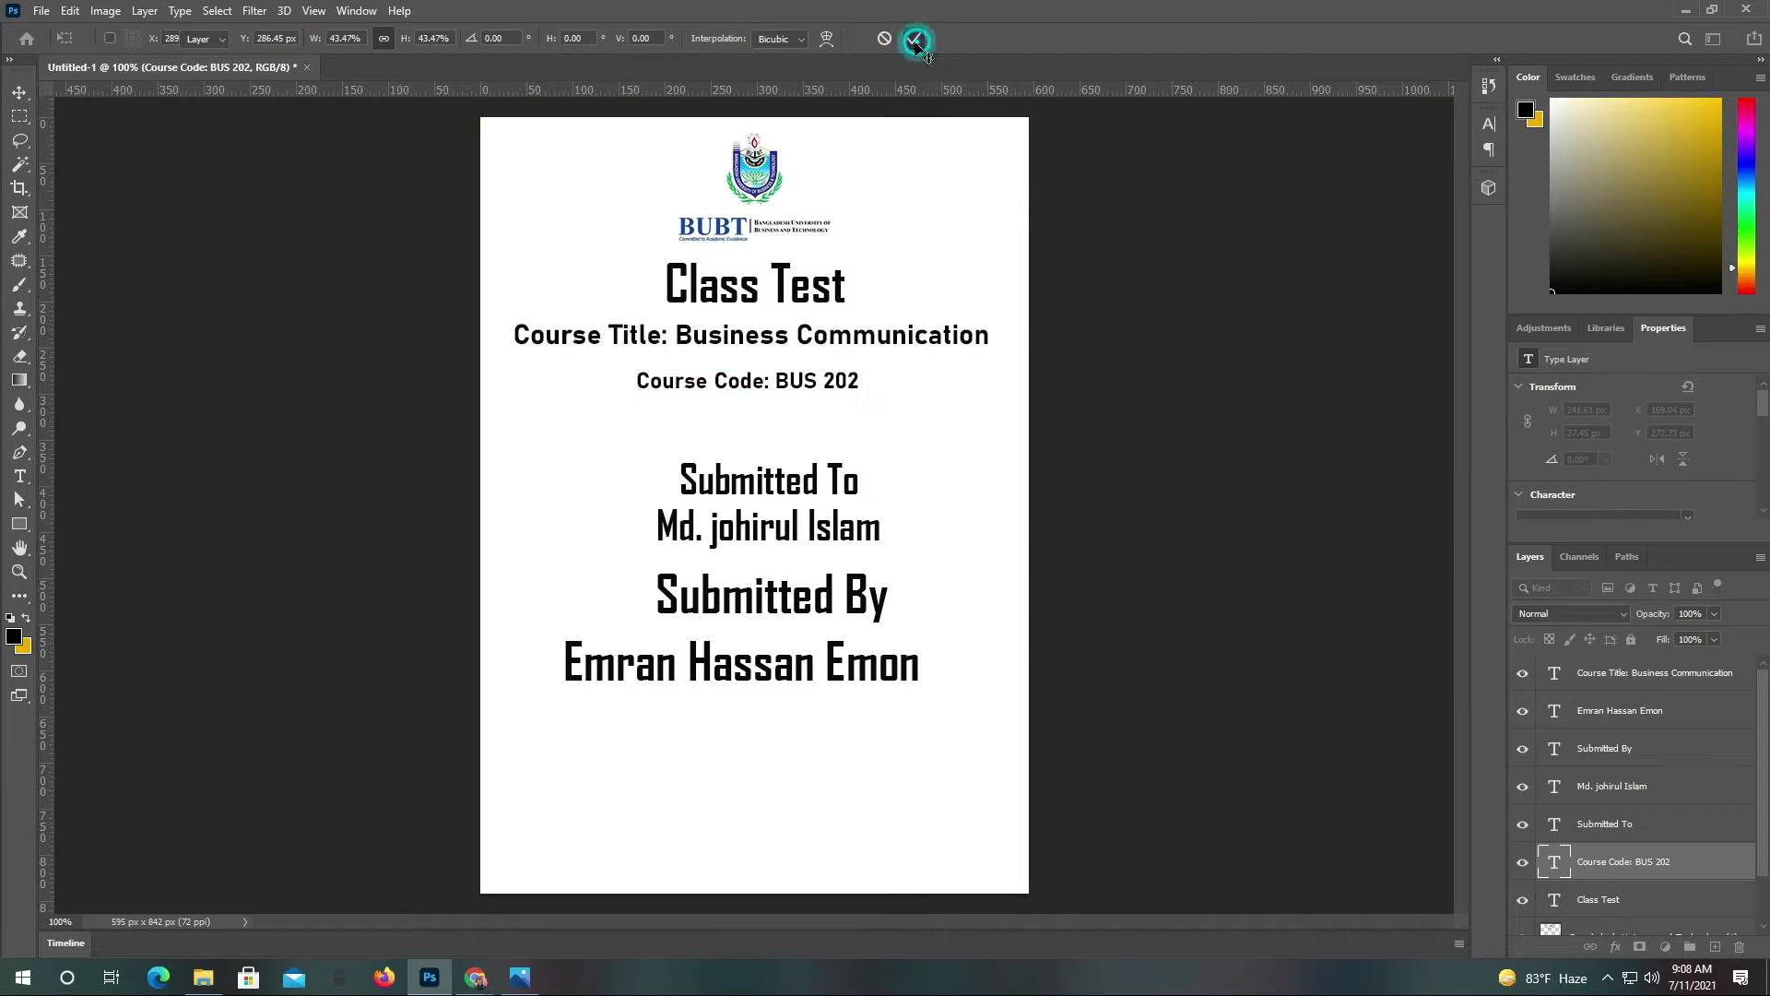
# Move the Submitted By heading about 20 px lower and reposition the student's name line
pyautogui.click(799, 604)
pyautogui.moveTo(798, 604); pyautogui.dragTo(799, 622)
pyautogui.moveTo(793, 683)
pyautogui.mouseDown()
pyautogui.moveTo(802, 732)
pyautogui.moveTo(805, 701)
pyautogui.mouseUp()
pyautogui.click(806, 609)
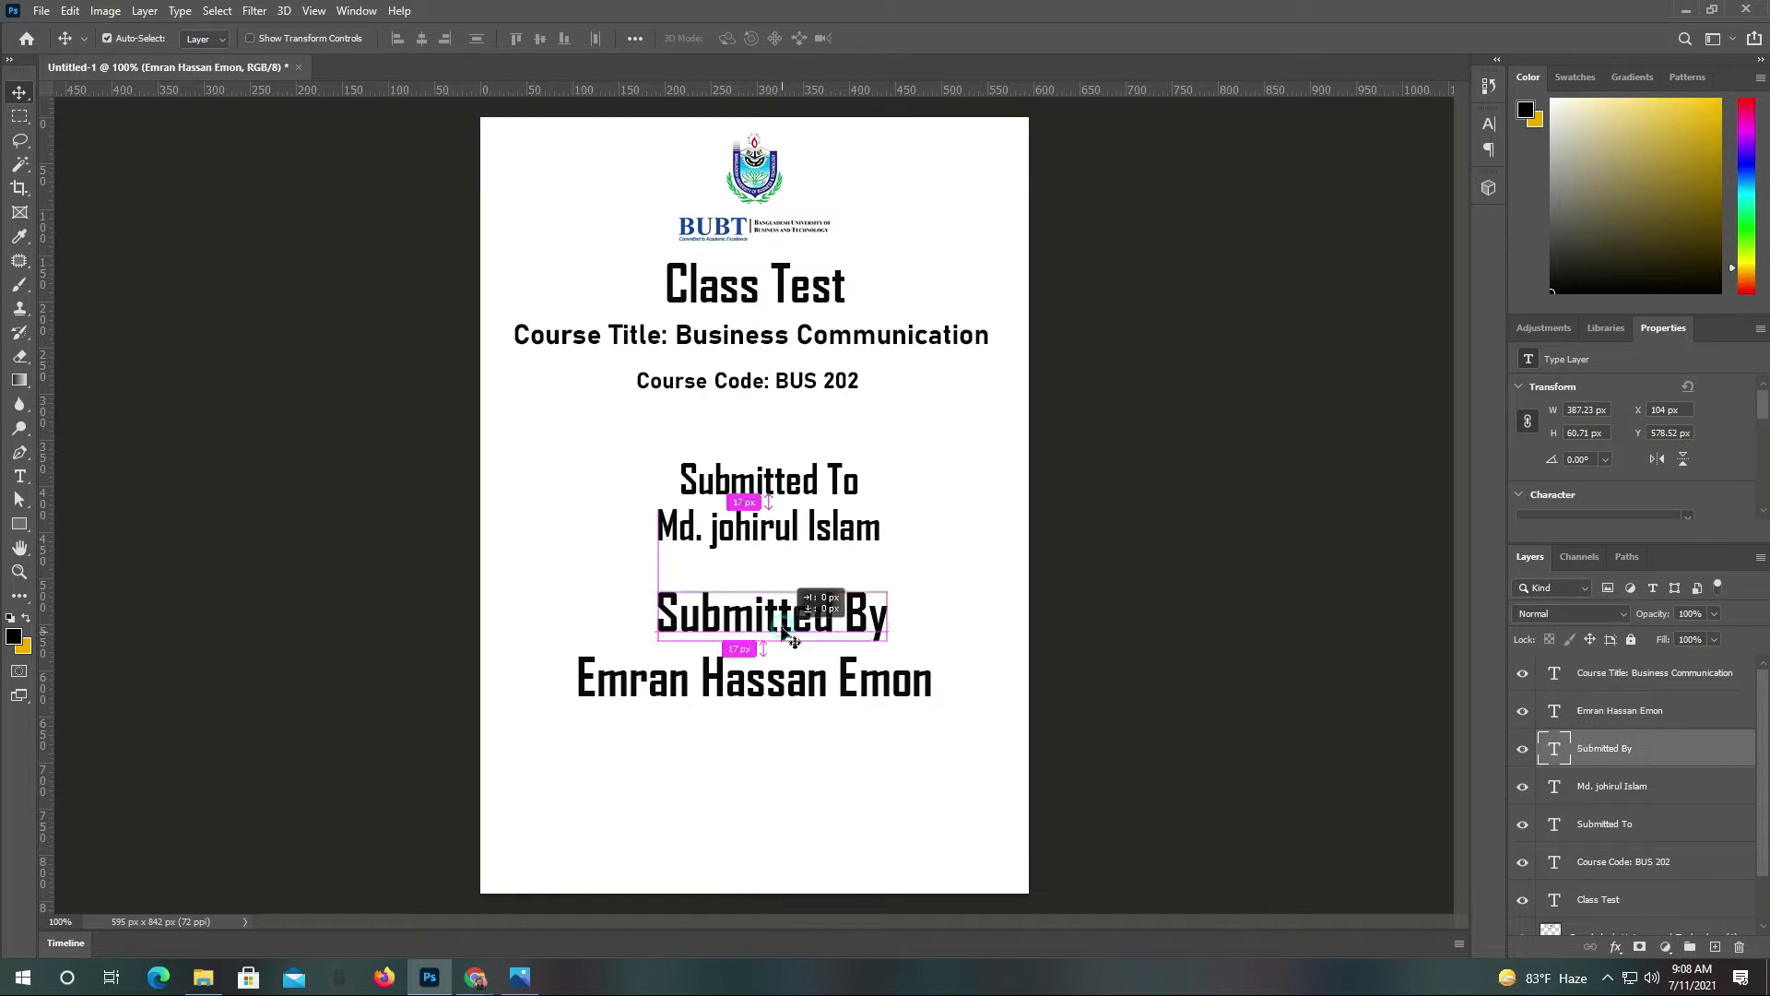
# Change the teacher's name to Regular font style and recentre it horizontally
pyautogui.click(768, 532)
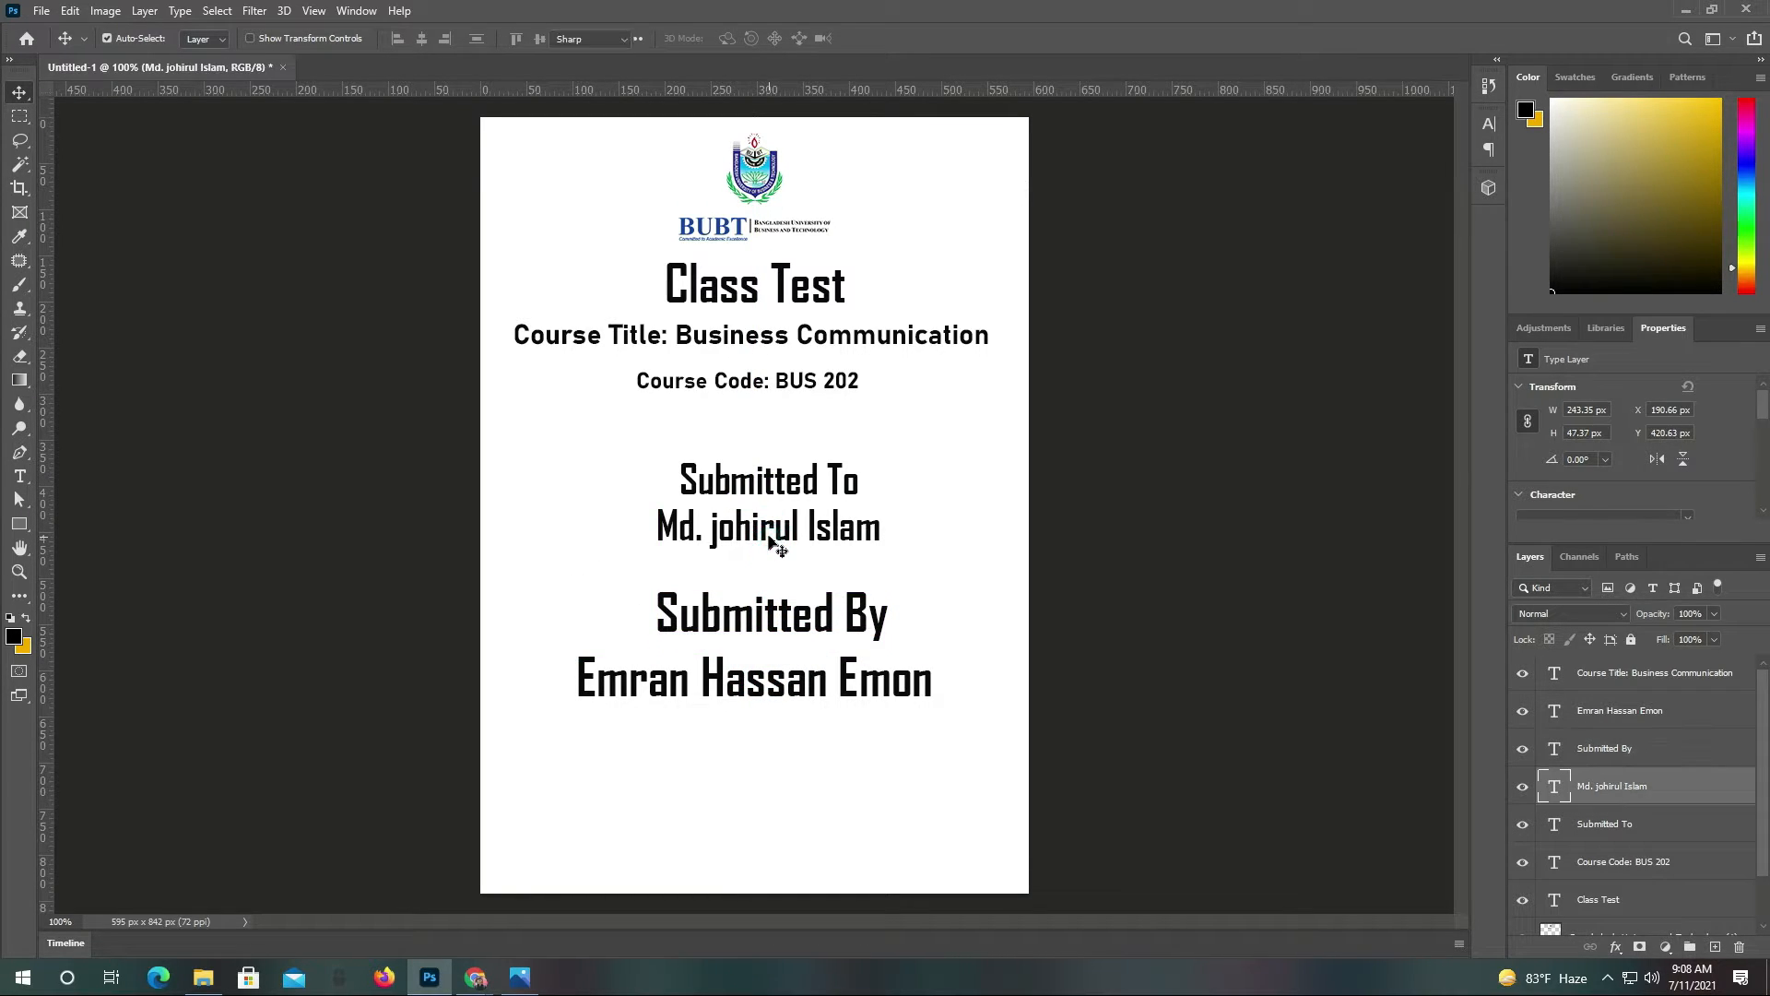
pyautogui.doubleClick(768, 532)
pyautogui.click(398, 39)
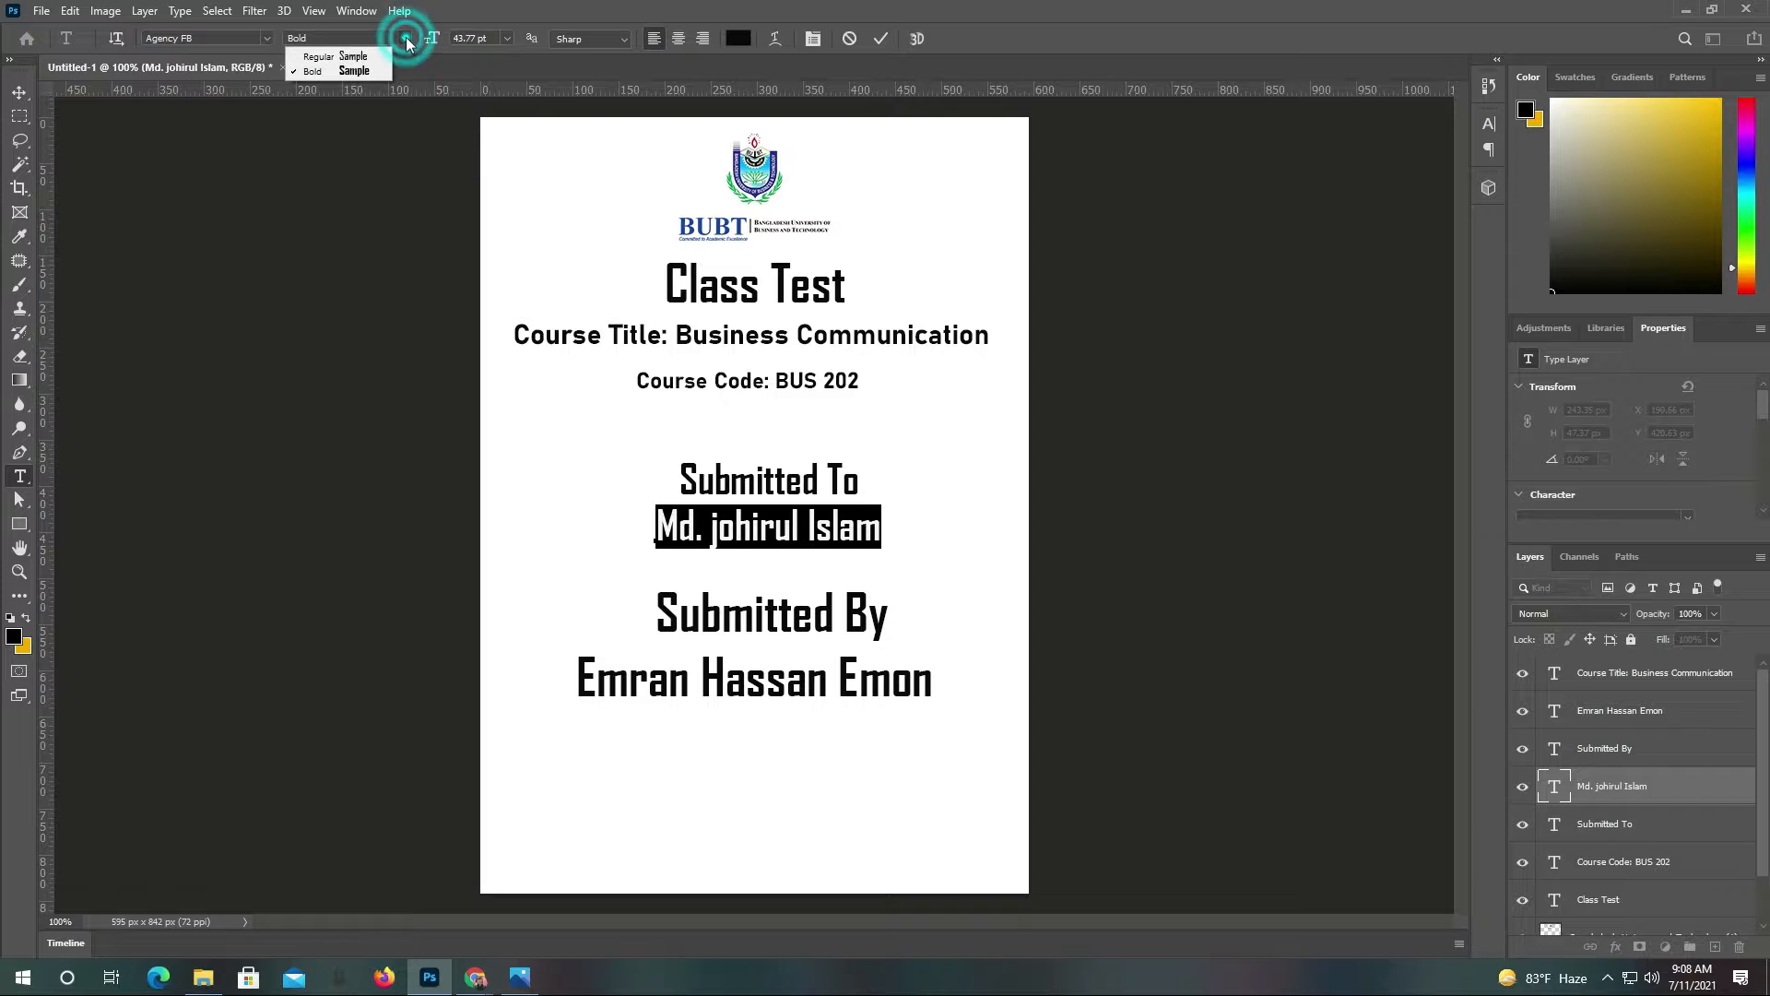
pyautogui.click(368, 56)
pyautogui.click(881, 38)
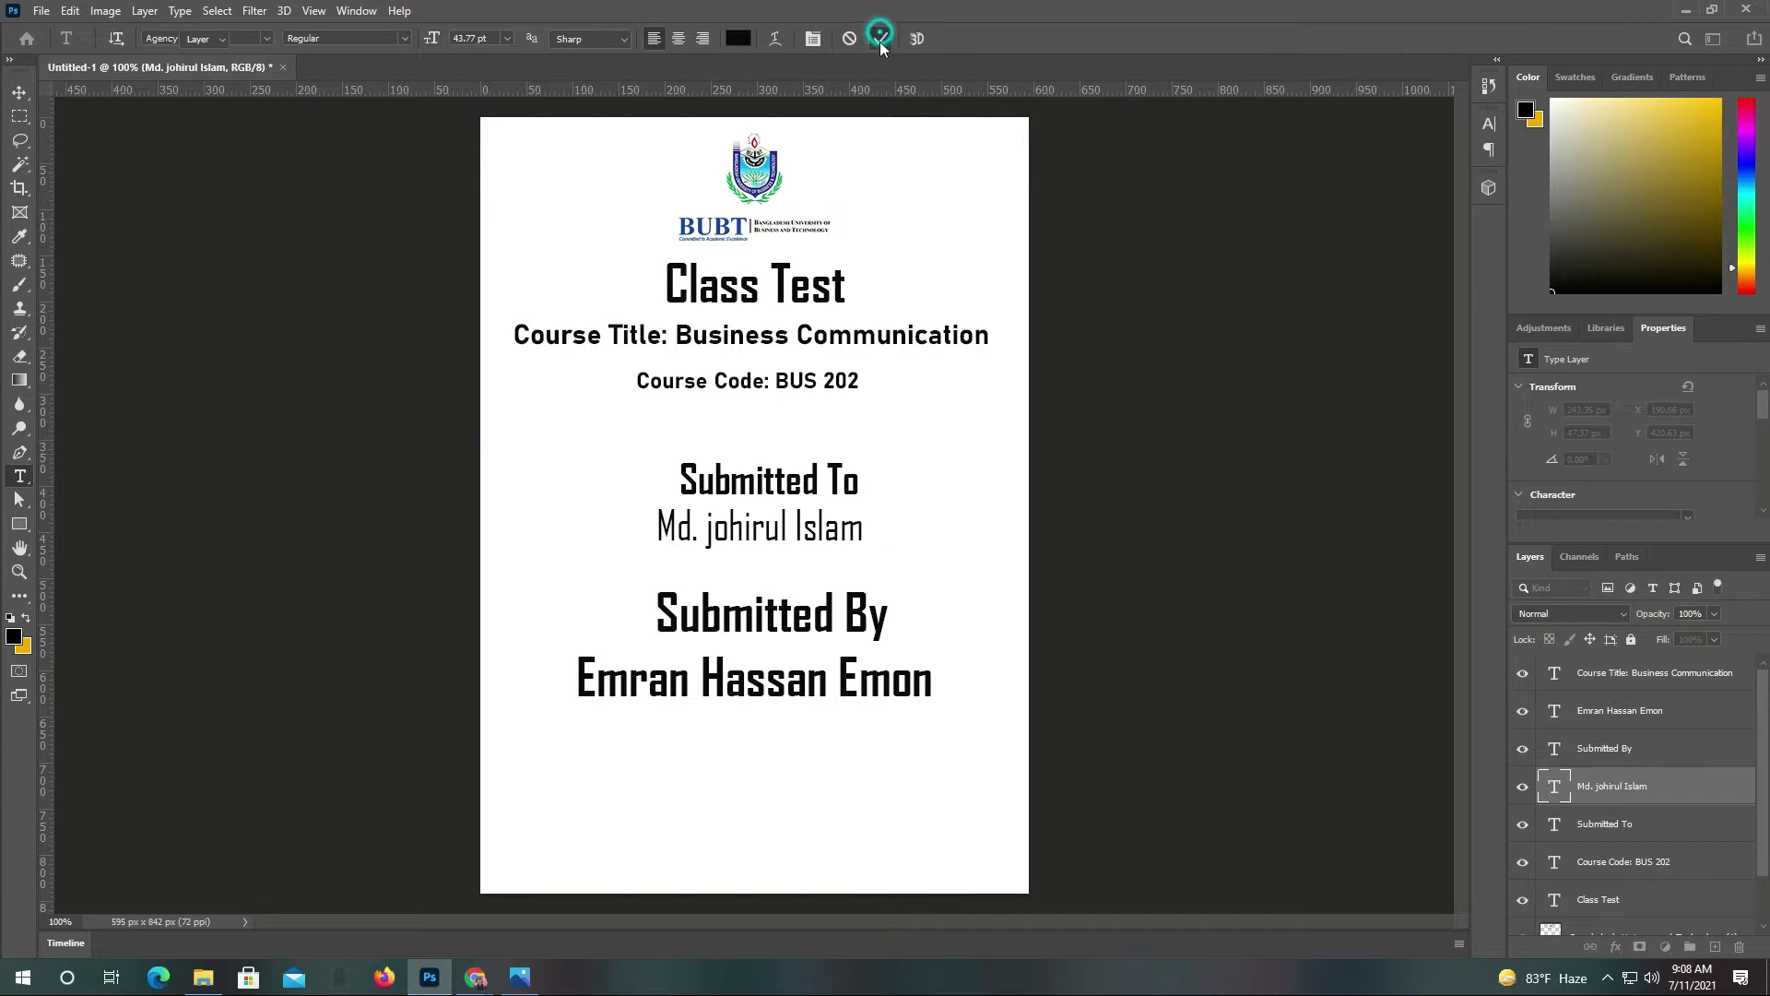
pyautogui.press('v')
pyautogui.moveTo(806, 531); pyautogui.dragTo(817, 529)
# Scale the Submitted By heading and student's name to about 75%, centred under the teacher's name
pyautogui.moveTo(809, 701); pyautogui.dragTo(829, 698)
pyautogui.moveTo(804, 627); pyautogui.dragTo(800, 627)
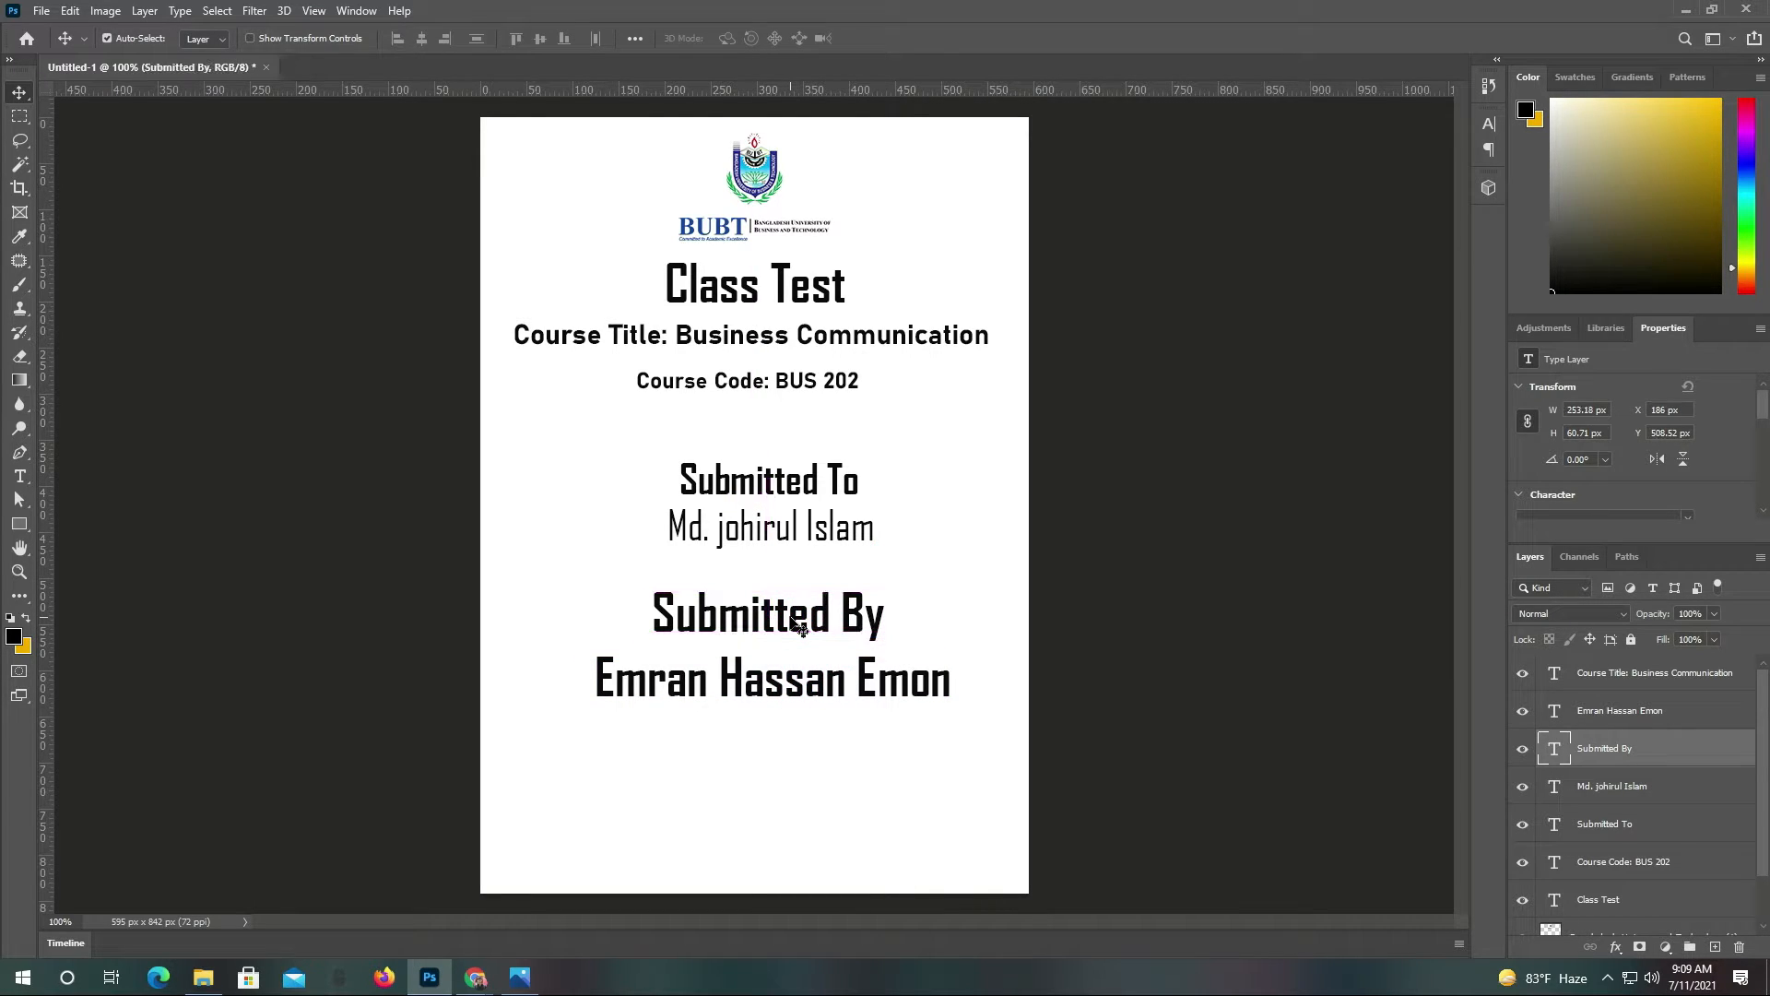
pyautogui.keyDown('shift'); pyautogui.click(812, 684); pyautogui.keyUp('shift')
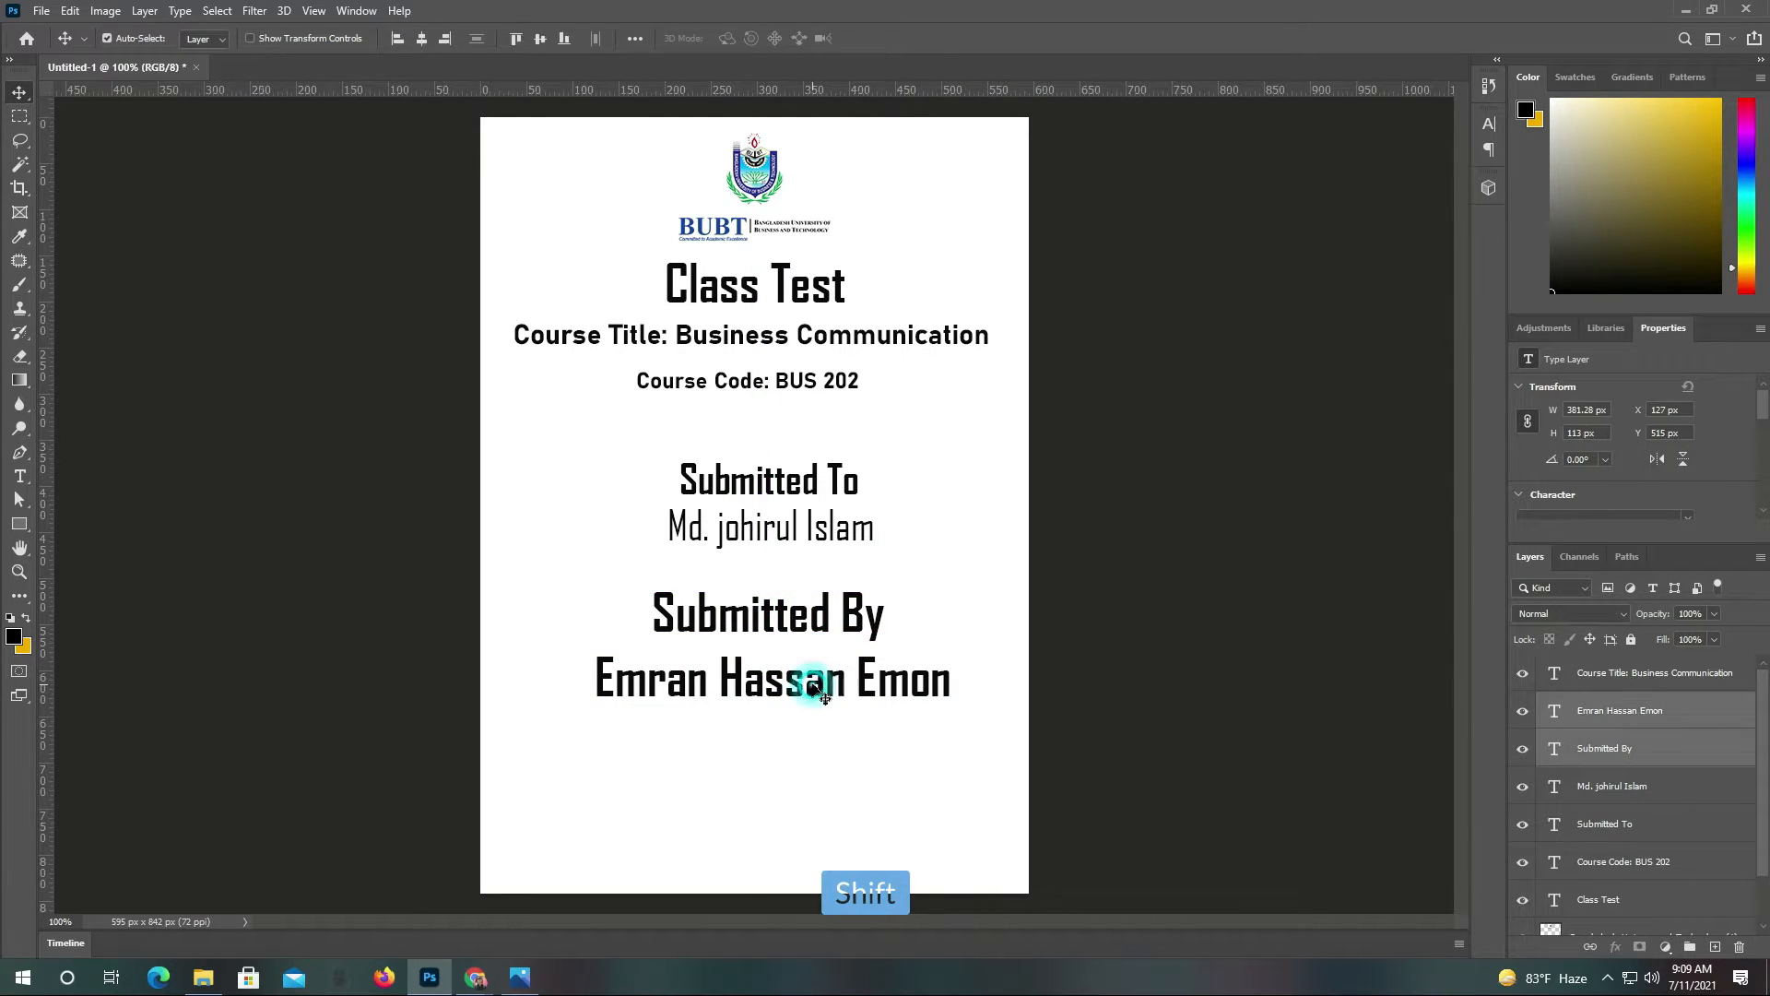
pyautogui.hotkey('ctrl', 't')
pyautogui.moveTo(948, 592); pyautogui.dragTo(807, 614)
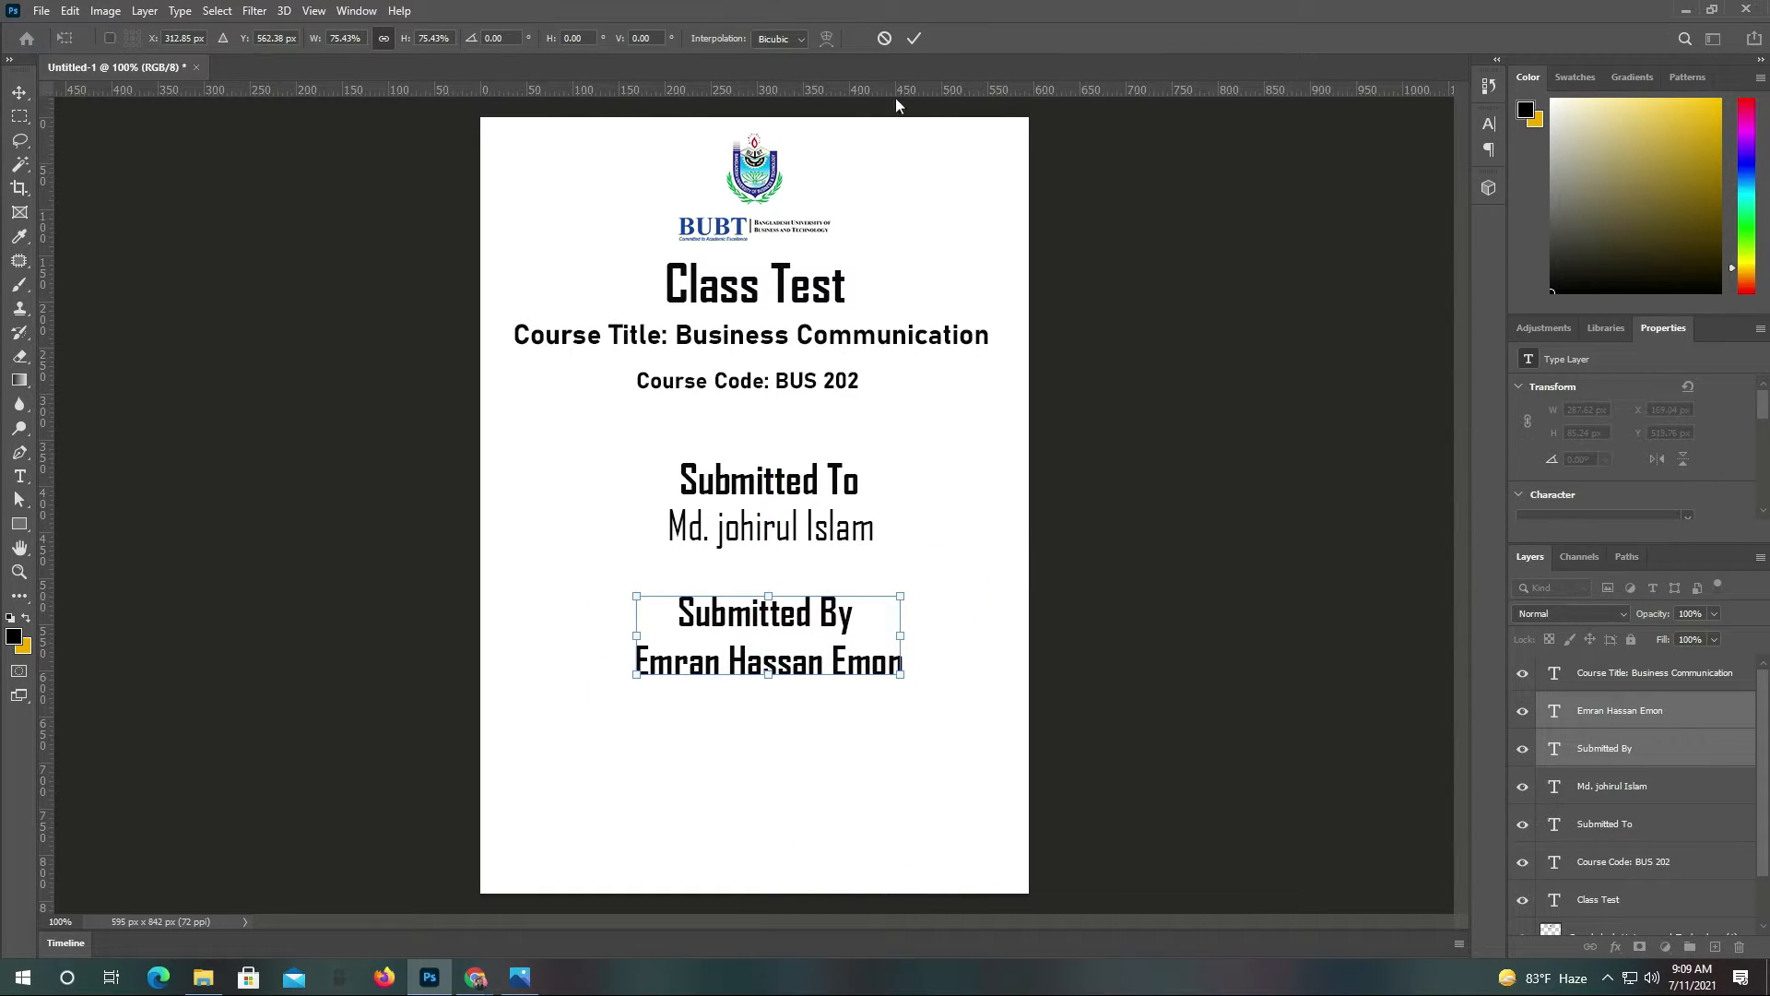
pyautogui.click(914, 38)
pyautogui.click(821, 714)
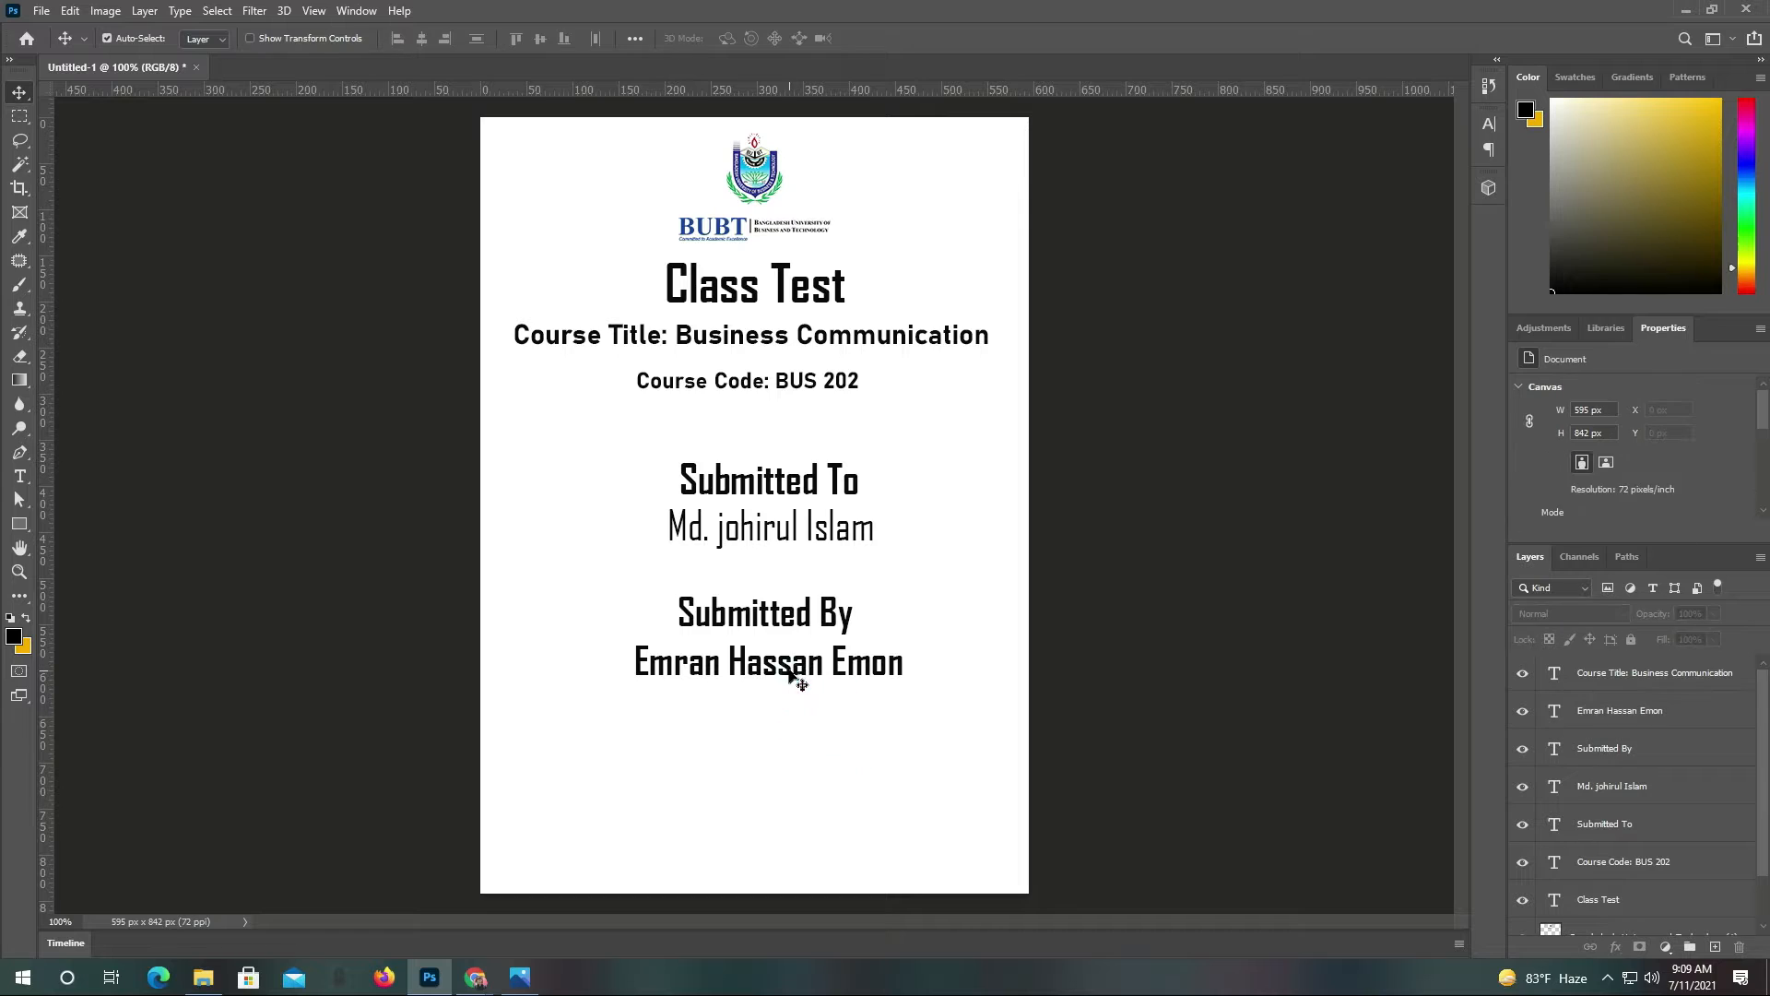
pyautogui.click(792, 672)
pyautogui.click(788, 612)
pyautogui.moveTo(790, 674); pyautogui.dragTo(799, 680)
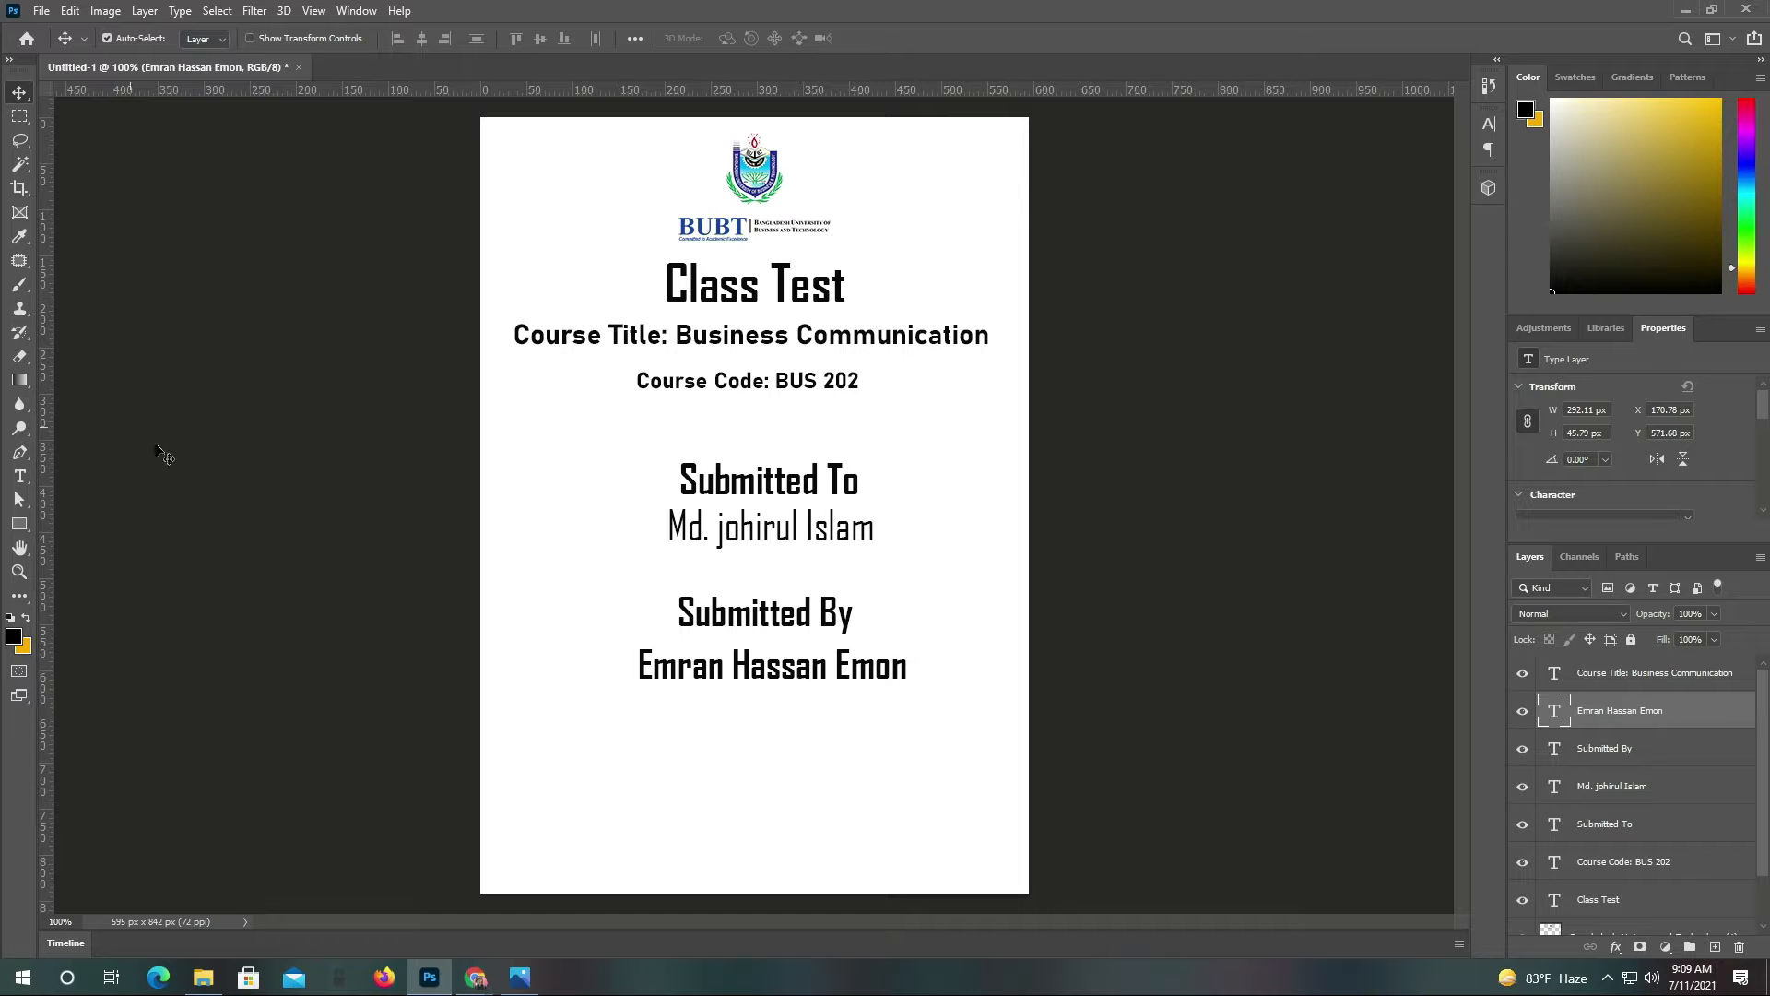
# Add an 'Inter your id' label in 30 pt Bahnschrift below the student's name
pyautogui.click(18, 526)
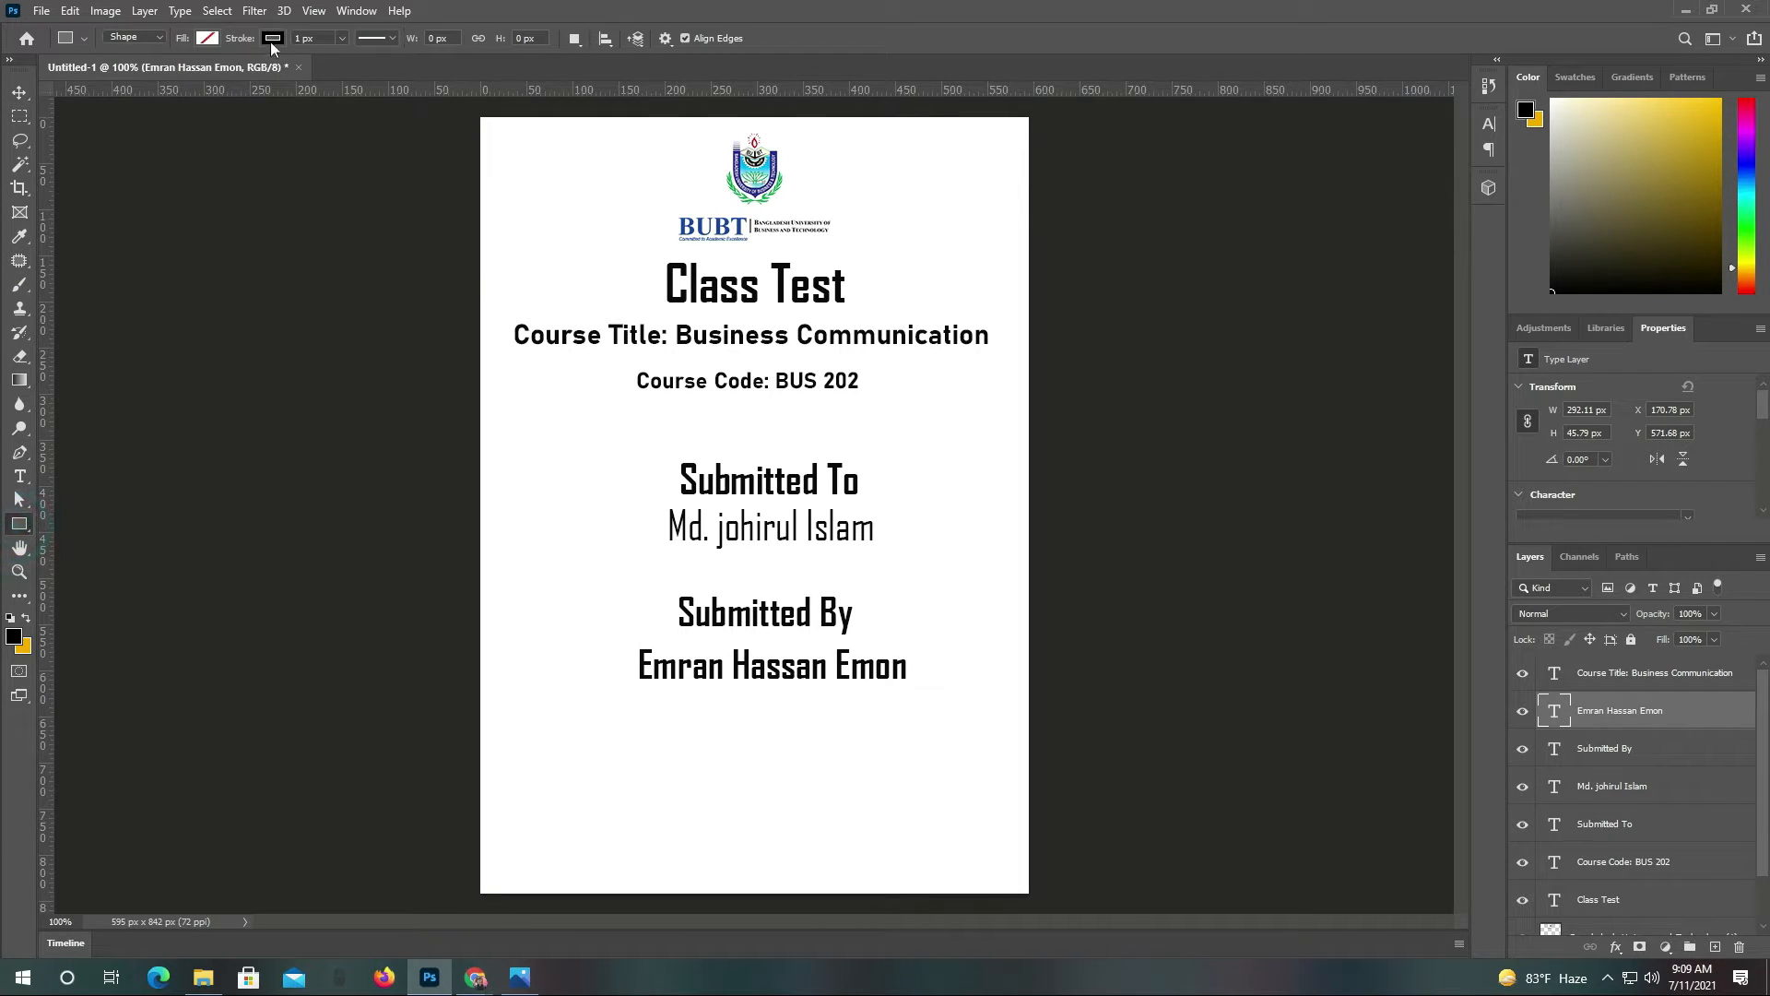
pyautogui.hotkey('ctrl', '+')
pyautogui.press('t')
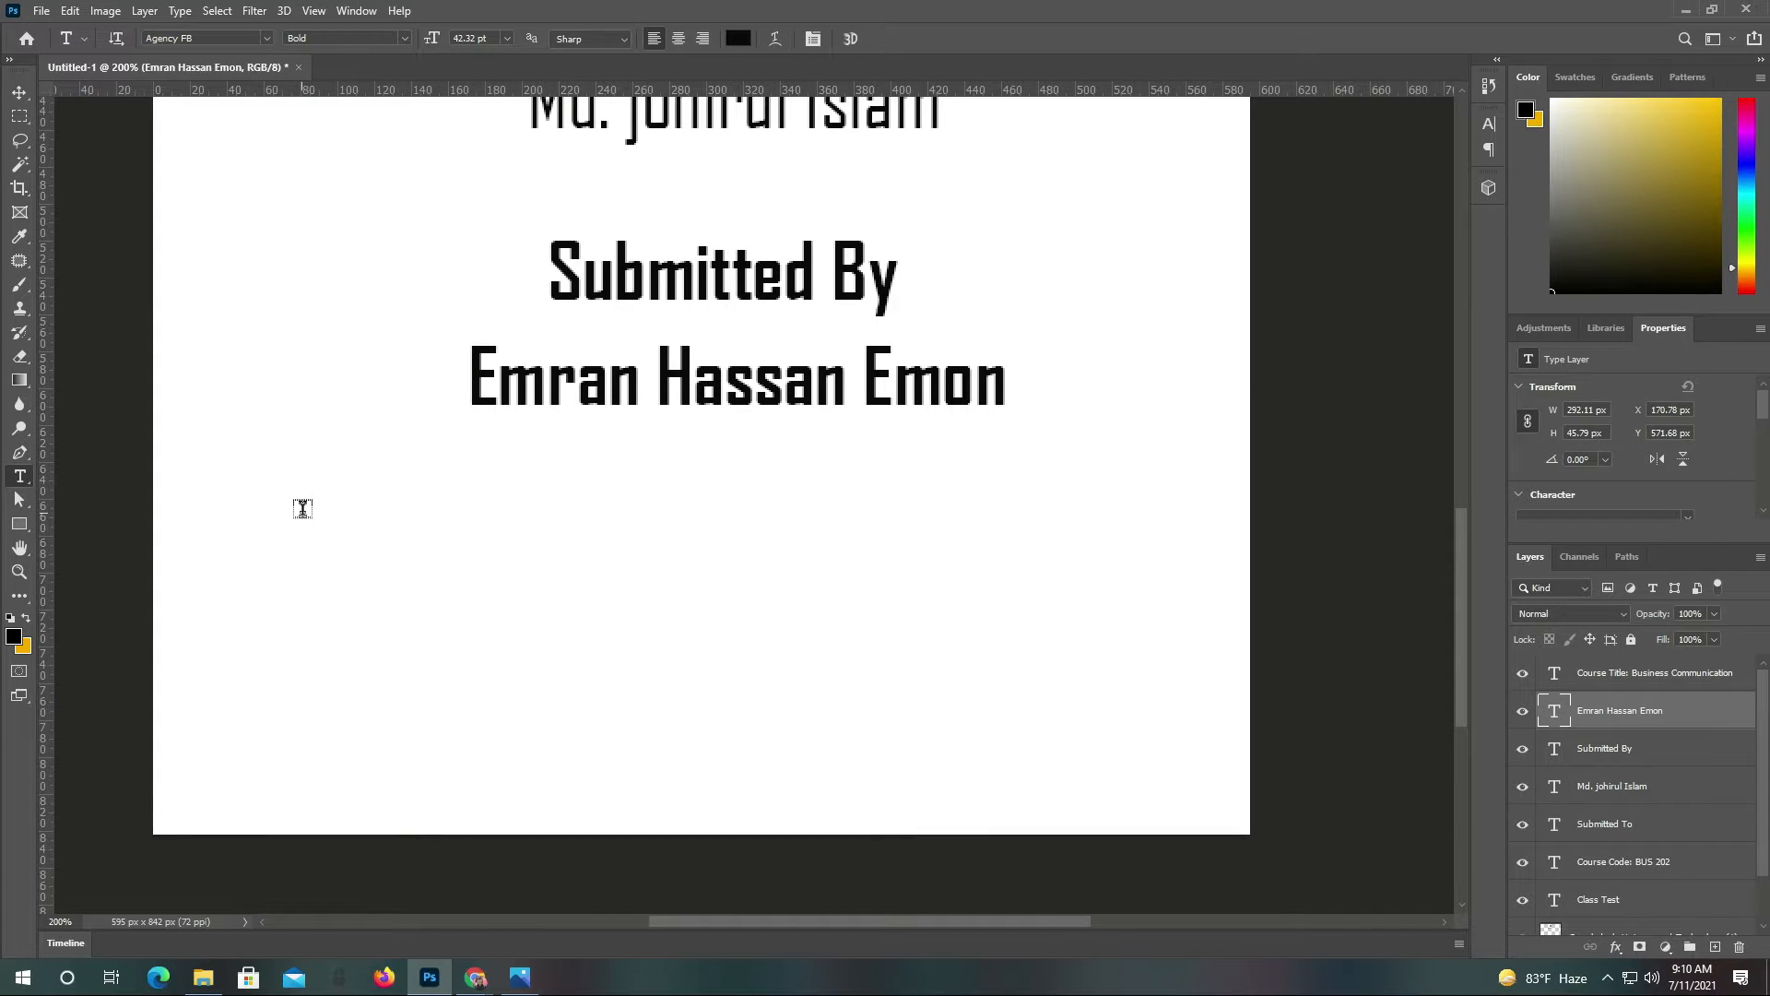
pyautogui.click(286, 520)
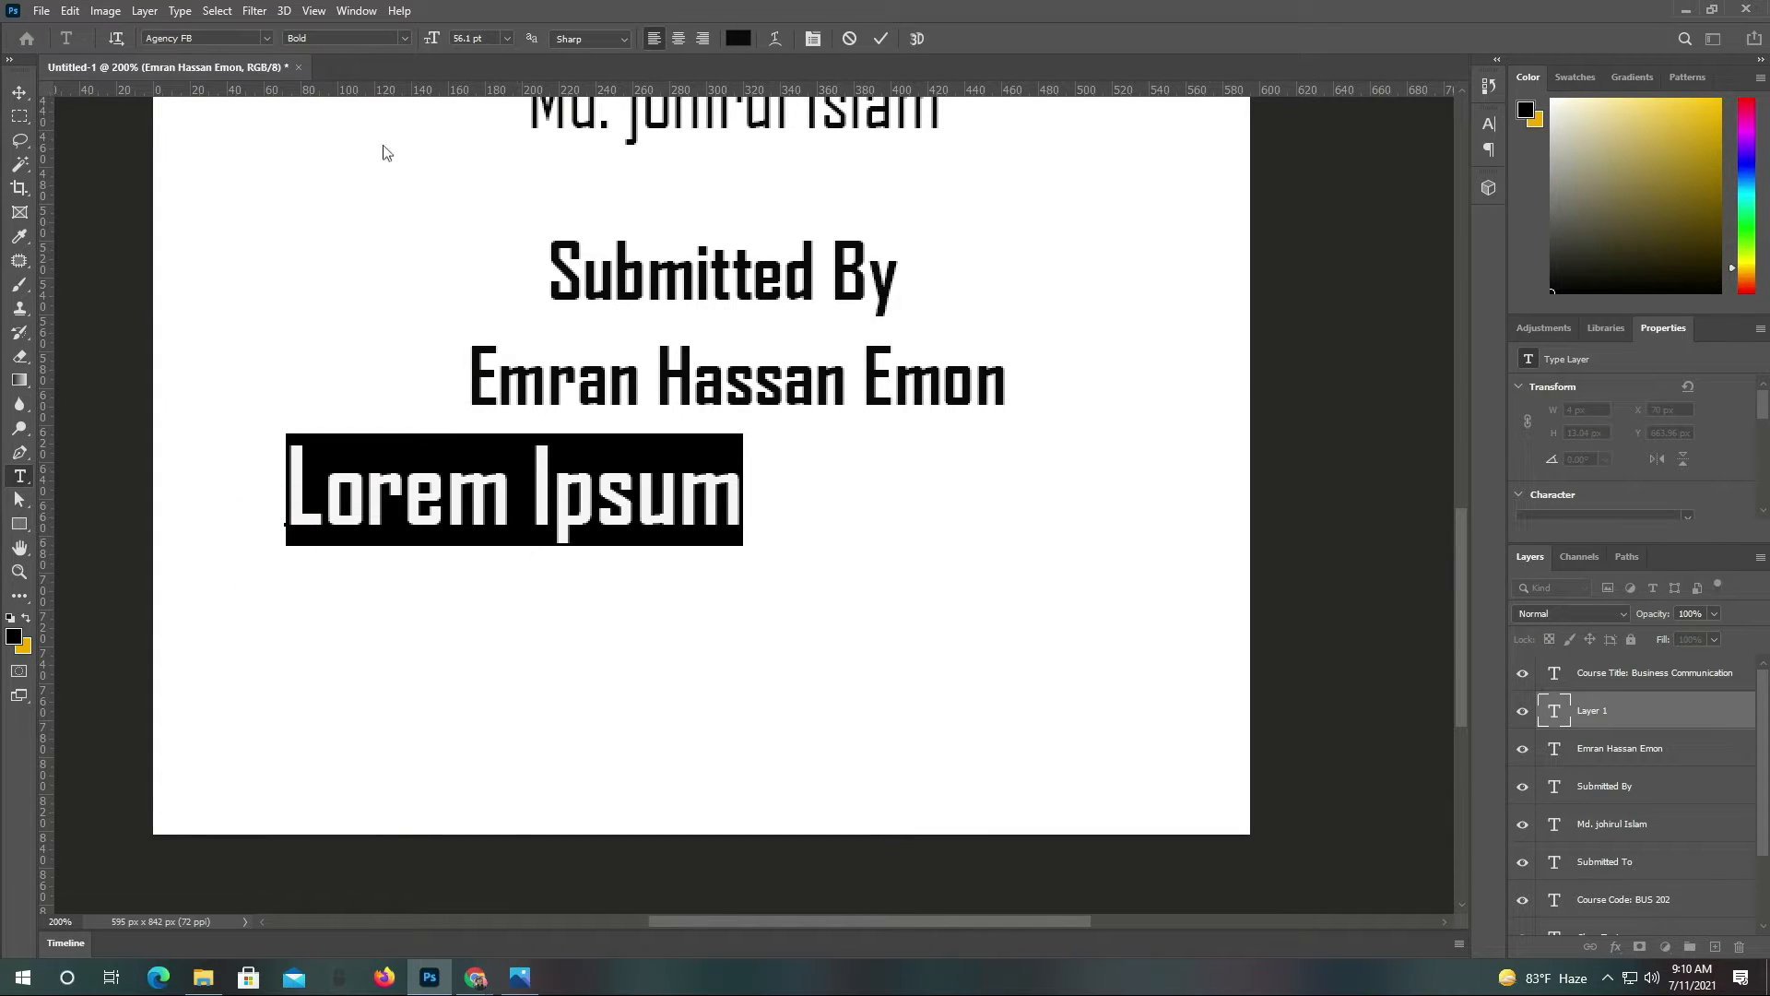
pyautogui.click(508, 38)
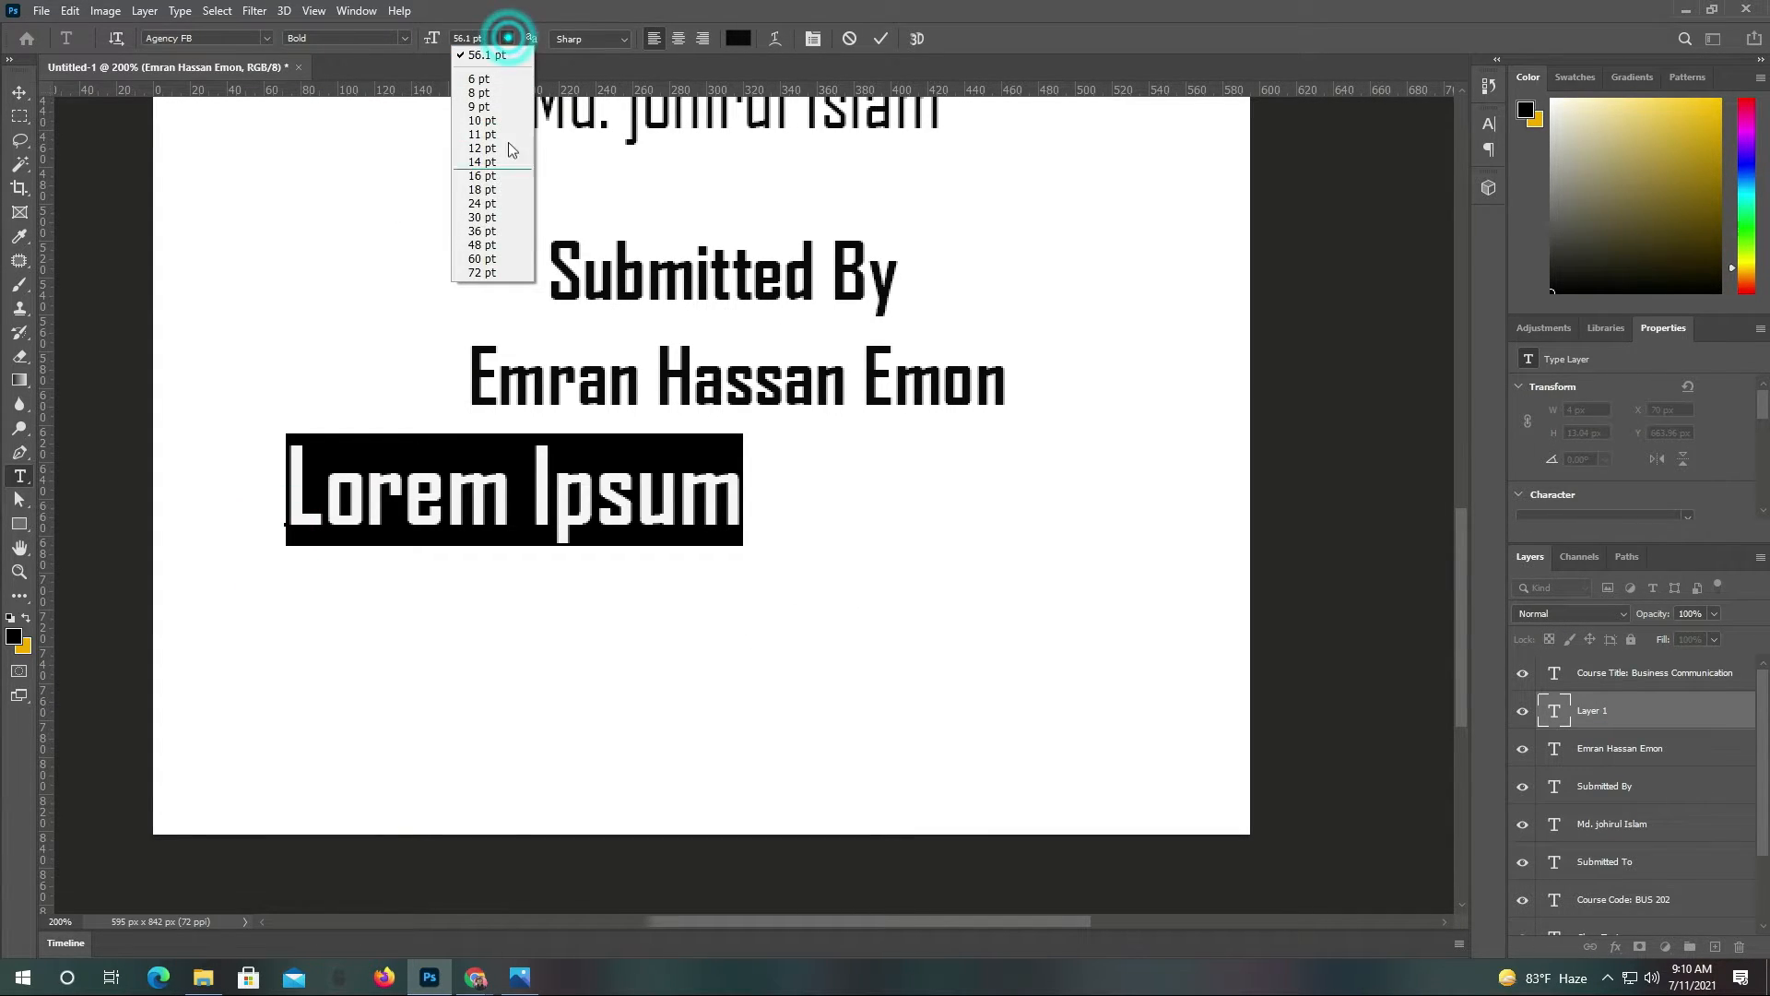
pyautogui.click(482, 217)
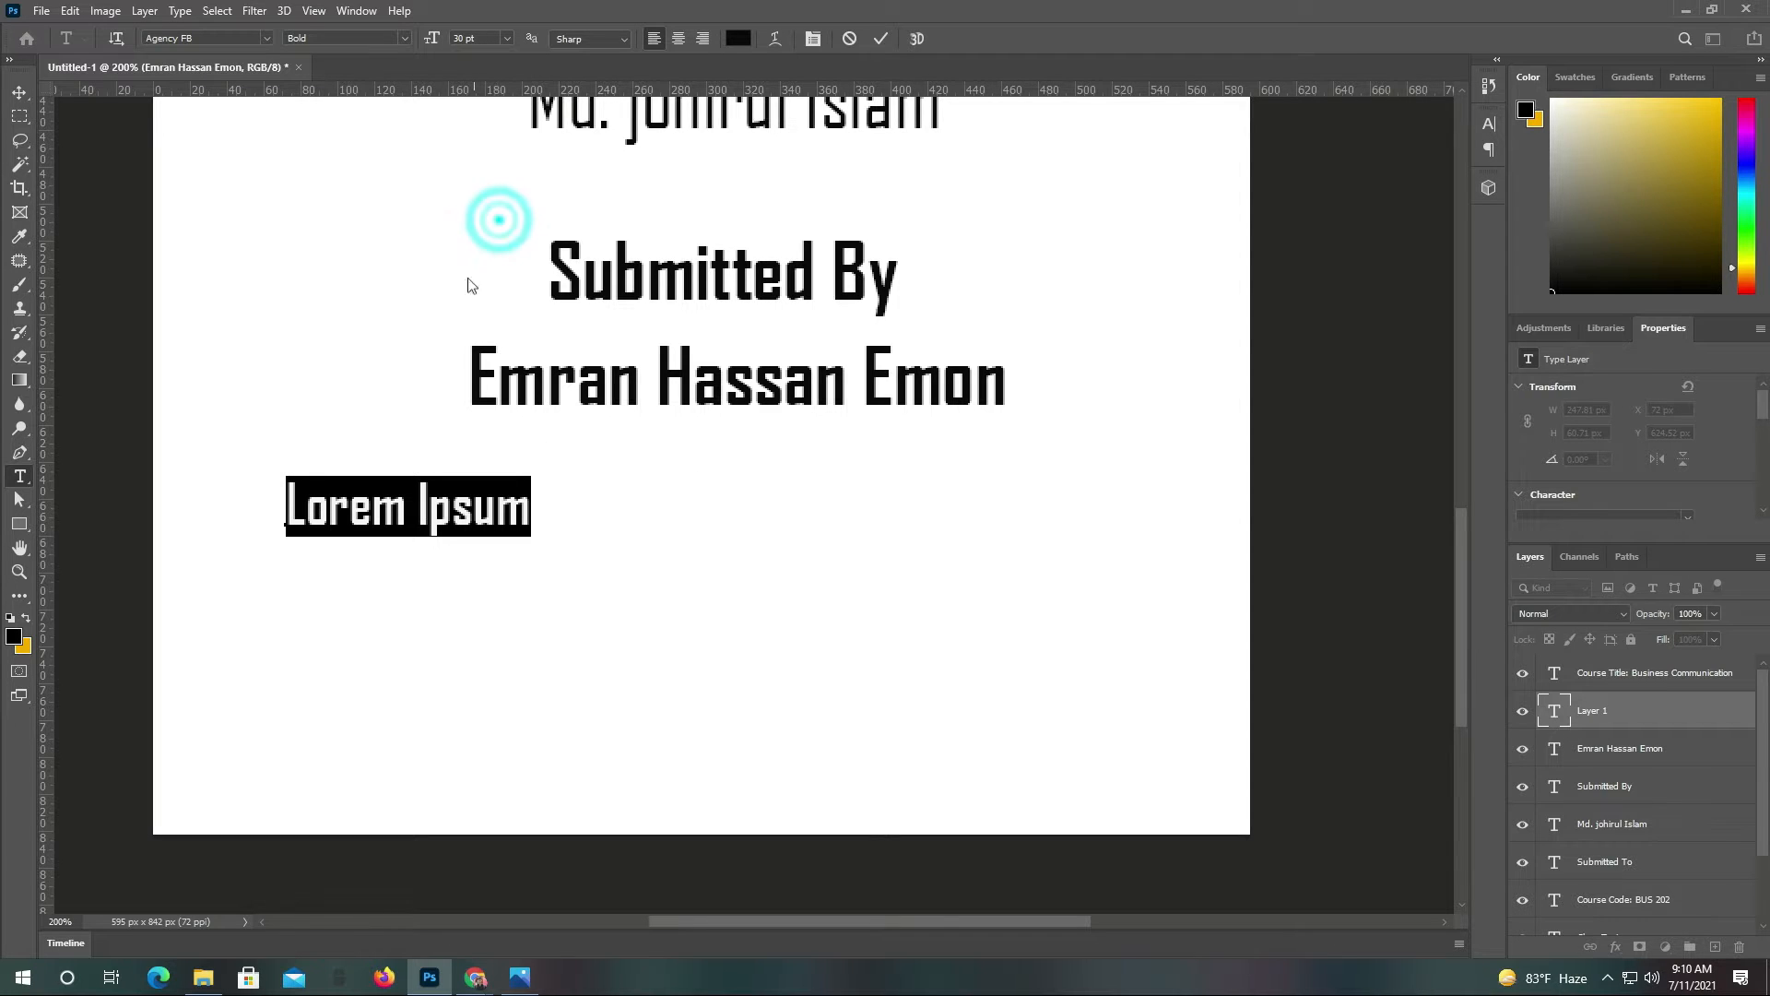
pyautogui.click(255, 40)
pyautogui.click(410, 114)
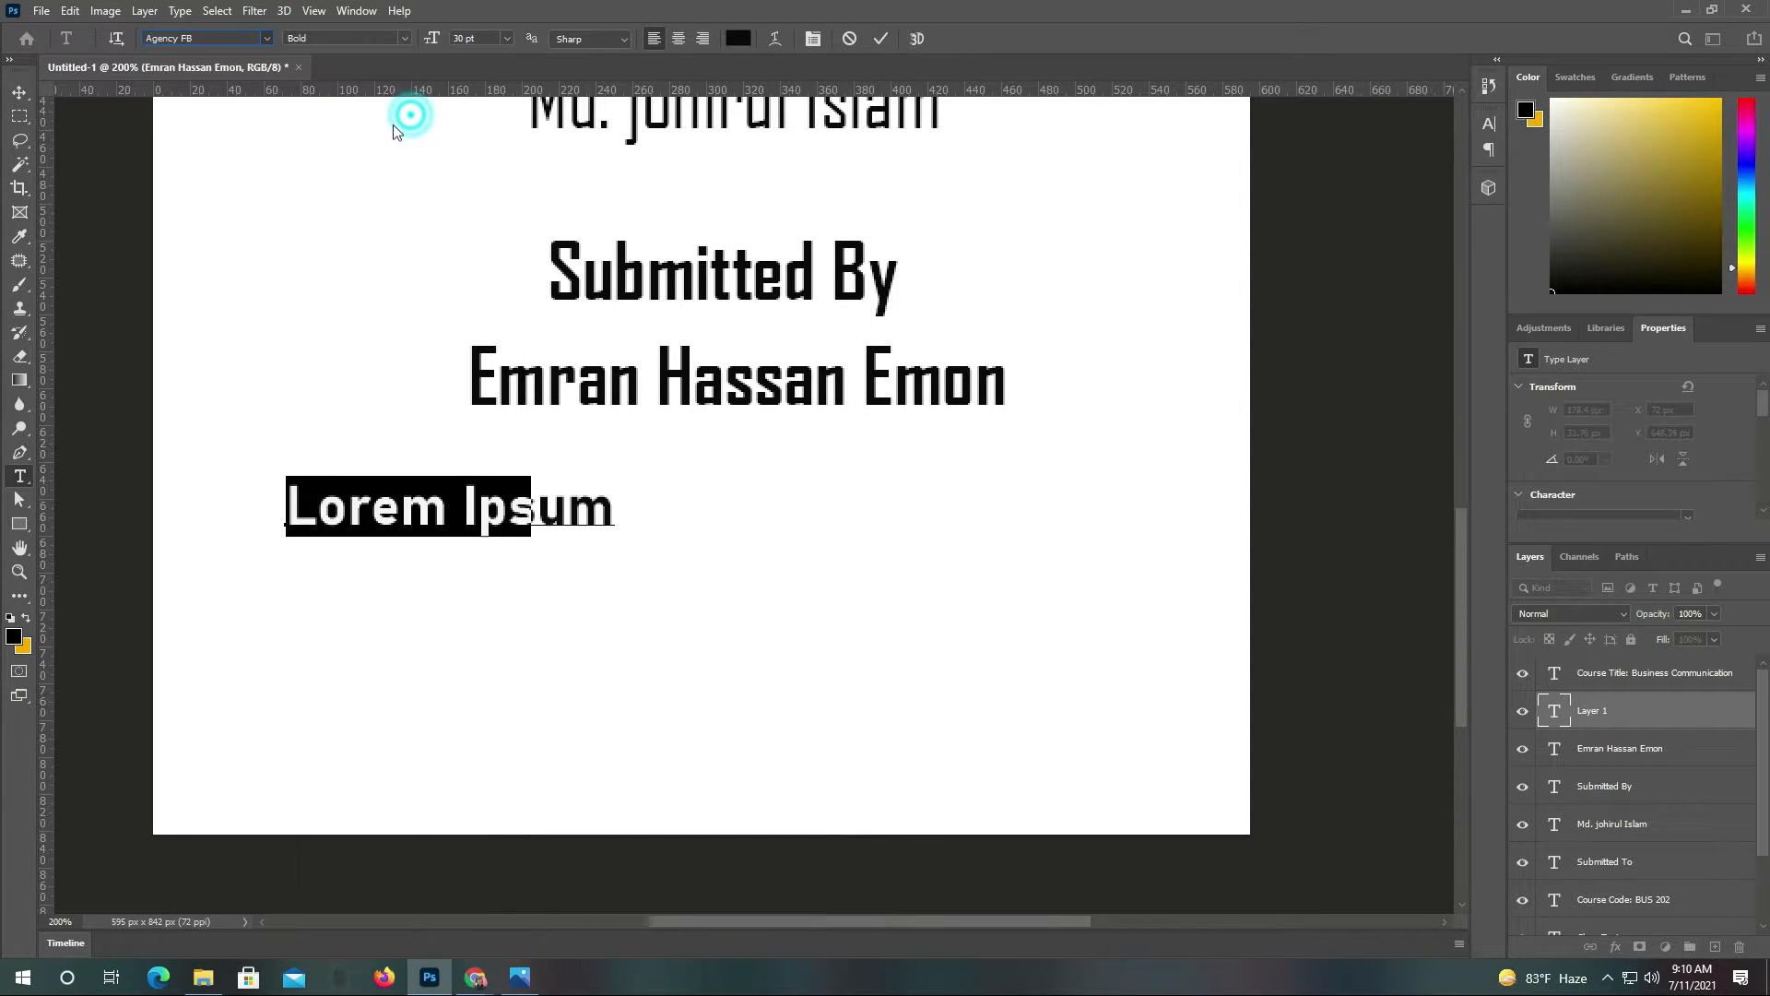
pyautogui.write('In')
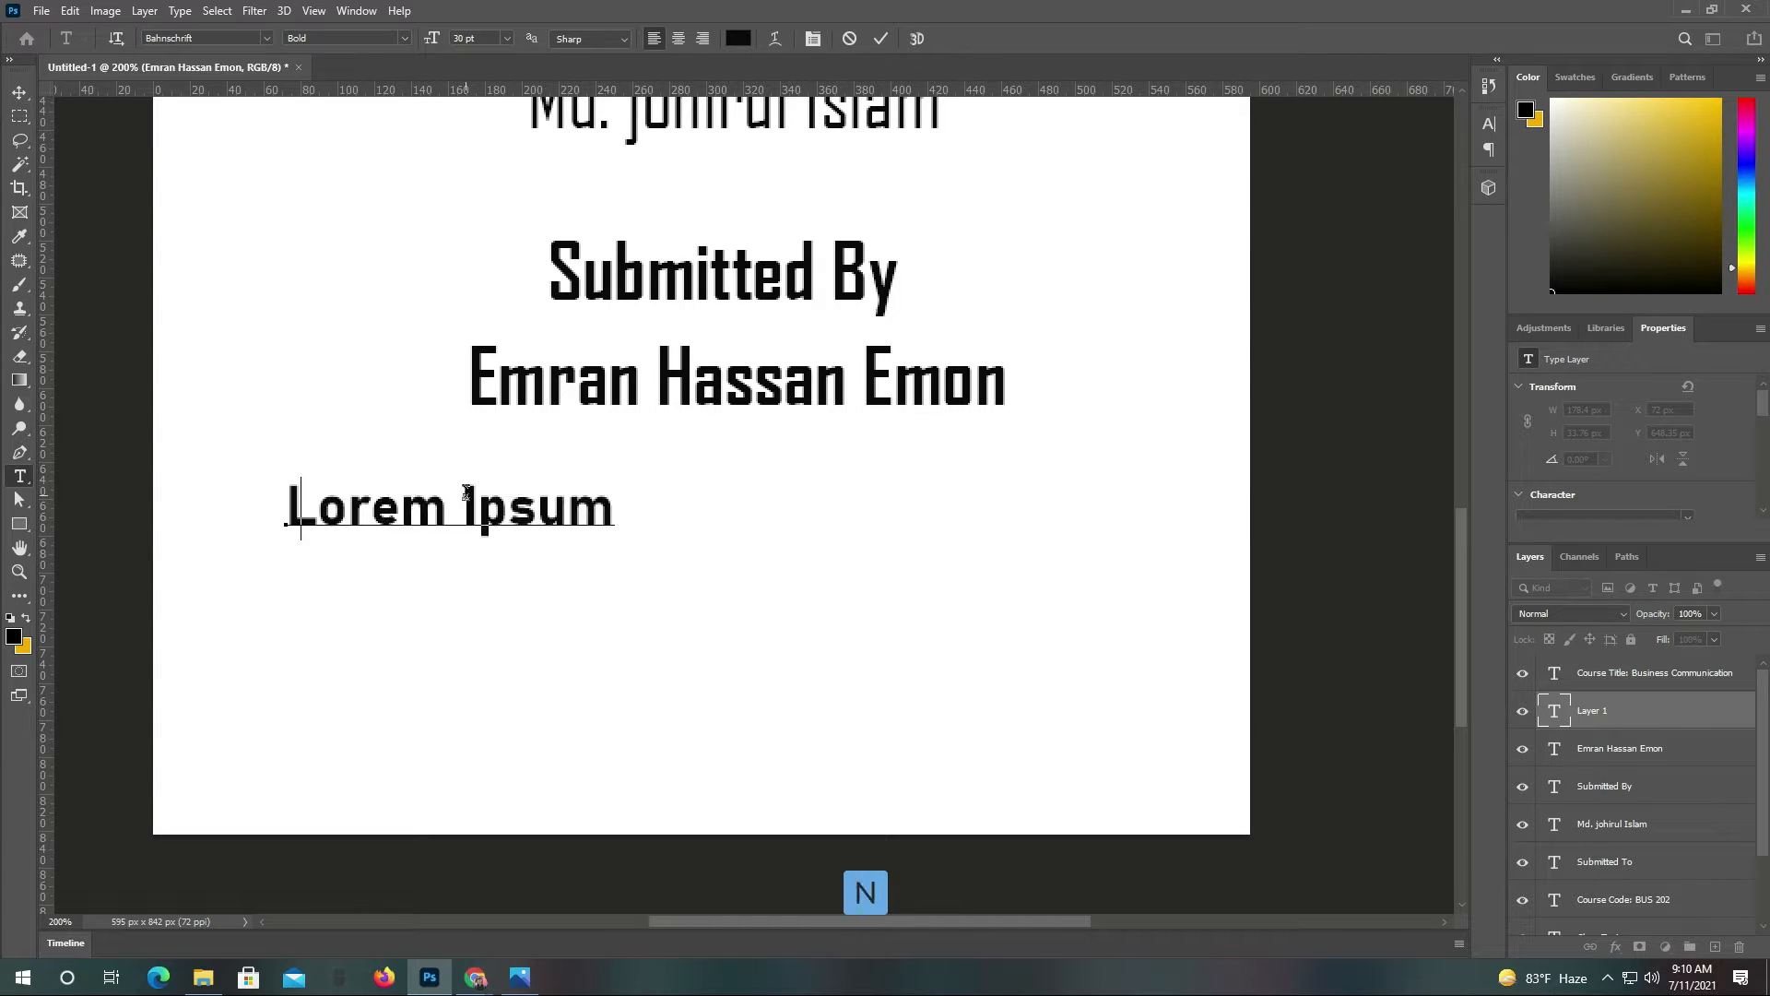
pyautogui.write('te')
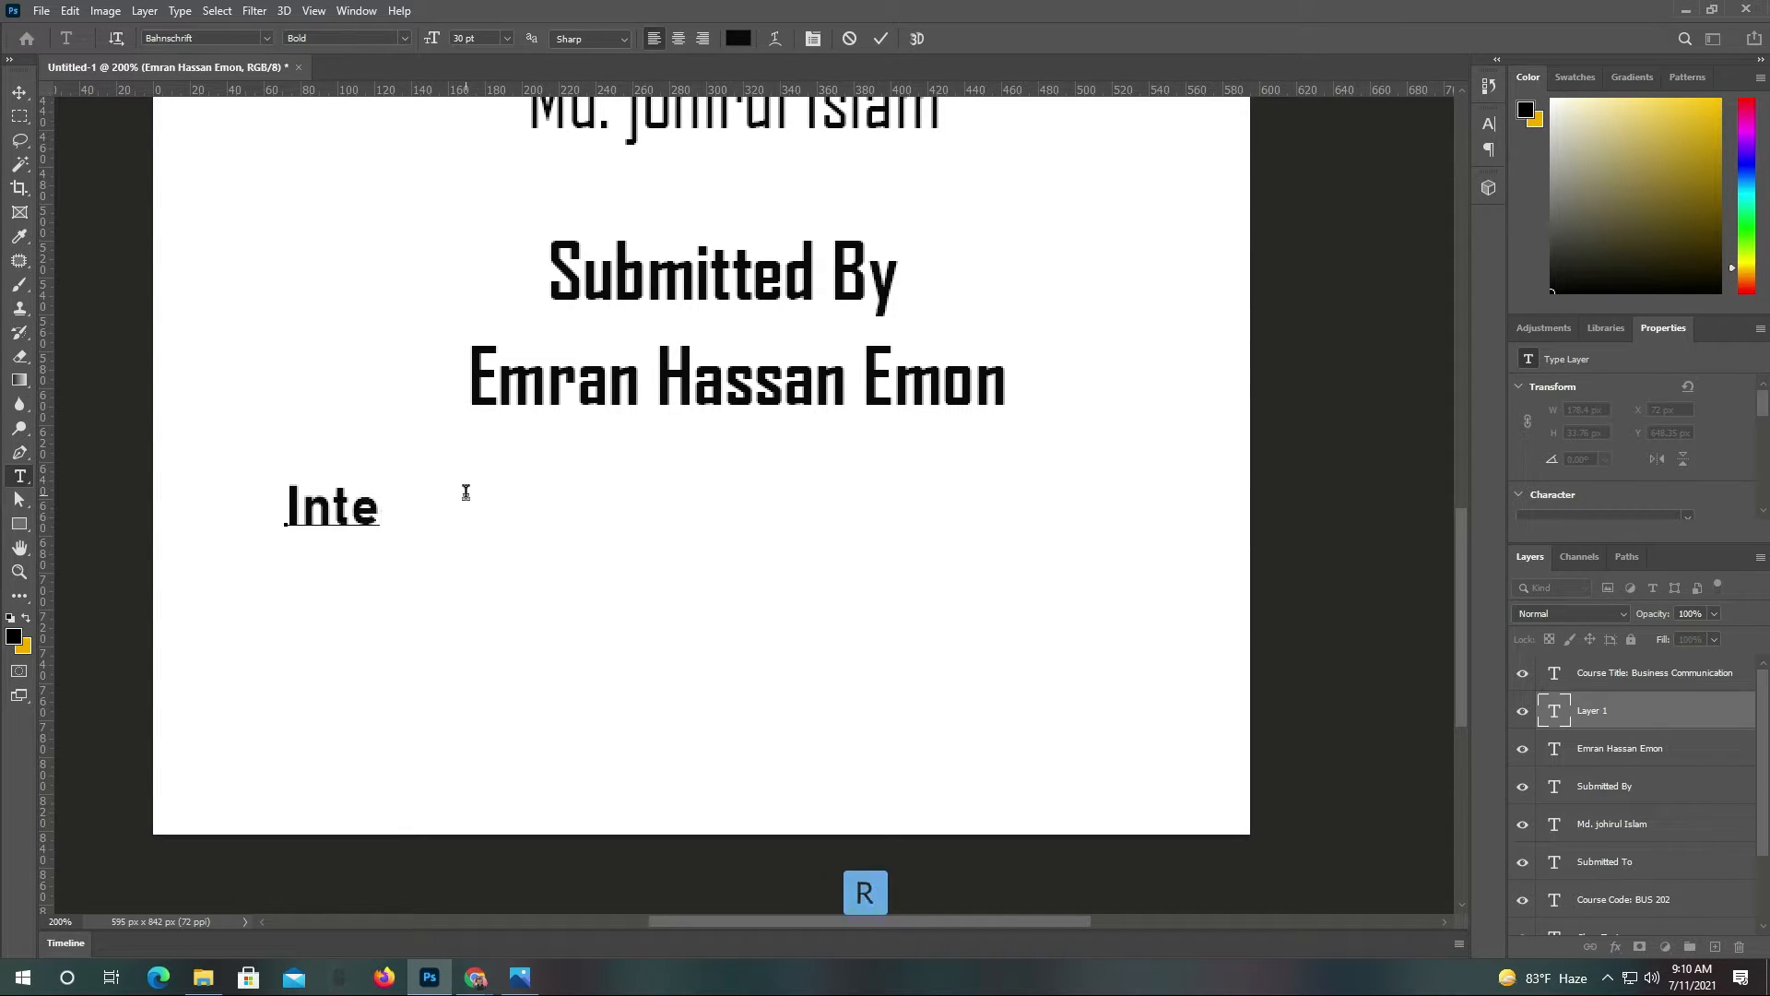
pyautogui.write('r your i')
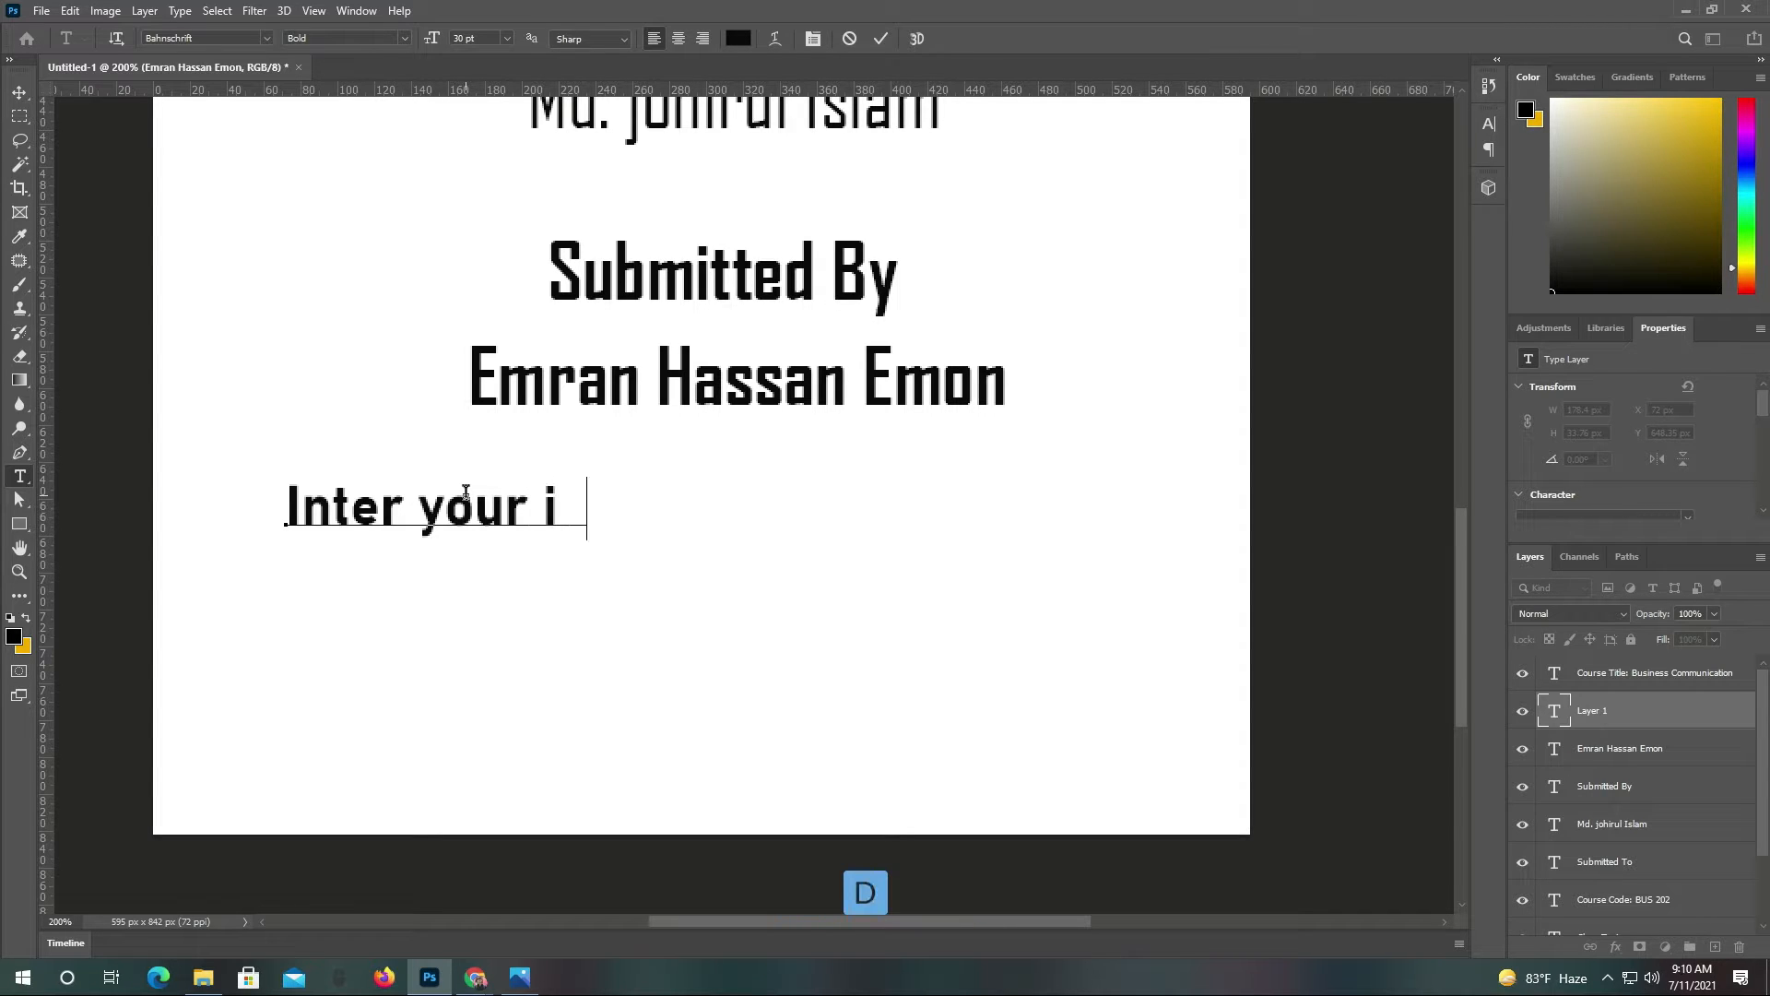
pyautogui.write('d')
pyautogui.click(881, 38)
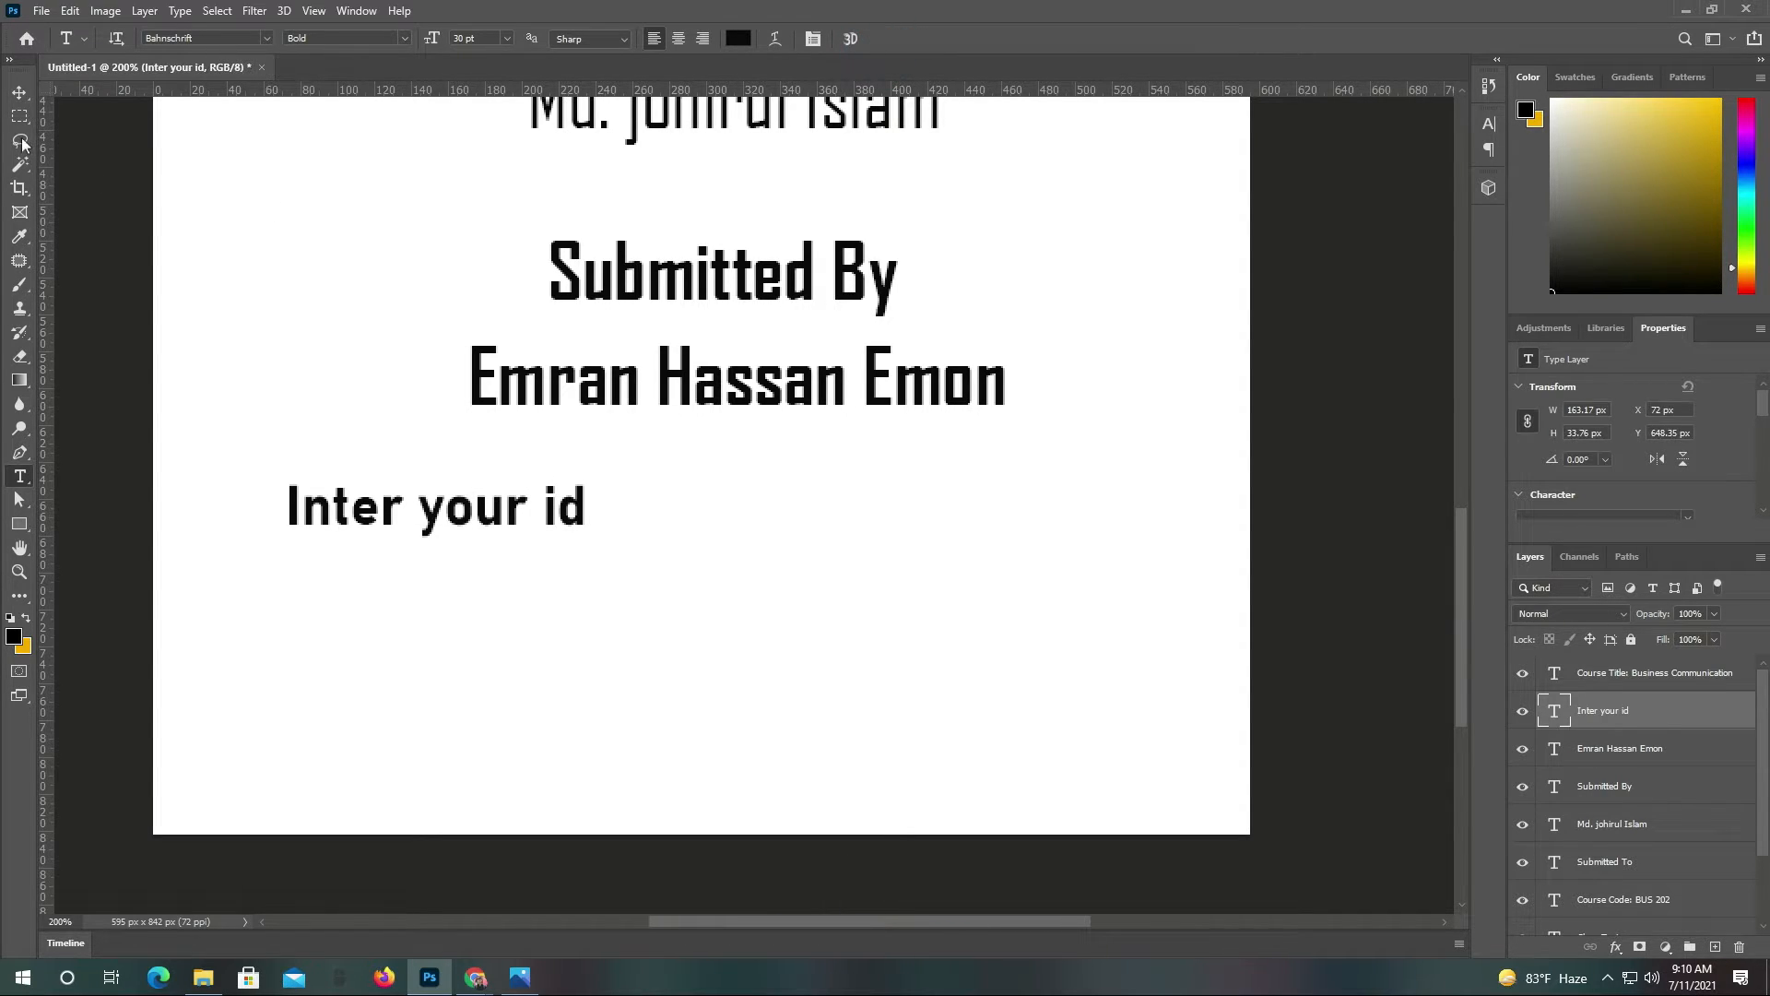
# Add an 'Inter your E-mail' label to the right, aligned with 'Inter your id'
pyautogui.click(24, 98)
pyautogui.press('t')
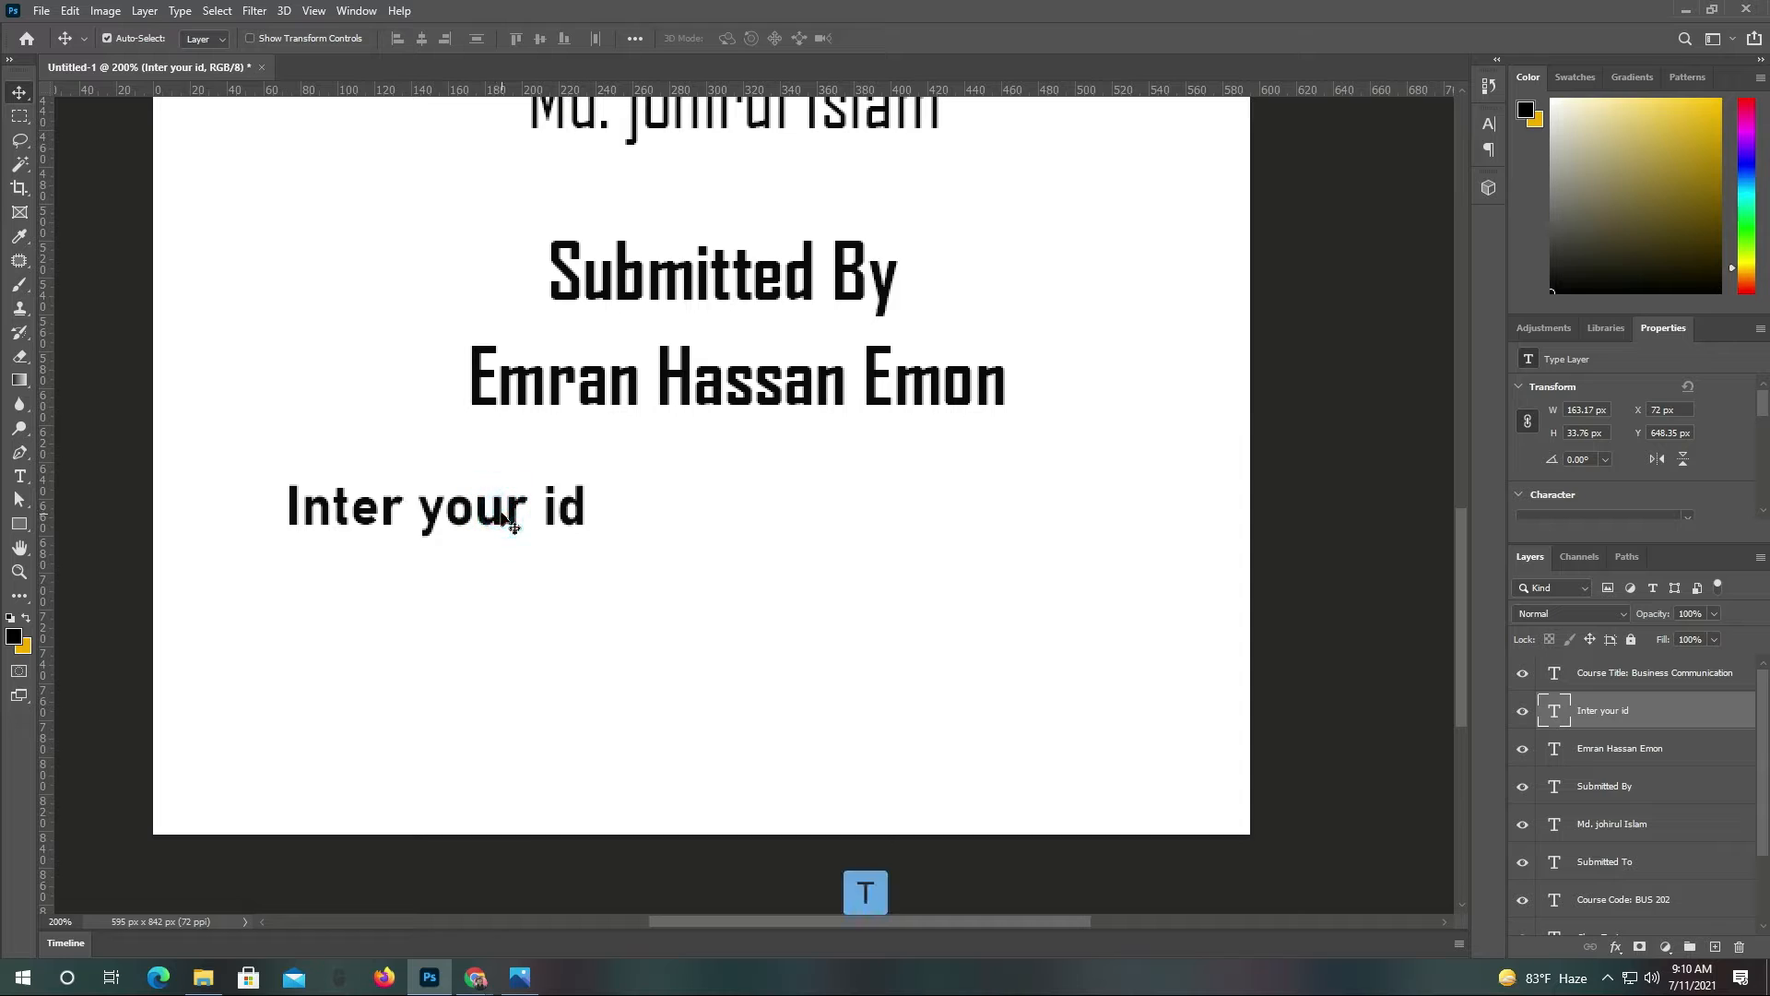
pyautogui.click(818, 510)
pyautogui.write('In')
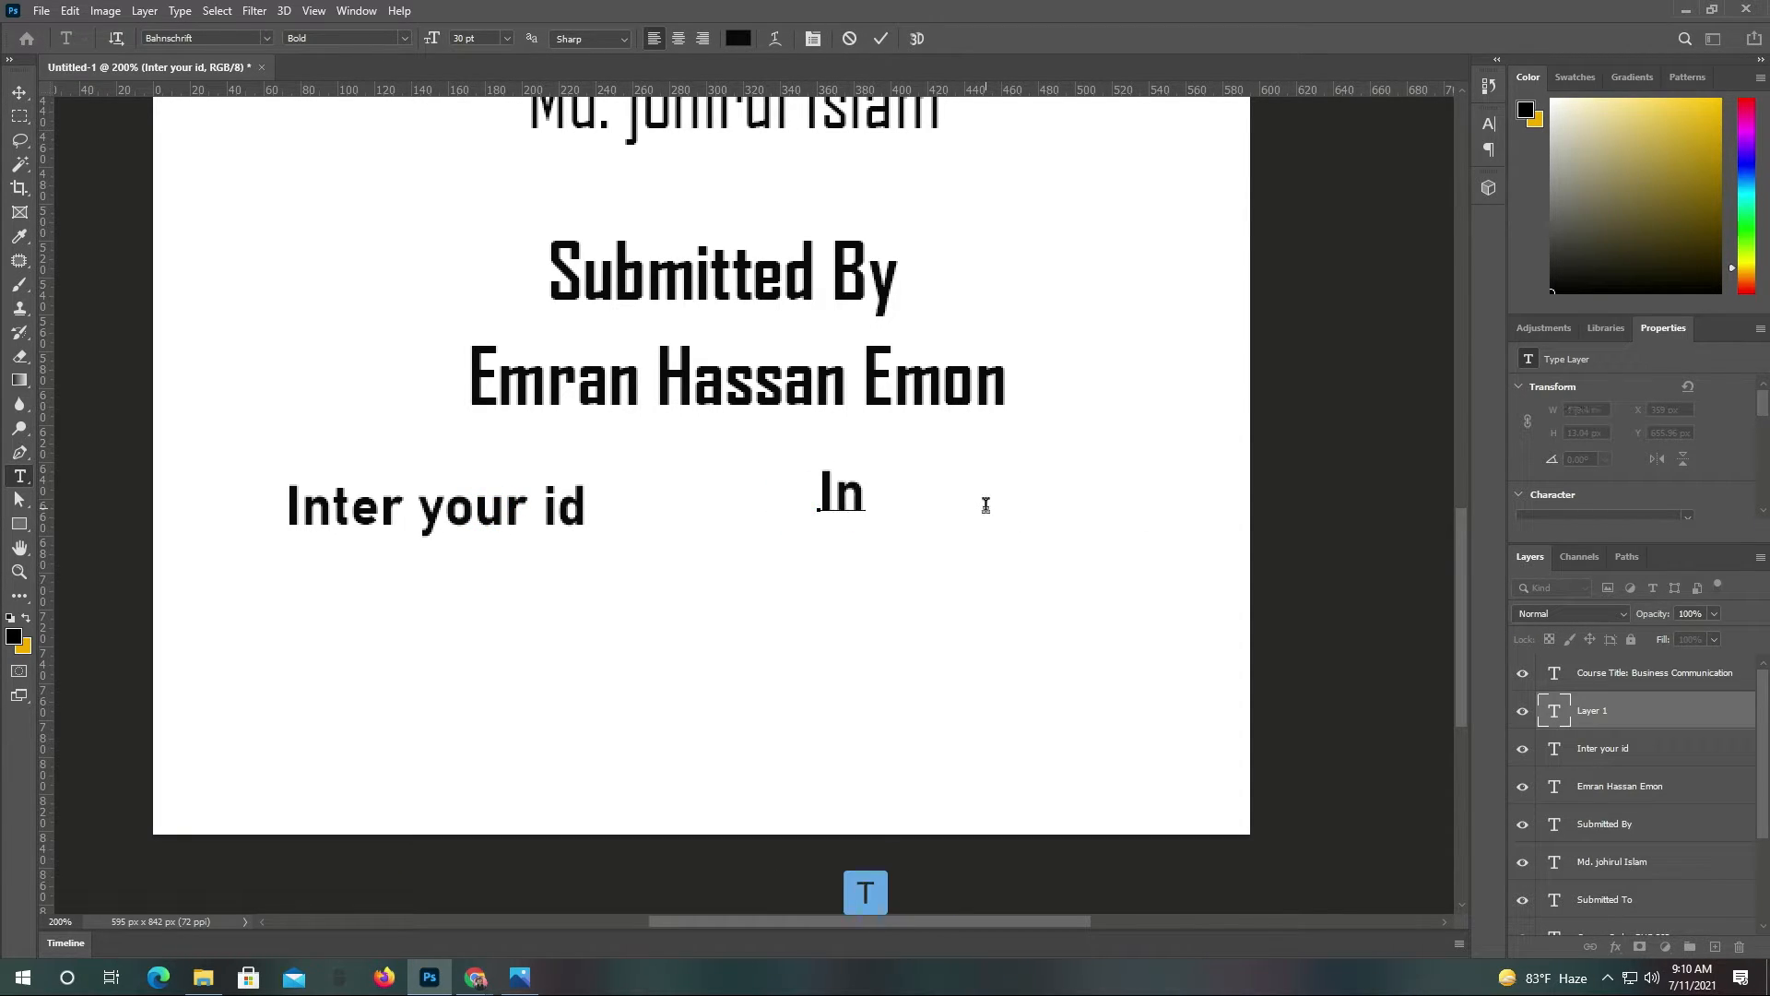
pyautogui.write('ter your ')
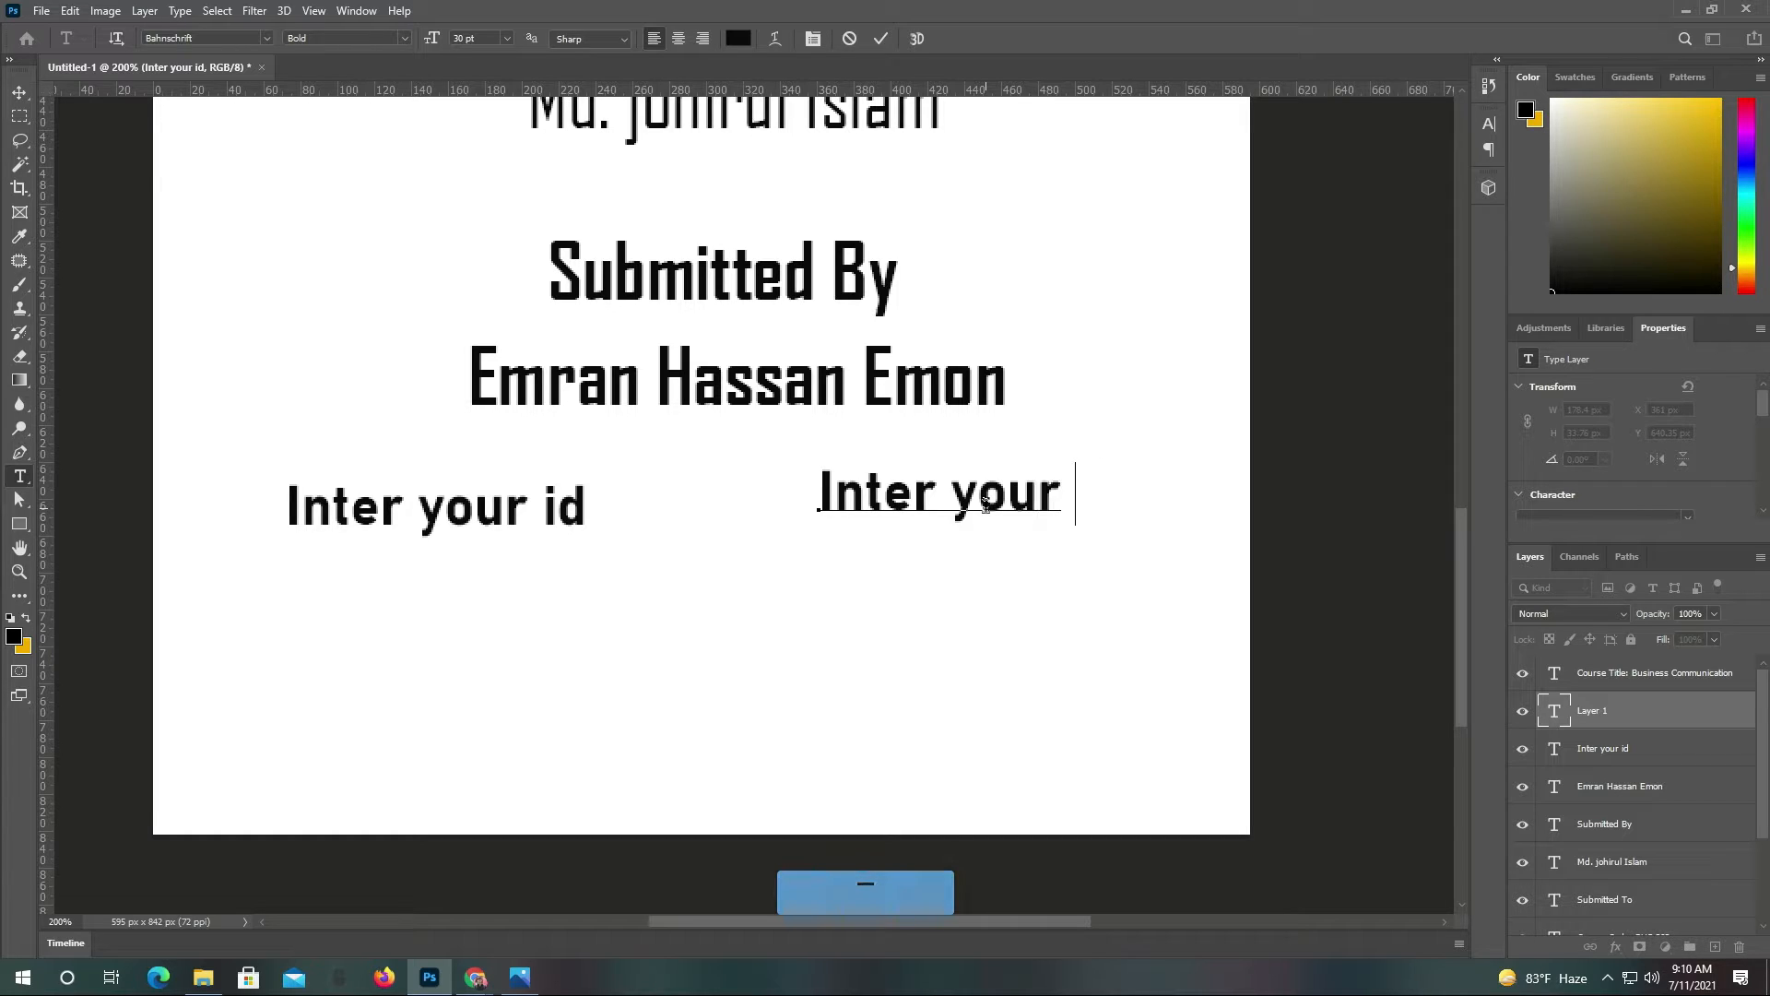
pyautogui.write('E-mail')
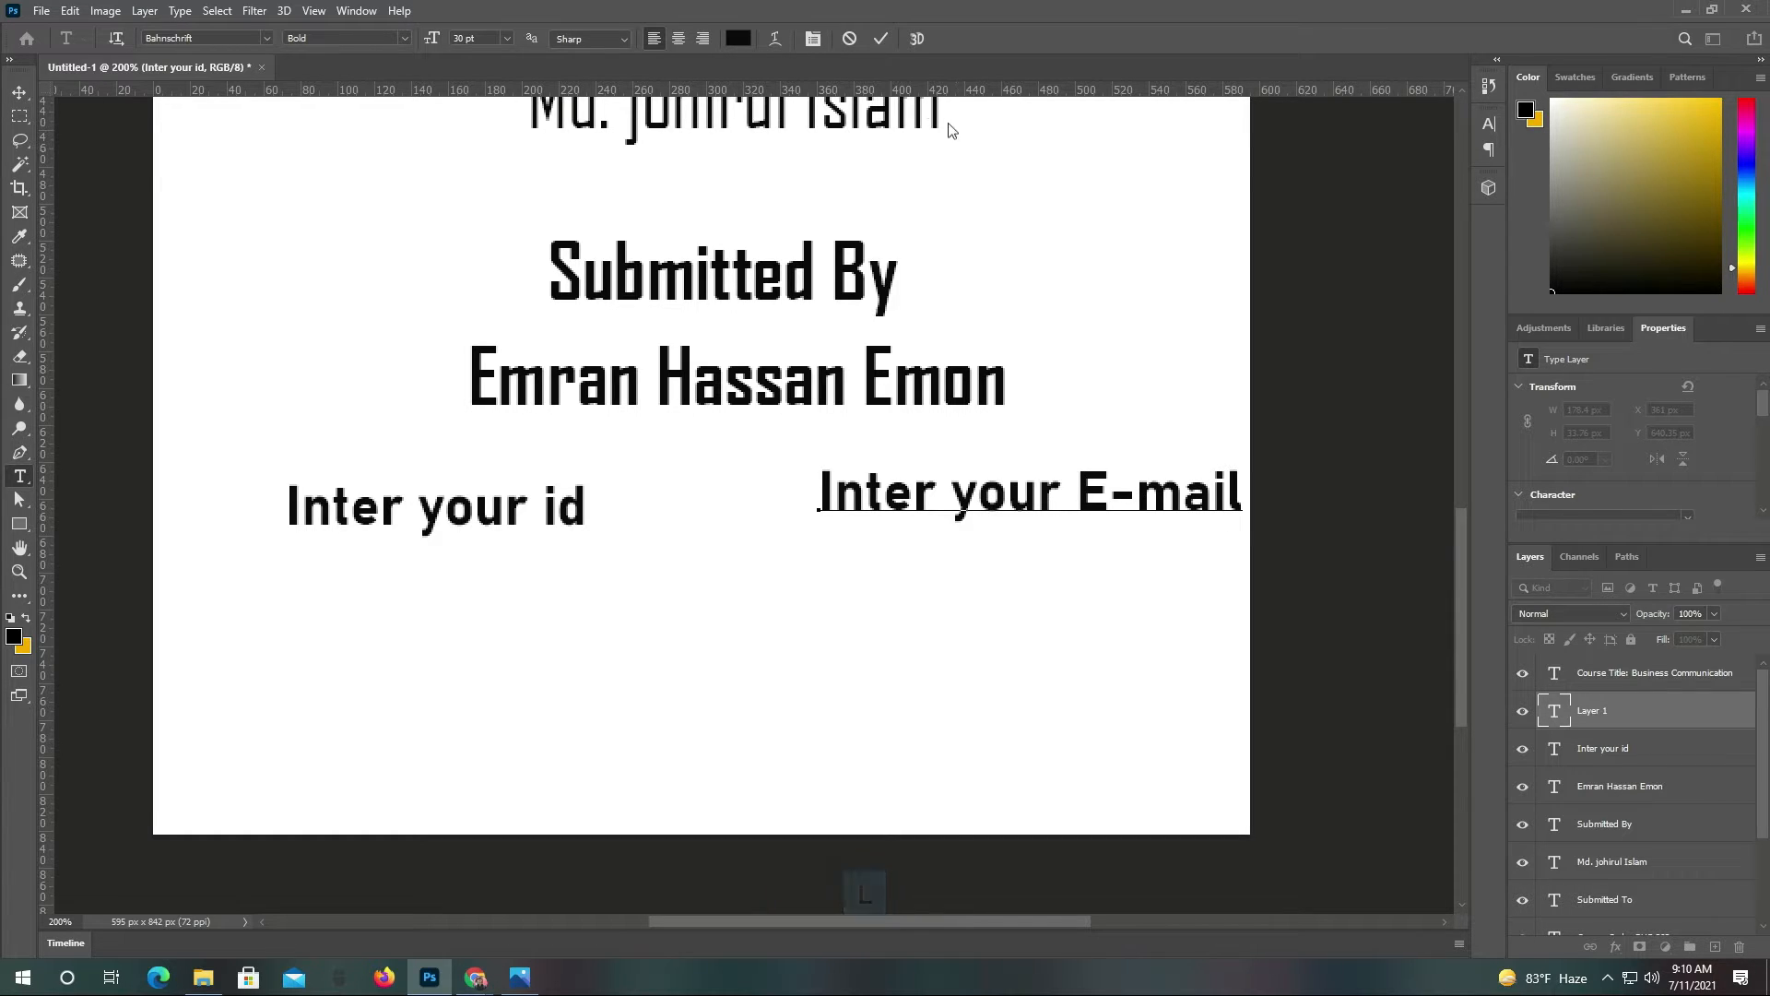
pyautogui.click(881, 38)
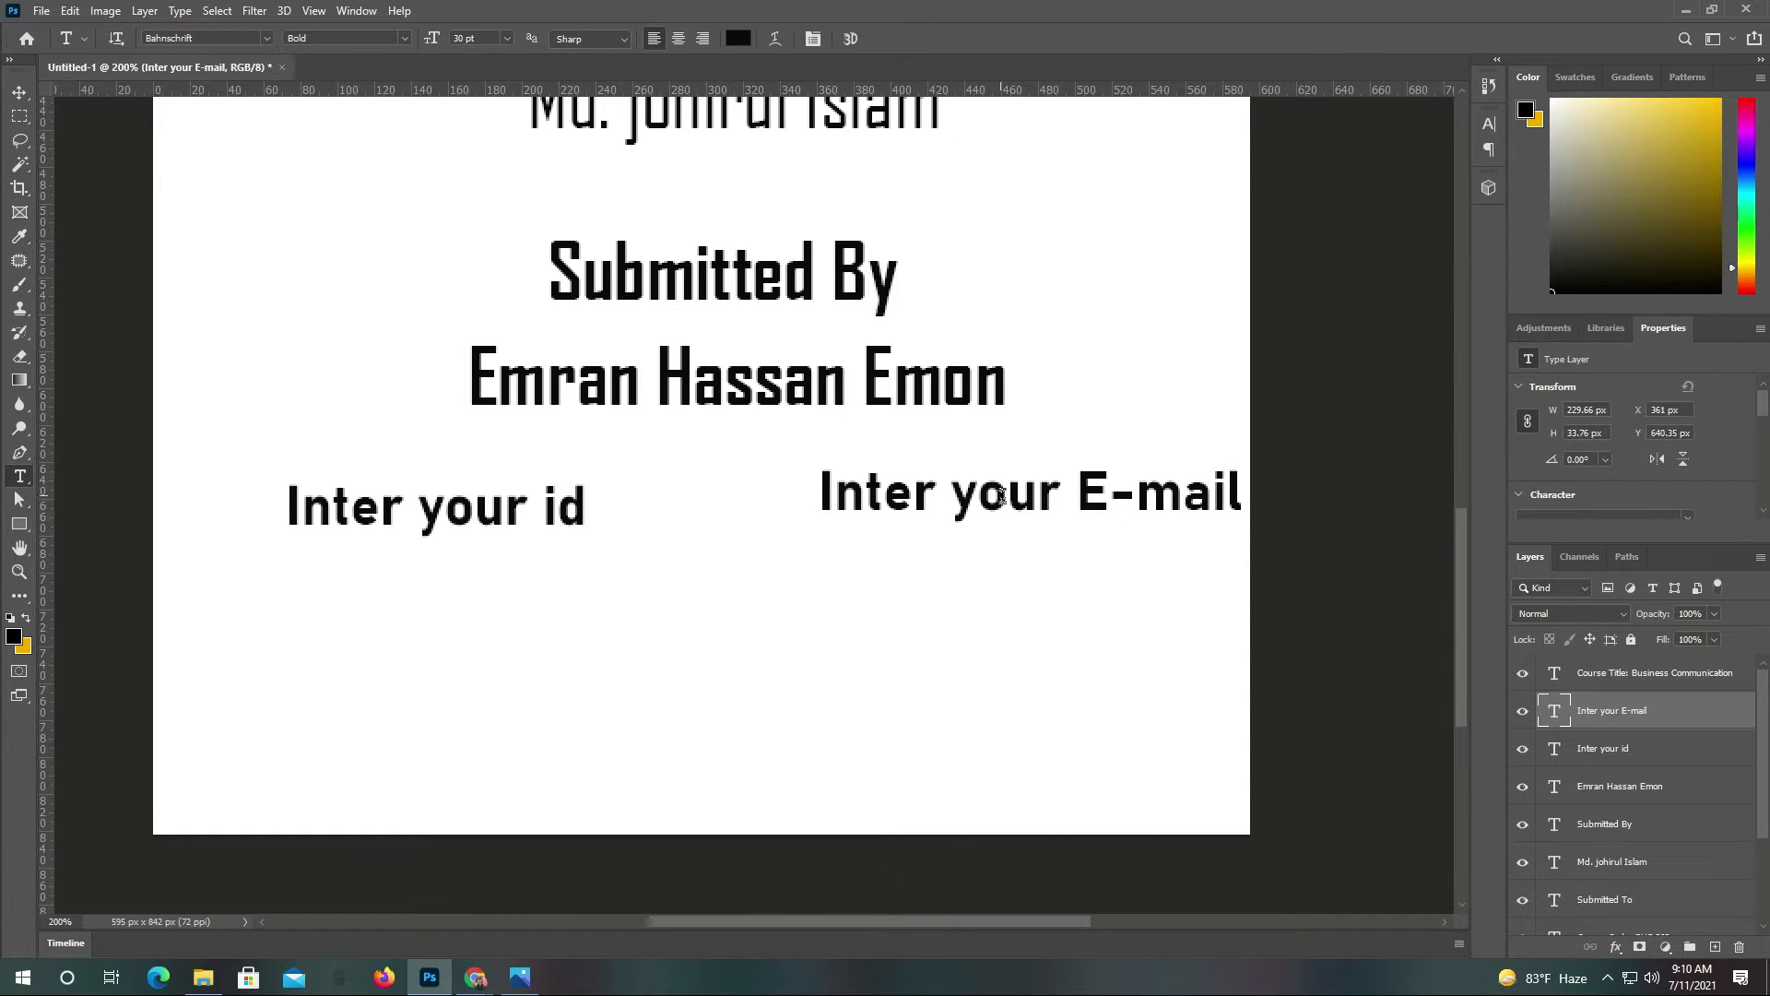
pyautogui.press('v')
pyautogui.moveTo(969, 509); pyautogui.dragTo(926, 524)
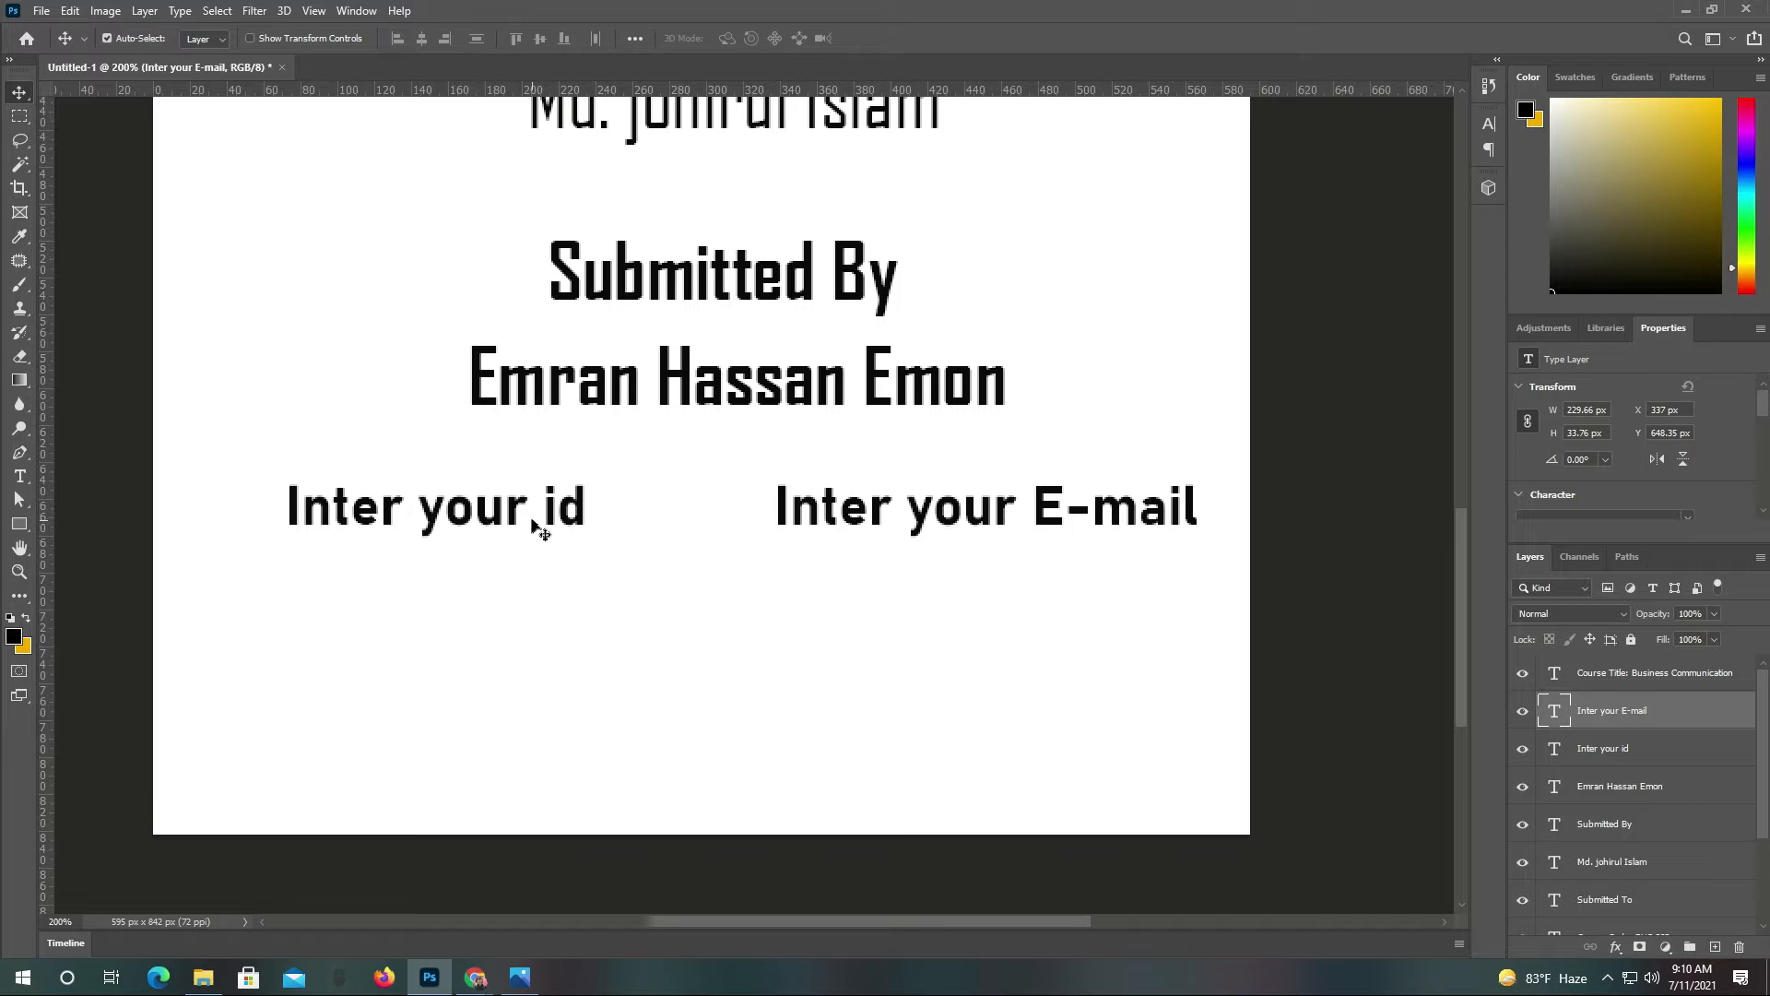
# Add a 'Program-BBA' text line positioned below 'Inter your id'
pyautogui.press('t')
pyautogui.click(290, 610)
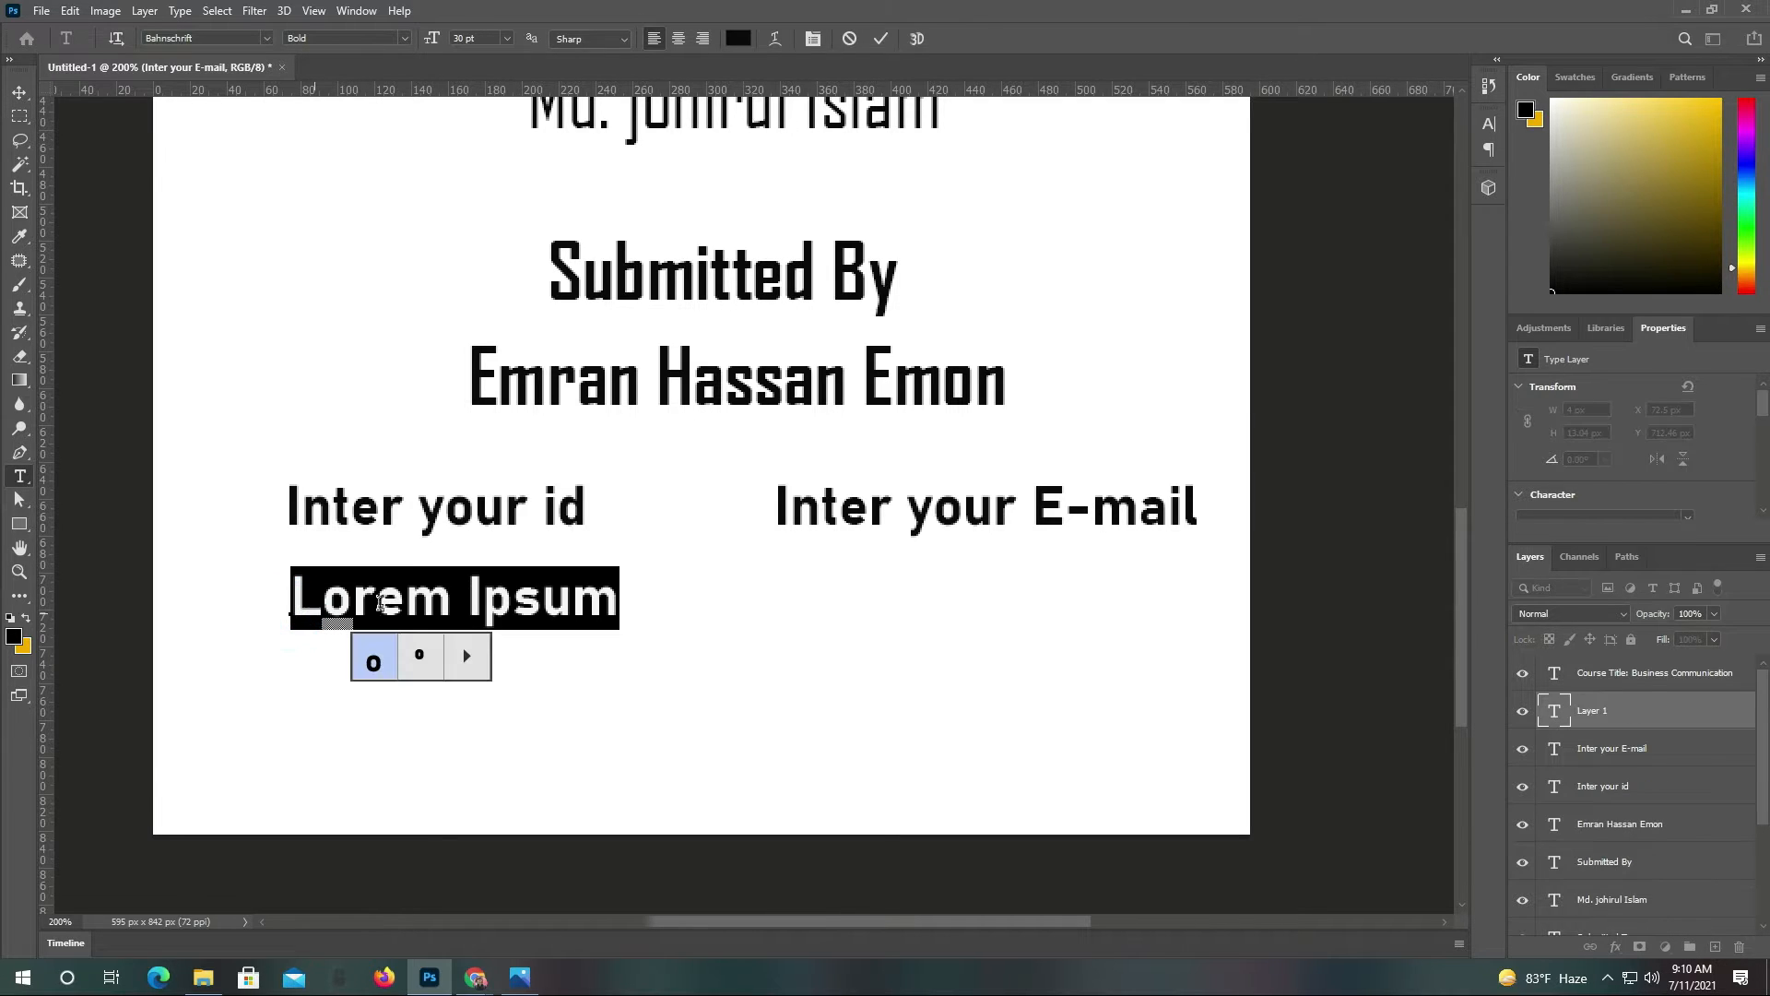
pyautogui.write('Pr')
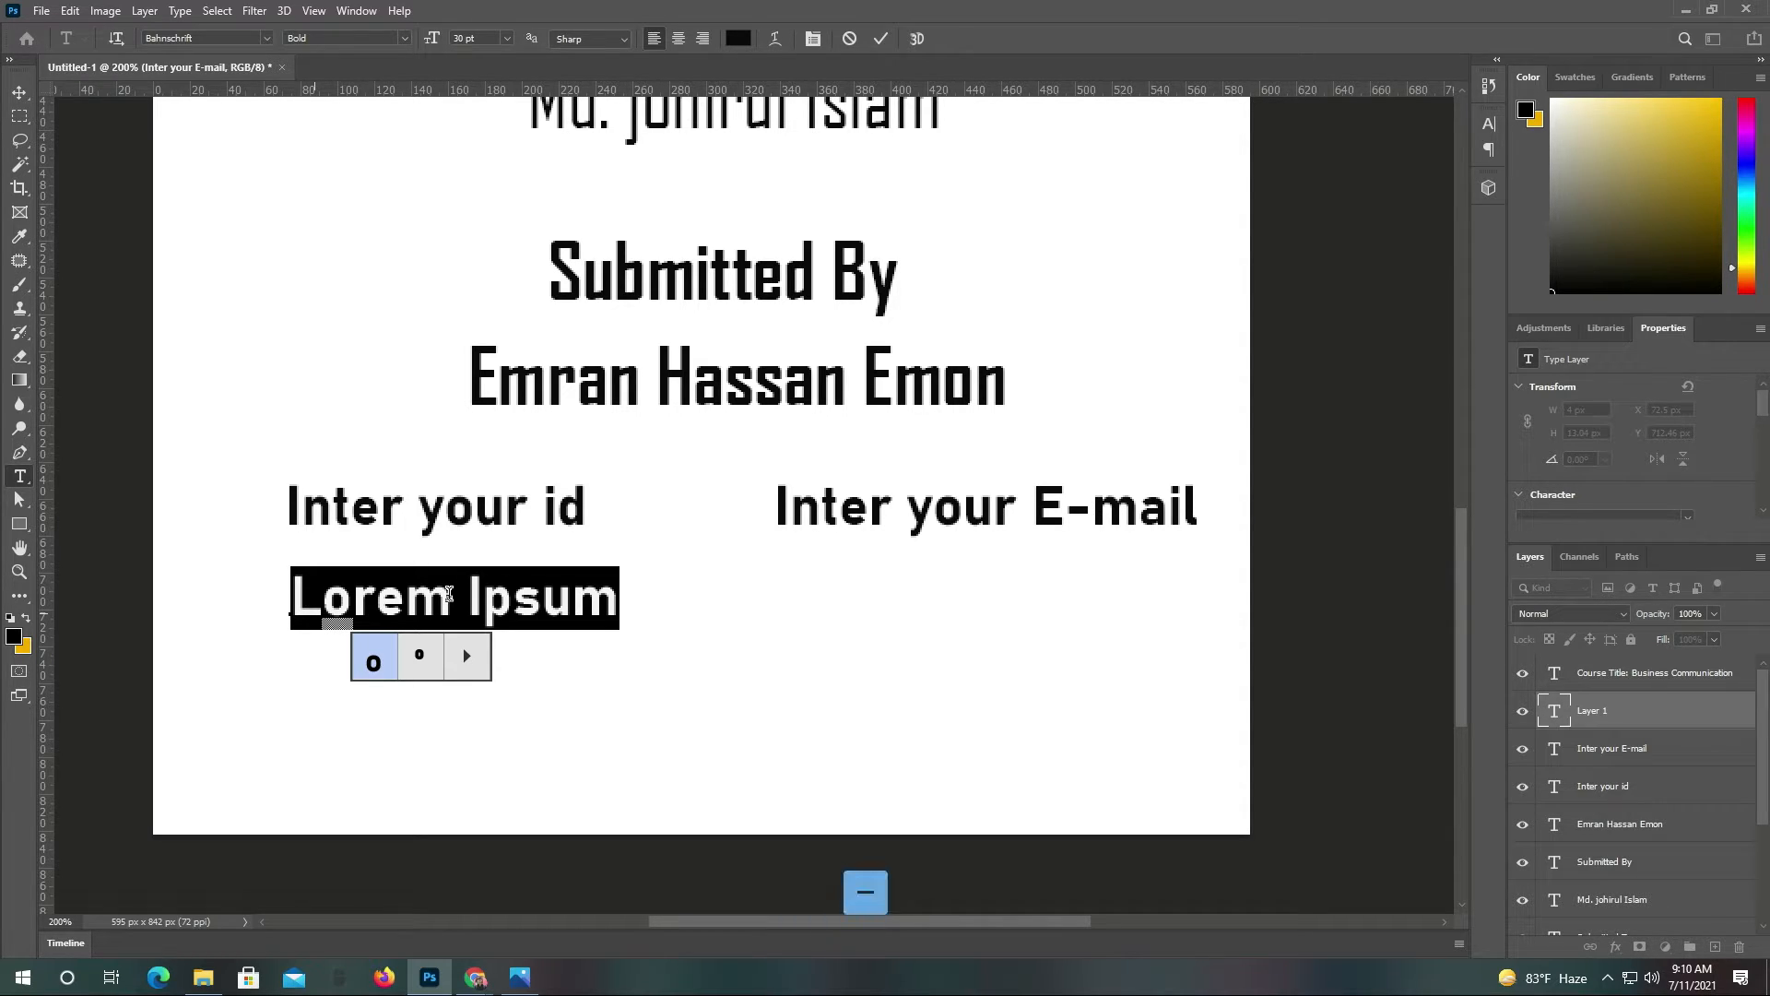
pyautogui.click(506, 596)
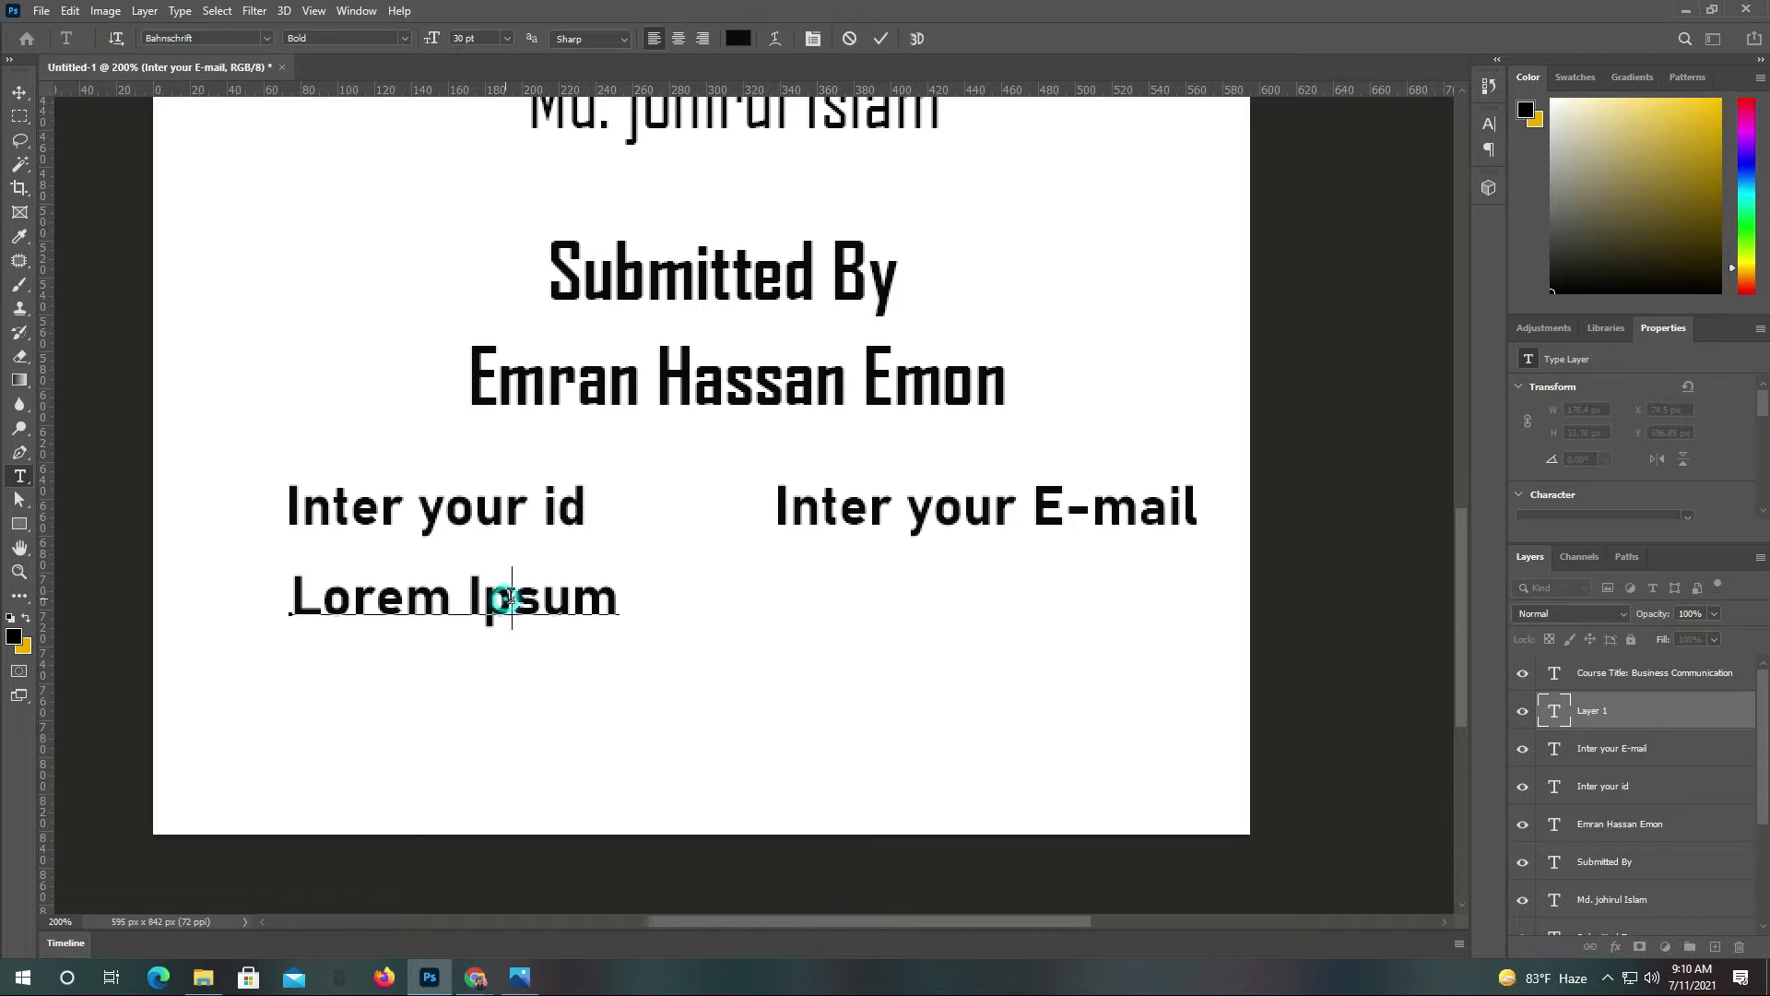
pyautogui.hotkey('ctrl', 'a')
pyautogui.write('P')
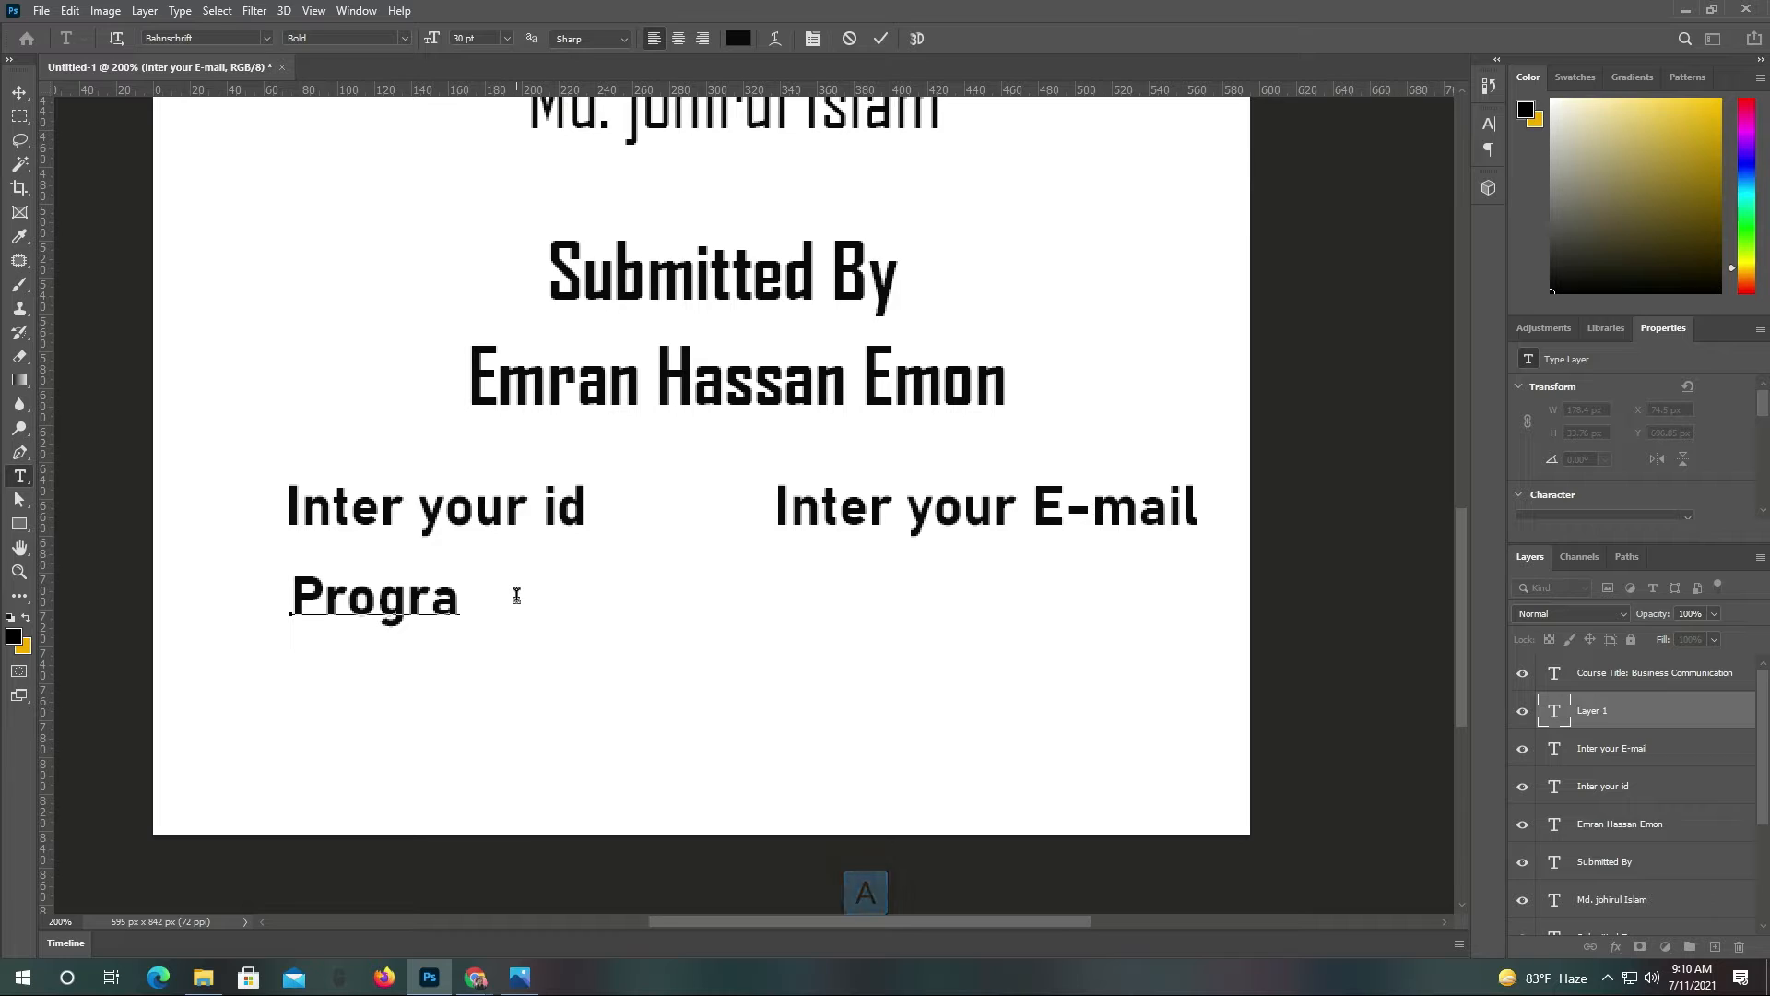
pyautogui.write('m-BBA')
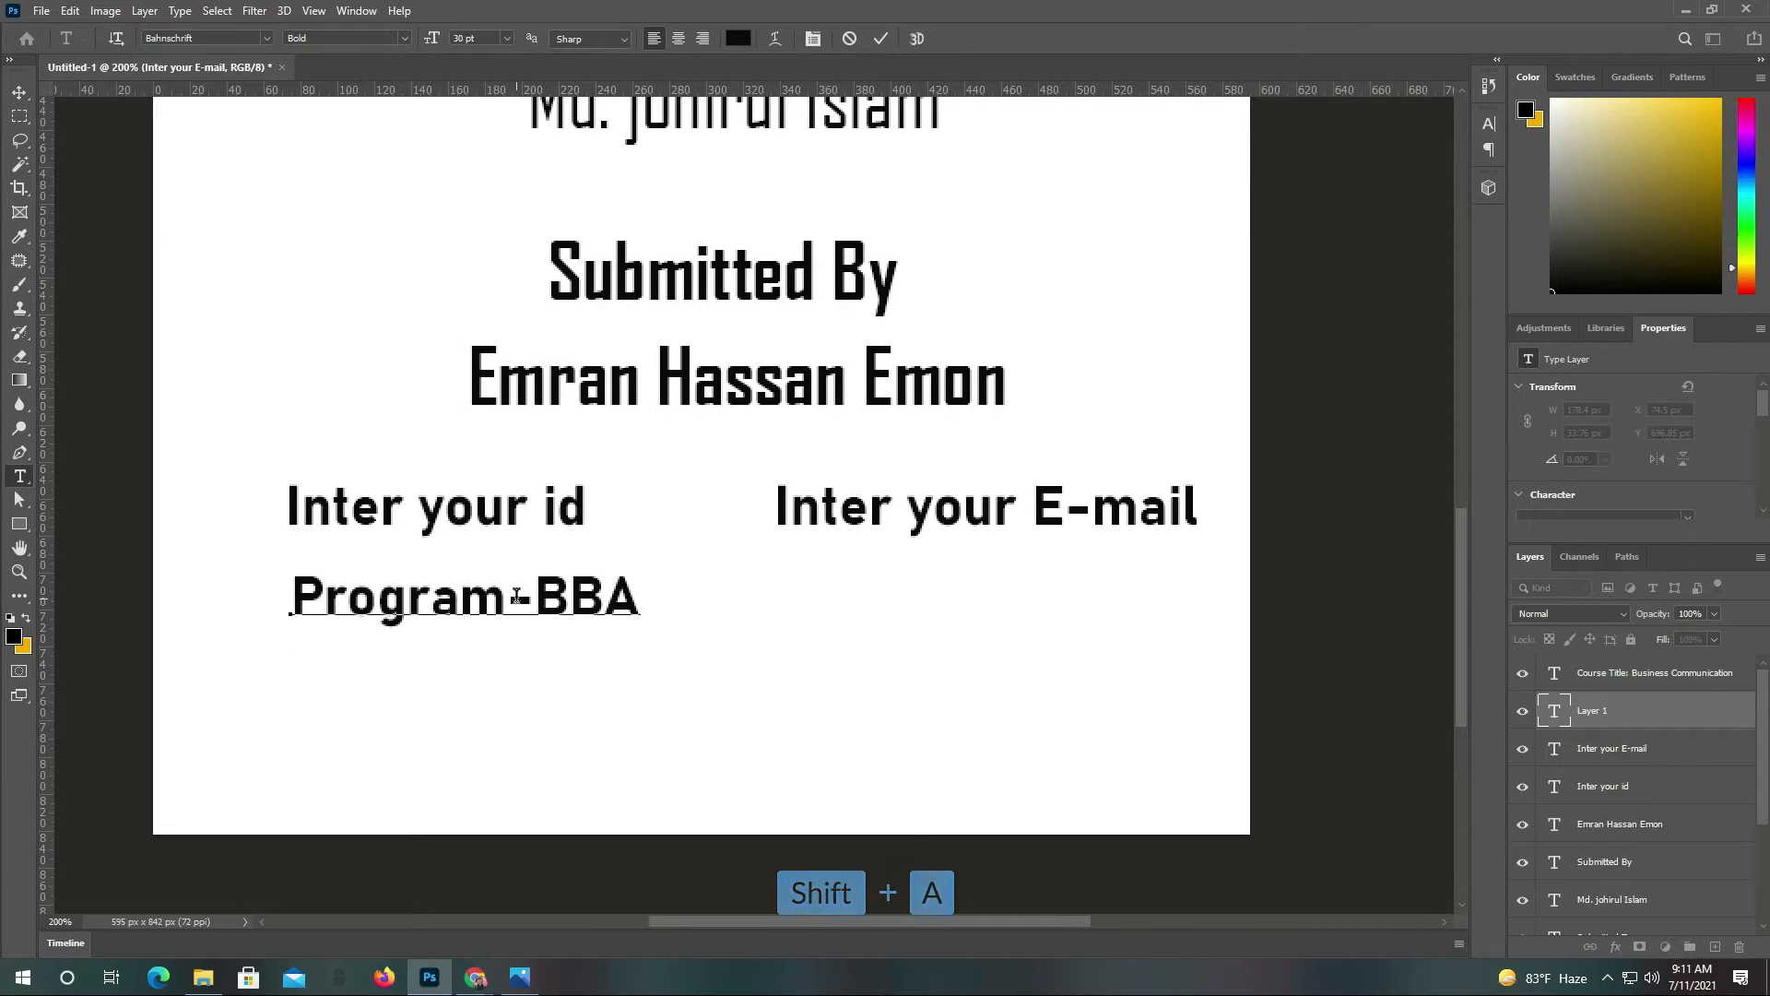
pyautogui.click(881, 37)
pyautogui.click(16, 96)
pyautogui.moveTo(539, 605); pyautogui.dragTo(510, 622)
pyautogui.press('alt')
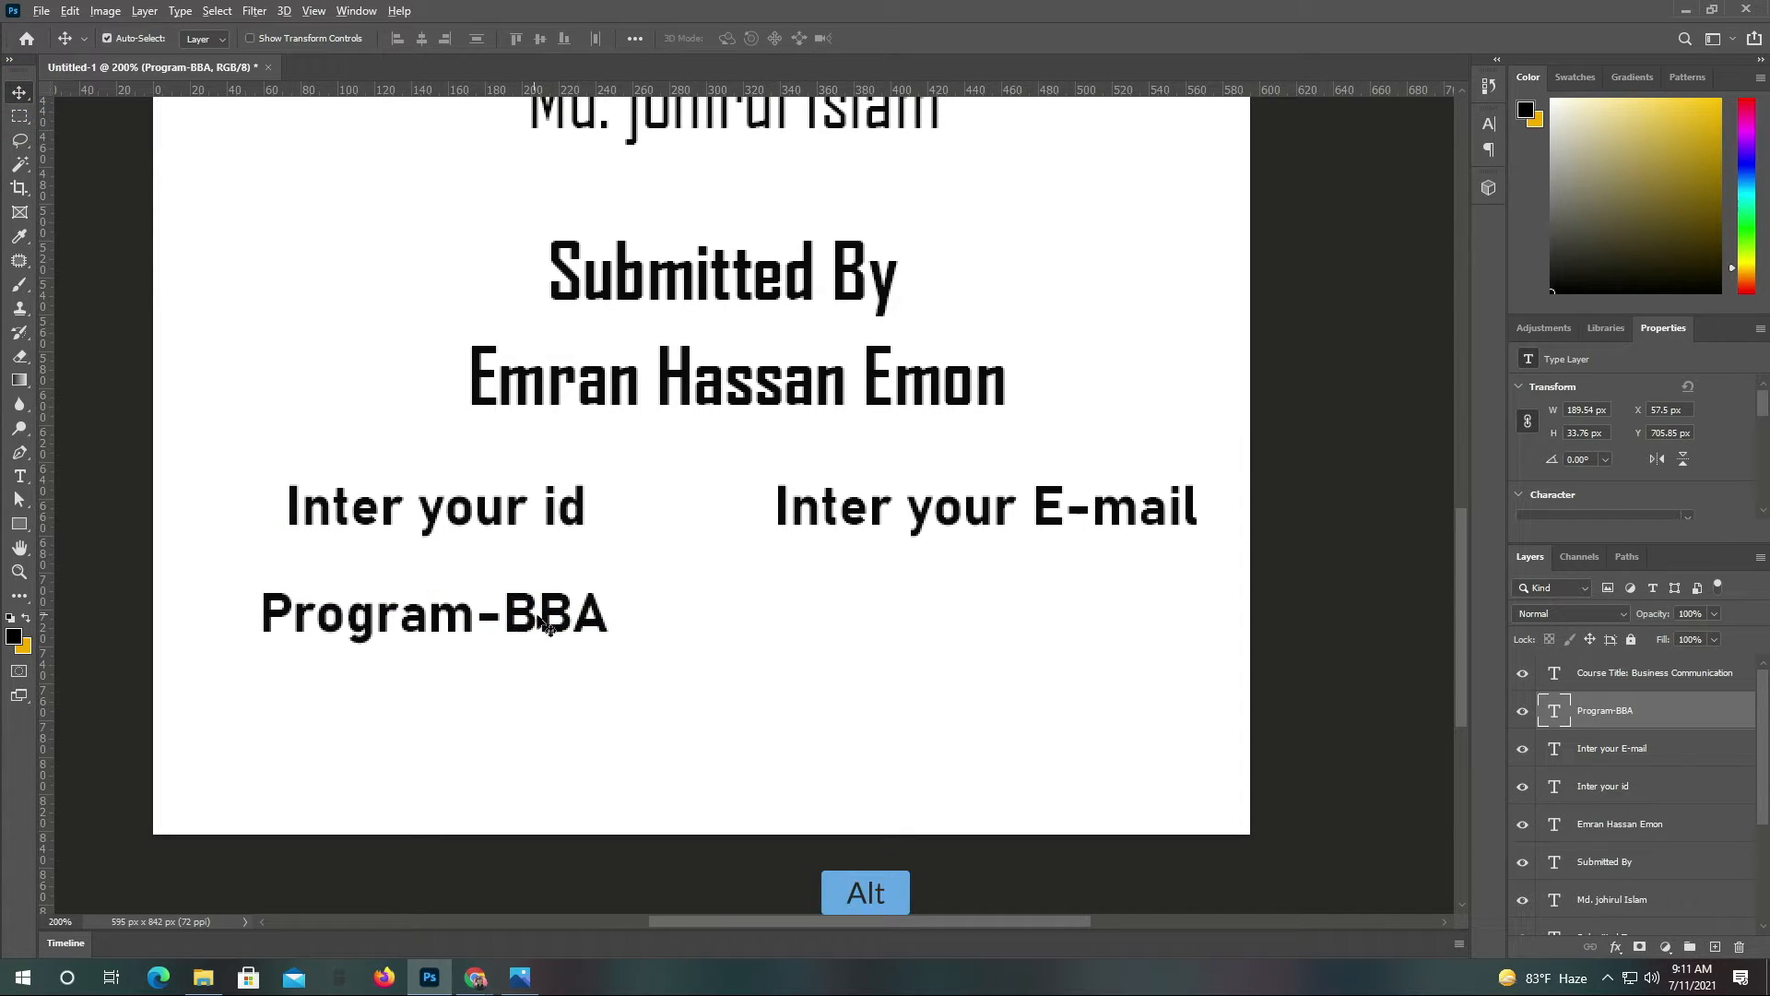
# Add a 'Spring-2021' line below the E-mail heading, level with Program-BBA
pyautogui.click(22, 477)
pyautogui.click(765, 610)
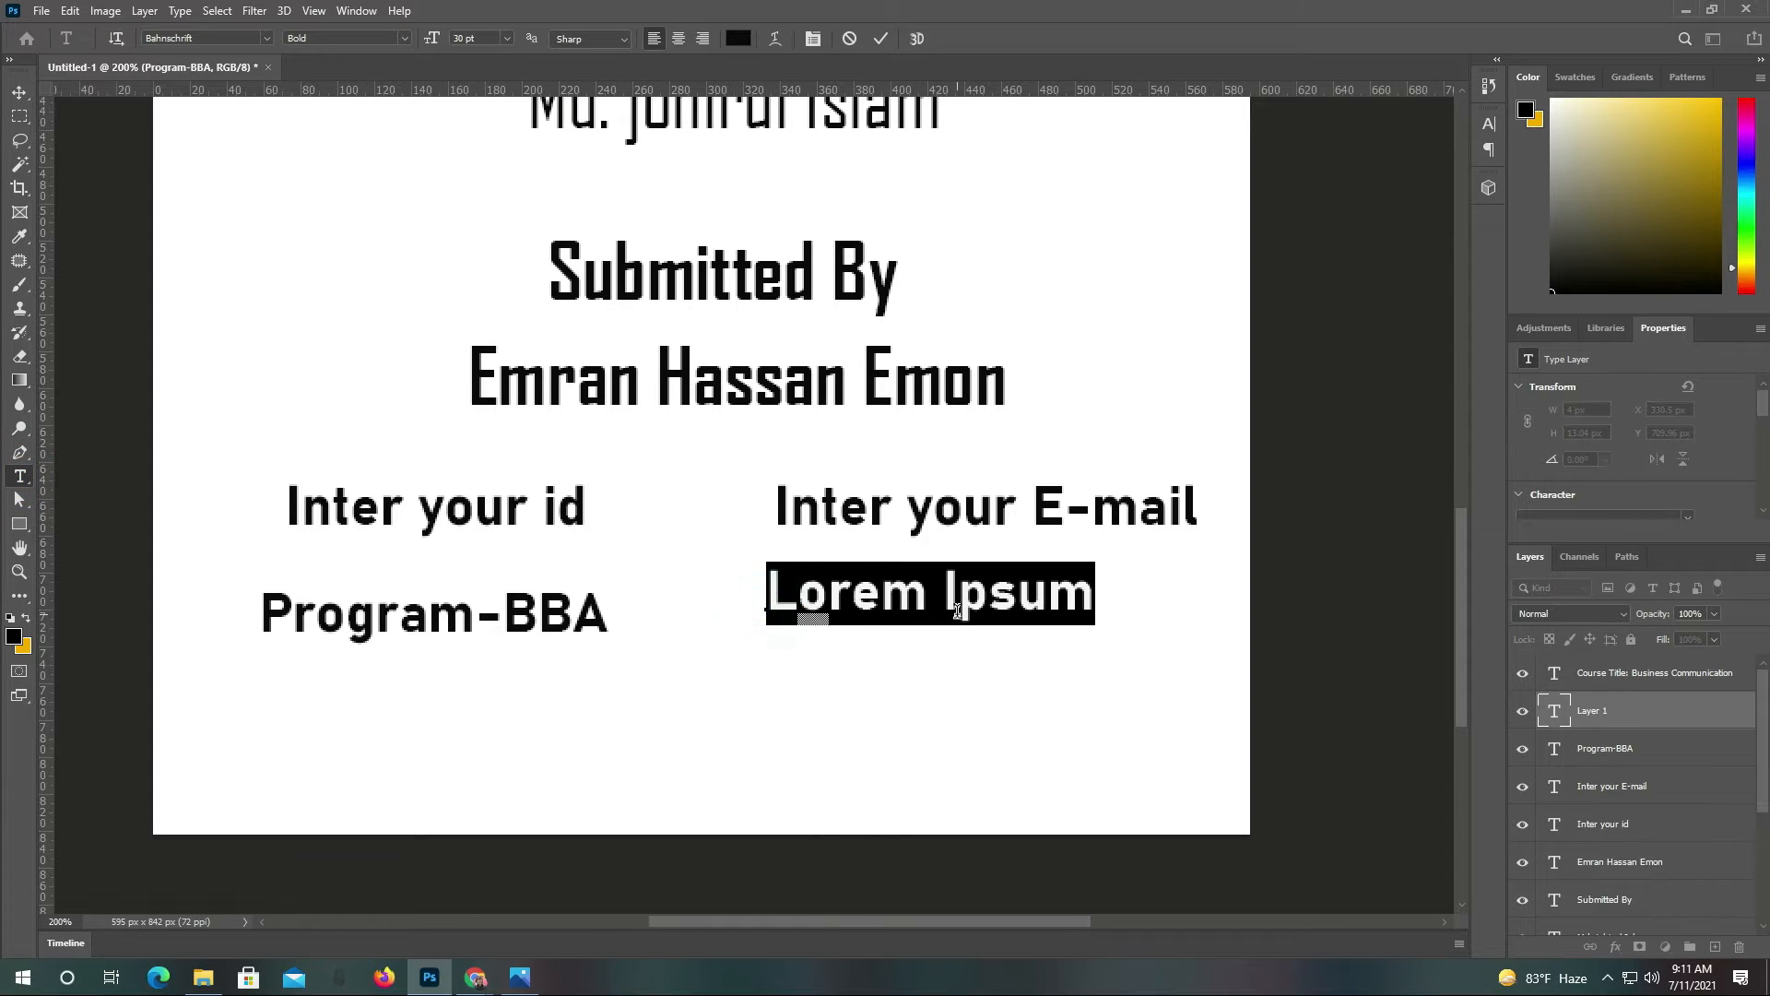
pyautogui.write('Sp')
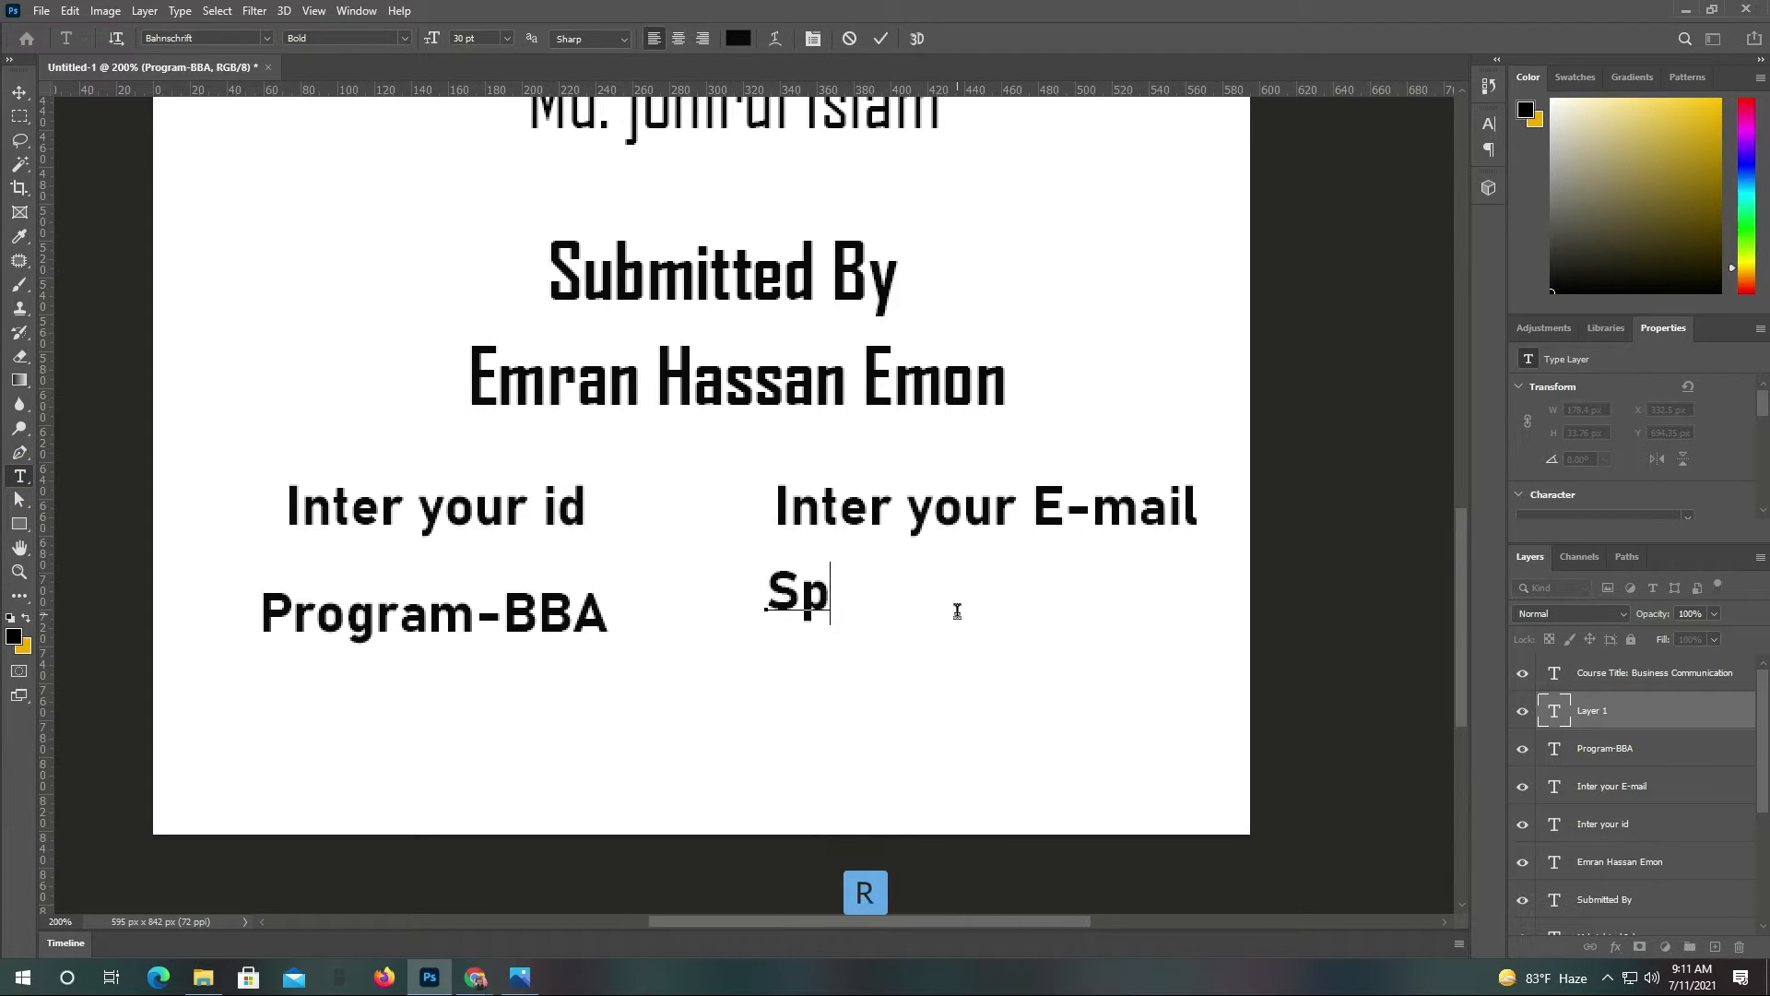
pyautogui.write('ring')
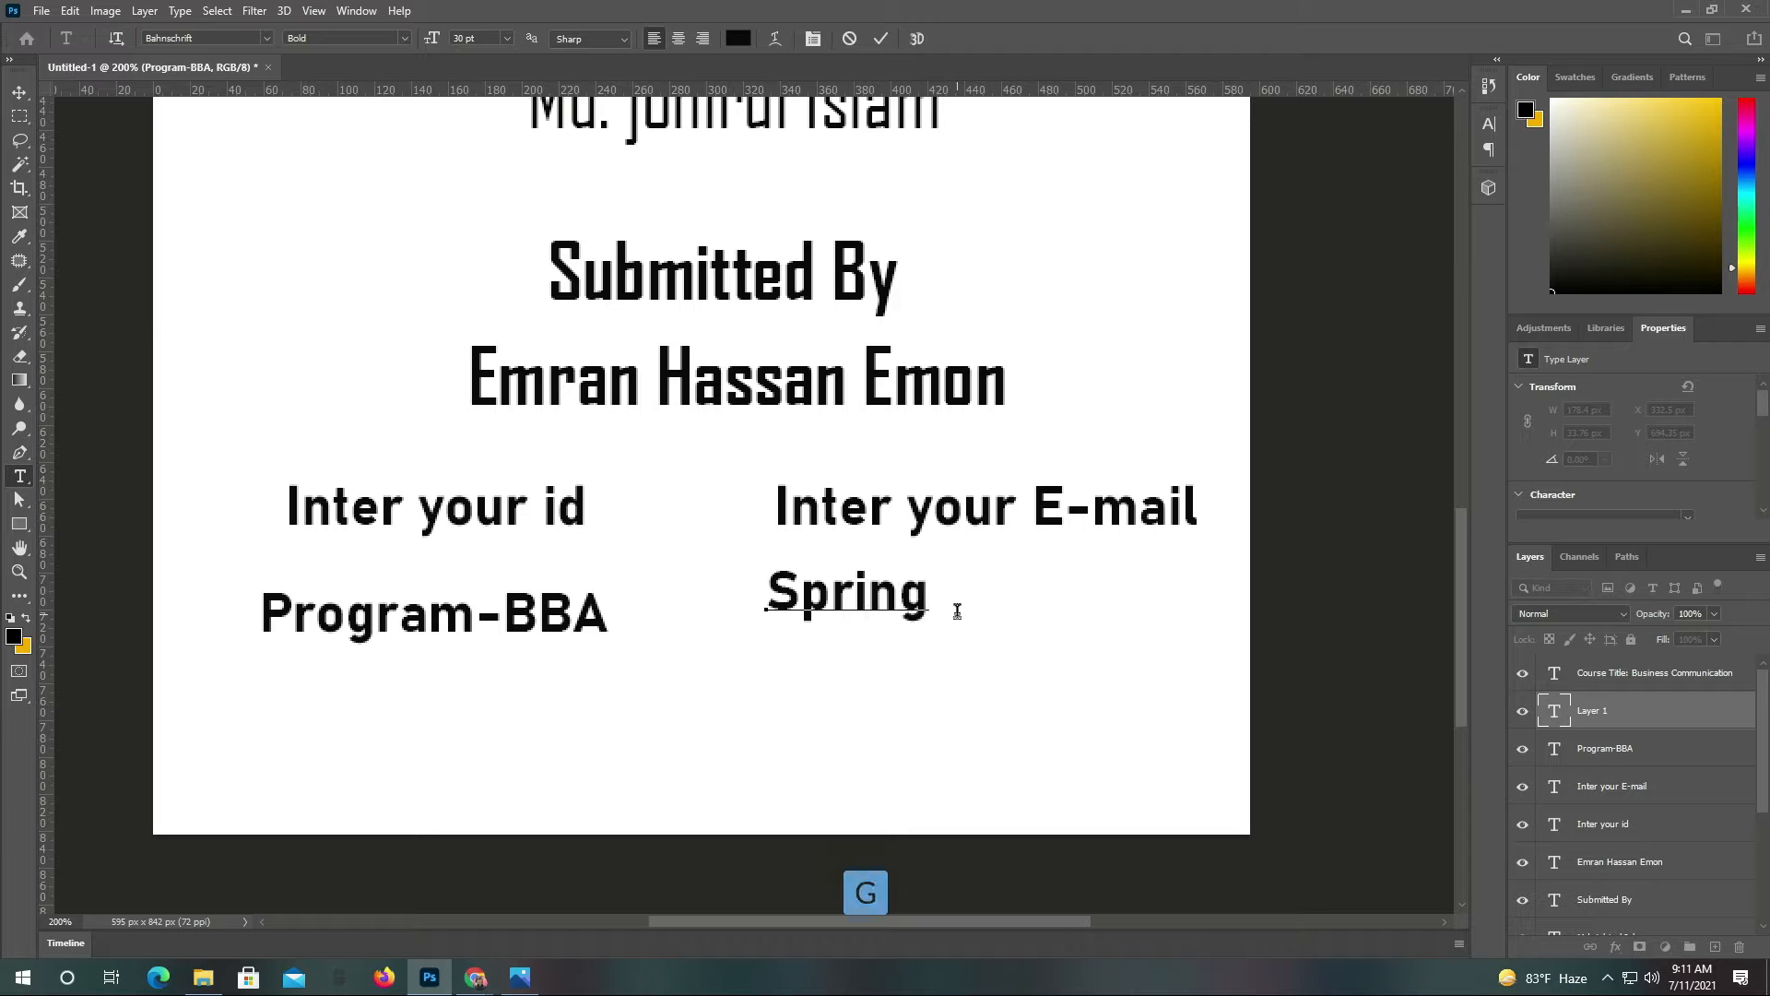
pyautogui.write('-')
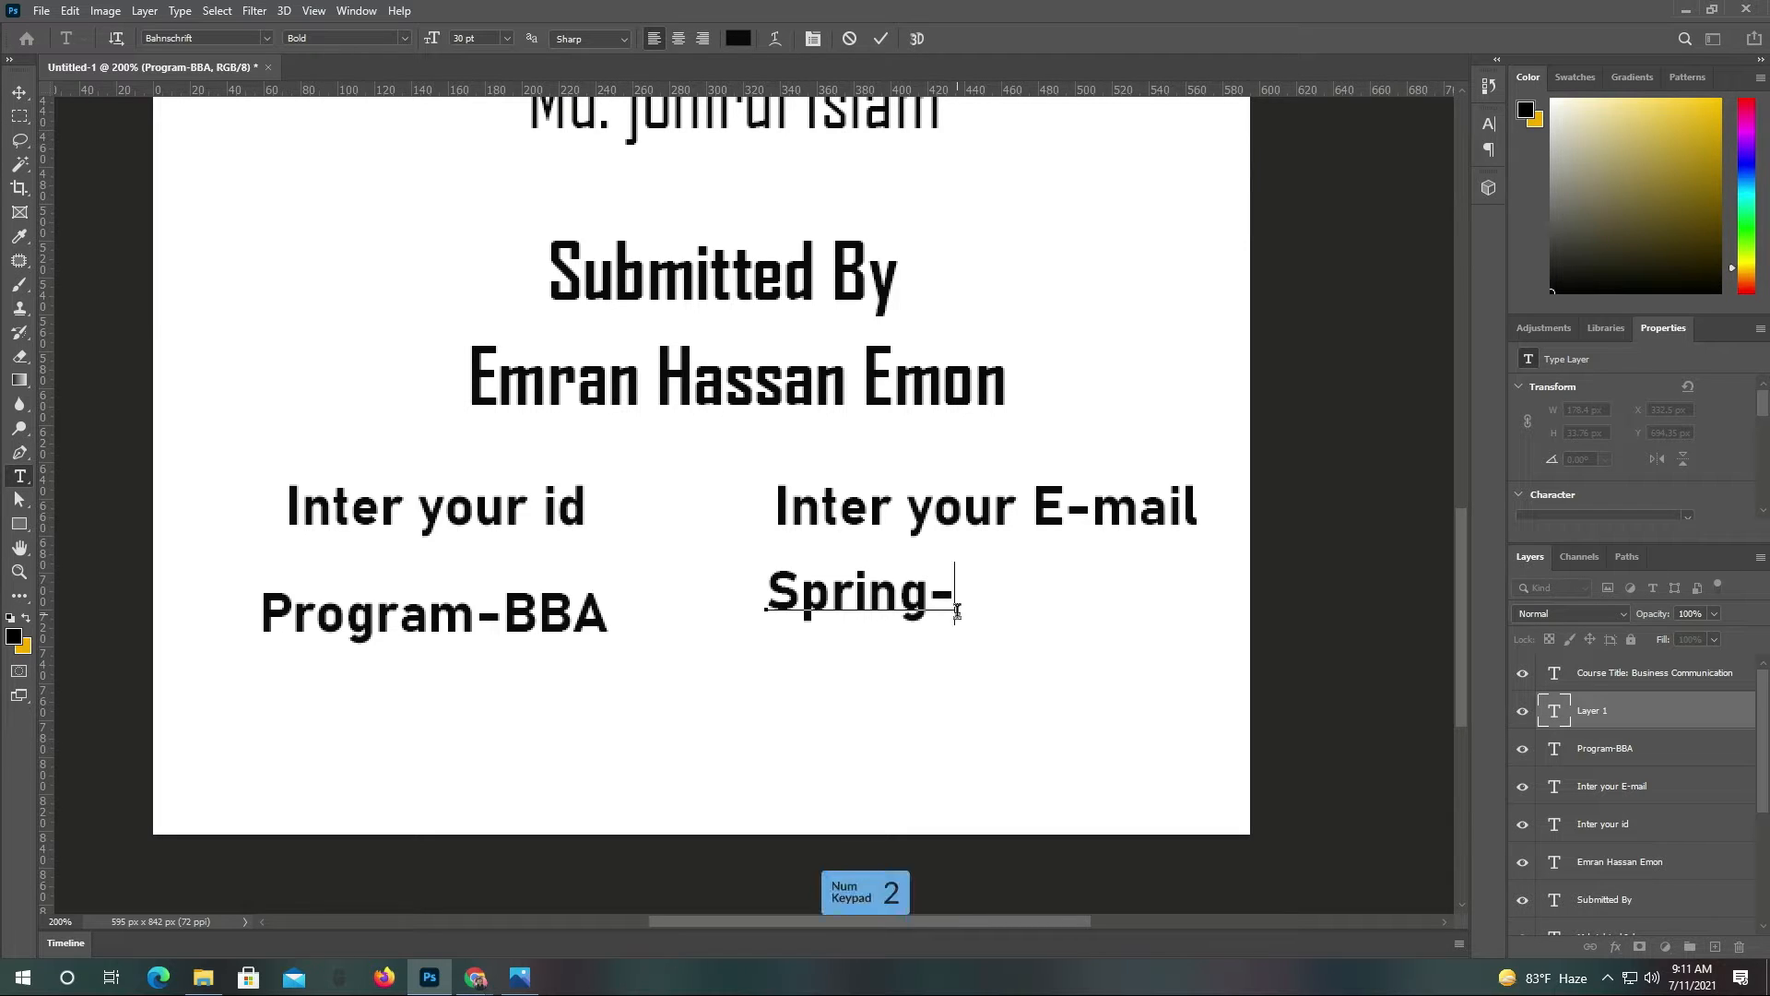
pyautogui.write('2021')
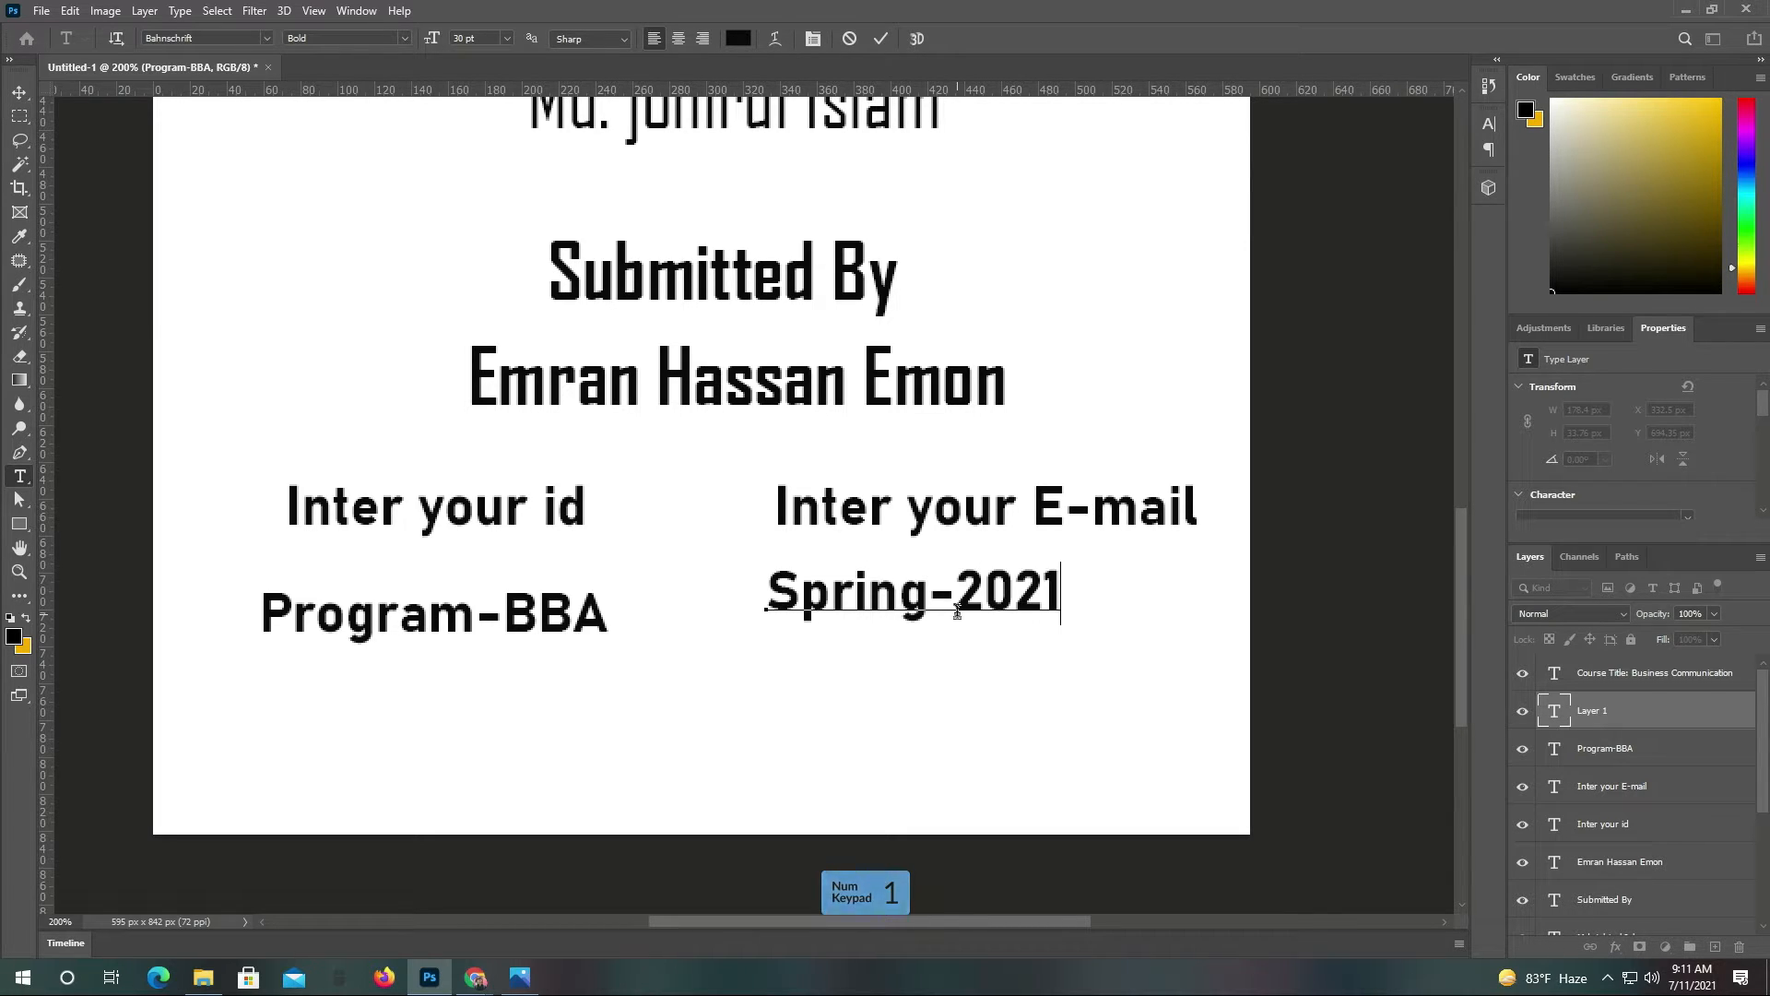
pyautogui.click(874, 38)
pyautogui.click(18, 94)
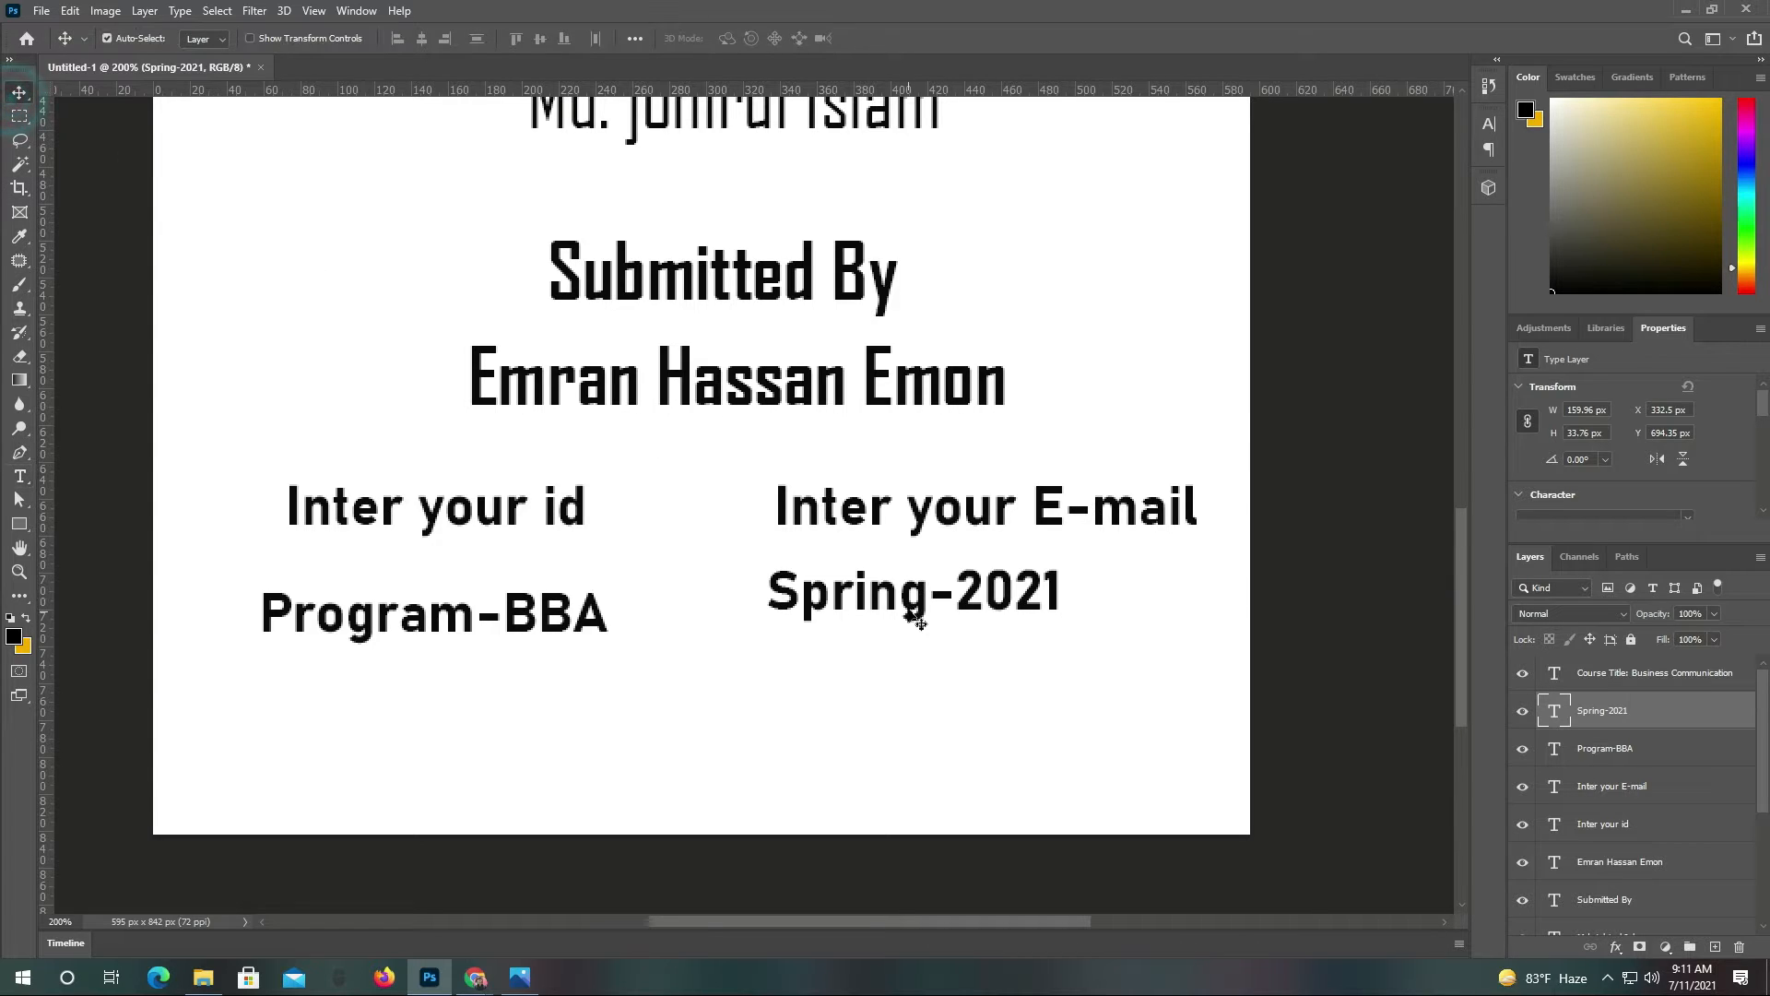
pyautogui.moveTo(919, 613)
pyautogui.mouseDown()
pyautogui.moveTo(977, 636)
pyautogui.moveTo(928, 642)
pyautogui.mouseUp()
# Add an 'Intake-54' line below Program-BBA
pyautogui.press('t')
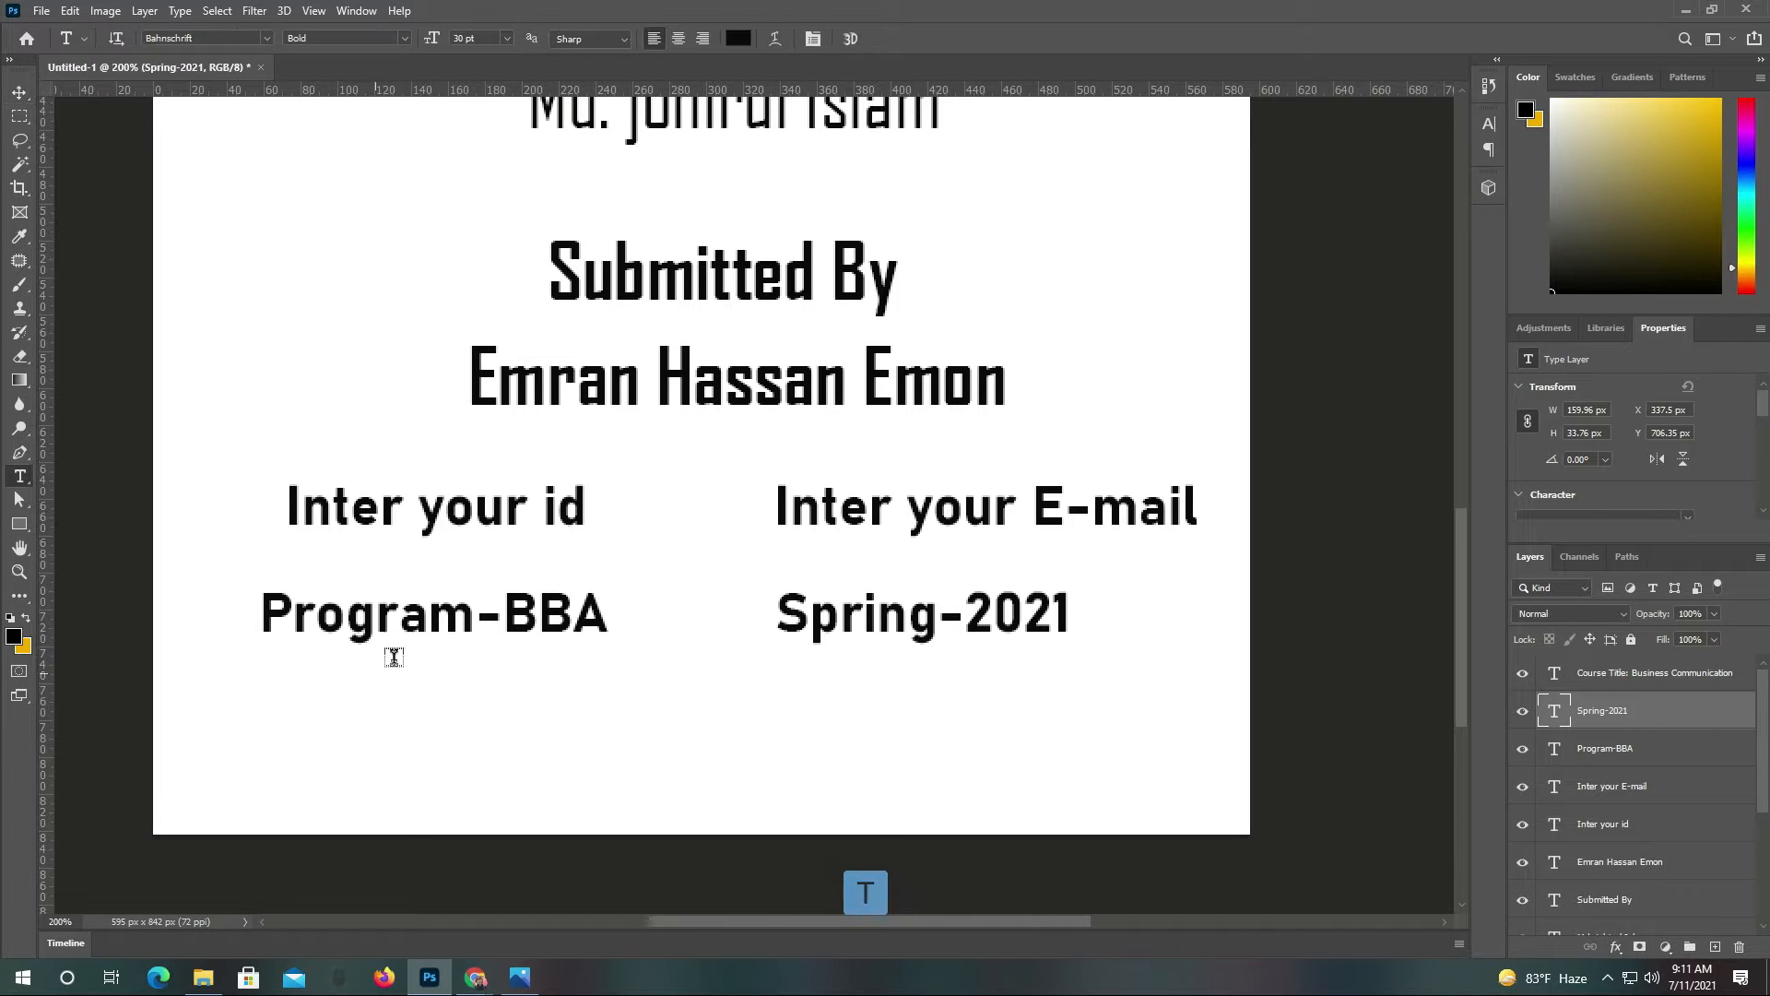
pyautogui.click(271, 718)
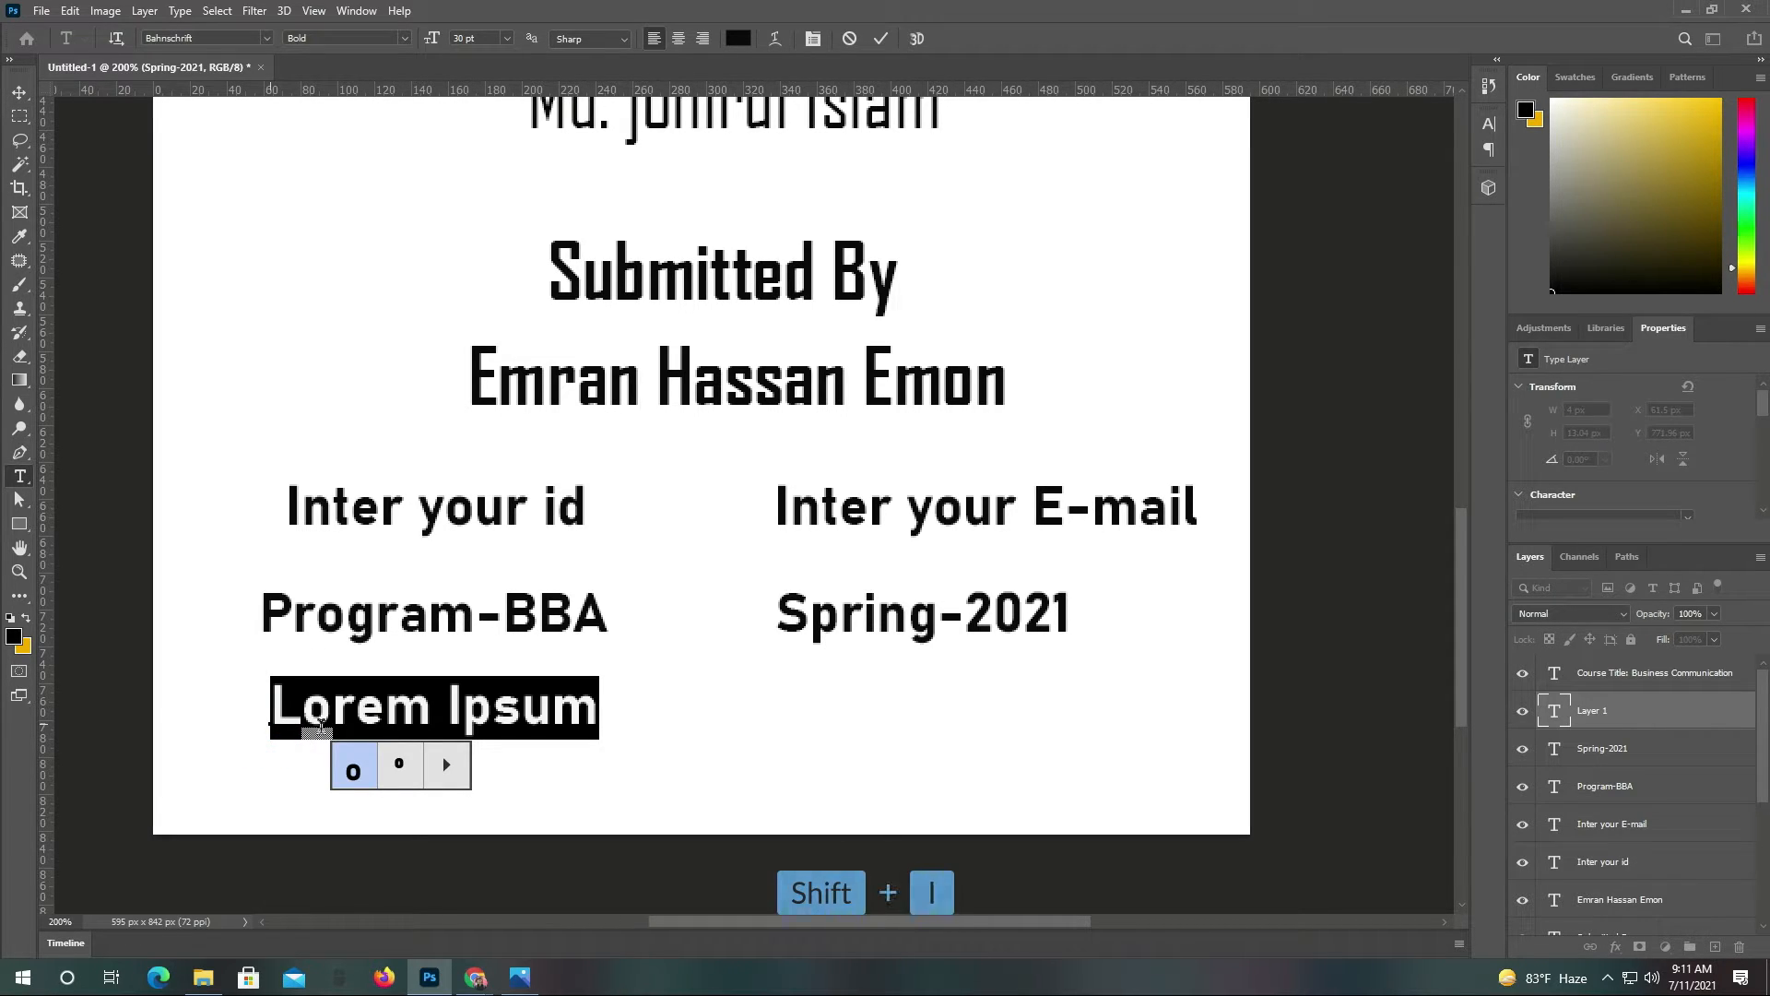
pyautogui.click(349, 706)
pyautogui.hotkey('ctrl', 'a')
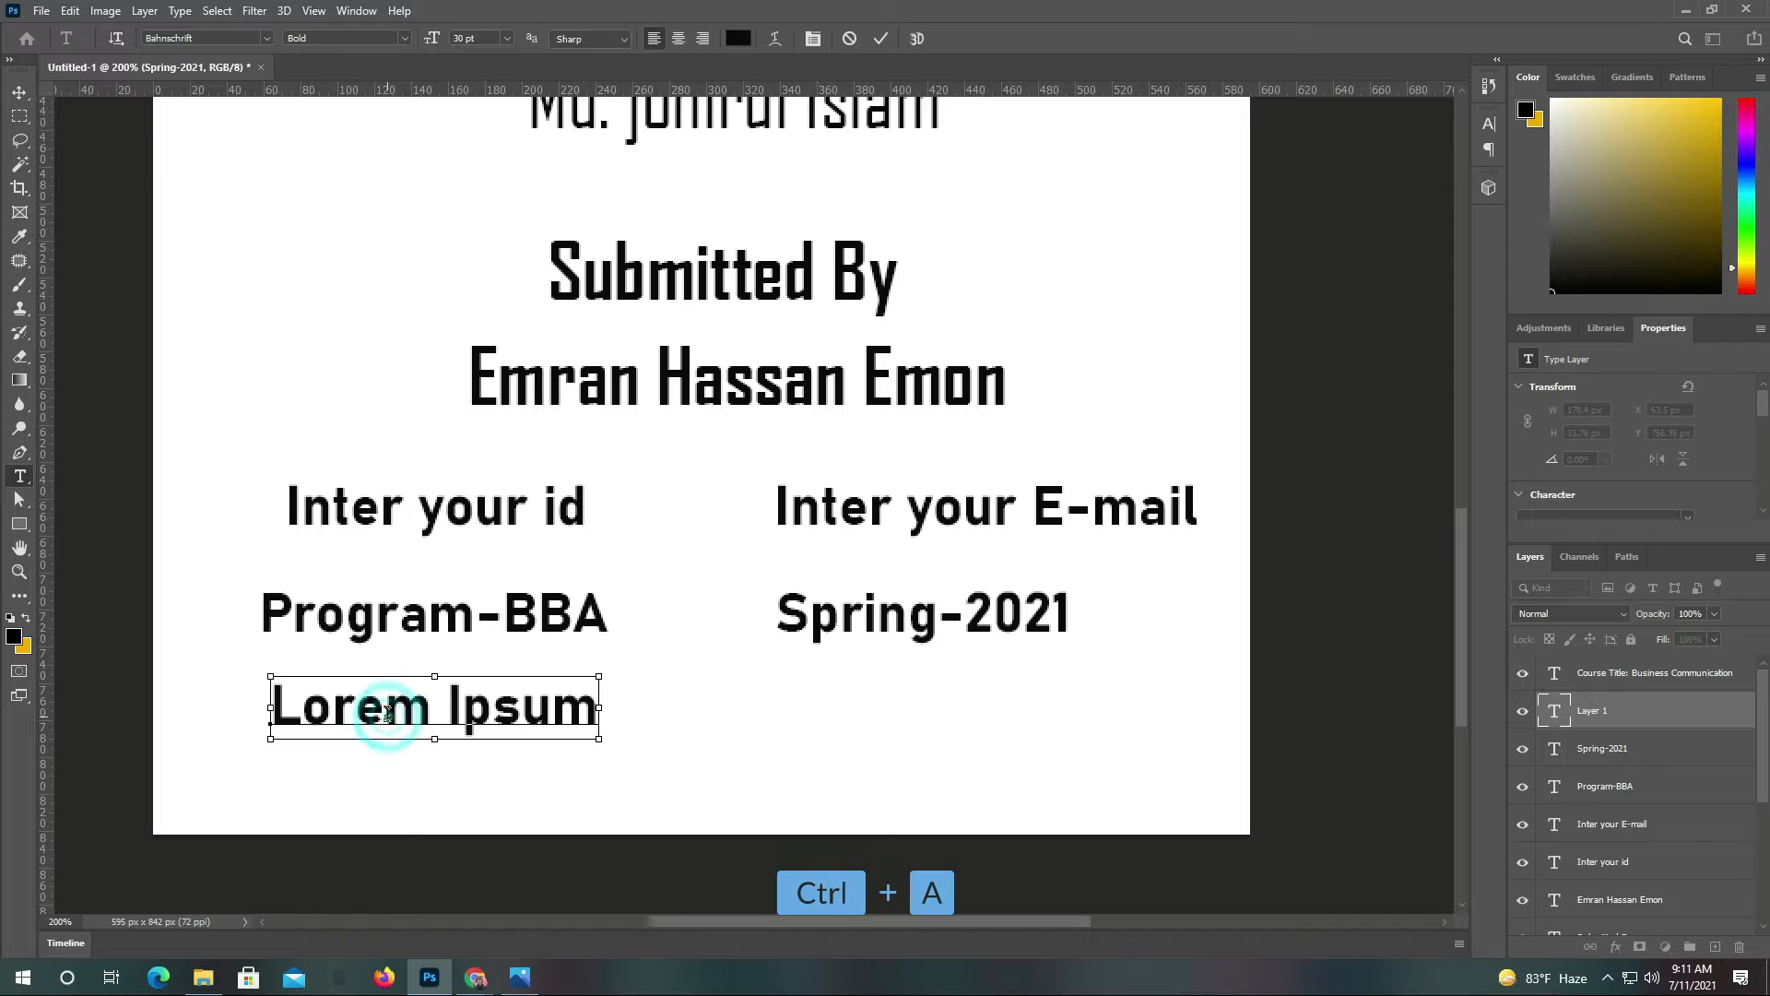
pyautogui.write('Inta')
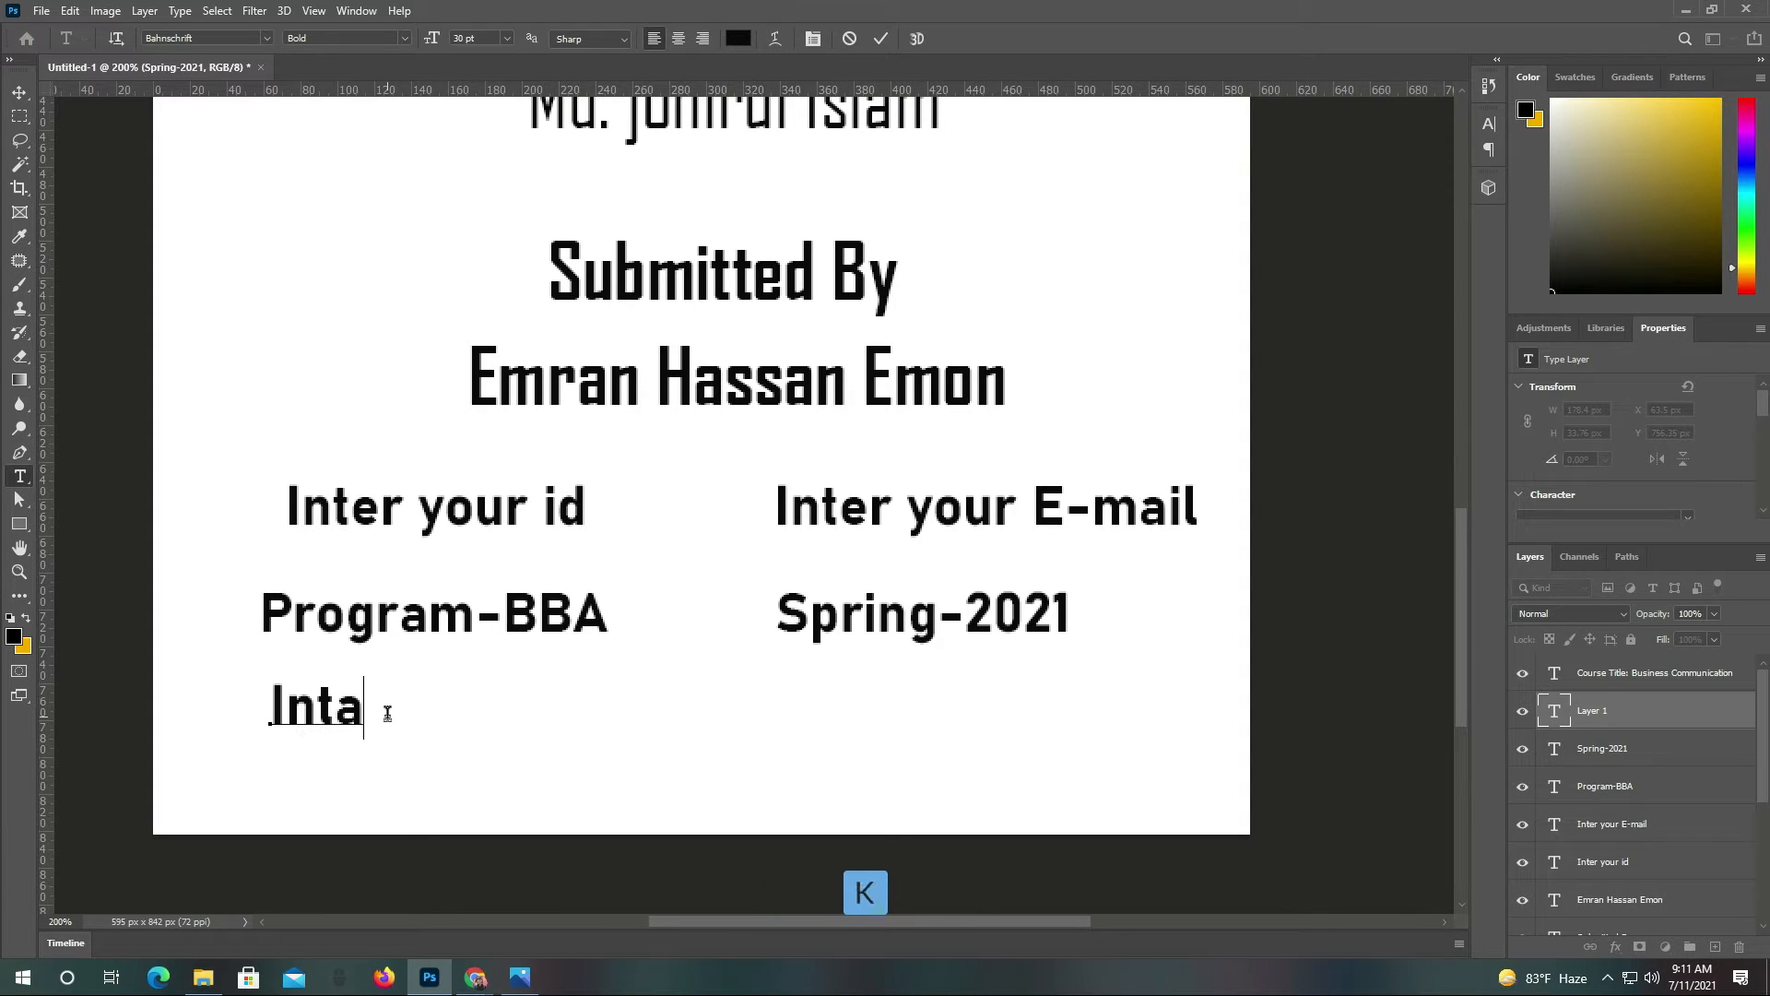
pyautogui.write('ke-')
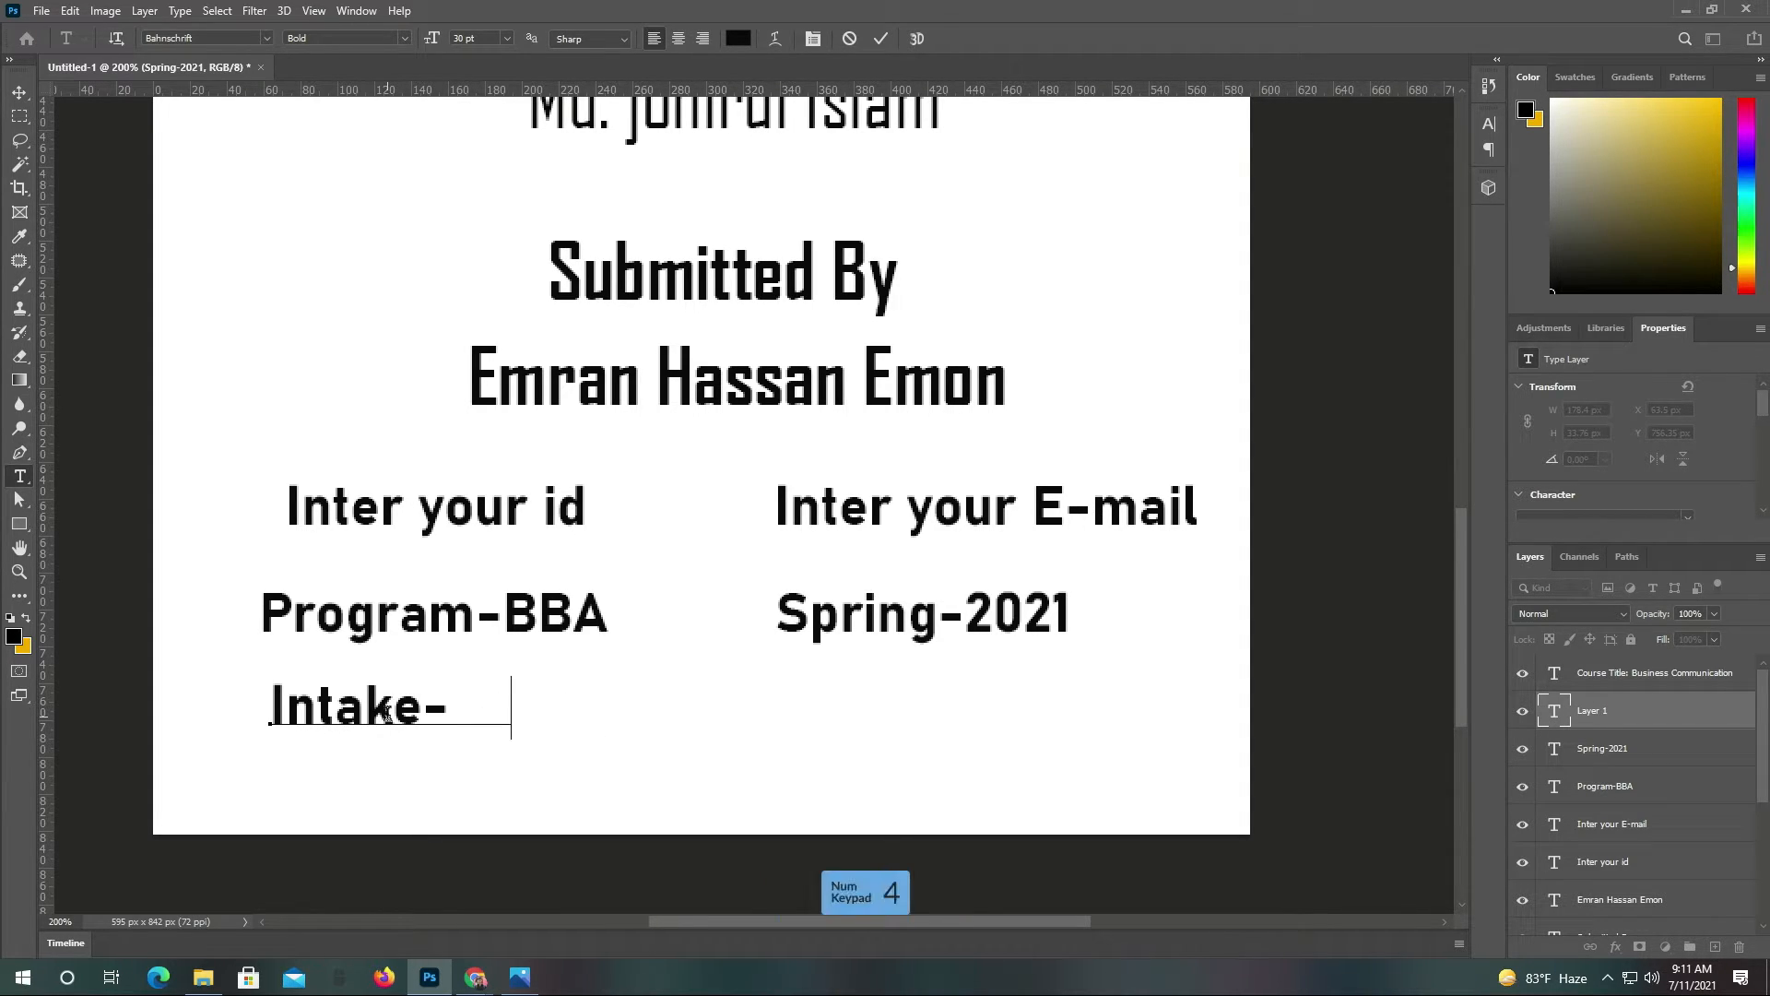
pyautogui.write('54')
pyautogui.click(881, 39)
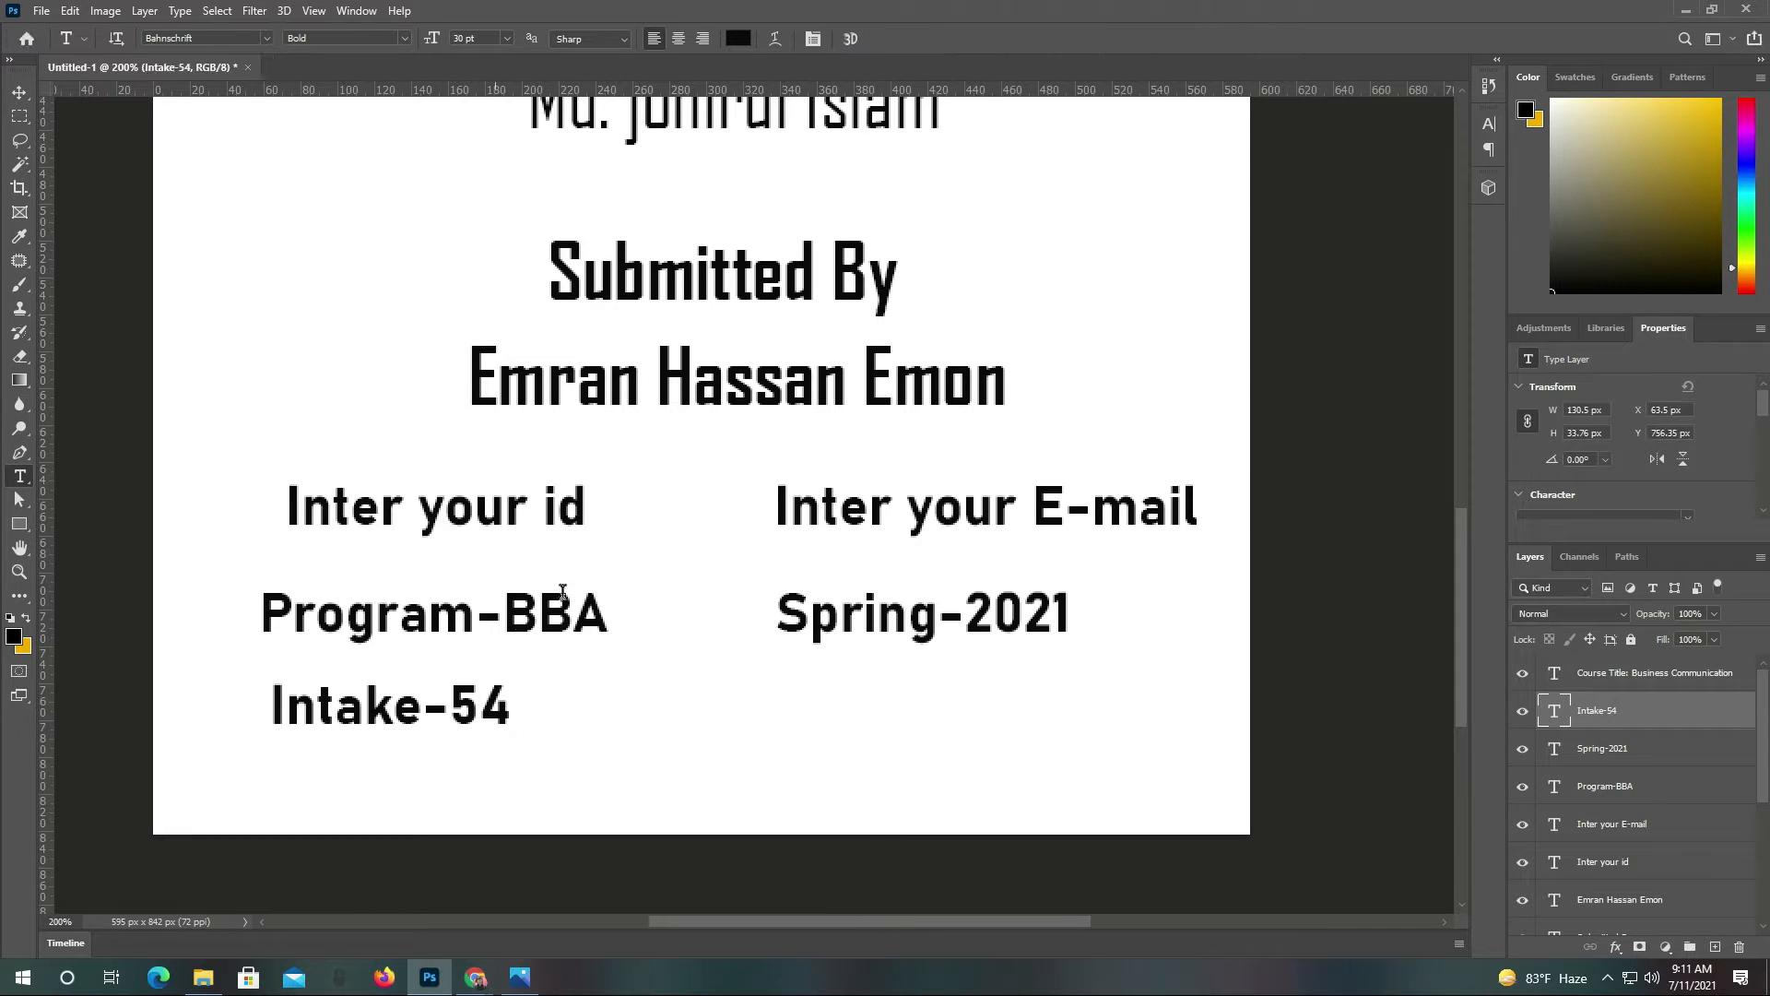
pyautogui.click(19, 93)
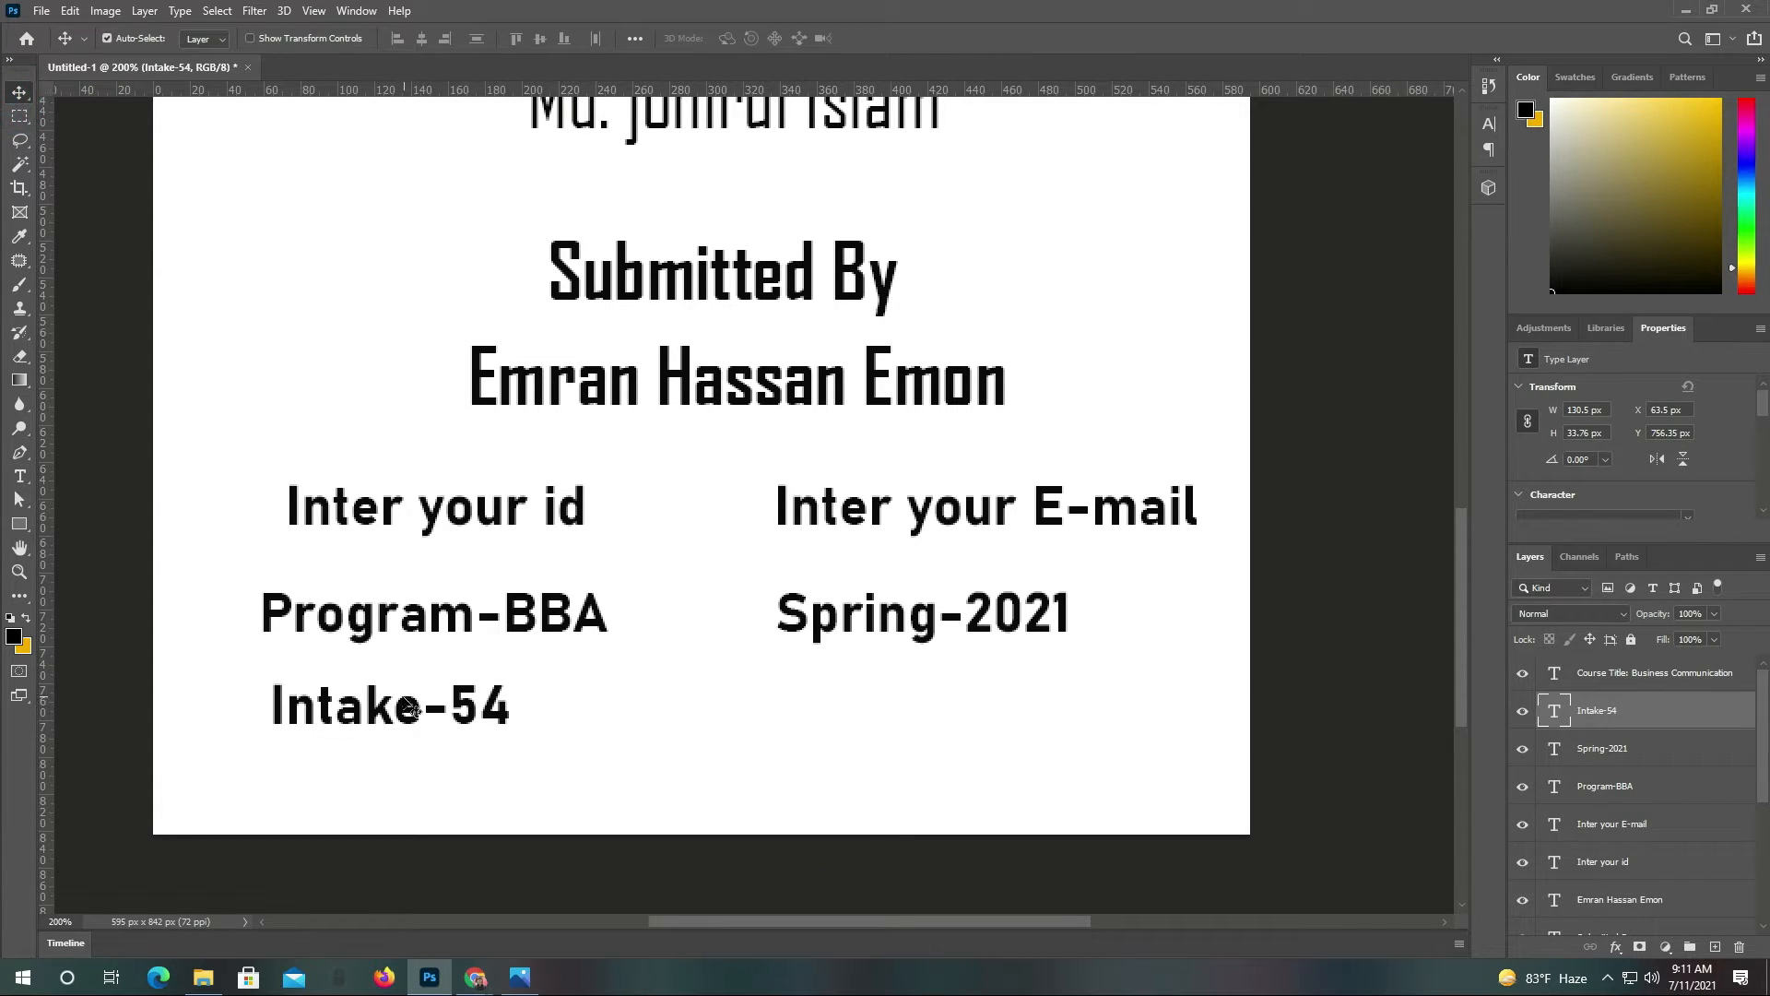
pyautogui.keyDown('alt'); pyautogui.click(401, 707); pyautogui.keyUp('alt')
# Add a 'Section-1' line below Spring-2021
pyautogui.click(19, 476)
pyautogui.click(786, 699)
pyautogui.write('Se')
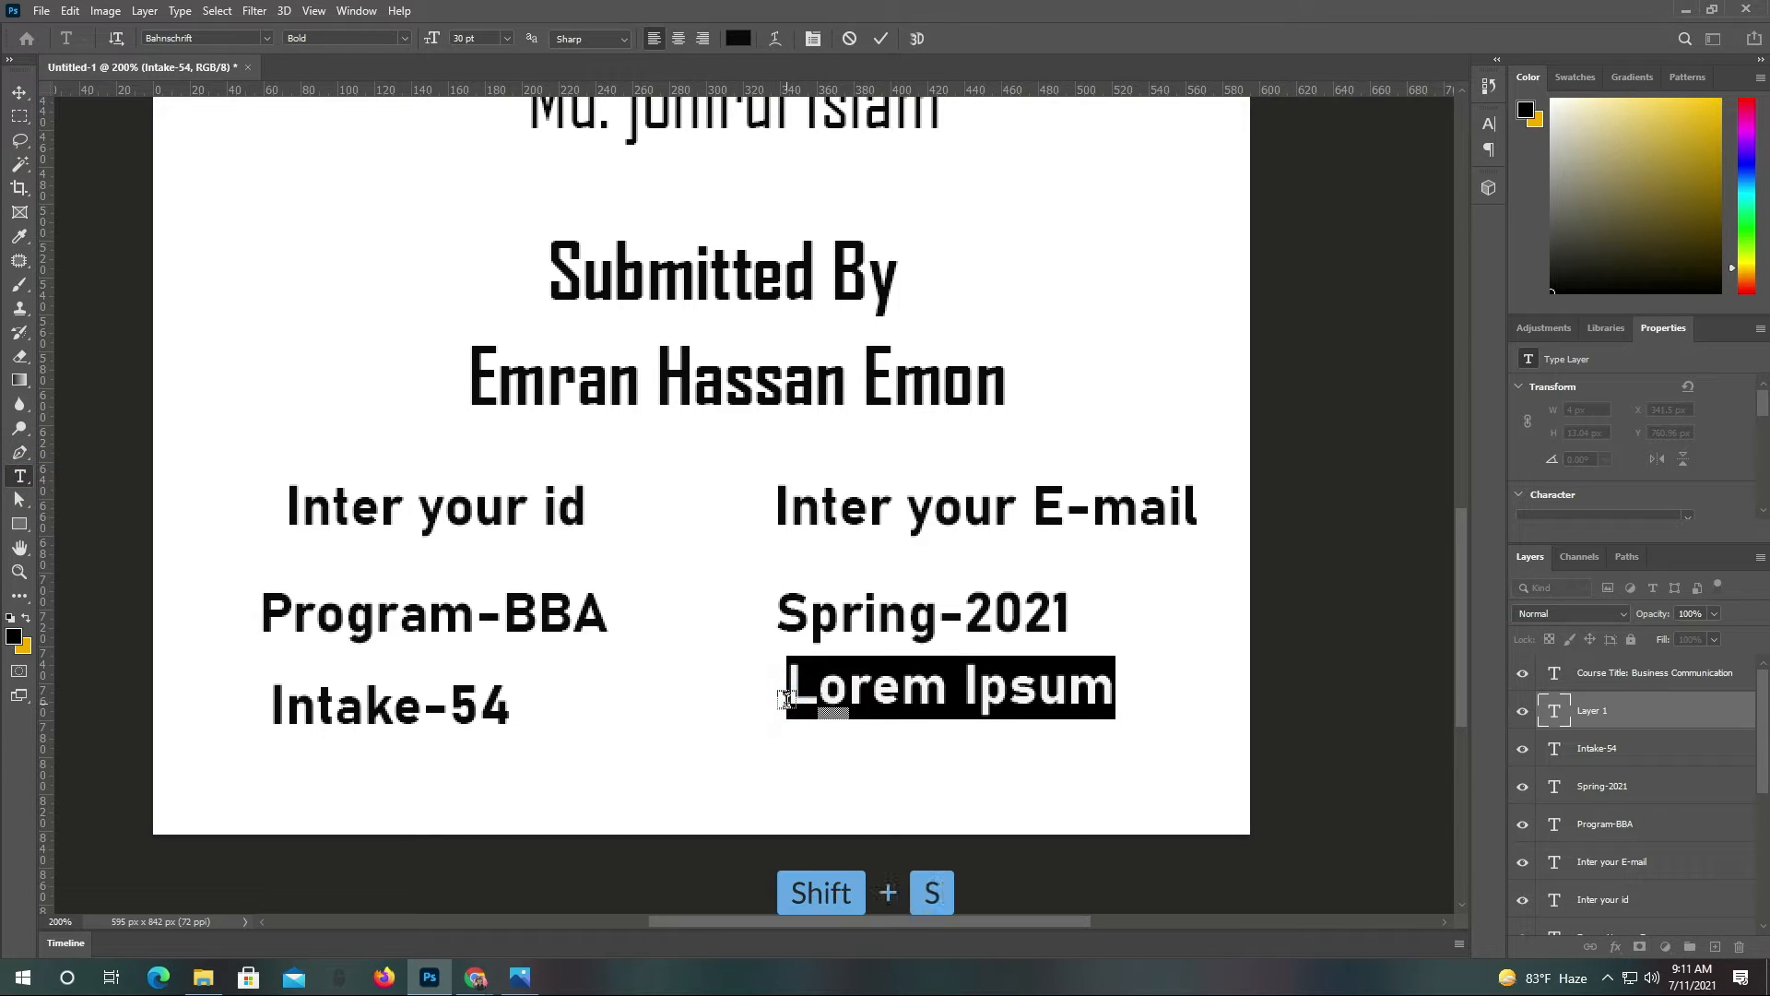
pyautogui.write('ction')
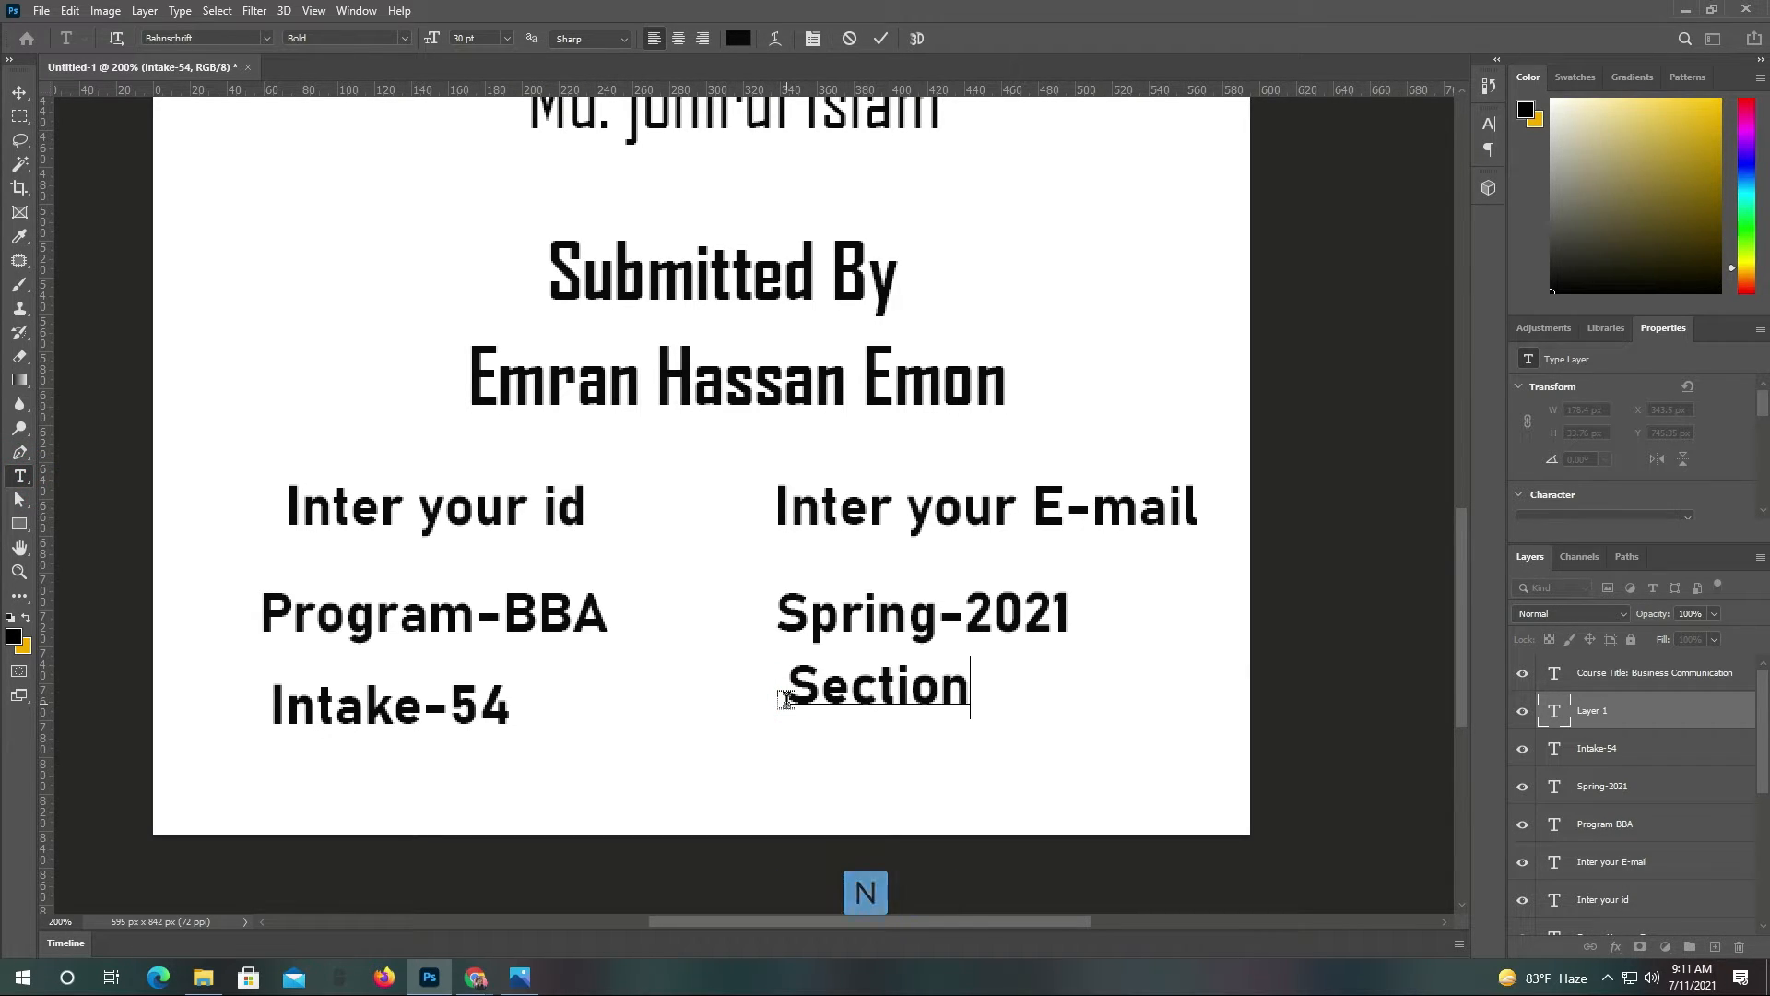
pyautogui.write('-1')
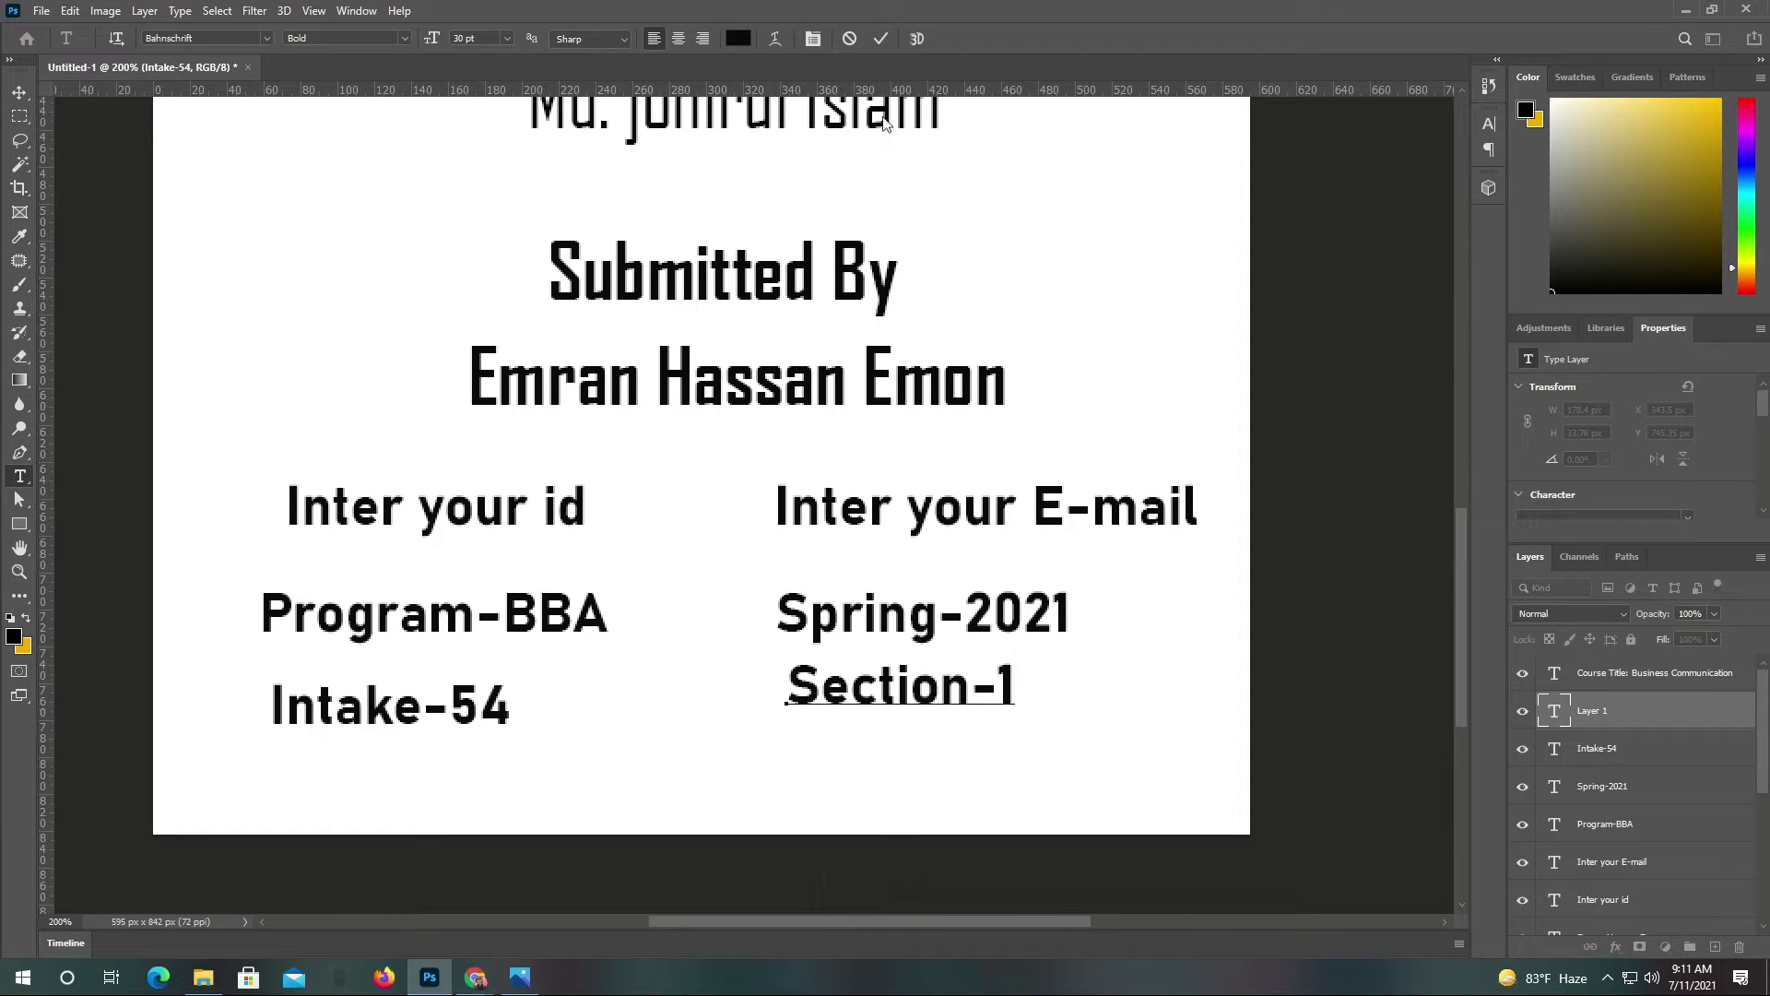
pyautogui.click(880, 38)
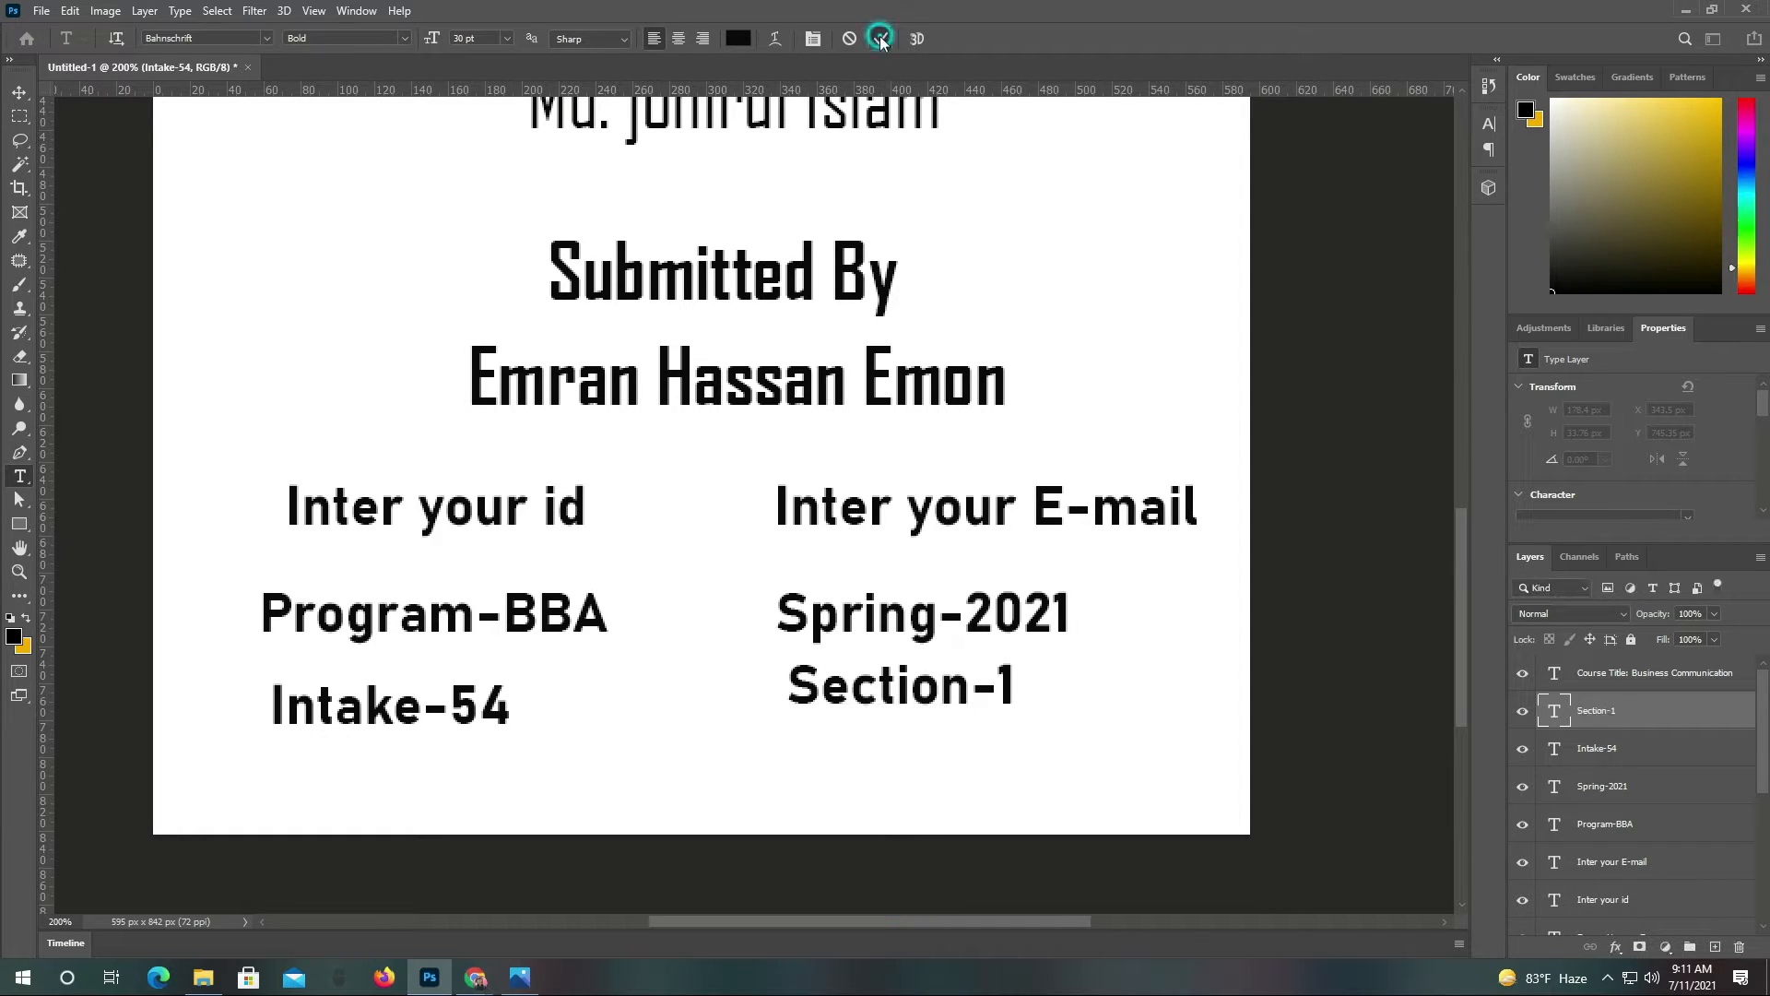
pyautogui.click(19, 93)
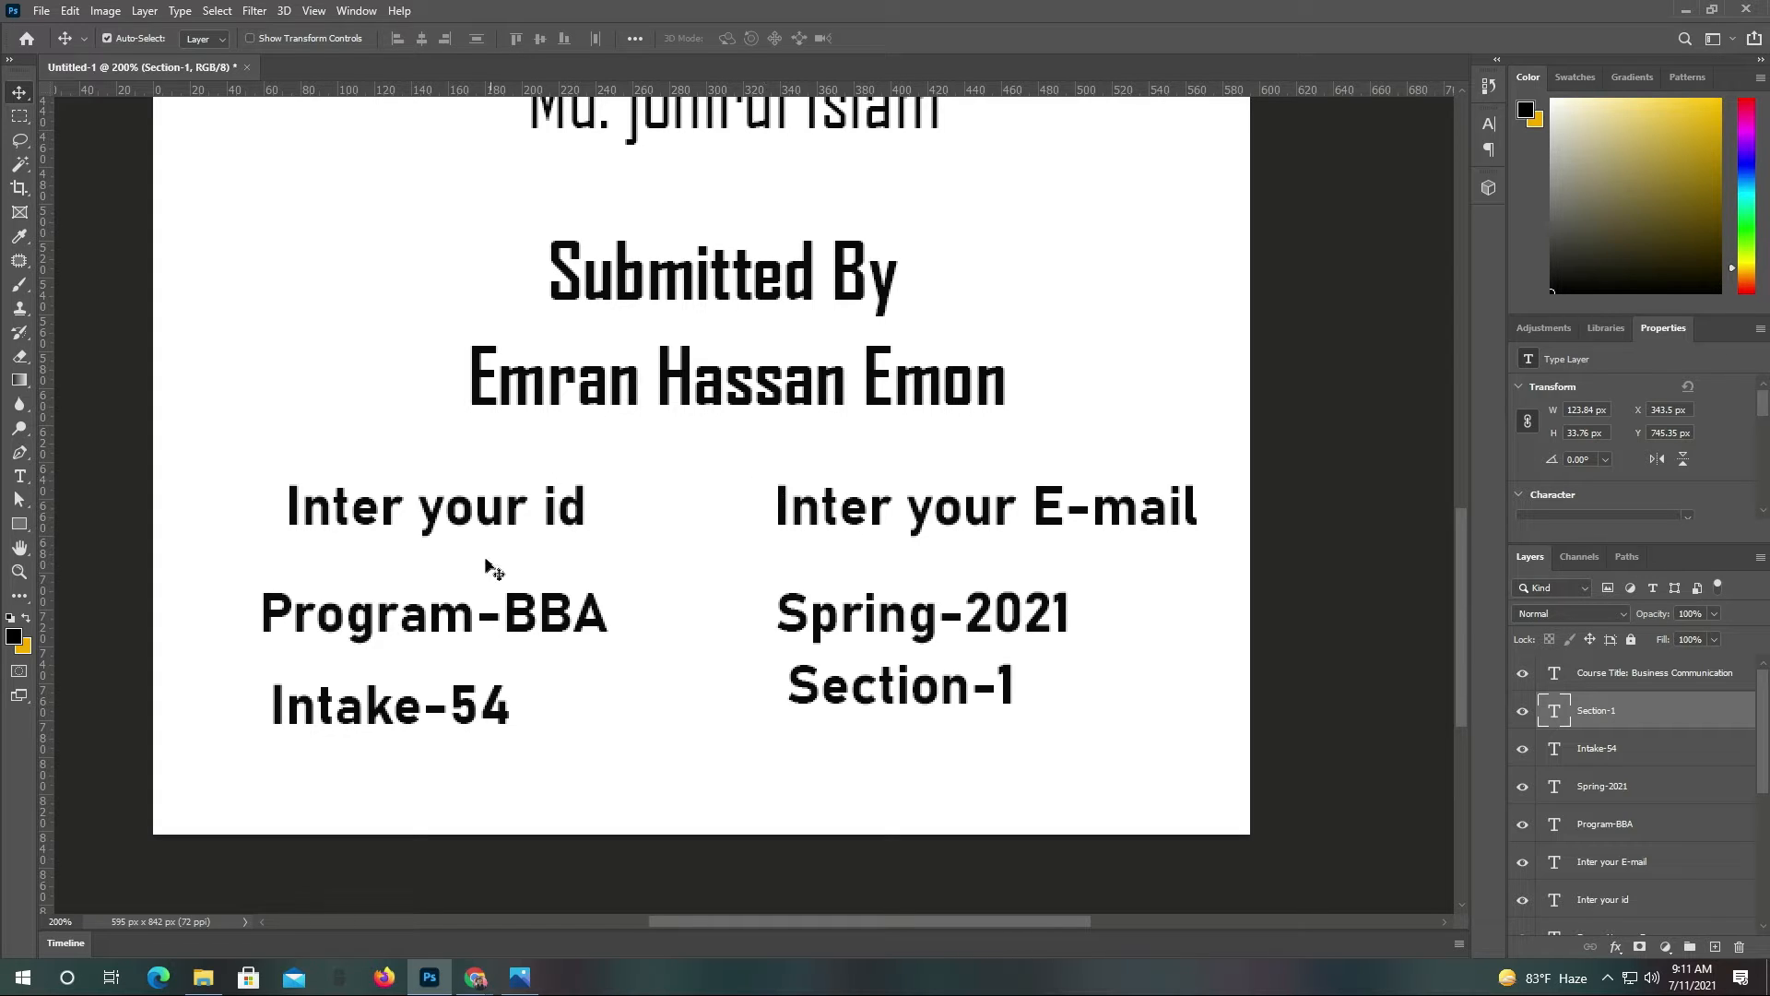
# Stack Program-BBA and Intake-54 under the id label, with Spring-2021 and Section-1 centred under E-mail
pyautogui.moveTo(511, 626); pyautogui.dragTo(511, 589)
pyautogui.moveTo(876, 642); pyautogui.dragTo(861, 600)
pyautogui.moveTo(417, 706); pyautogui.dragTo(478, 660)
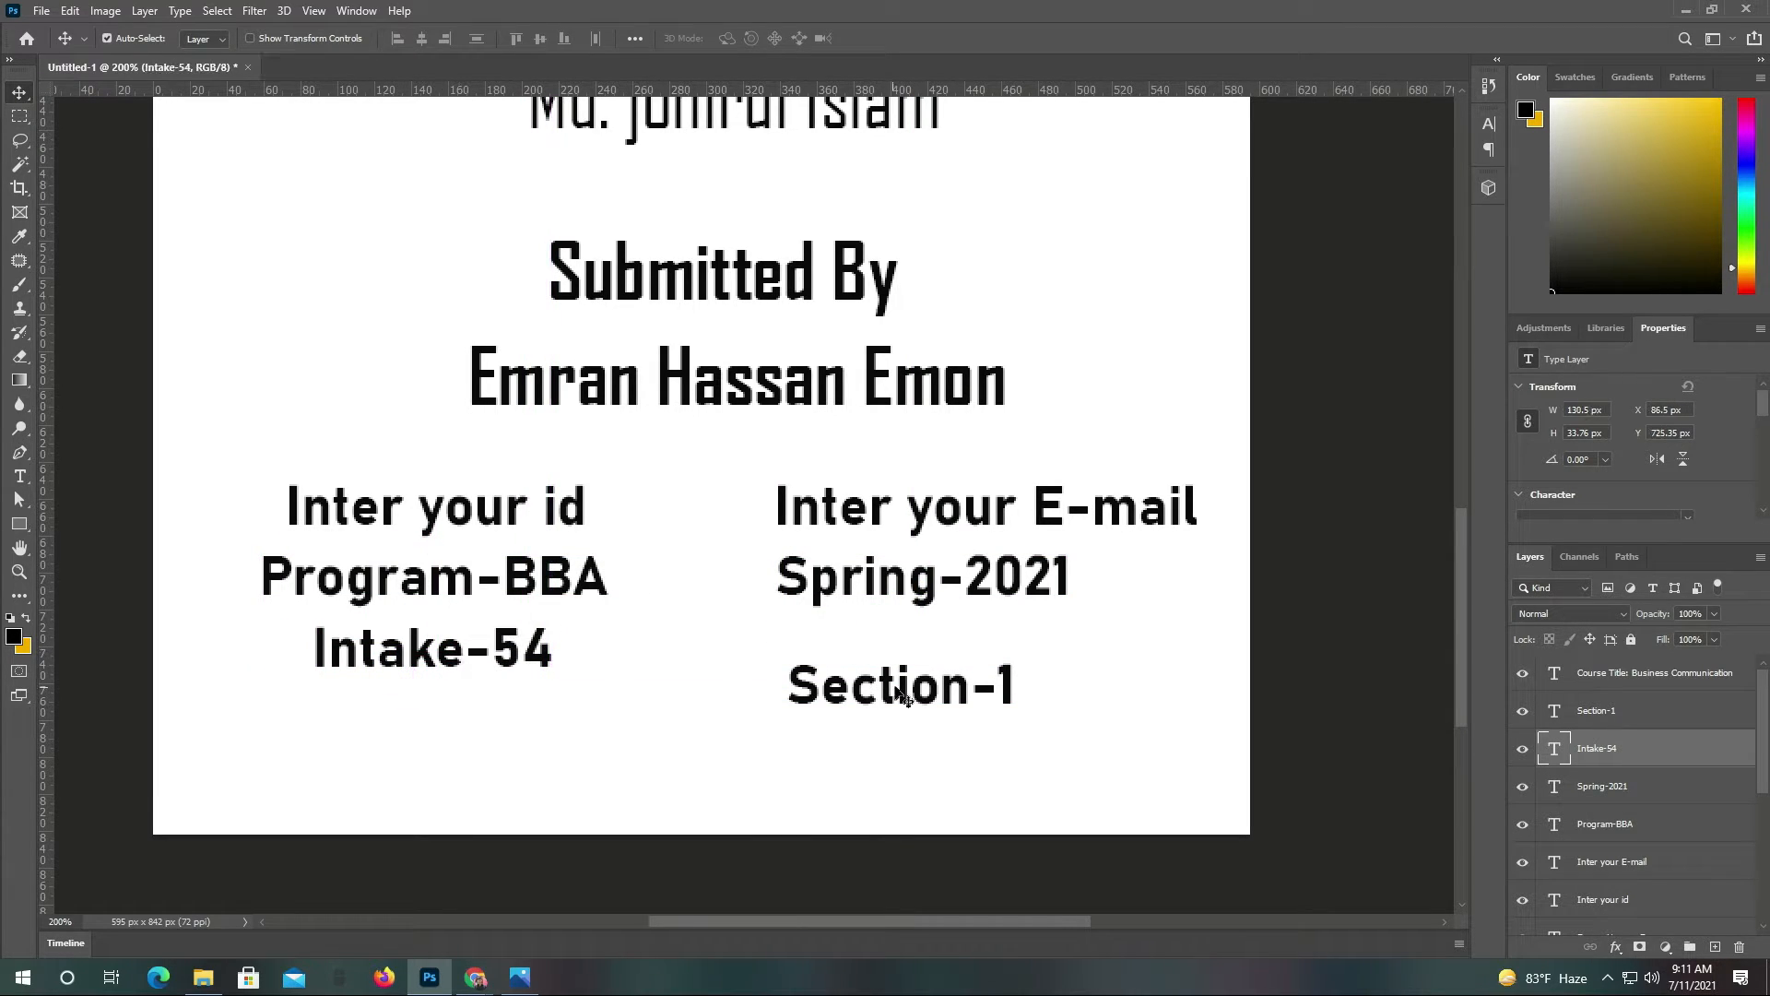
pyautogui.moveTo(904, 698); pyautogui.dragTo(899, 670)
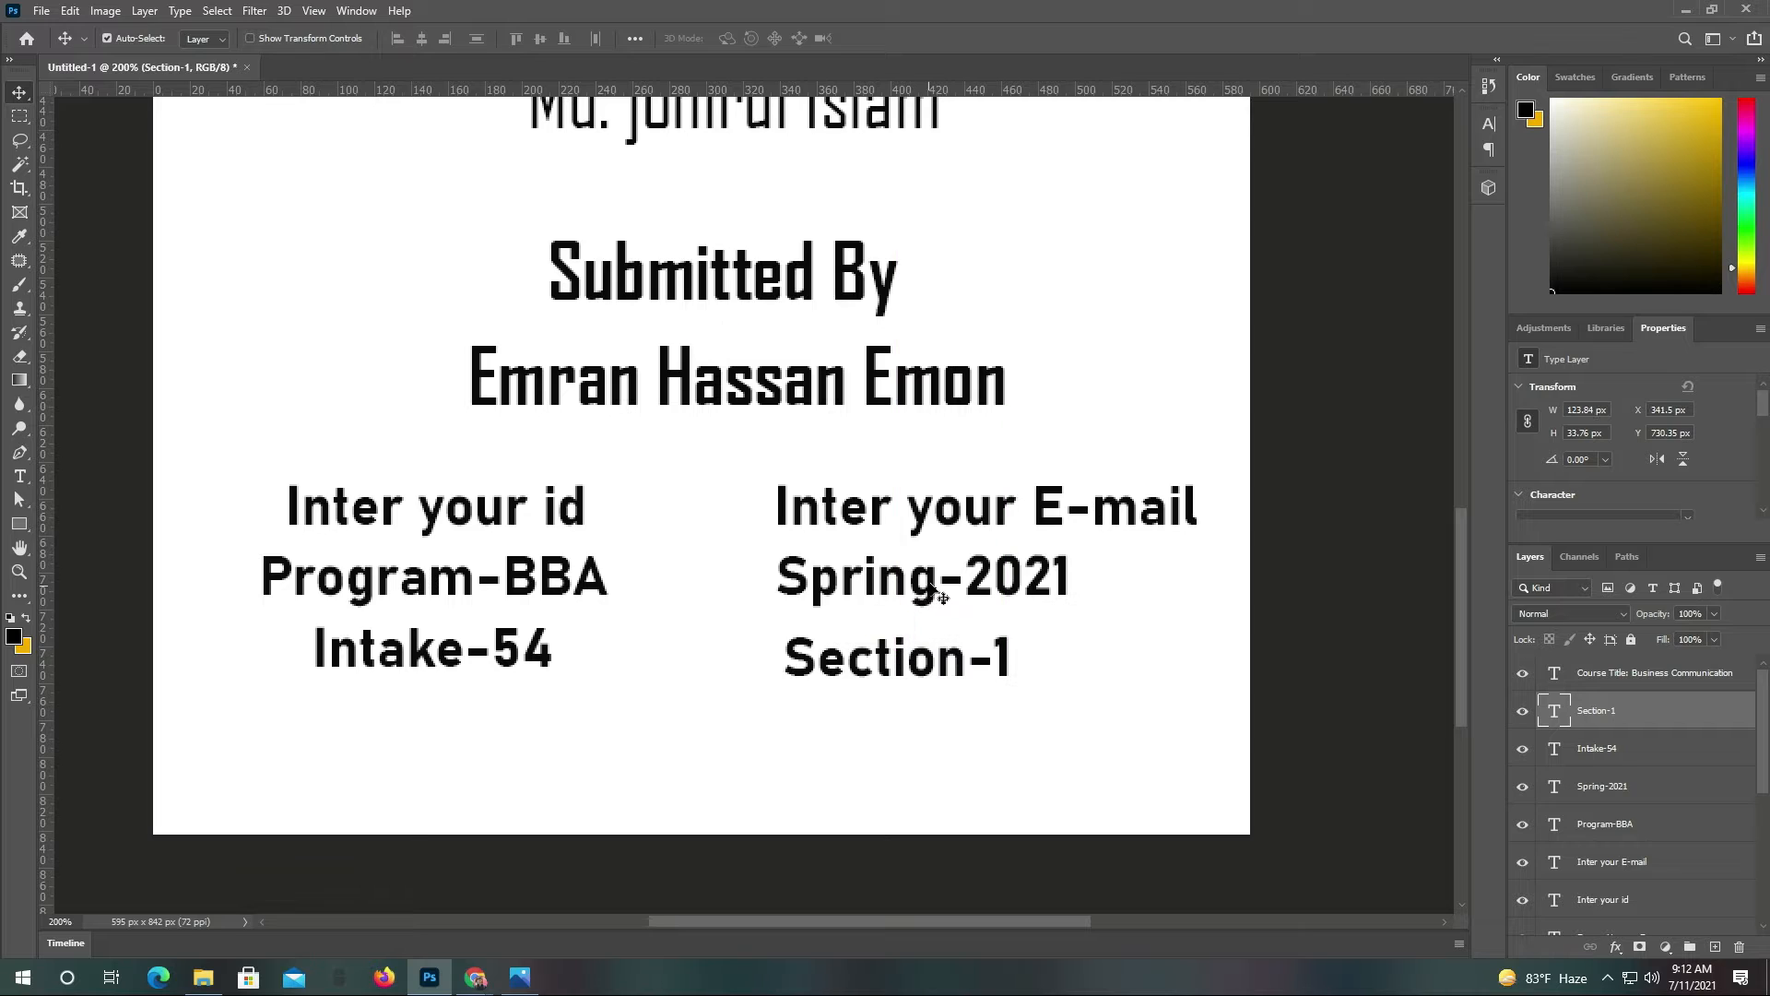
pyautogui.moveTo(940, 594); pyautogui.dragTo(1005, 597)
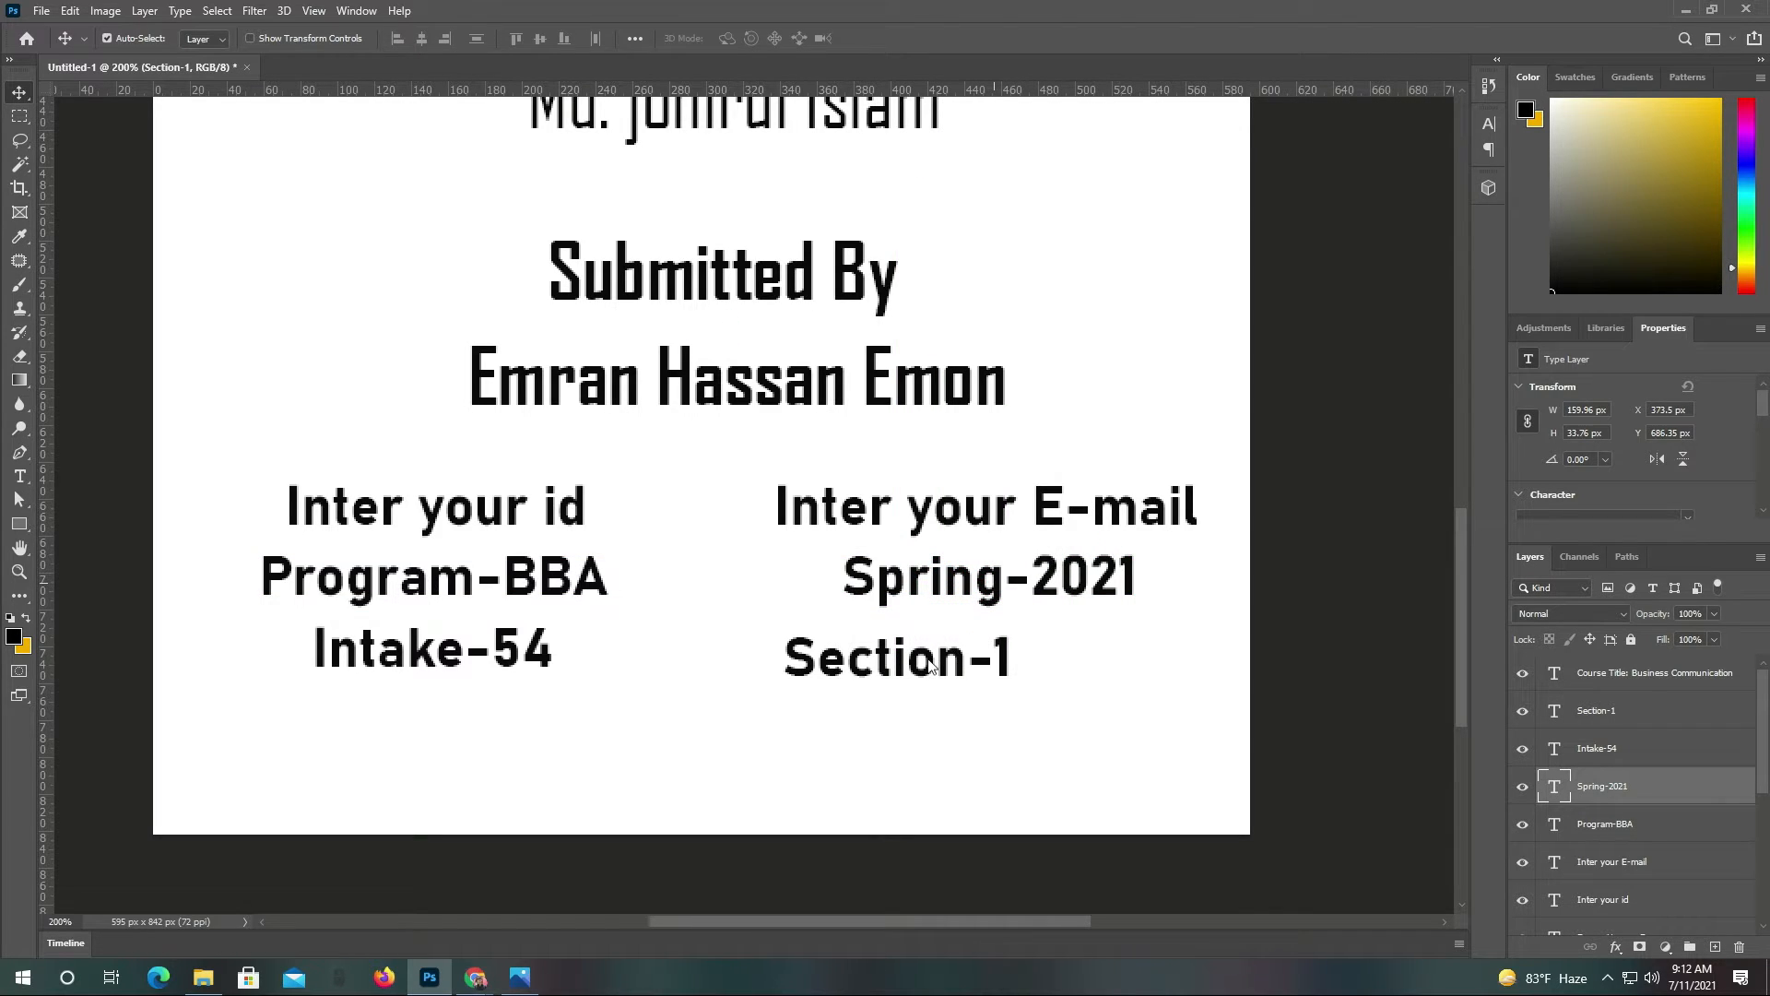
pyautogui.moveTo(933, 657); pyautogui.dragTo(1045, 664)
pyautogui.hotkey('ctrl', 'alt', '0')
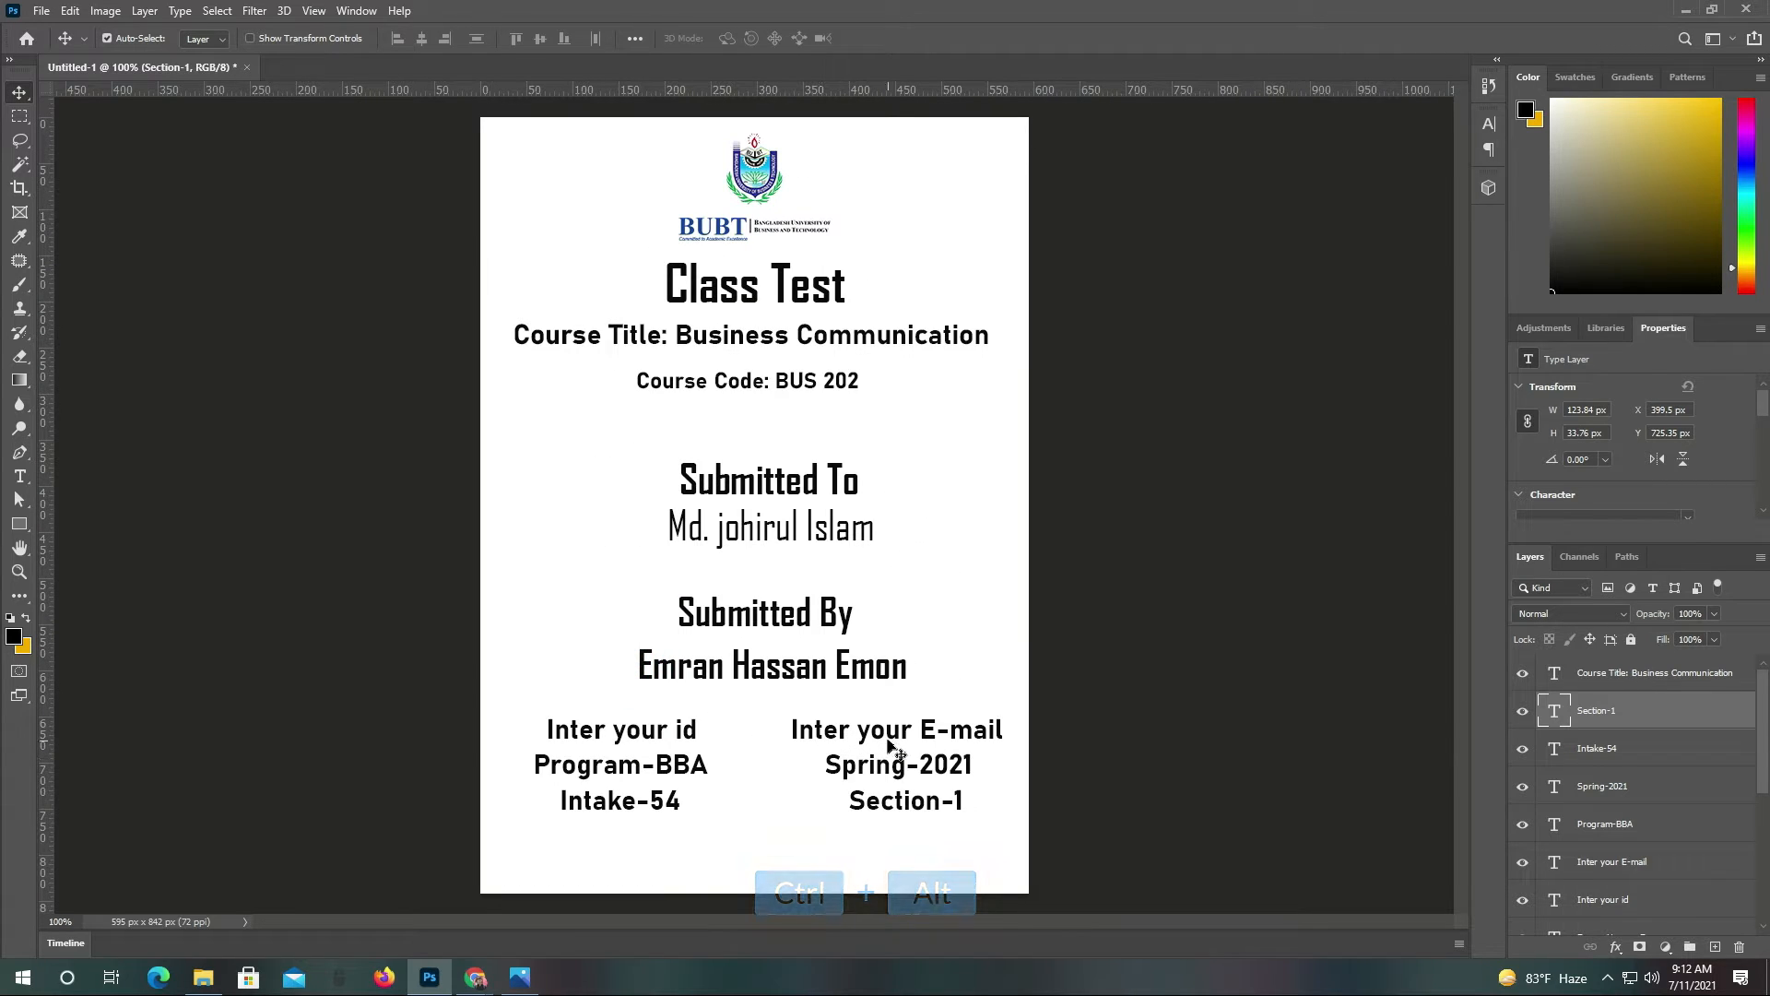
# Select the six detail layers: id, E-mail, Program-BBA, Spring-2021, Intake-54 and Section-1
pyautogui.keyDown('ctrl'); pyautogui.click(850, 766); pyautogui.keyUp('ctrl')
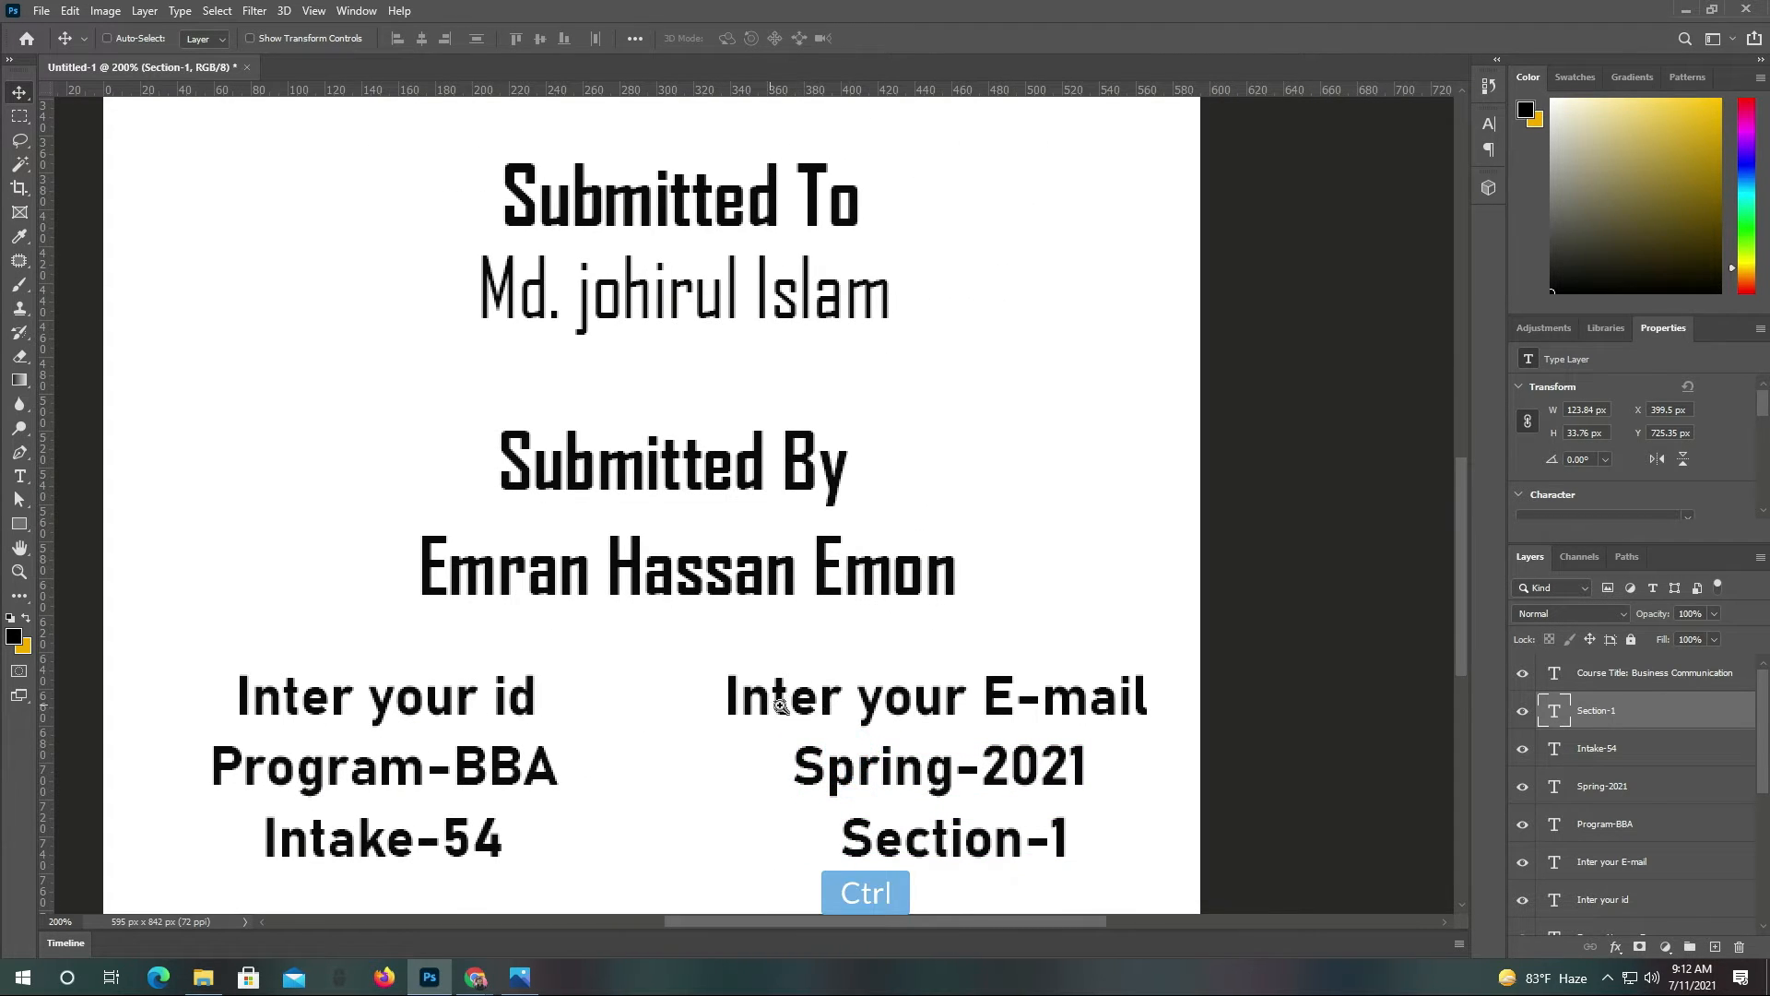
pyautogui.hotkey('ctrl', '-')
pyautogui.click(641, 727)
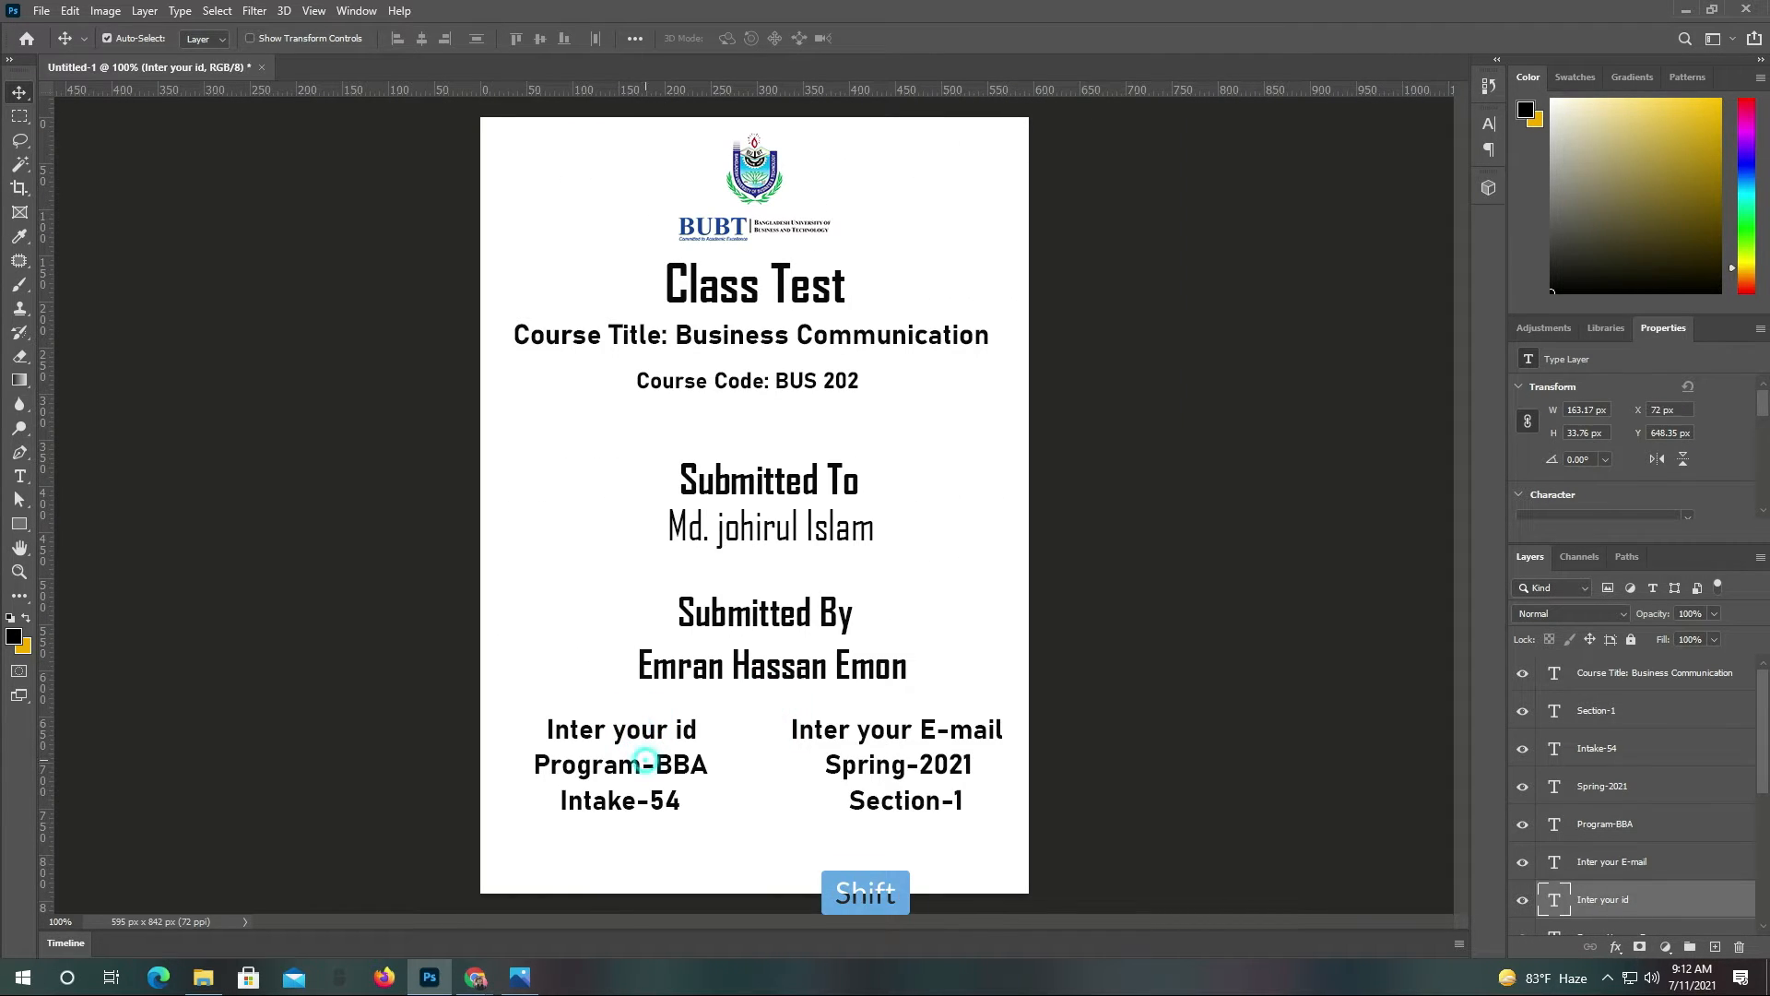
pyautogui.keyDown('shift'); pyautogui.click(636, 765); pyautogui.keyUp('shift')
pyautogui.keyDown('shift'); pyautogui.click(650, 800); pyautogui.keyUp('shift')
pyautogui.keyDown('shift'); pyautogui.click(915, 801); pyautogui.keyUp('shift')
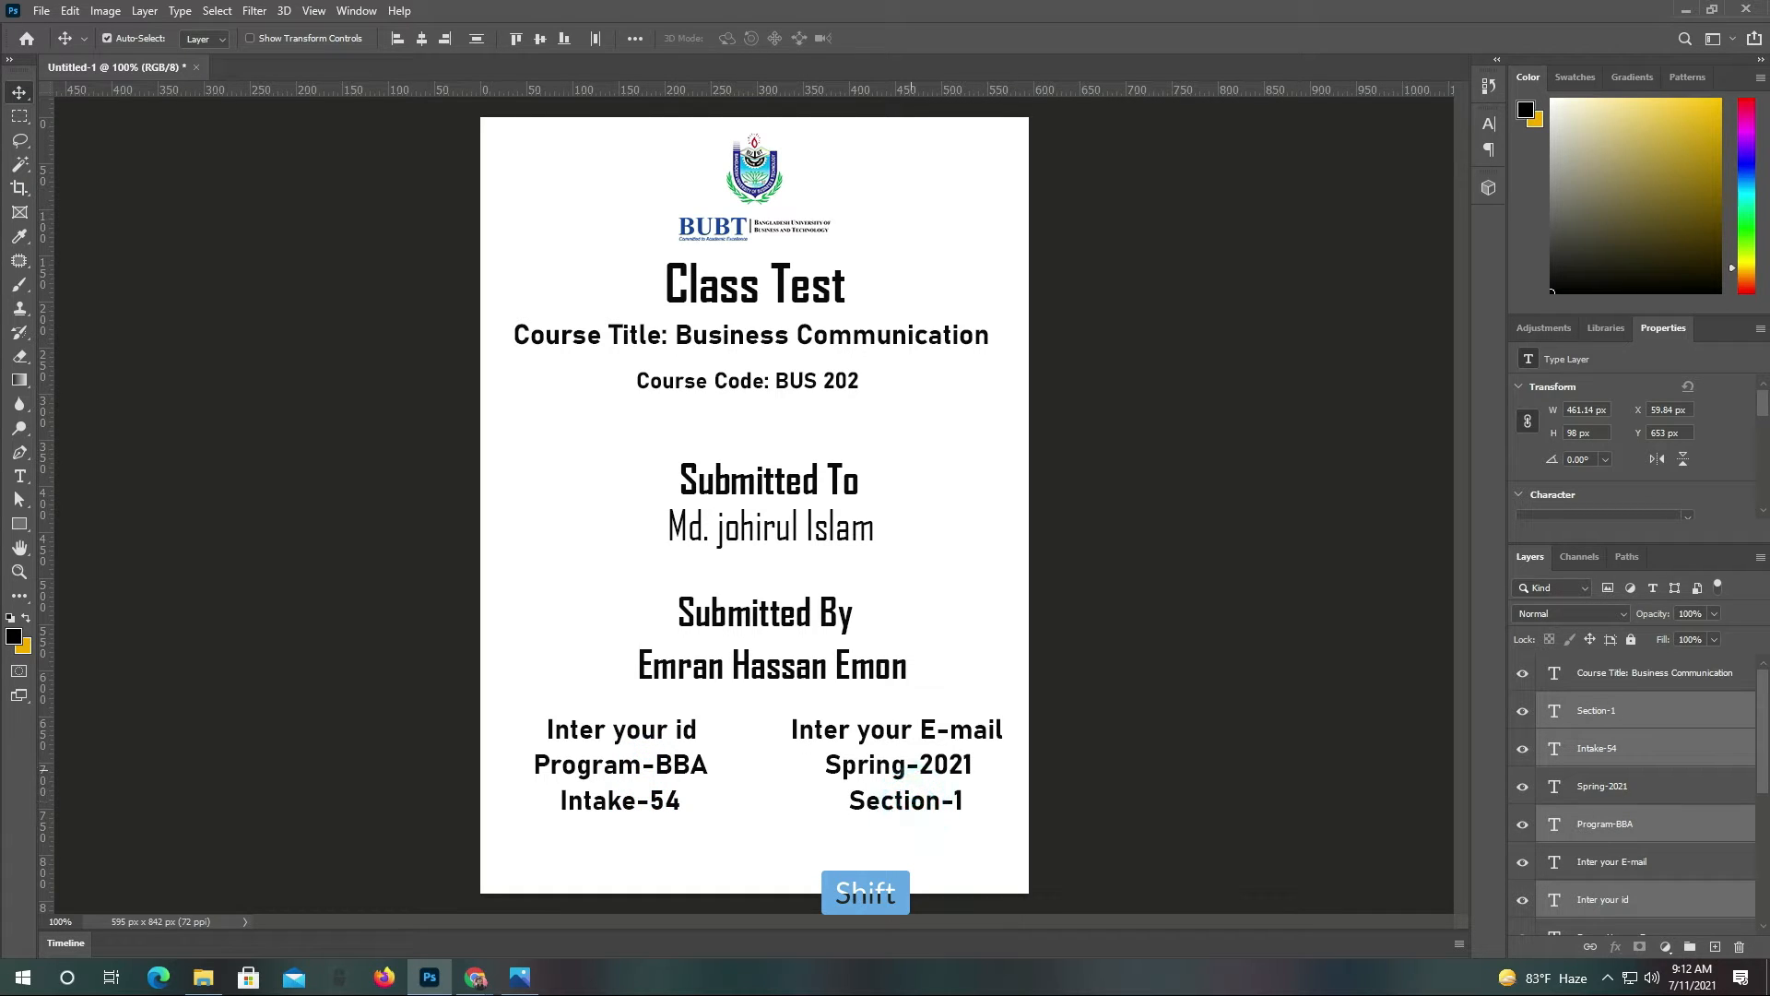
pyautogui.keyDown('shift'); pyautogui.click(899, 766); pyautogui.keyUp('shift')
pyautogui.keyDown('shift'); pyautogui.click(899, 729); pyautogui.keyUp('shift')
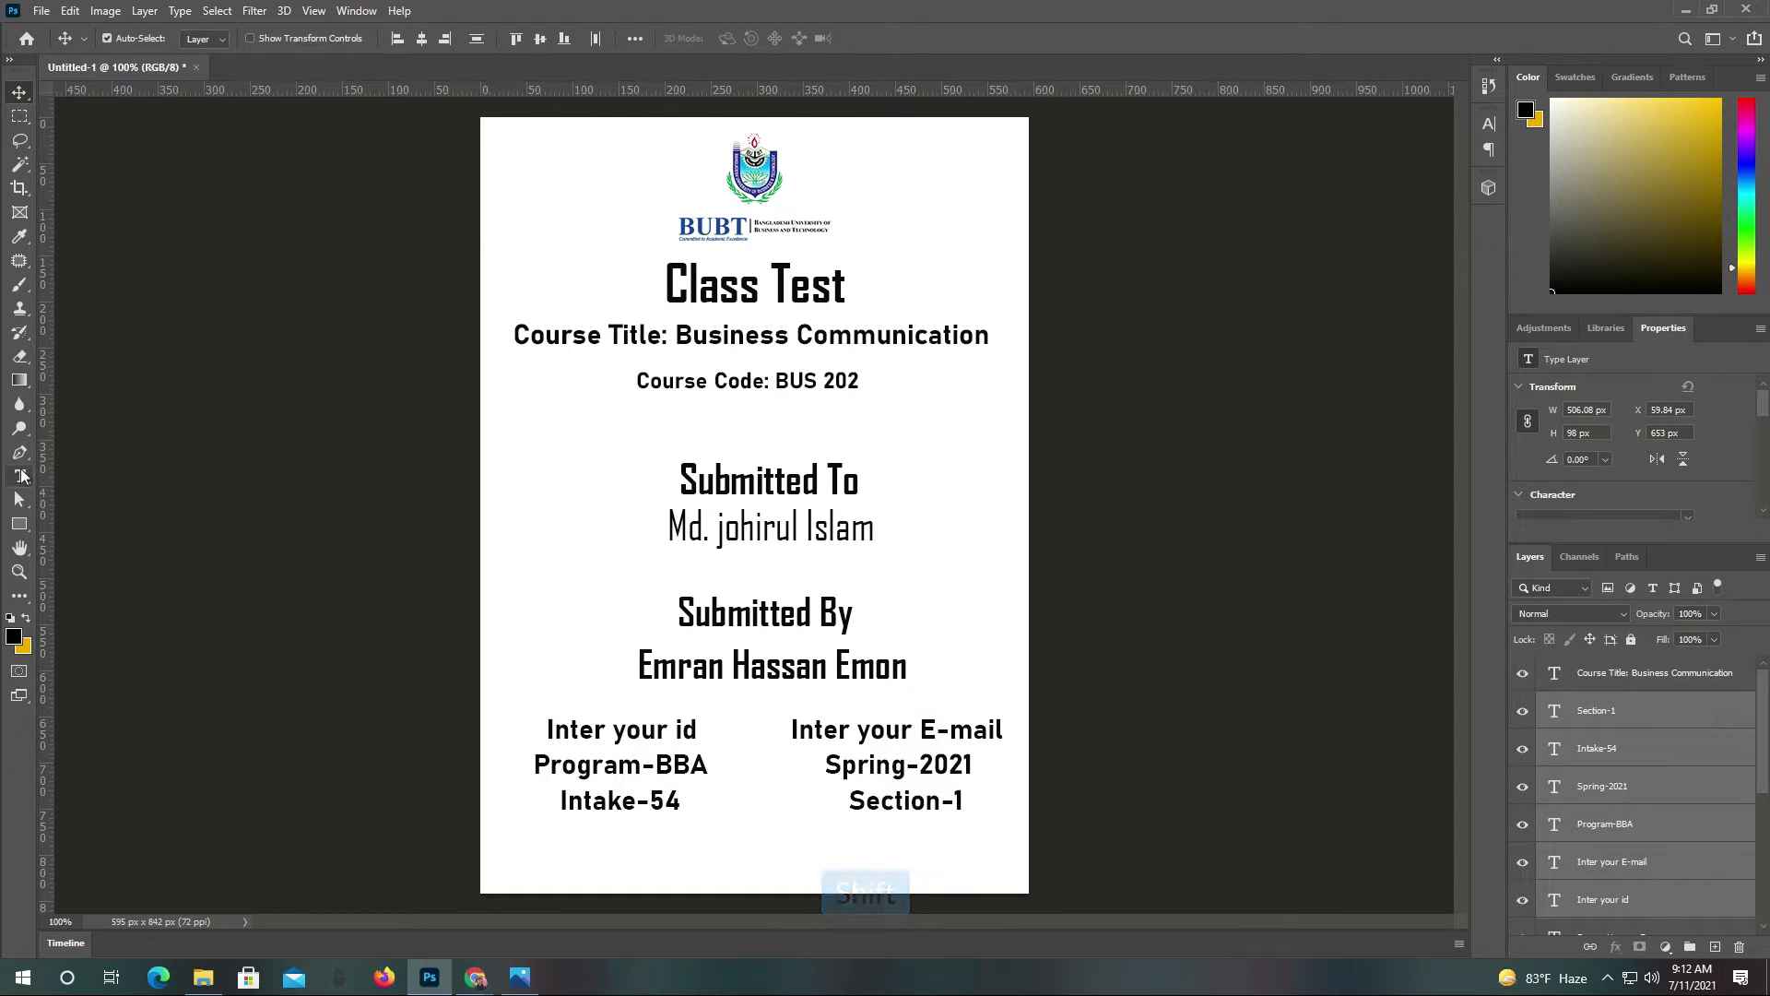
# Set the selected detail lines to Agency FB Regular instead of Bold
pyautogui.click(20, 475)
pyautogui.click(262, 39)
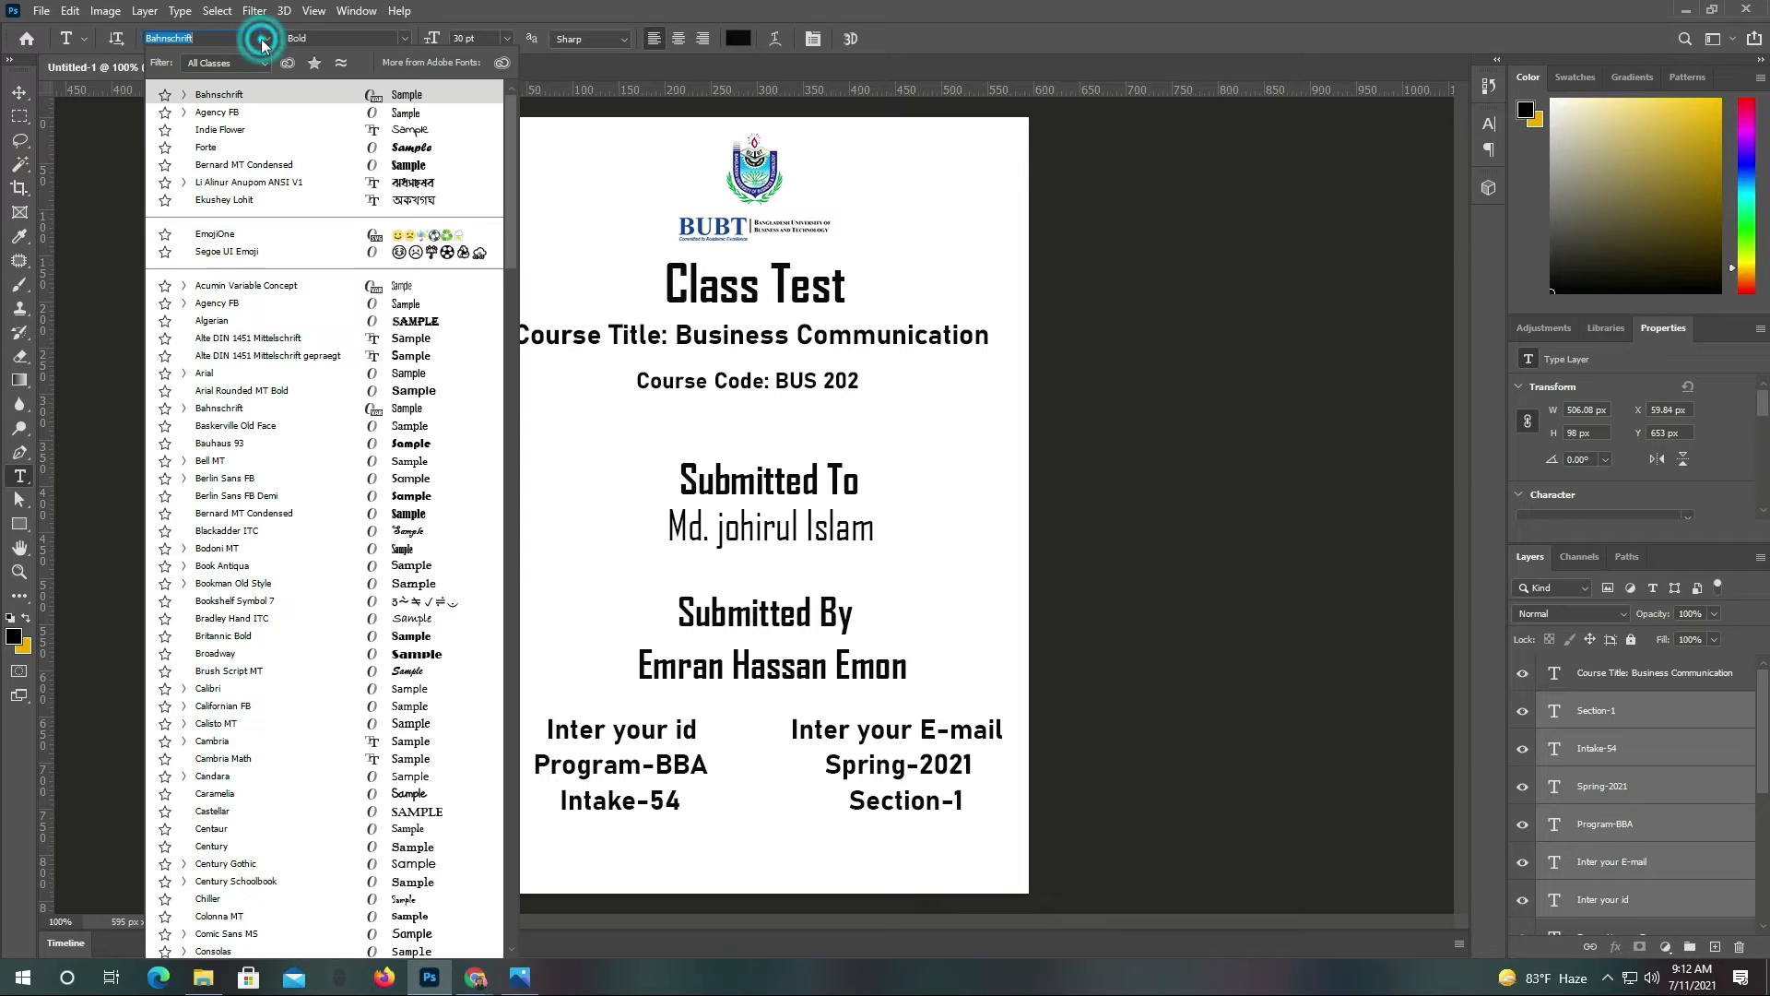
pyautogui.click(402, 112)
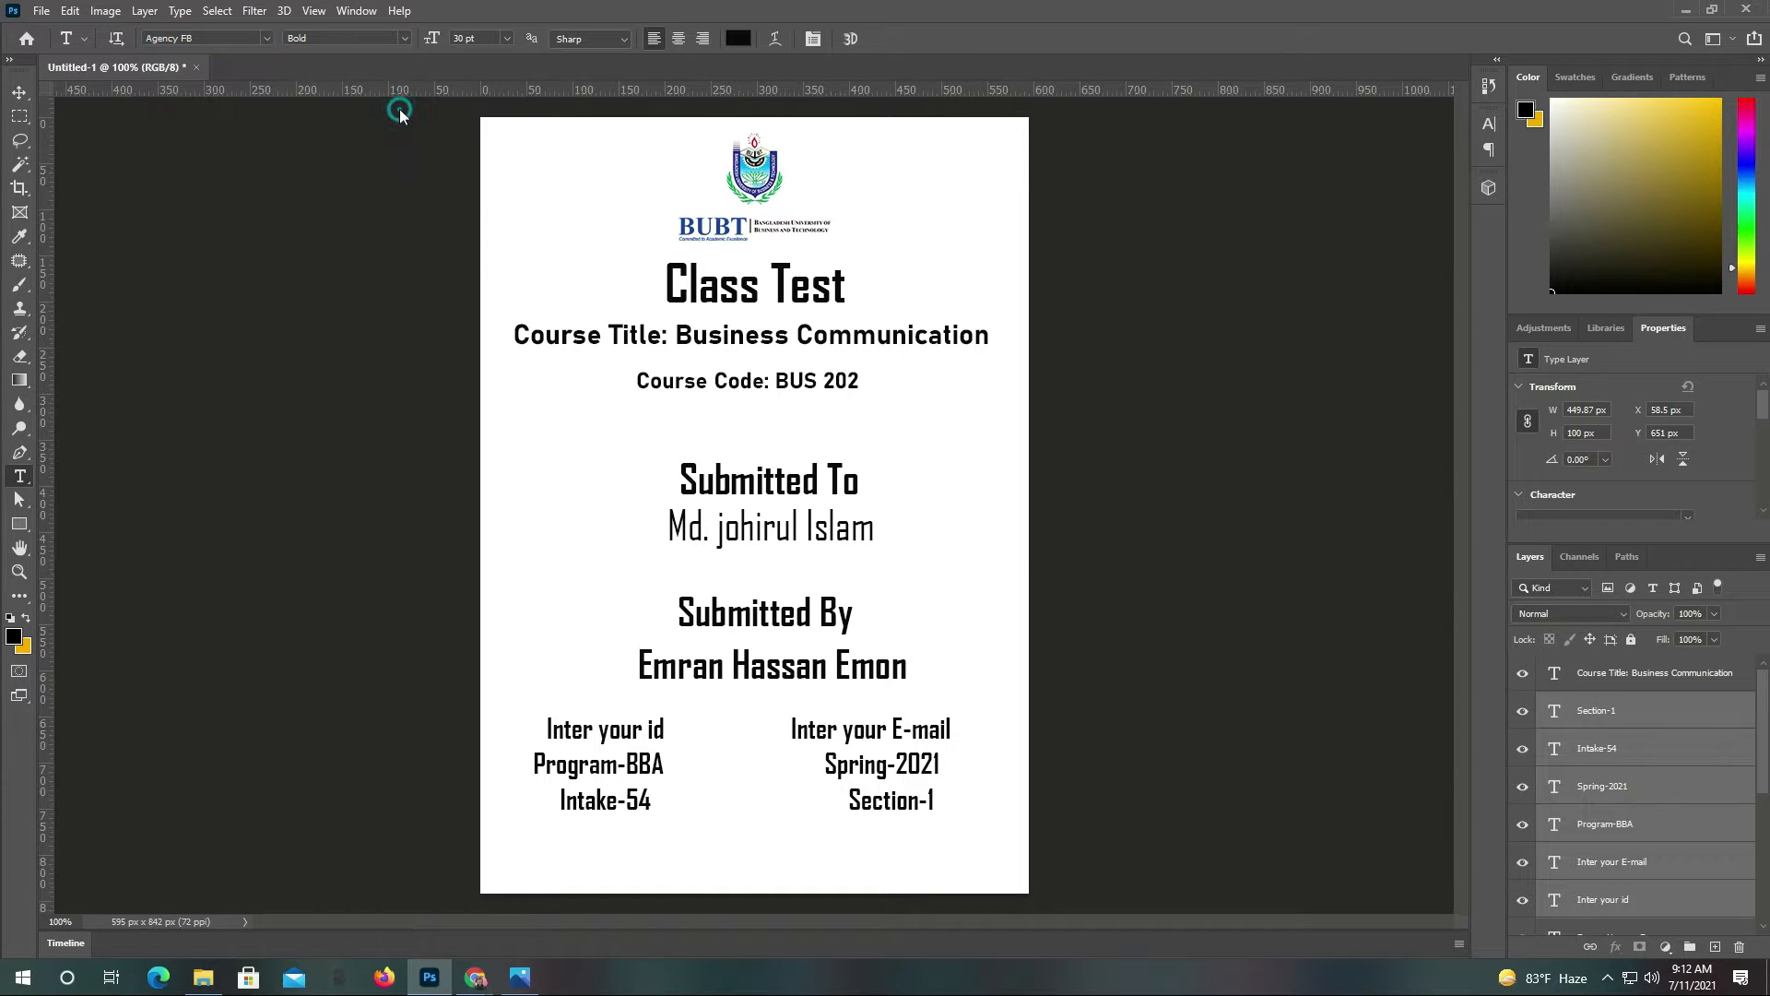
pyautogui.click(402, 38)
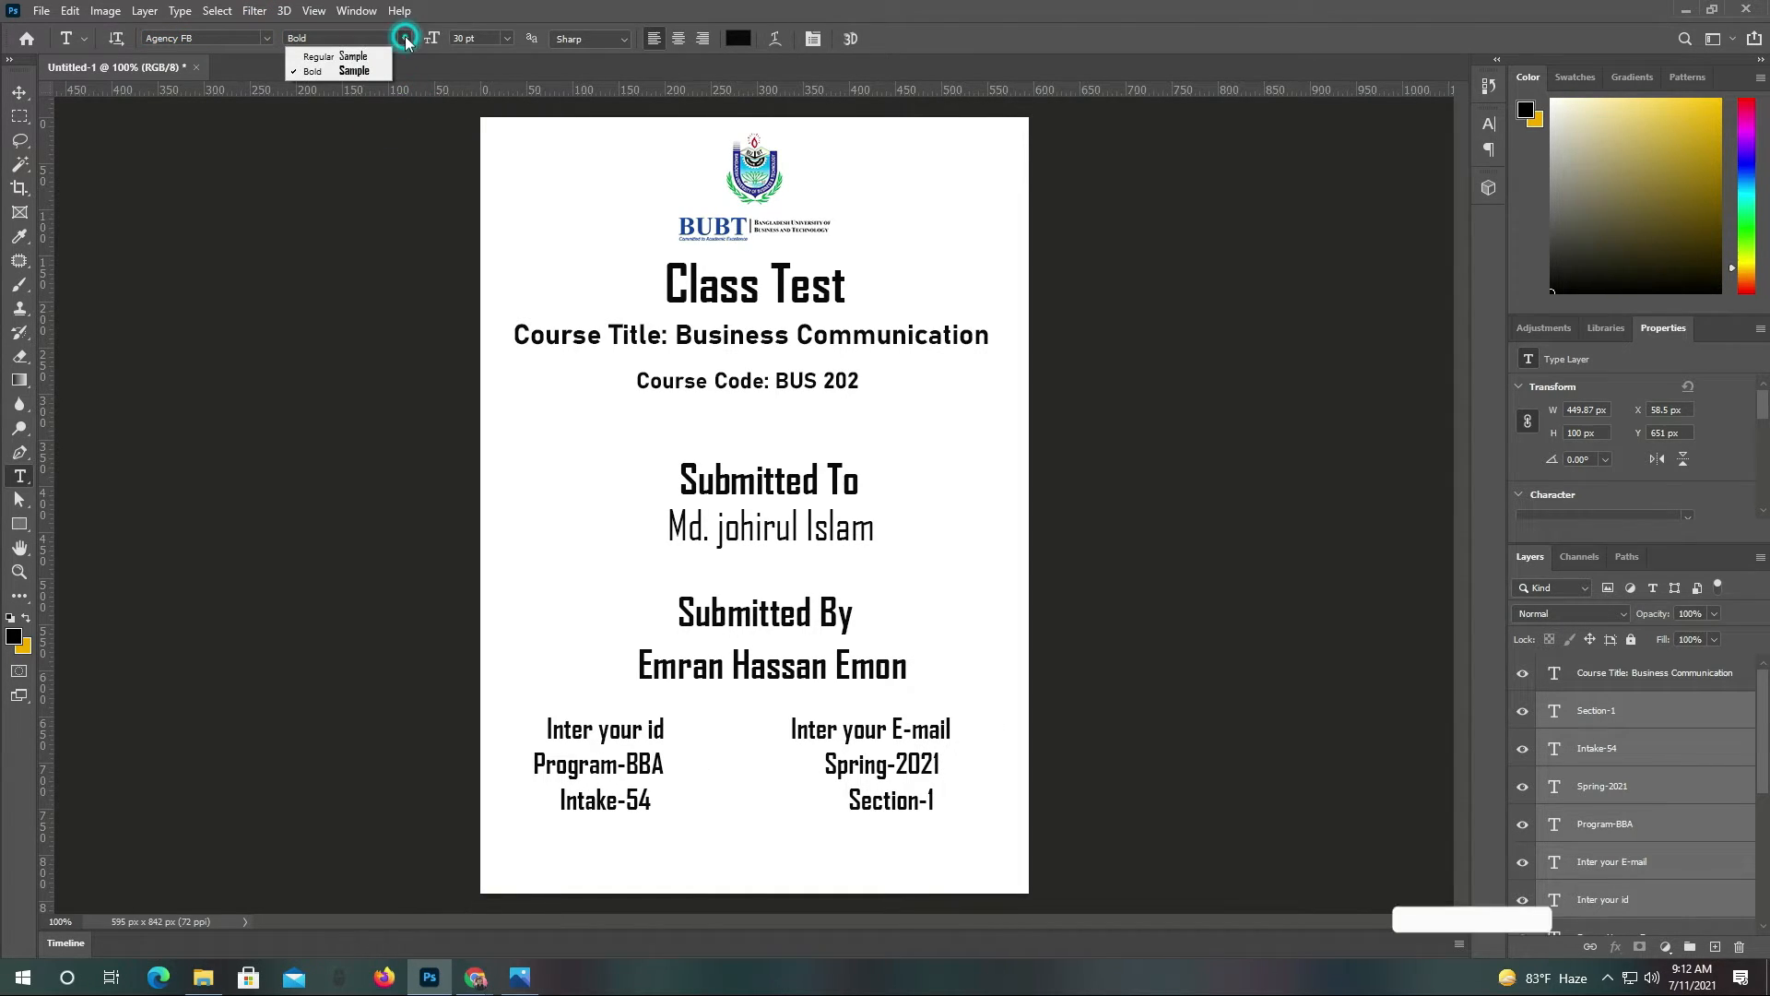
pyautogui.click(345, 55)
pyautogui.click(19, 93)
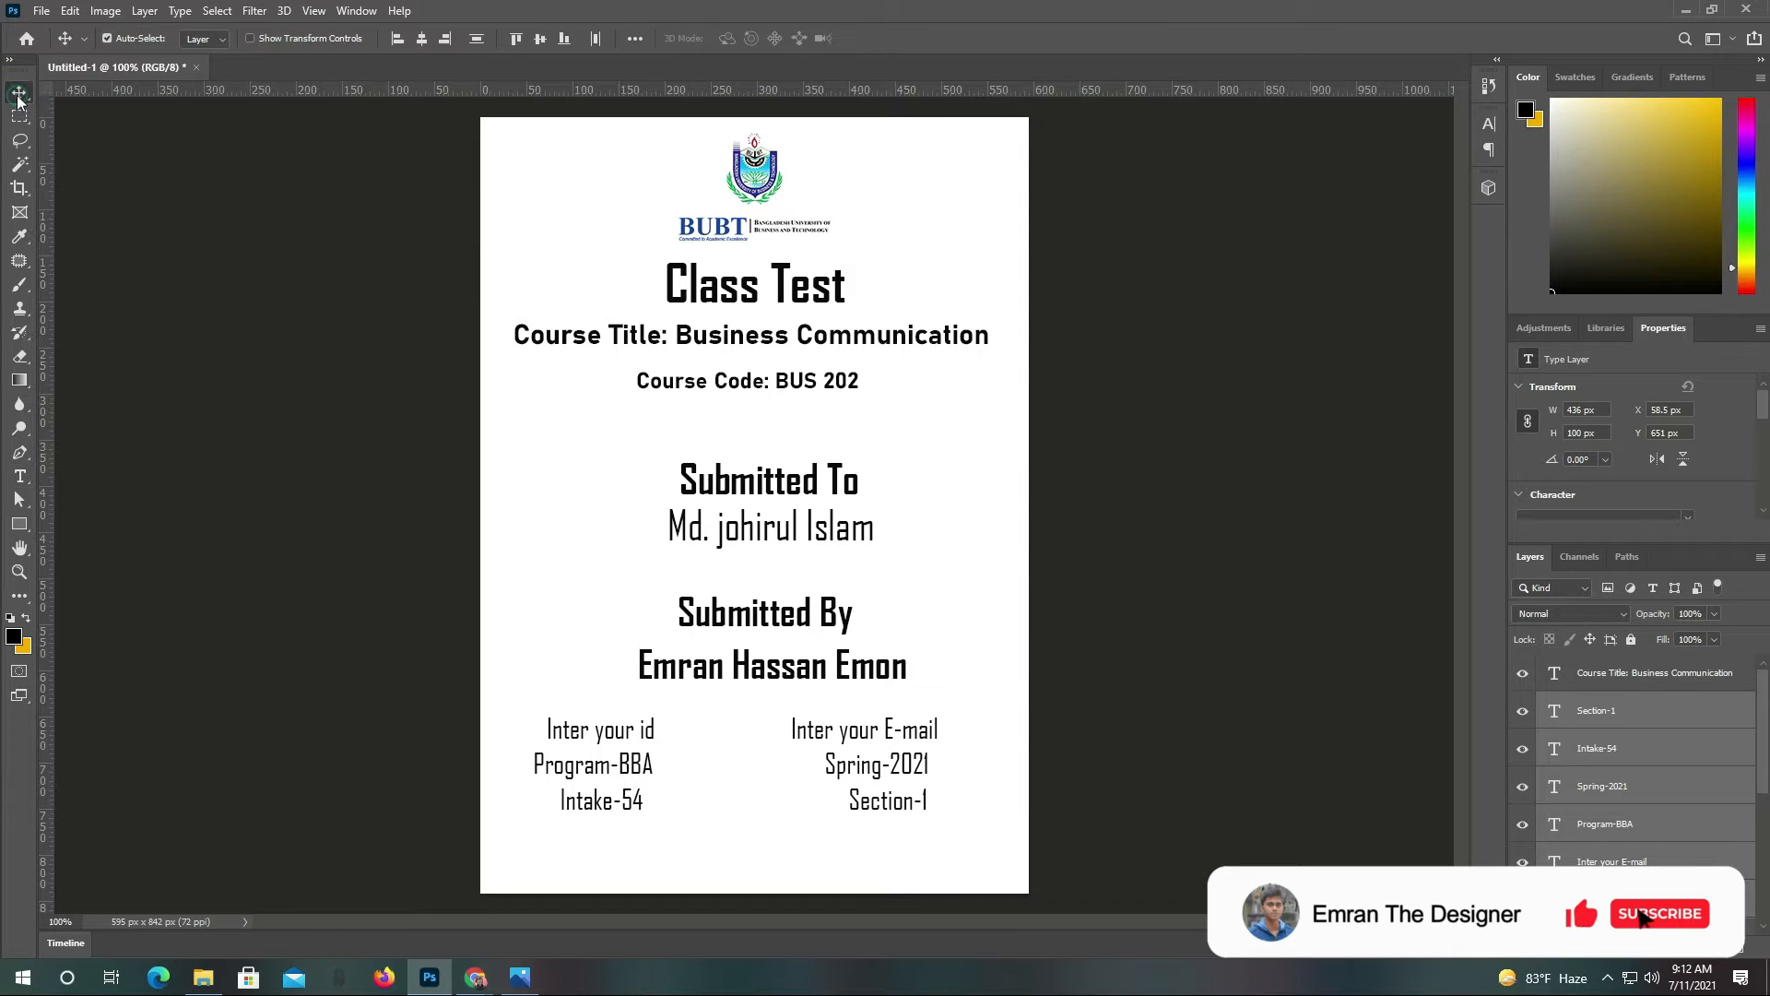
pyautogui.keyDown('ctrl'); pyautogui.click(135, 325); pyautogui.keyUp('ctrl')
pyautogui.keyDown('ctrl'); pyautogui.click(768, 677); pyautogui.keyUp('ctrl')
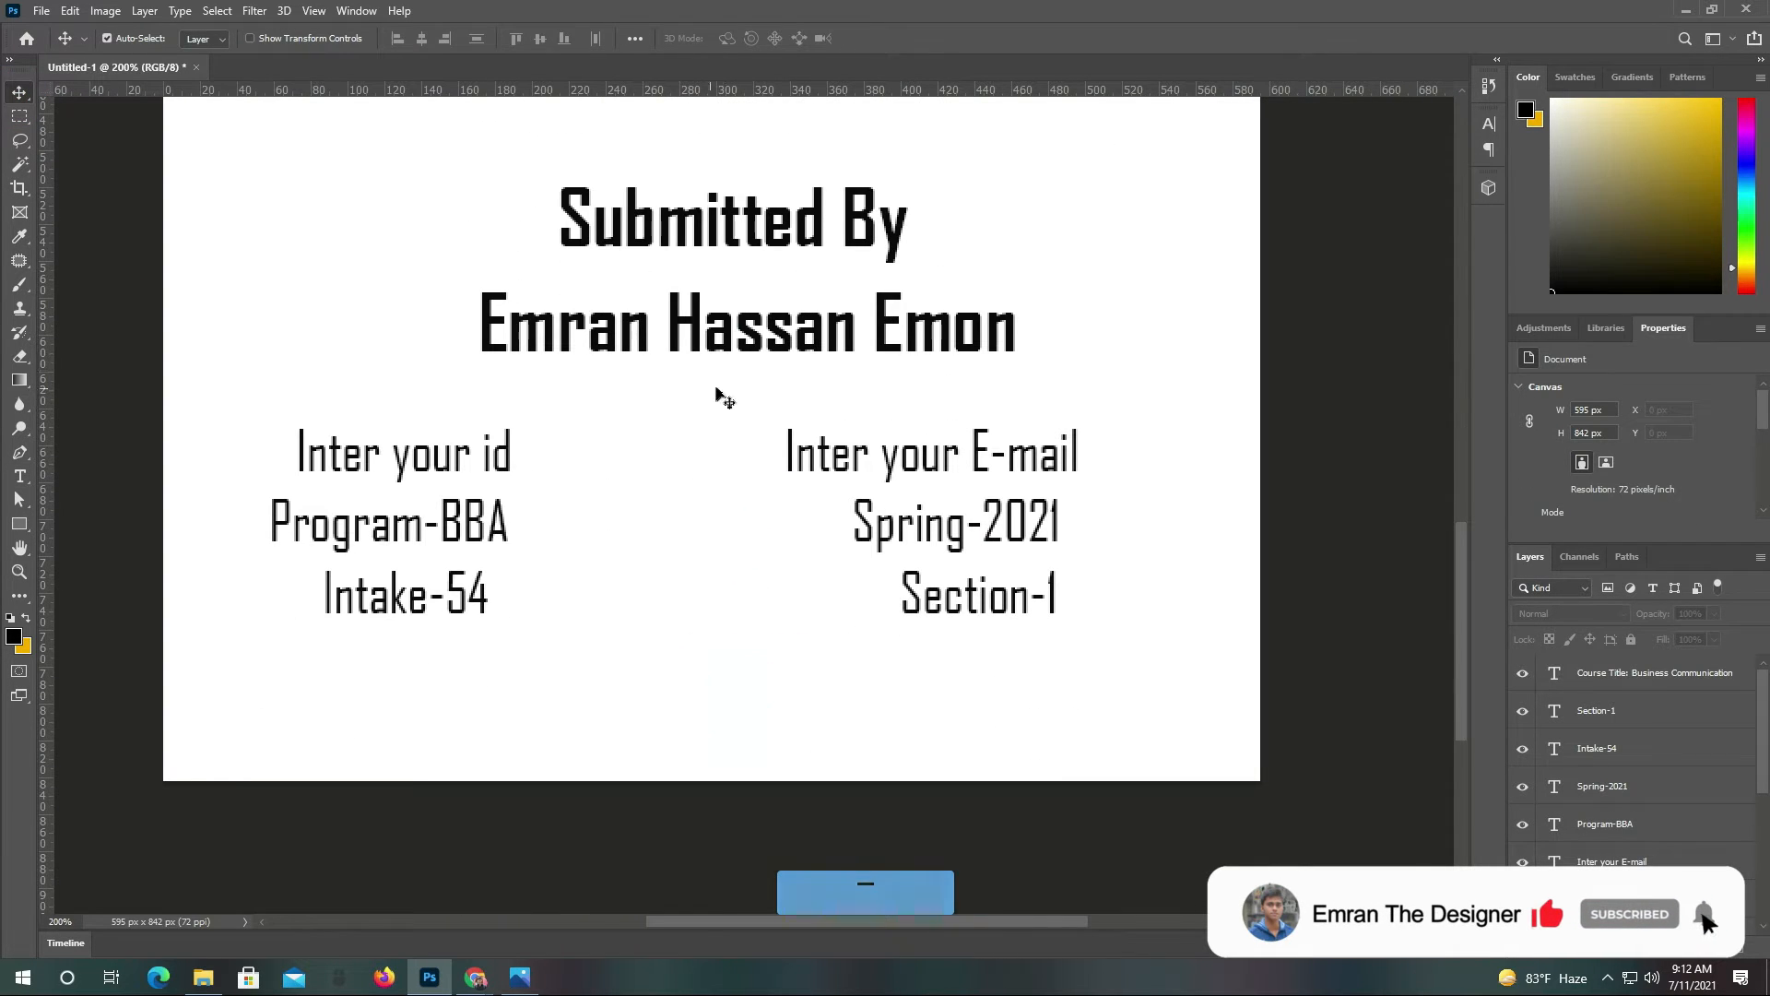
# Move 'Inter your id', Program-BBA and Intake-54 right into a centred left column
pyautogui.moveTo(444, 458); pyautogui.dragTo(530, 469)
pyautogui.moveTo(448, 527); pyautogui.dragTo(535, 519)
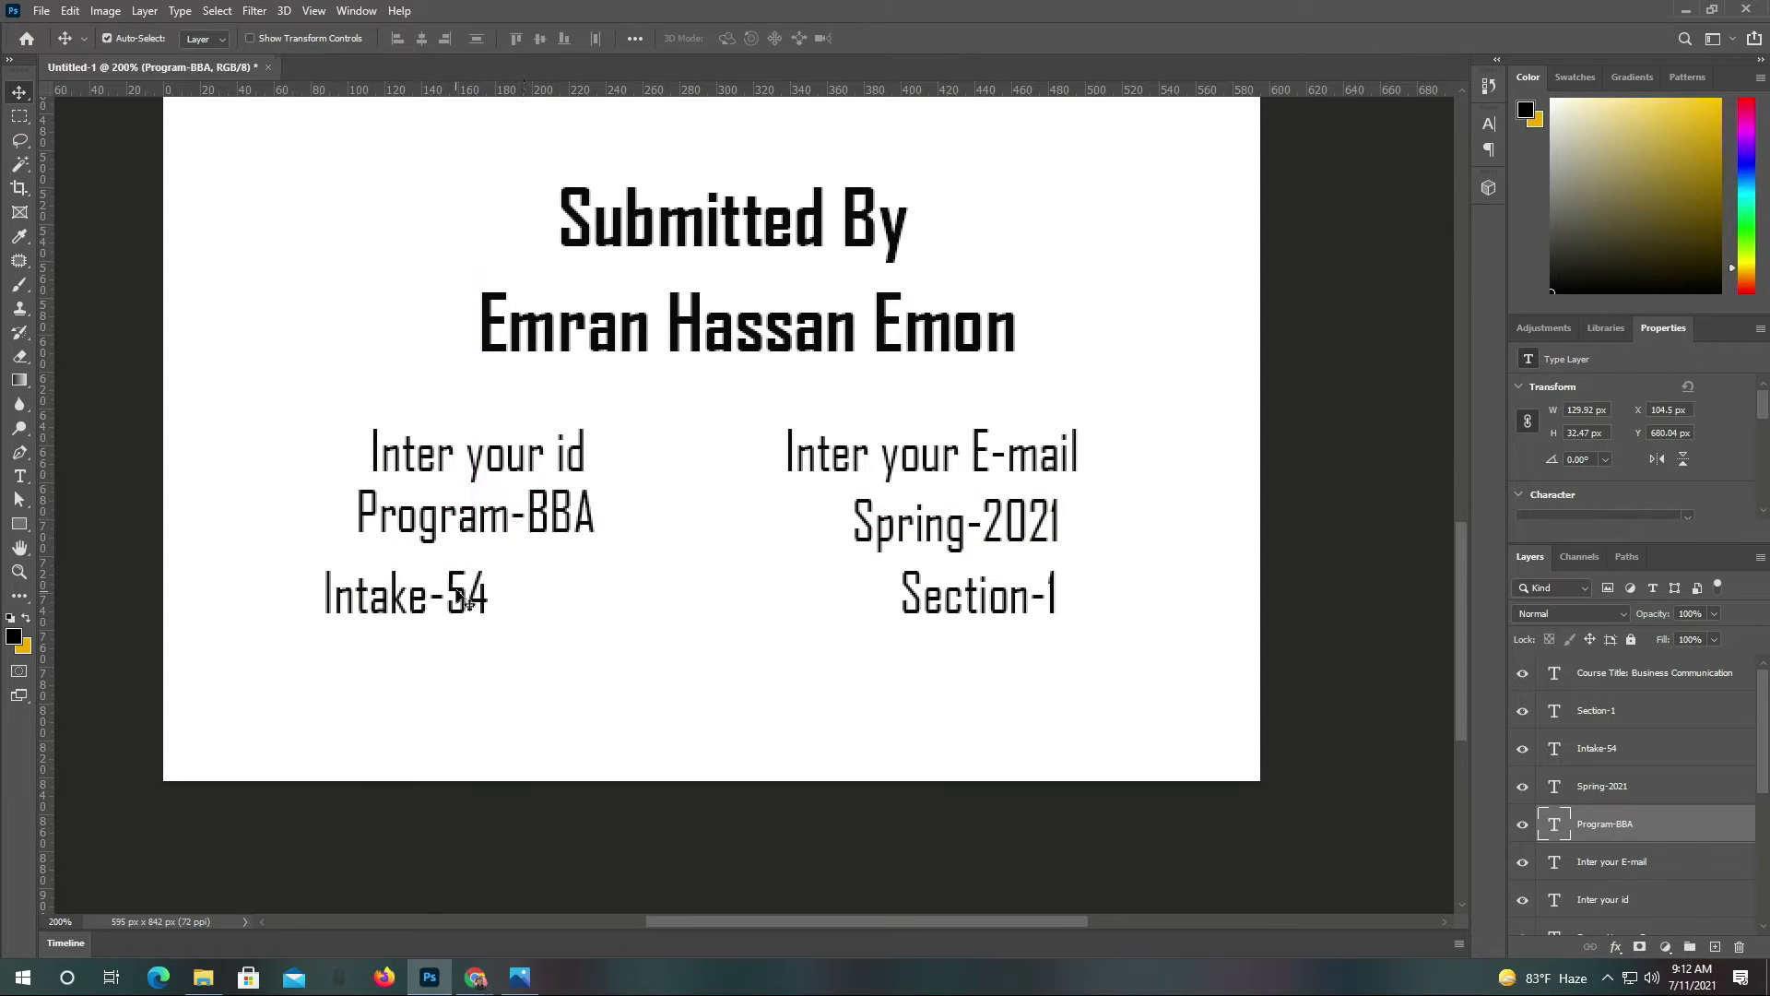
pyautogui.moveTo(461, 595); pyautogui.dragTo(531, 590)
# Move 'Inter your E-mail', Spring-2021 and Section-1 right into a centred right column
pyautogui.moveTo(986, 461); pyautogui.dragTo(1063, 460)
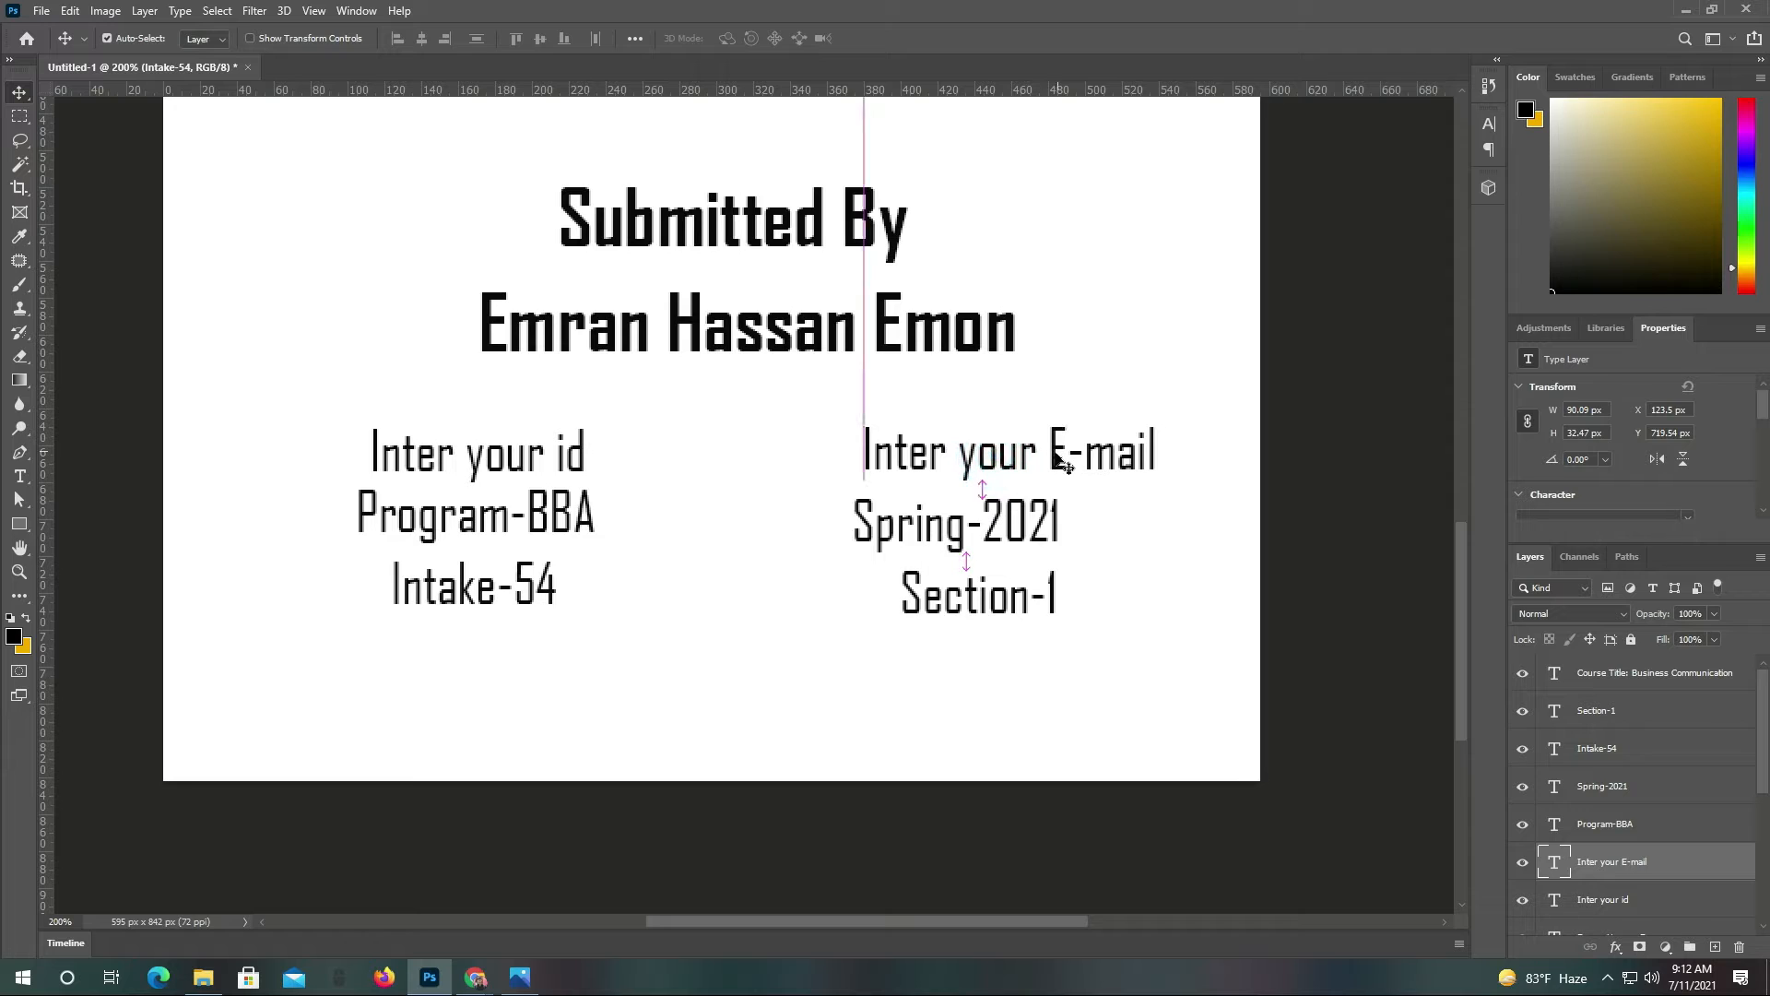
pyautogui.moveTo(1002, 510); pyautogui.dragTo(1068, 510)
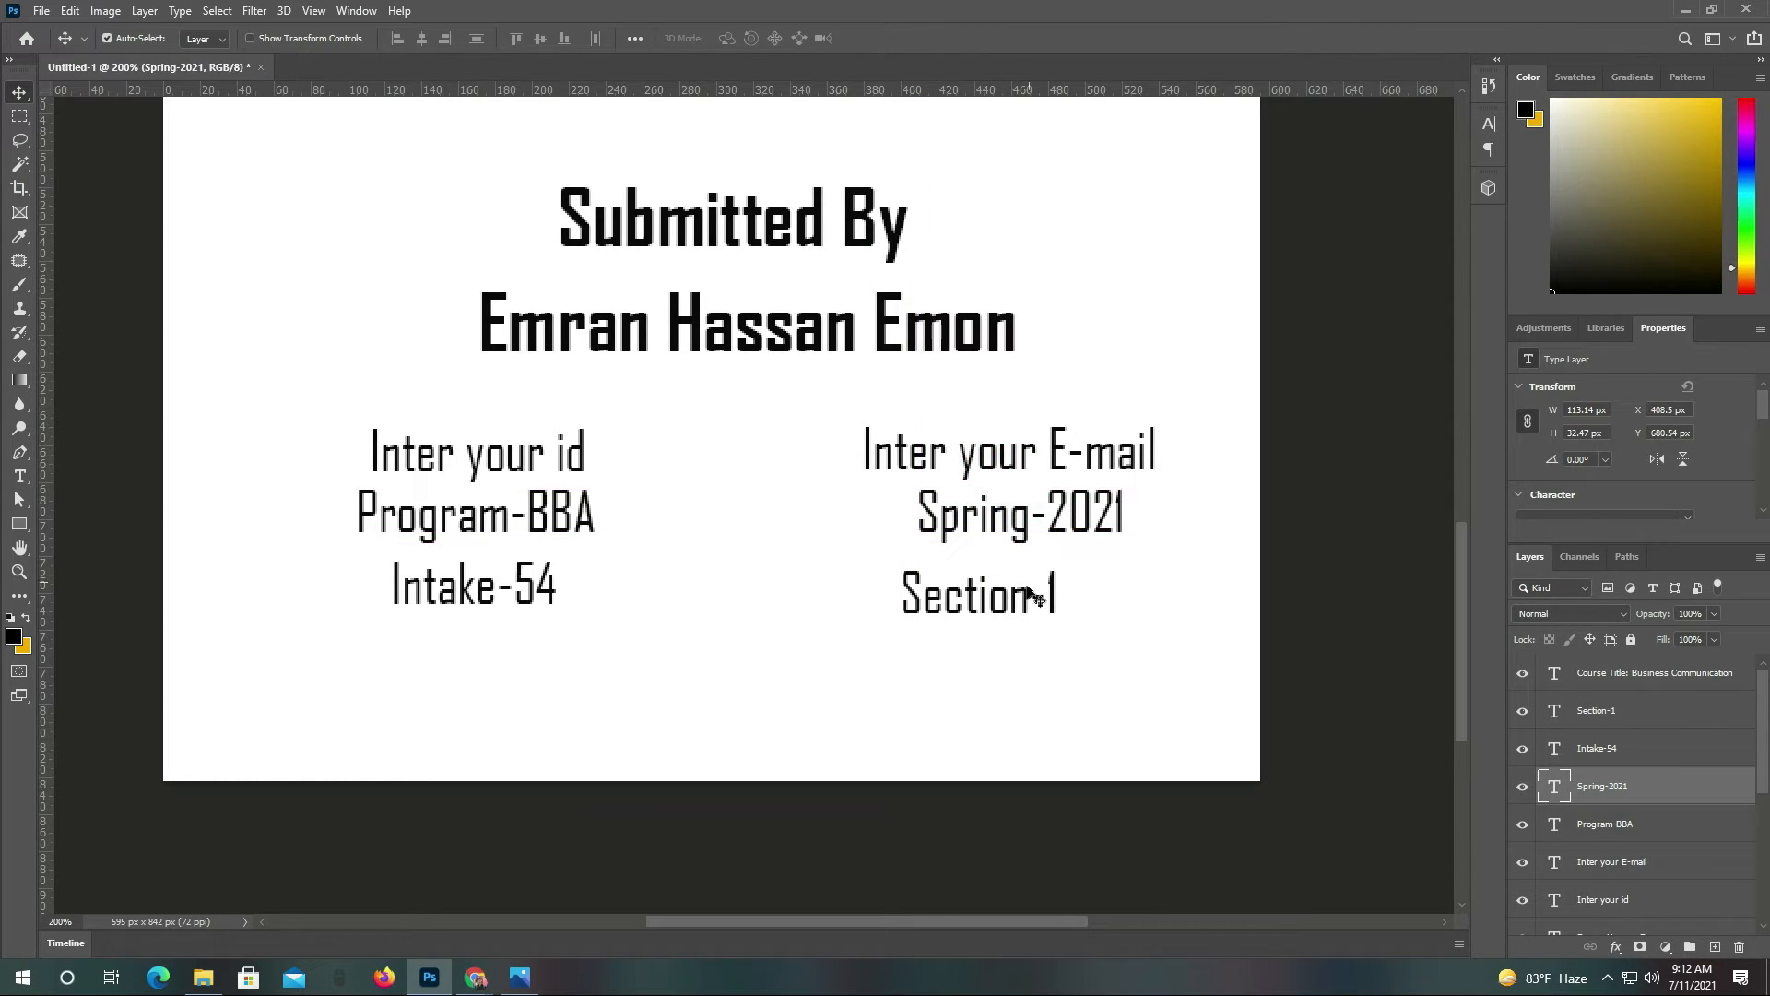
pyautogui.moveTo(1043, 595); pyautogui.dragTo(1080, 596)
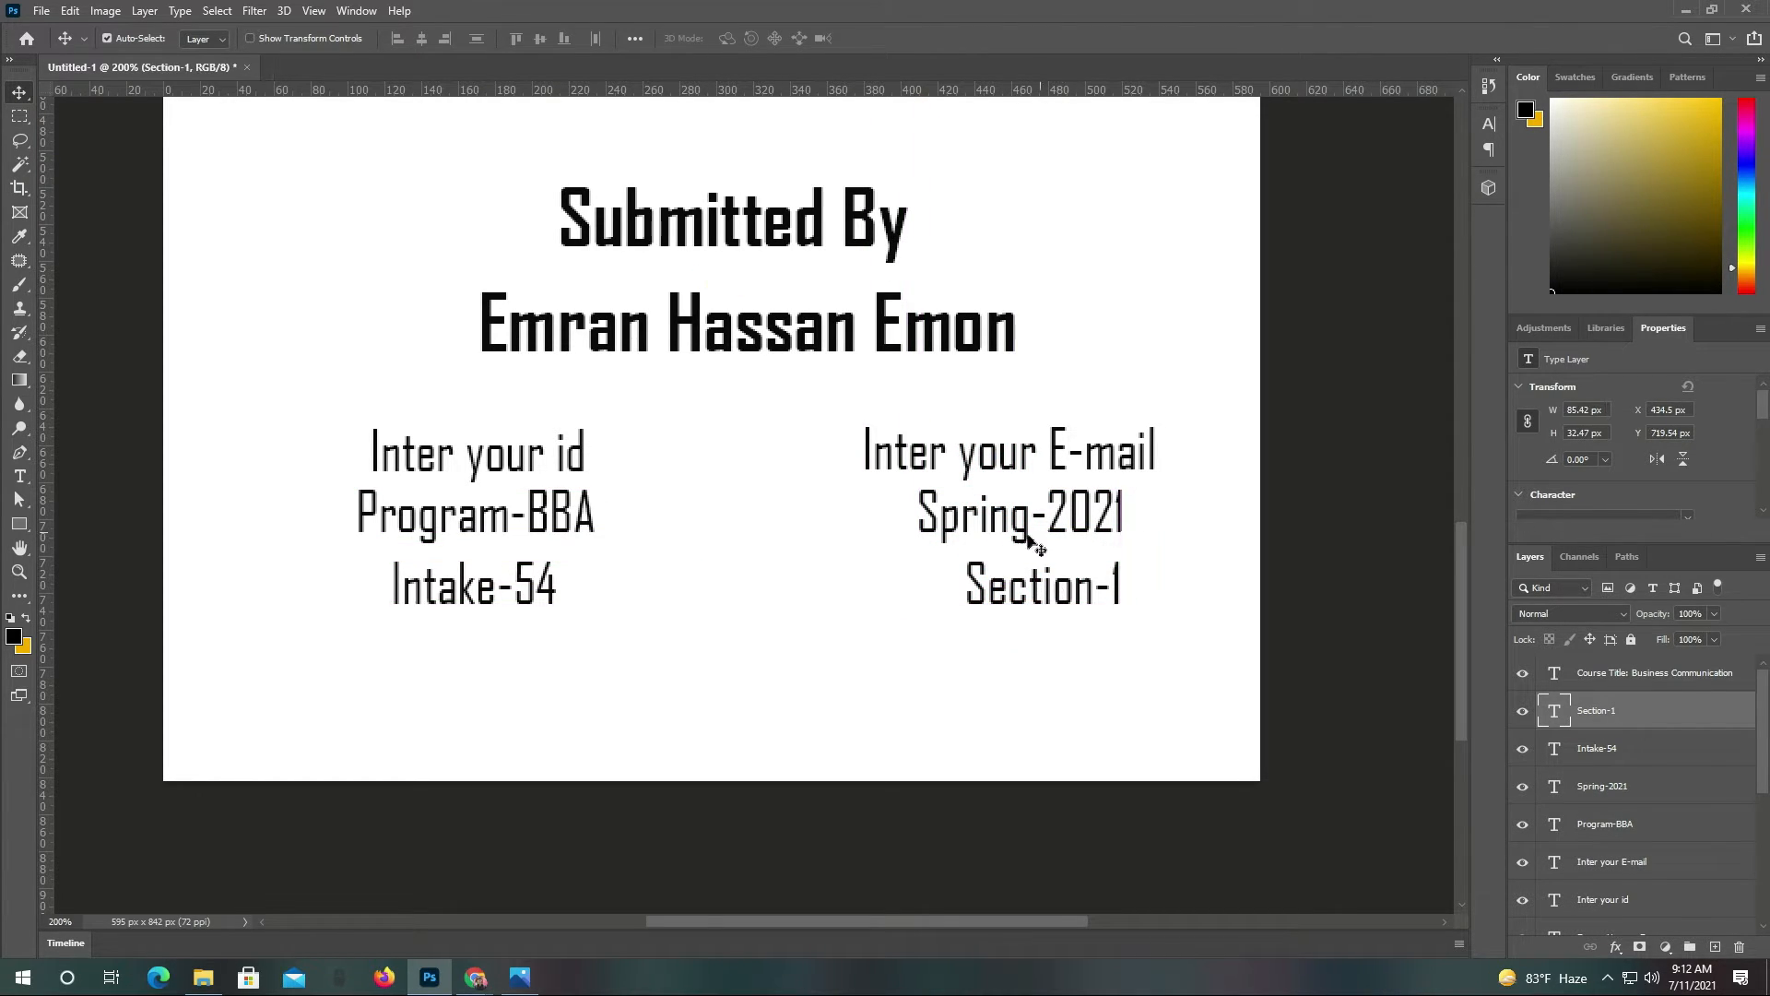
pyautogui.moveTo(1051, 524); pyautogui.dragTo(1035, 591)
pyautogui.keyDown('ctrl'); pyautogui.keyDown('alt'); pyautogui.click(734, 586); pyautogui.keyUp('alt'); pyautogui.keyUp('ctrl')
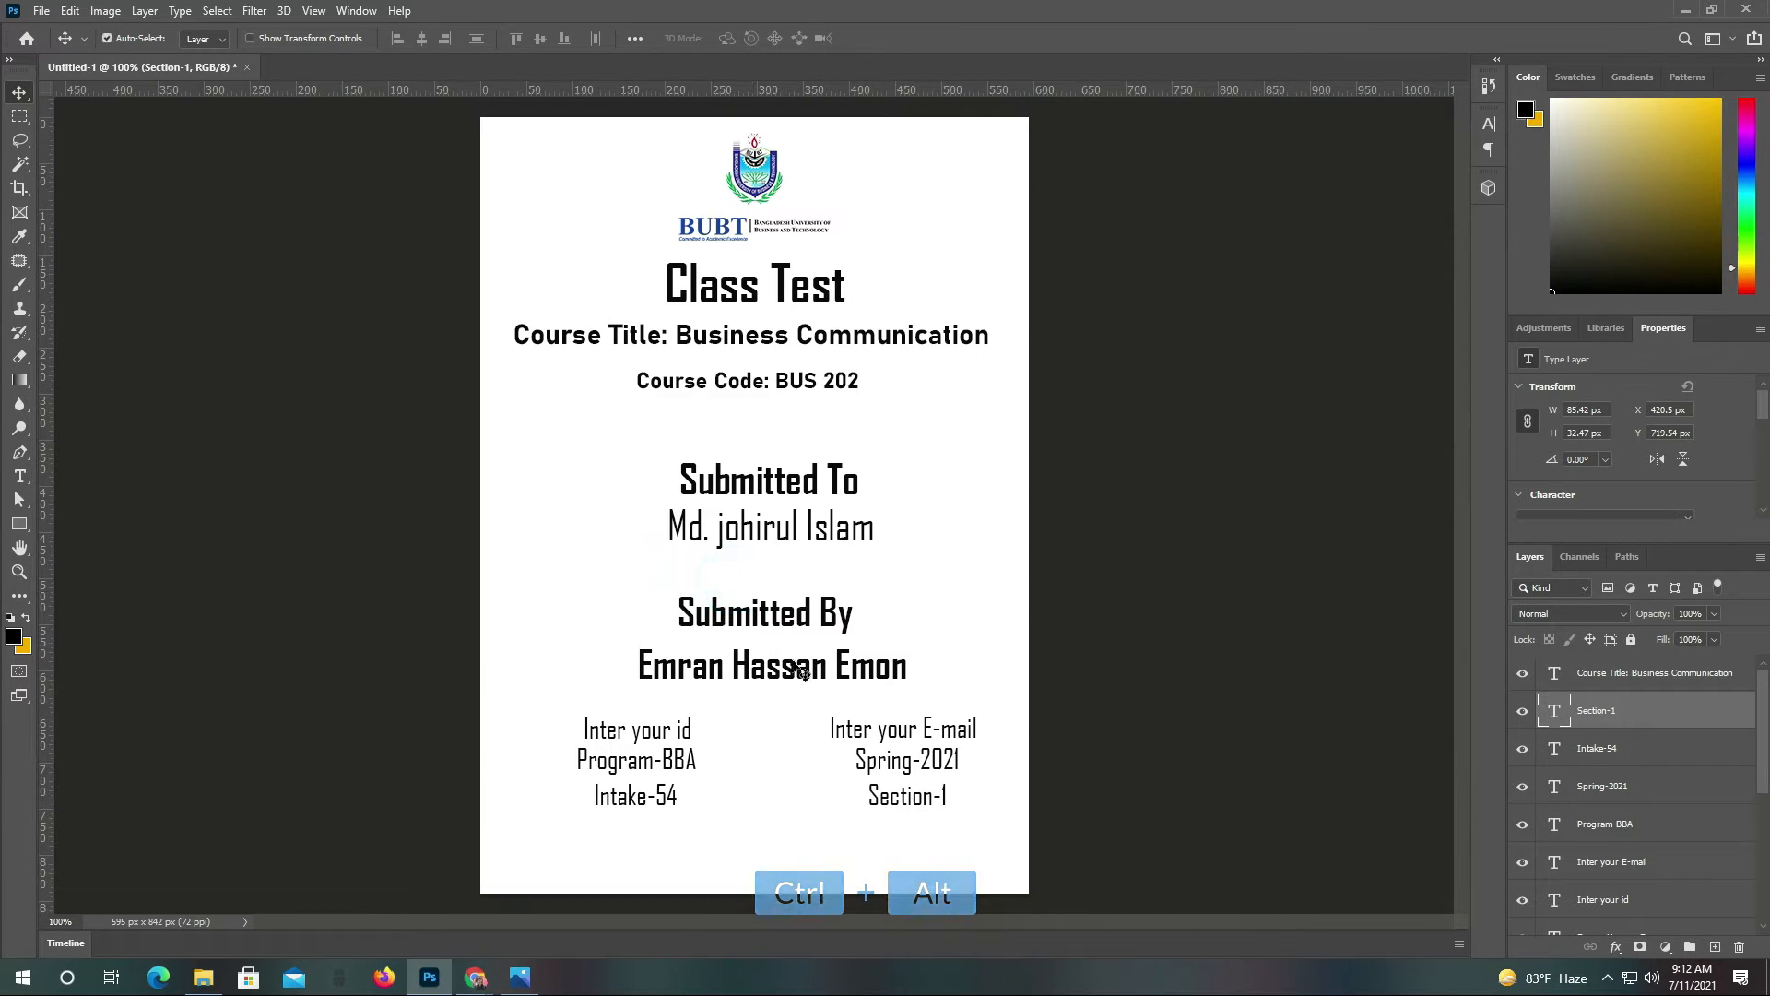
pyautogui.keyDown('shift'); pyautogui.click(909, 728); pyautogui.keyUp('shift')
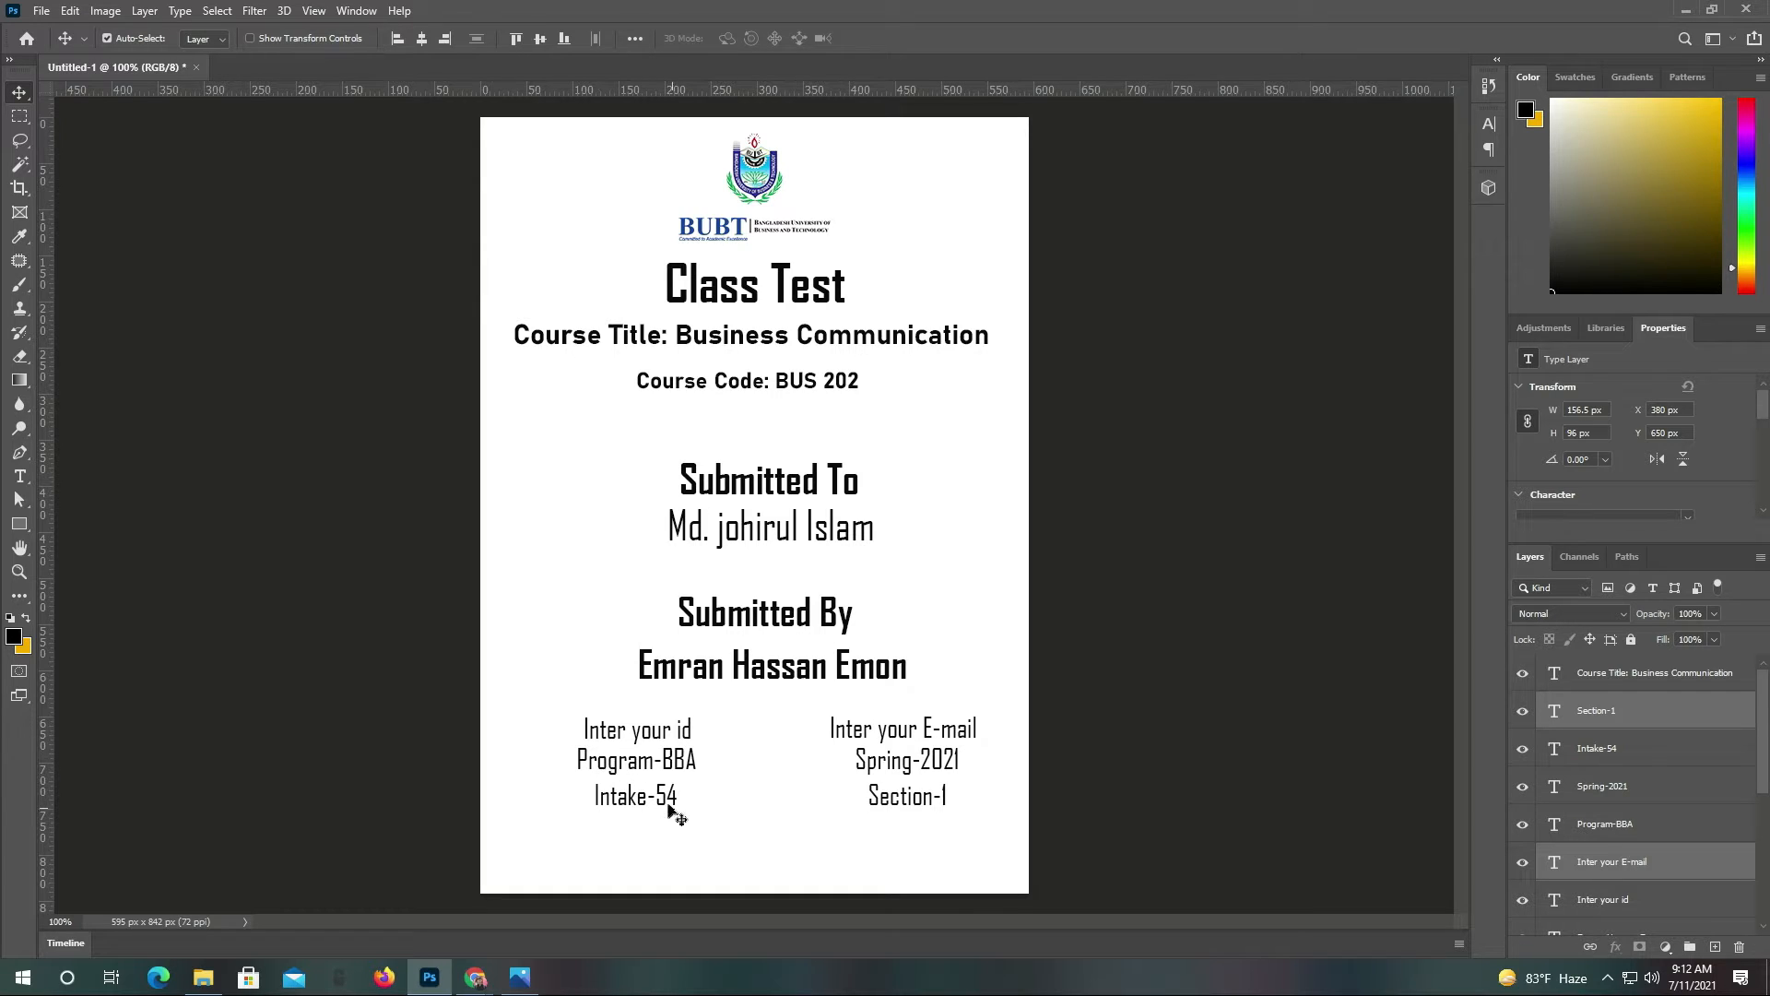
# Type 'Date: 10-07-2021' as a new text line below the student details
pyautogui.click(23, 483)
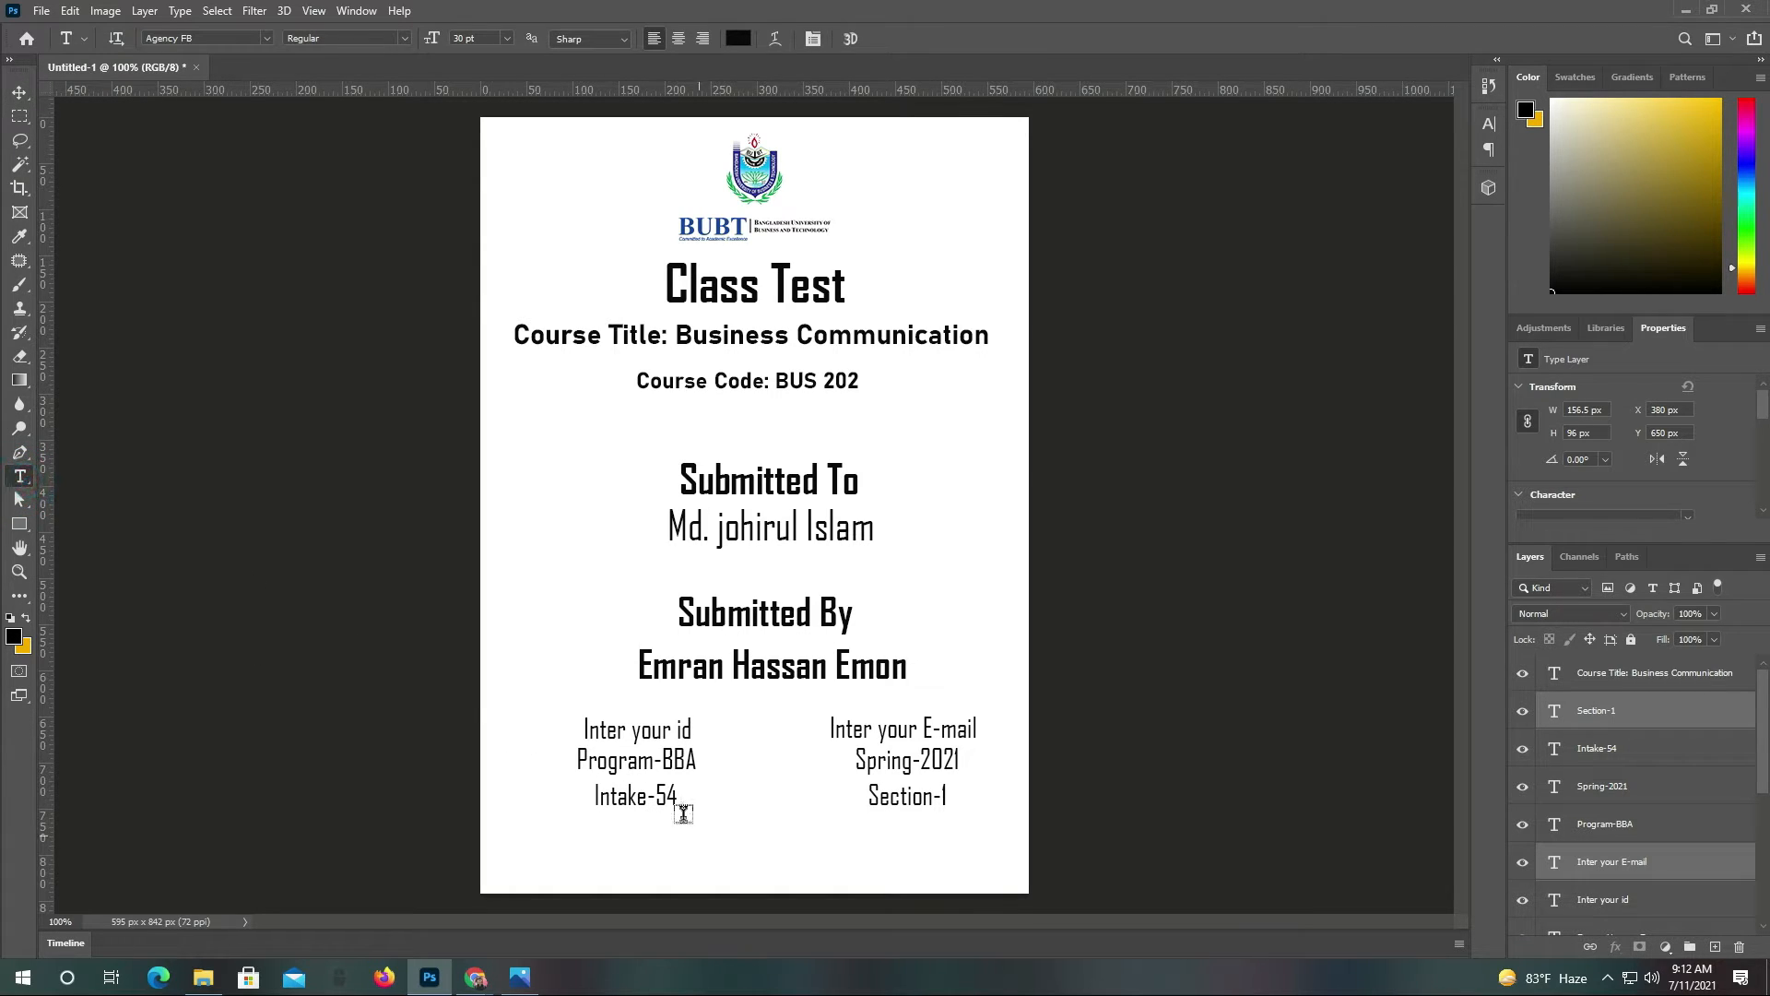
pyautogui.click(680, 860)
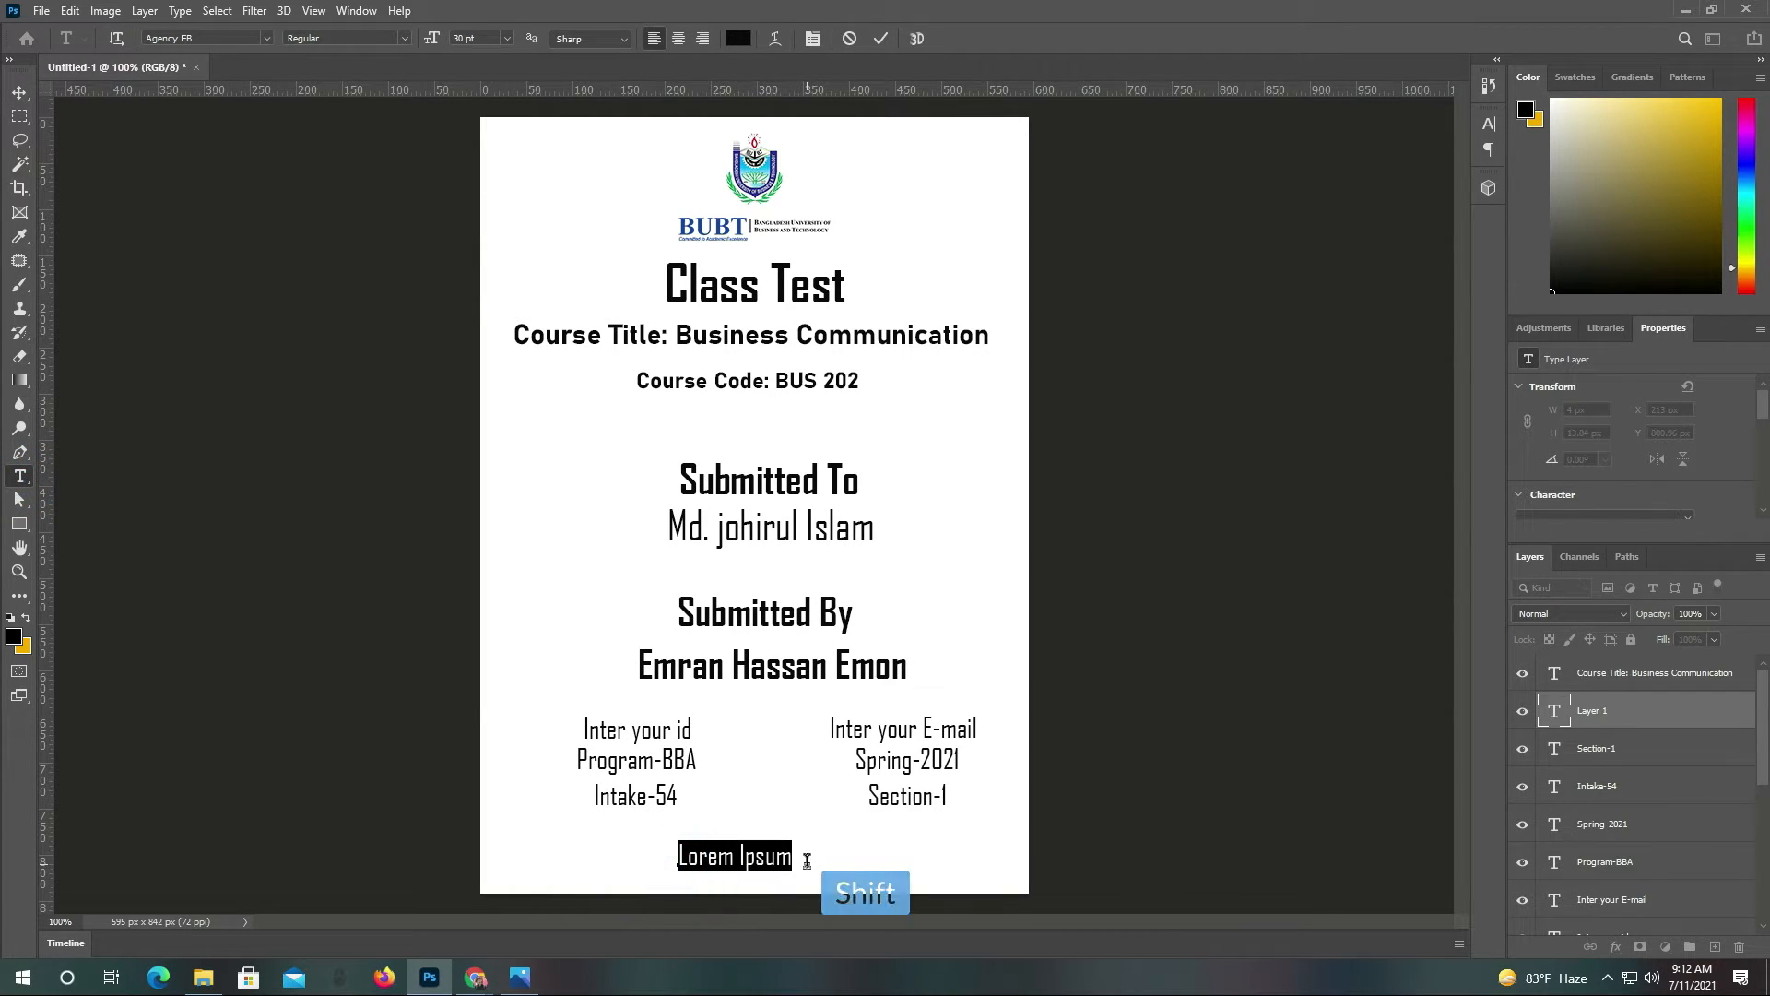
pyautogui.write('A')
pyautogui.write('ate')
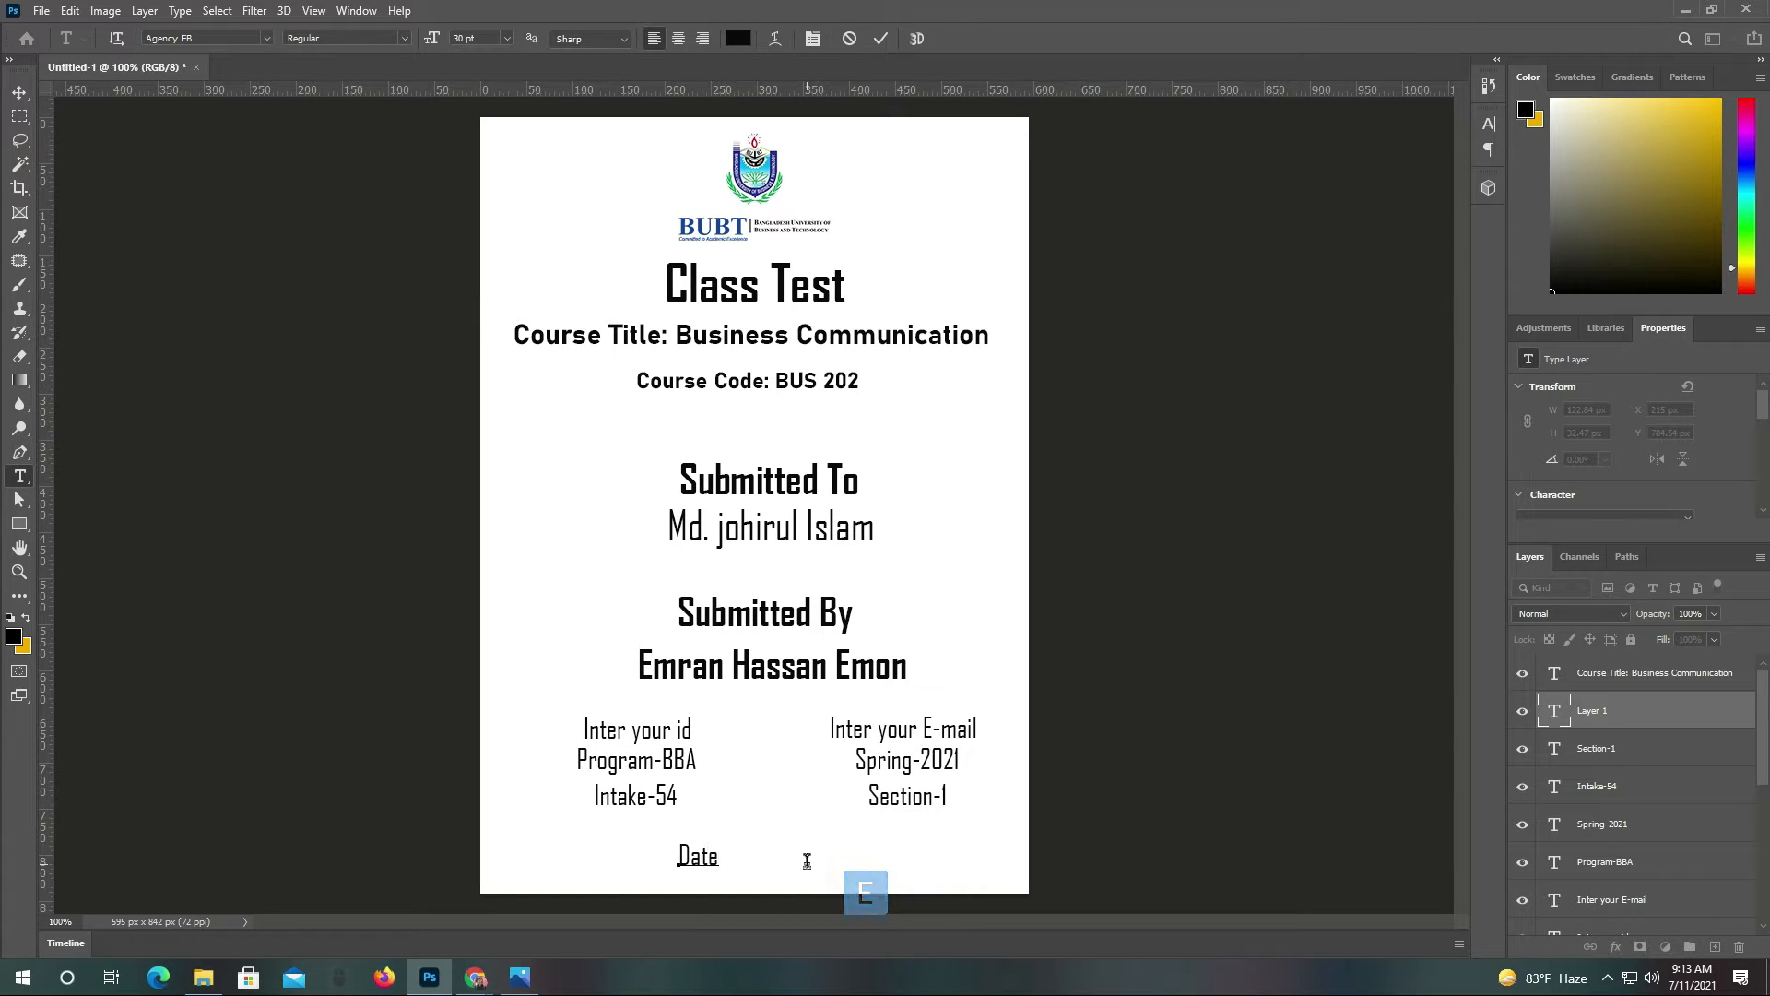
pyautogui.write(':')
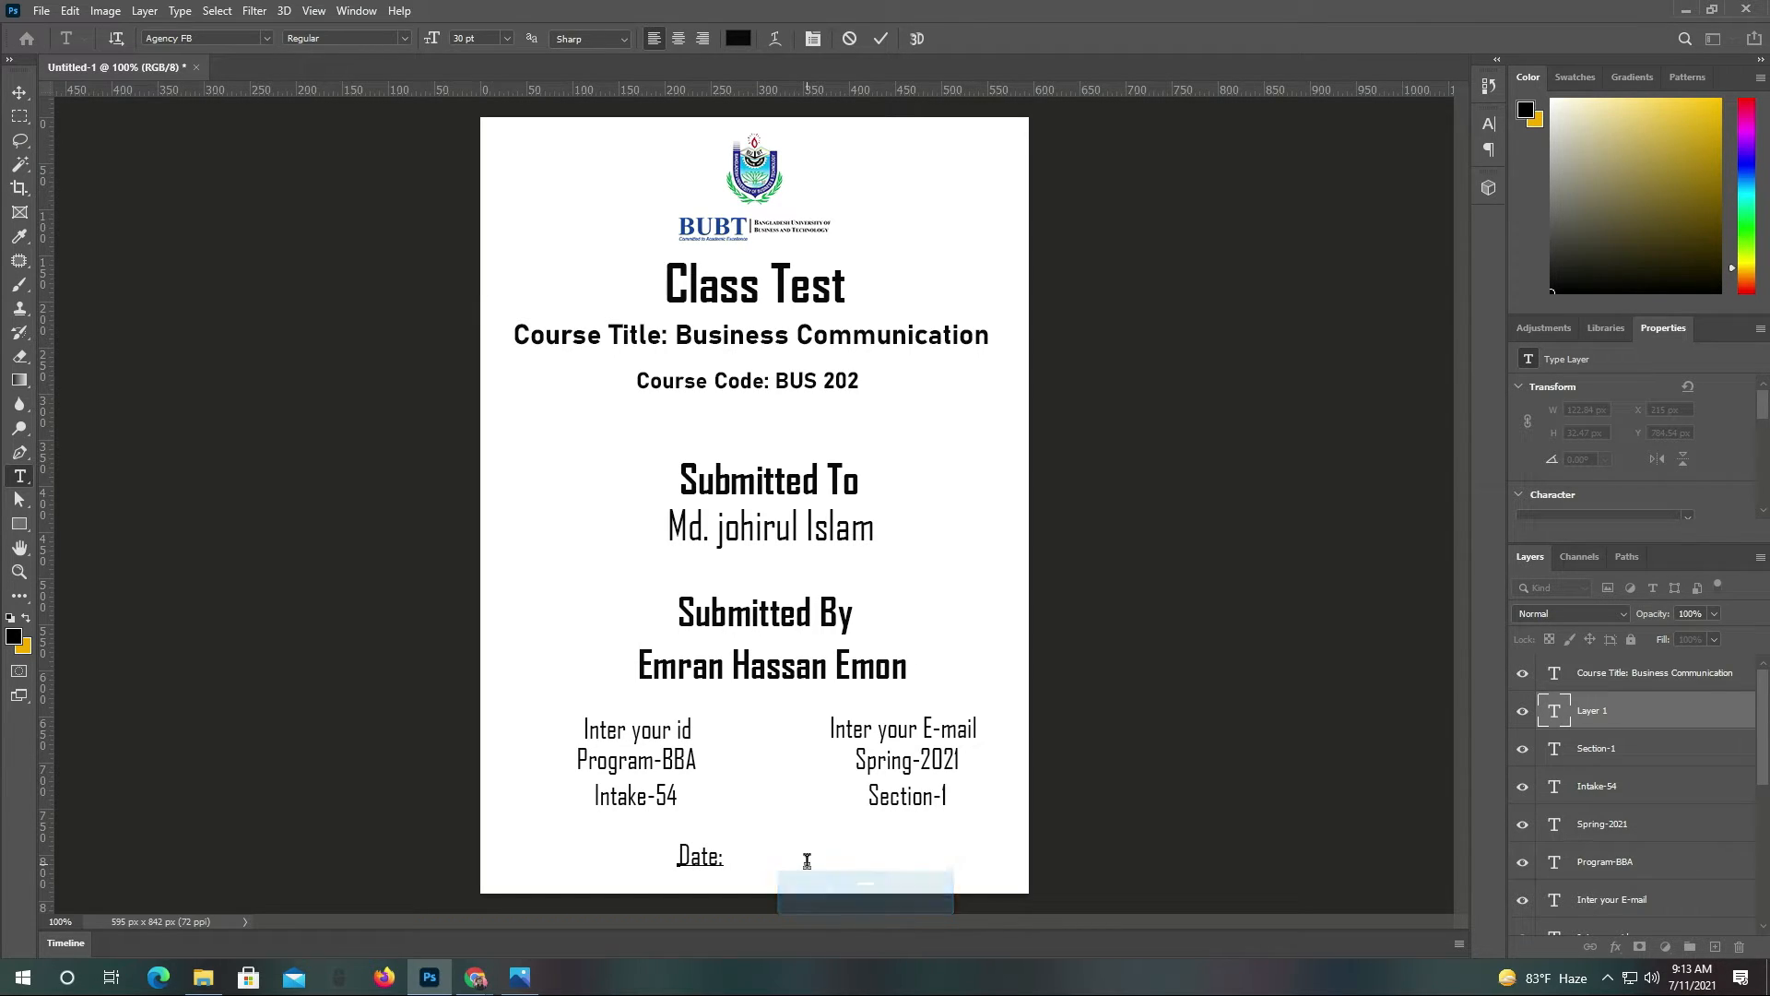
pyautogui.write(' 10-')
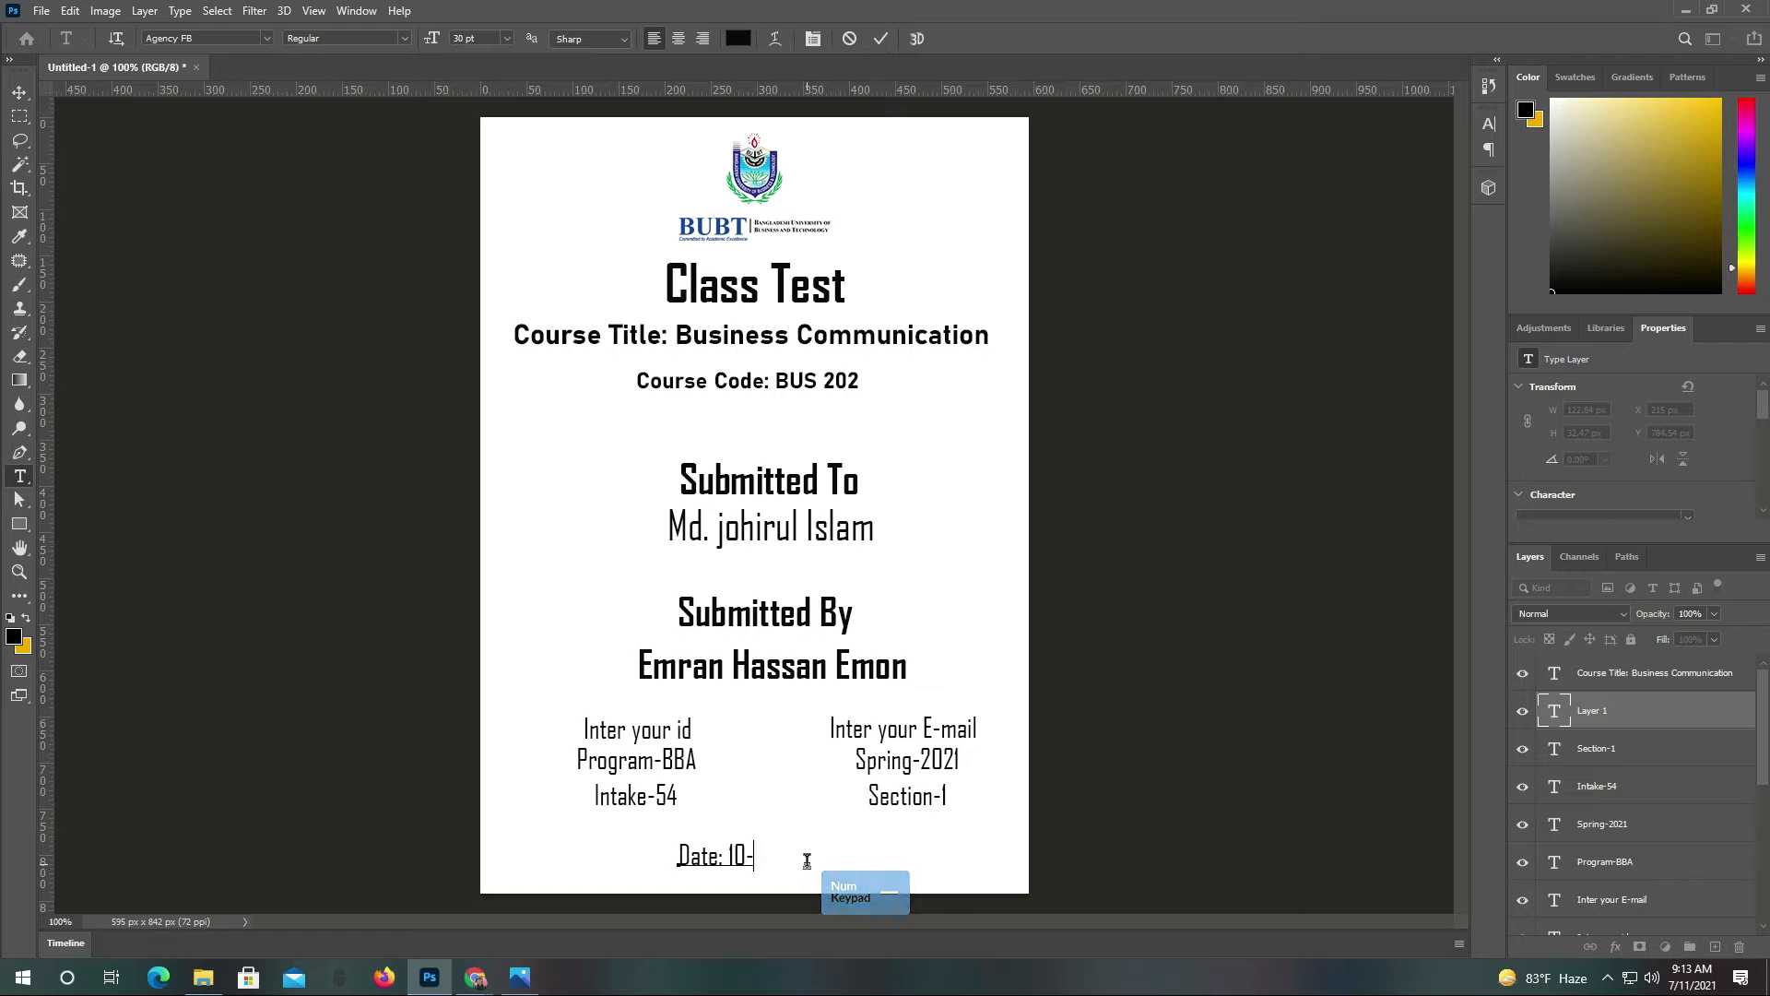
pyautogui.write('07-')
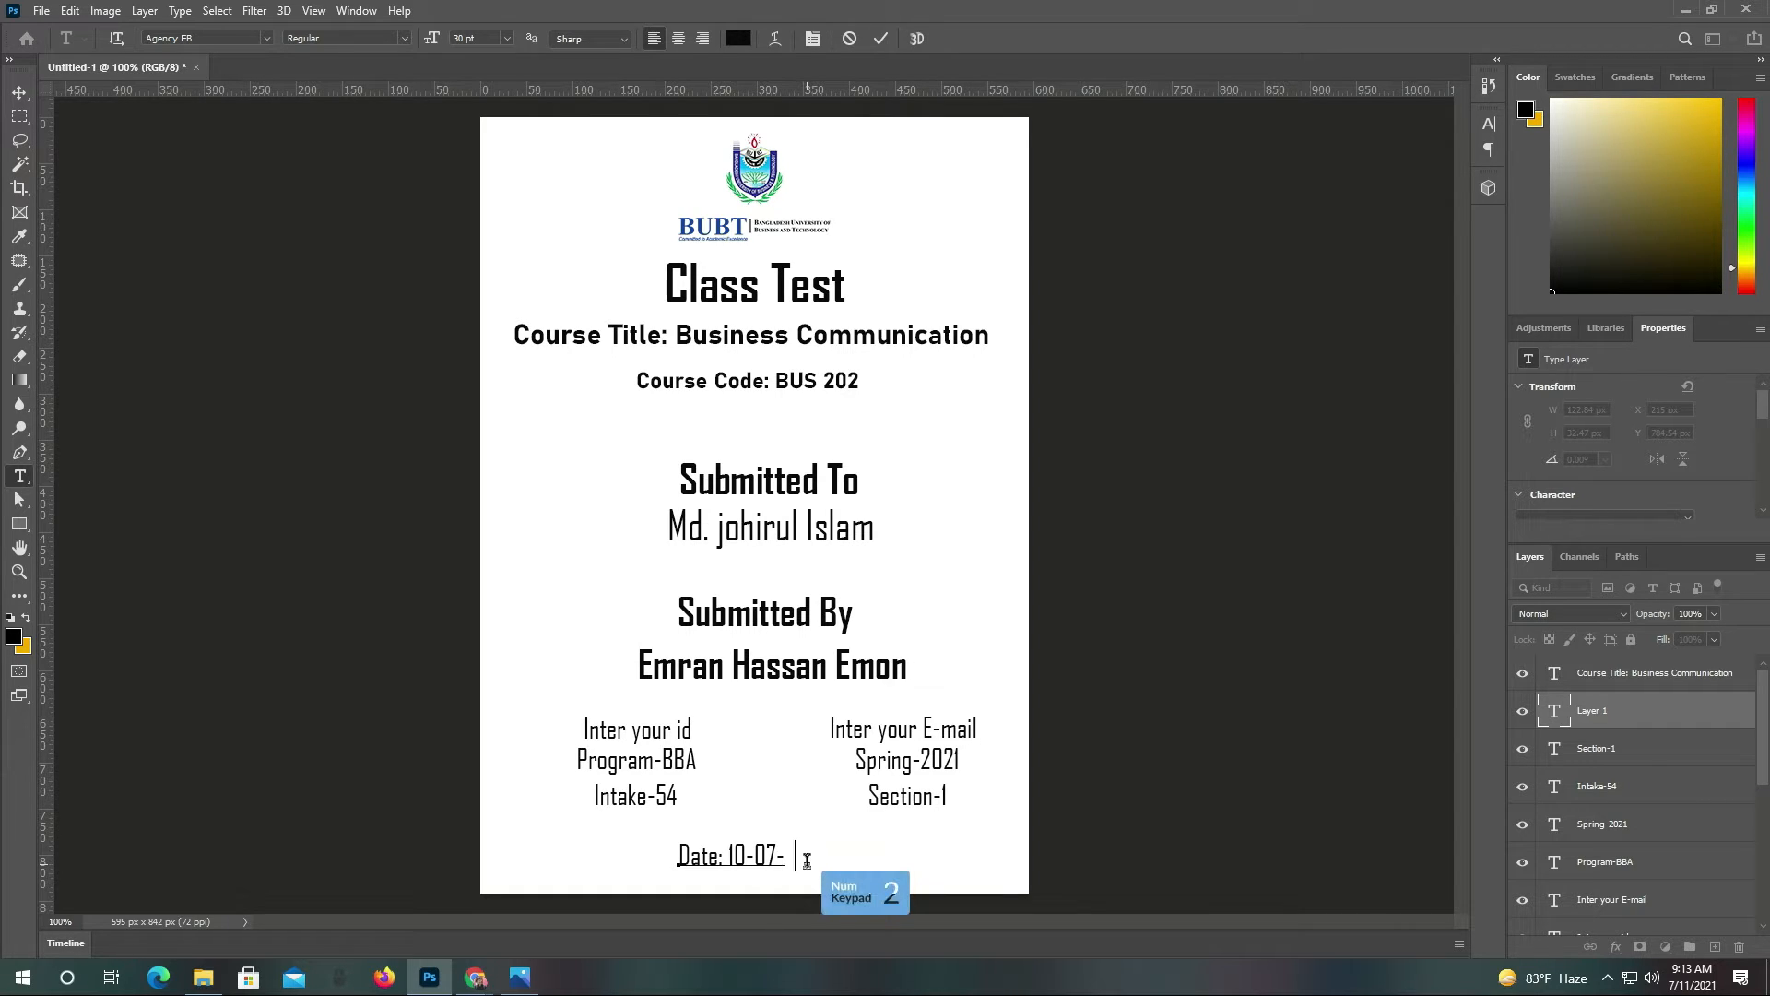
pyautogui.write('2021')
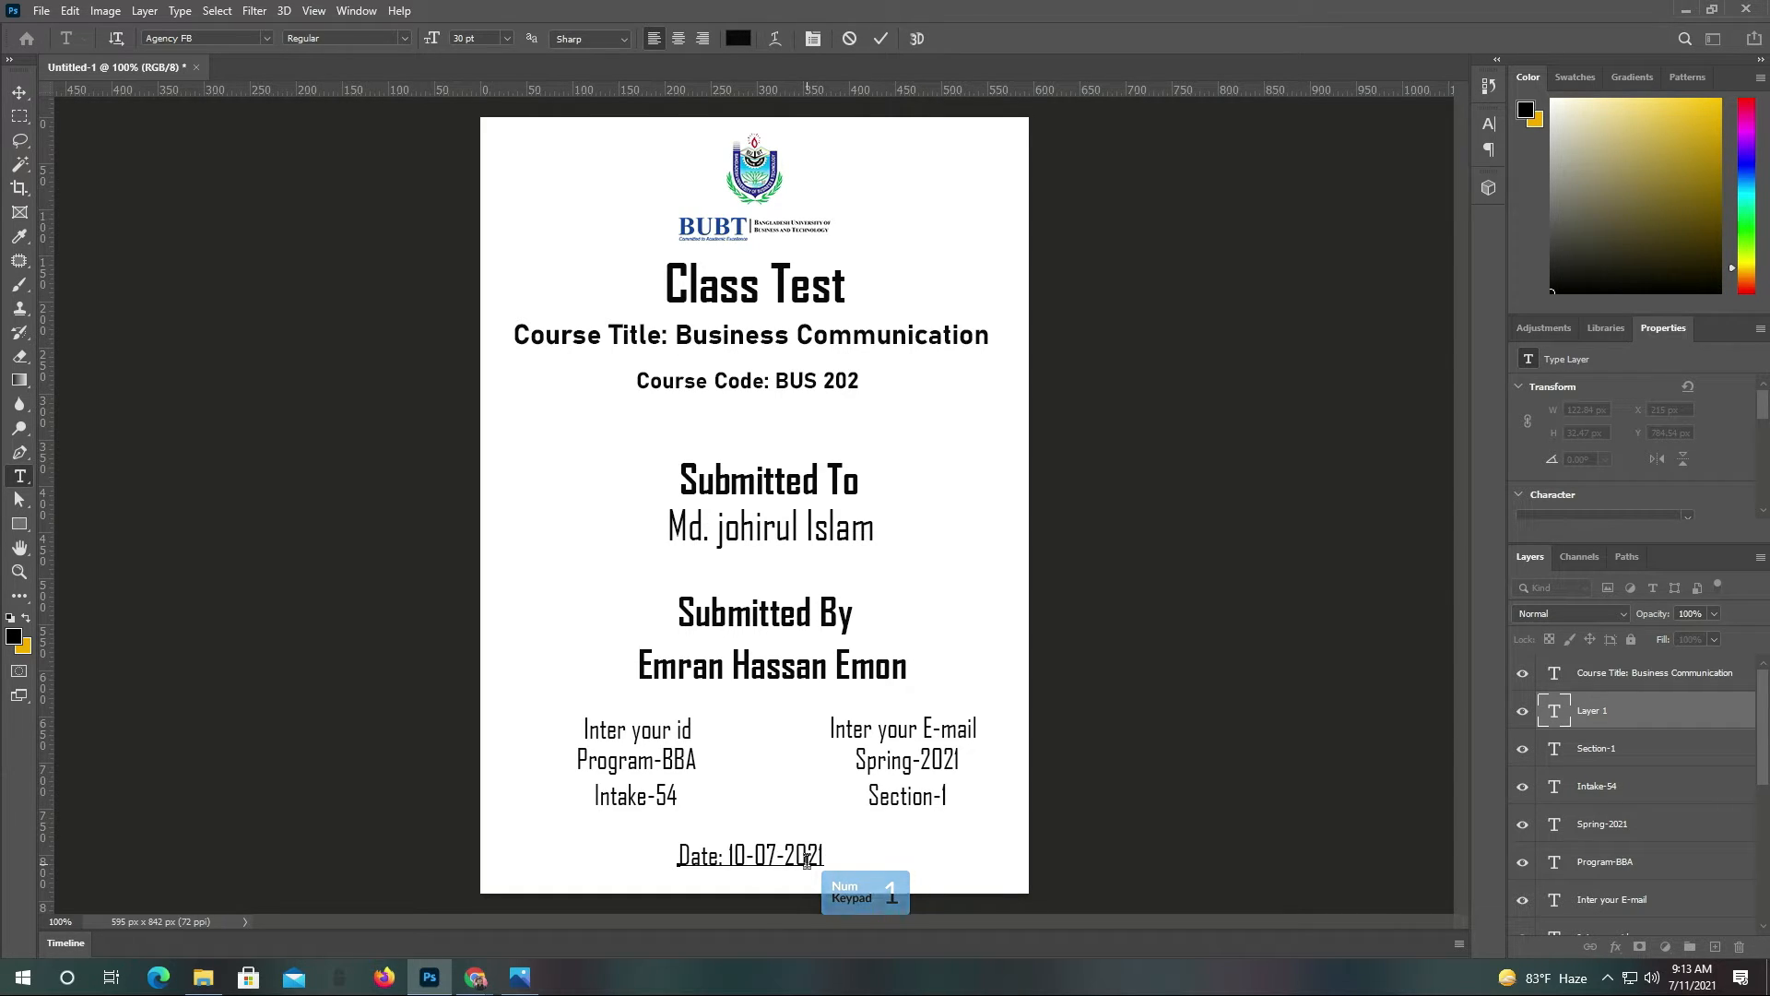
pyautogui.click(880, 38)
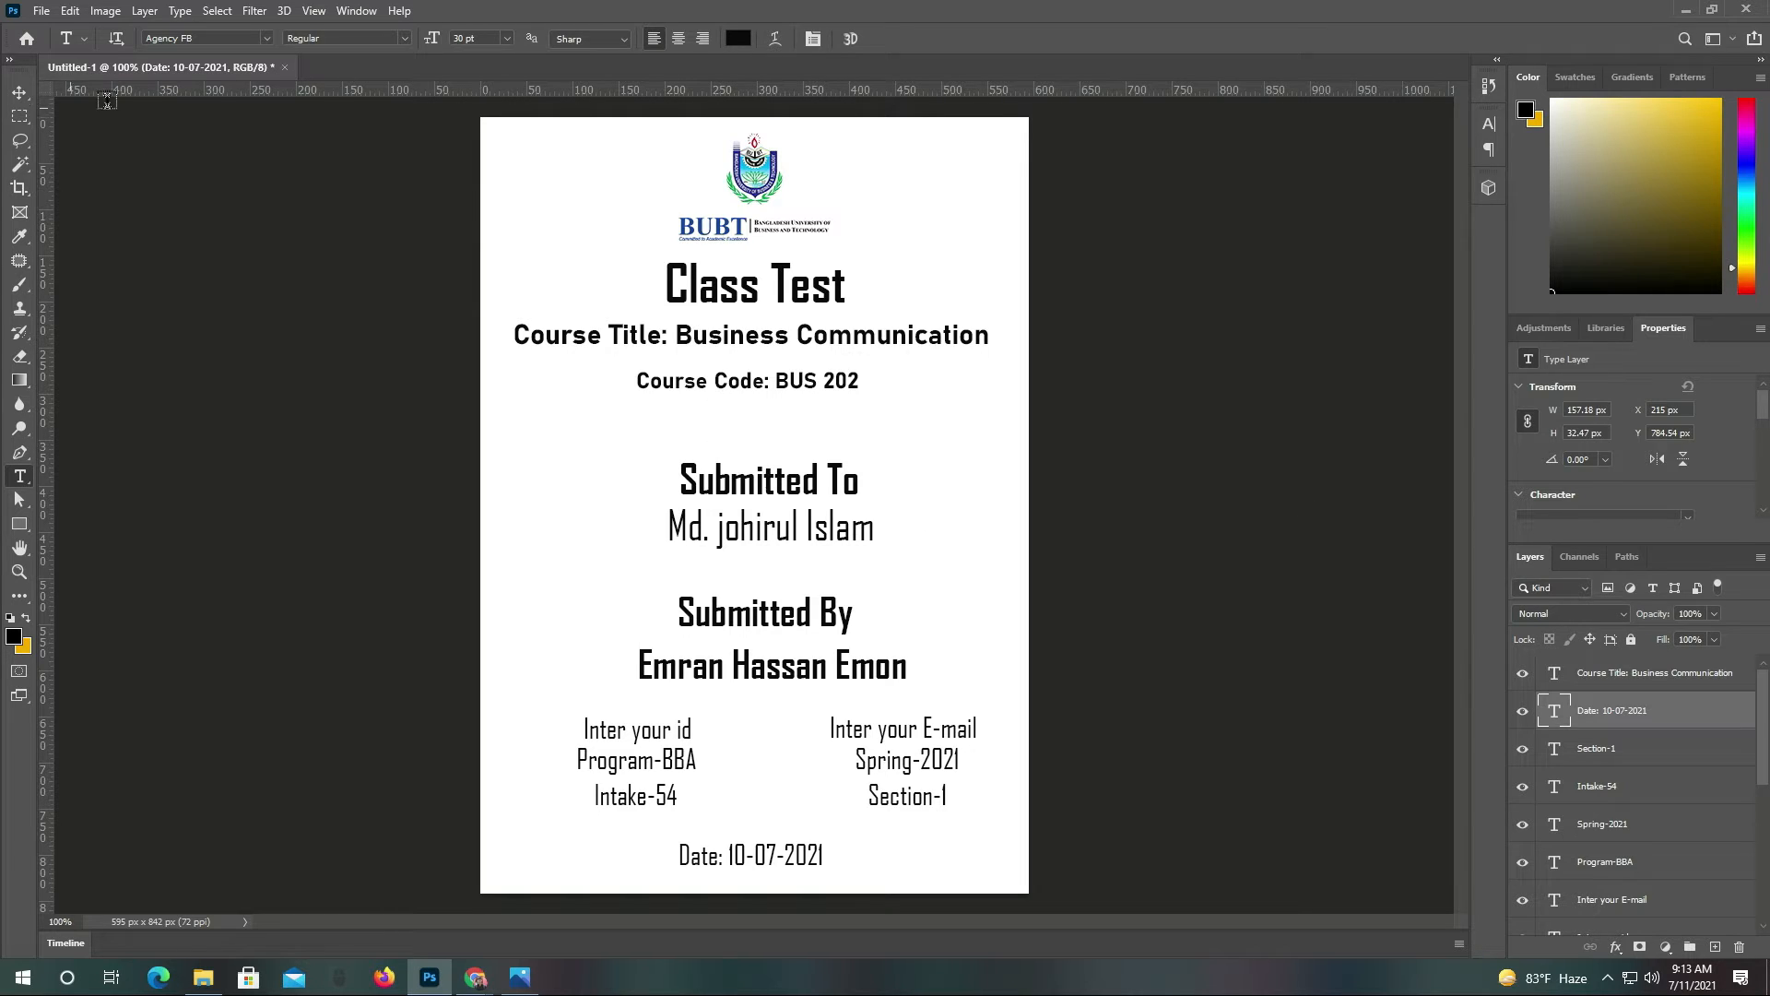
pyautogui.click(19, 92)
# Select the Class Test title, course lines, and Submitted To and Submitted By text layers
pyautogui.click(726, 288)
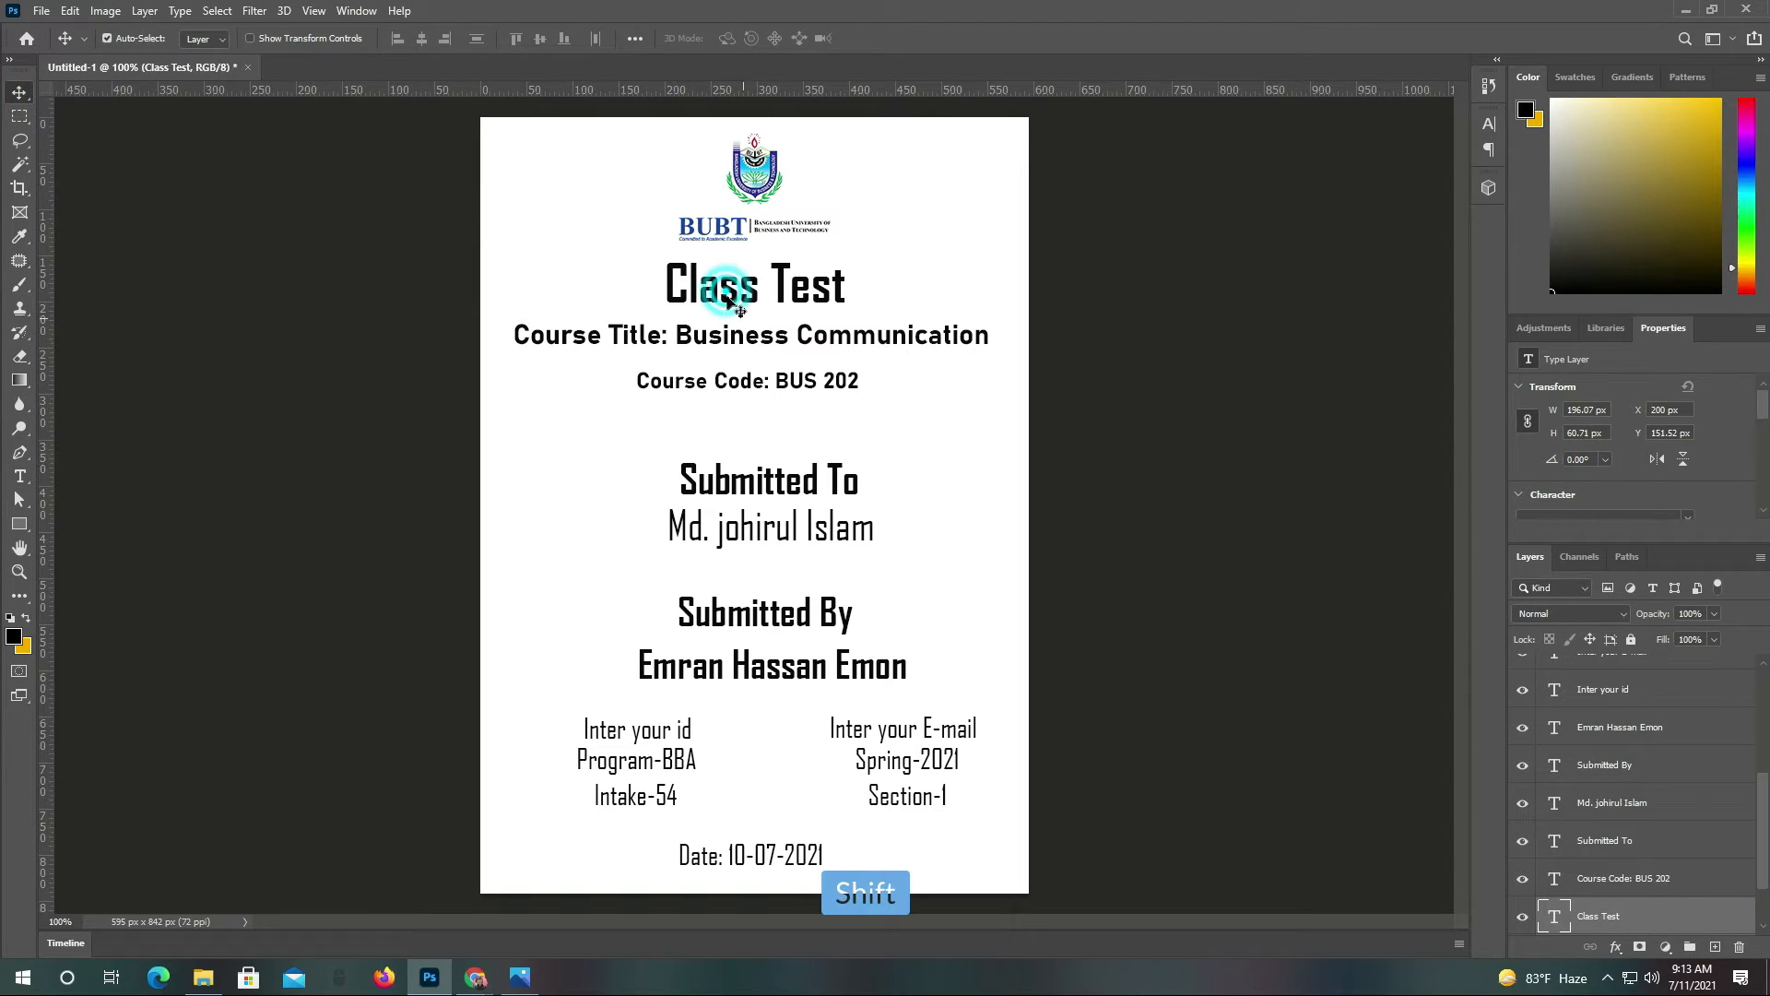
pyautogui.keyDown('shift'); pyautogui.click(762, 338); pyautogui.keyUp('shift')
pyautogui.keyDown('shift'); pyautogui.click(777, 382); pyautogui.keyUp('shift')
pyautogui.keyDown('shift'); pyautogui.click(790, 481); pyautogui.keyUp('shift')
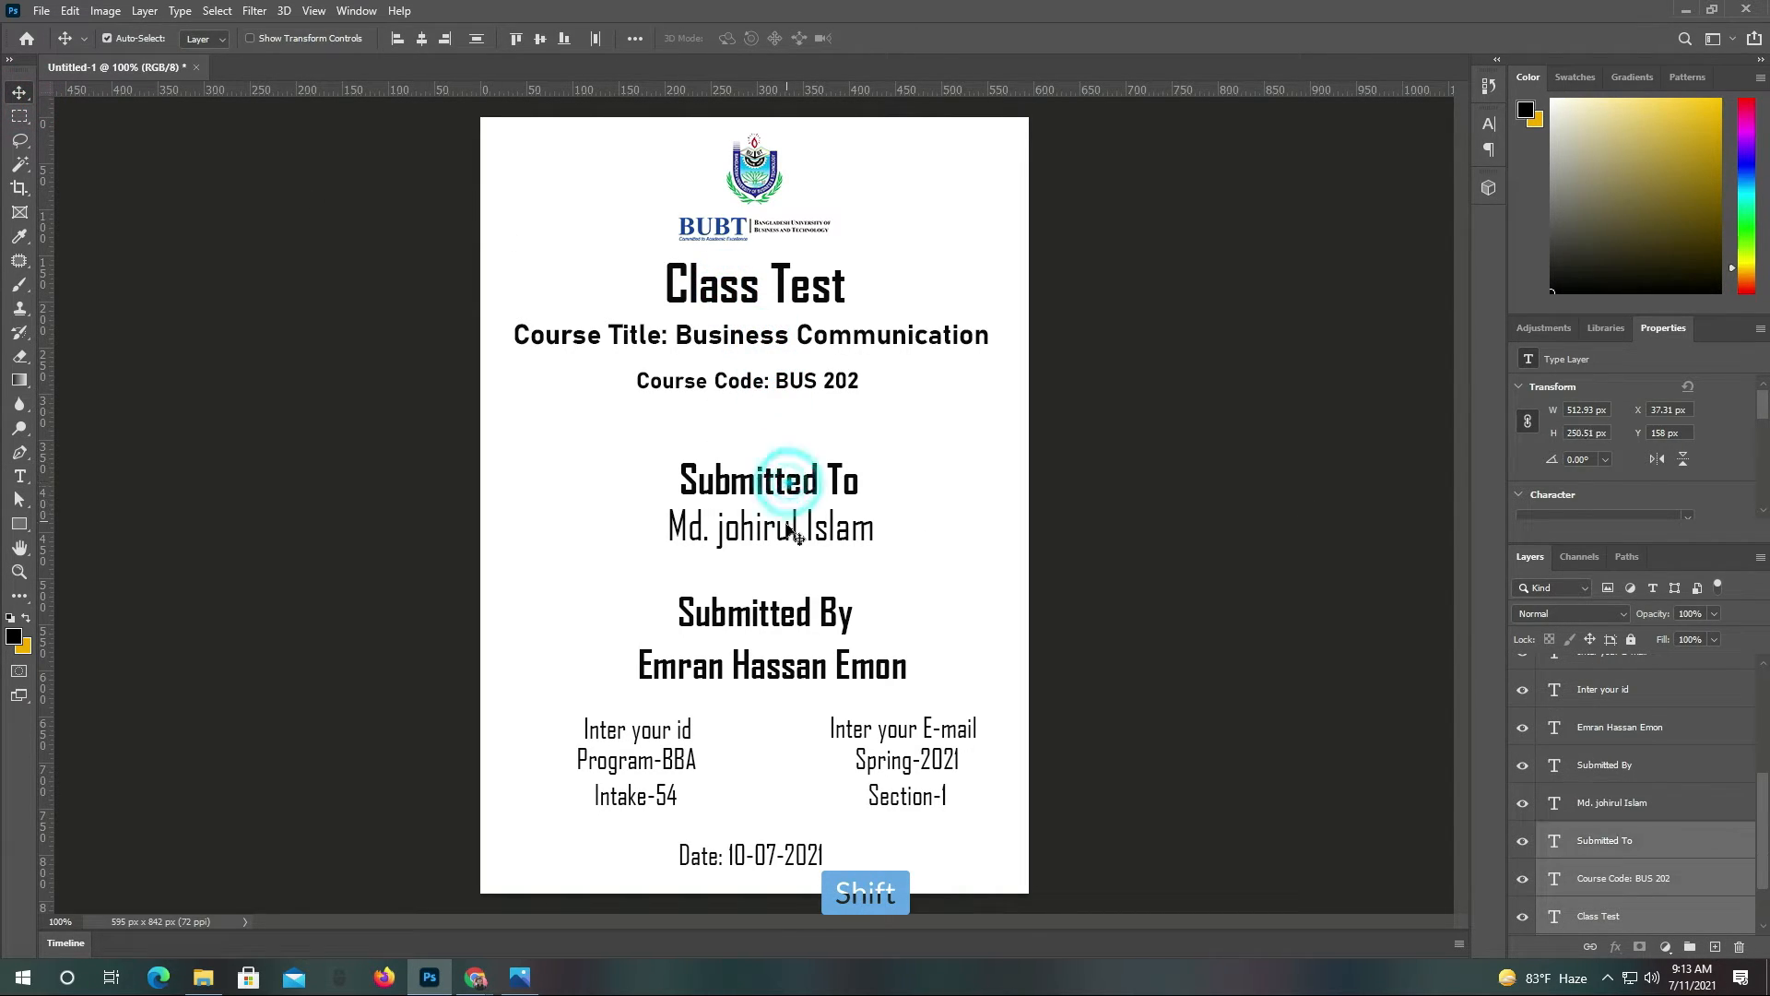
pyautogui.keyDown('shift'); pyautogui.click(790, 535); pyautogui.keyUp('shift')
pyautogui.keyDown('shift'); pyautogui.click(802, 622); pyautogui.keyUp('shift')
pyautogui.keyDown('shift'); pyautogui.click(803, 676); pyautogui.keyUp('shift')
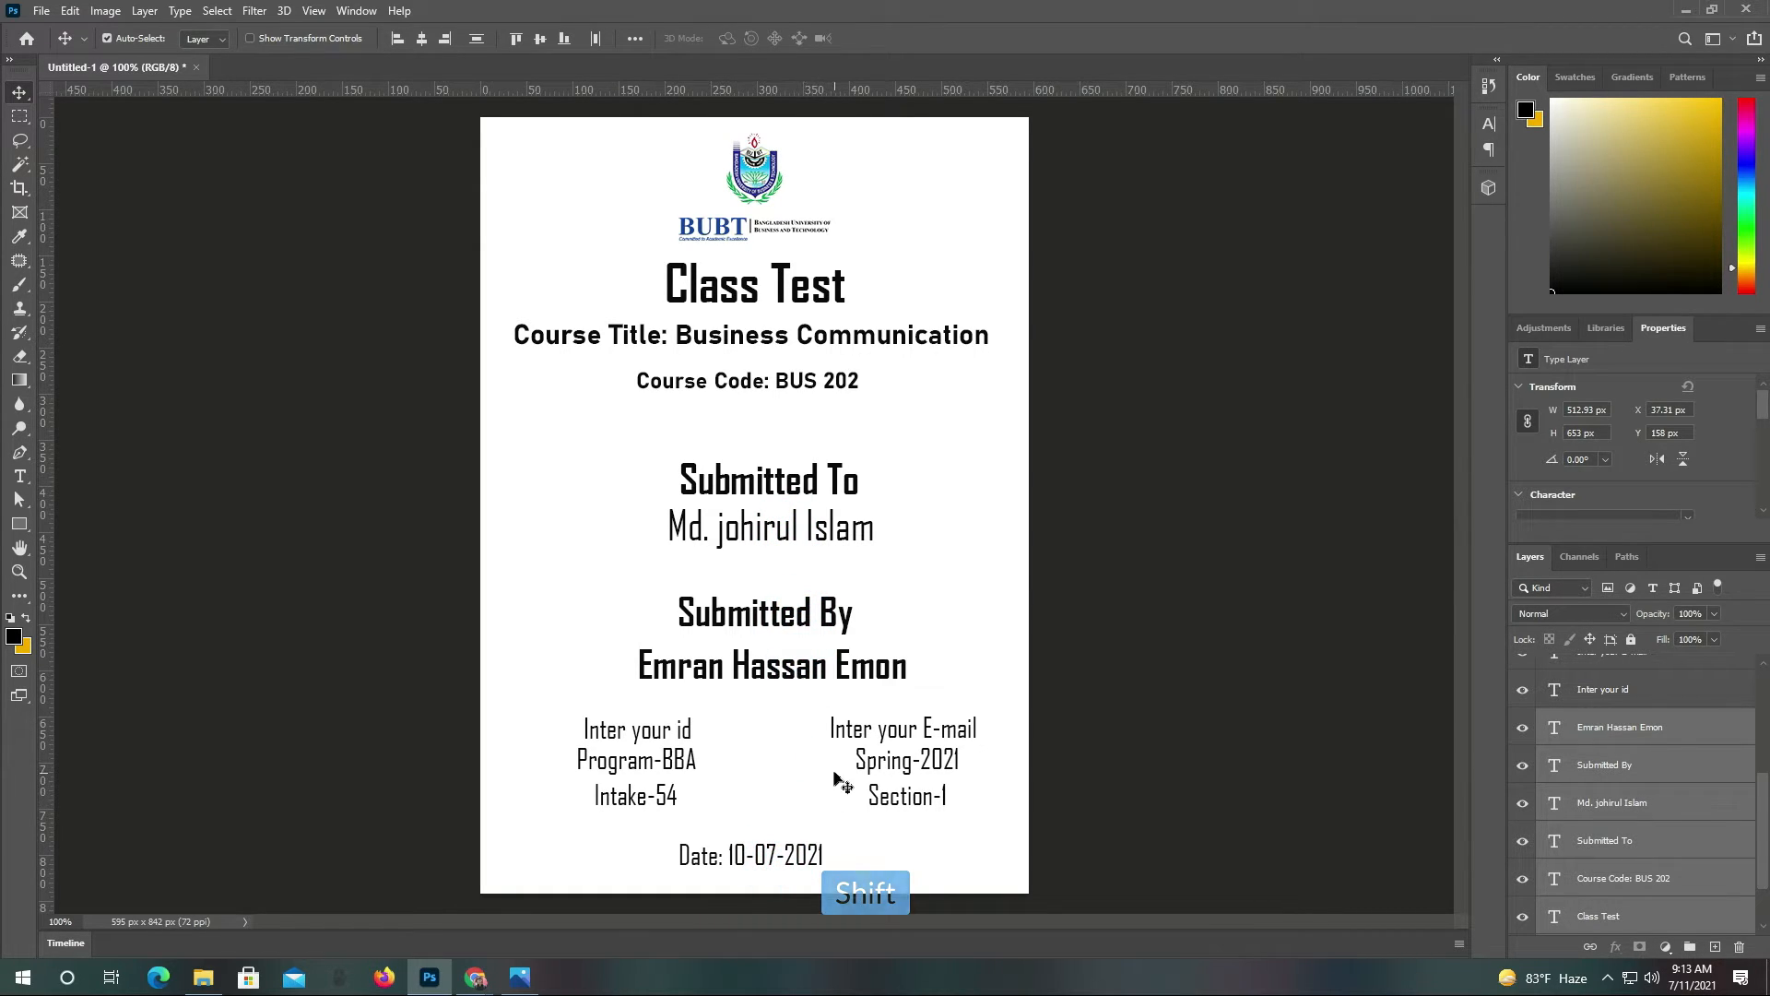
# Align the selected text layers to the horizontal centre of the canvas, then deselect
pyautogui.hotkey('ctrl', 'a')
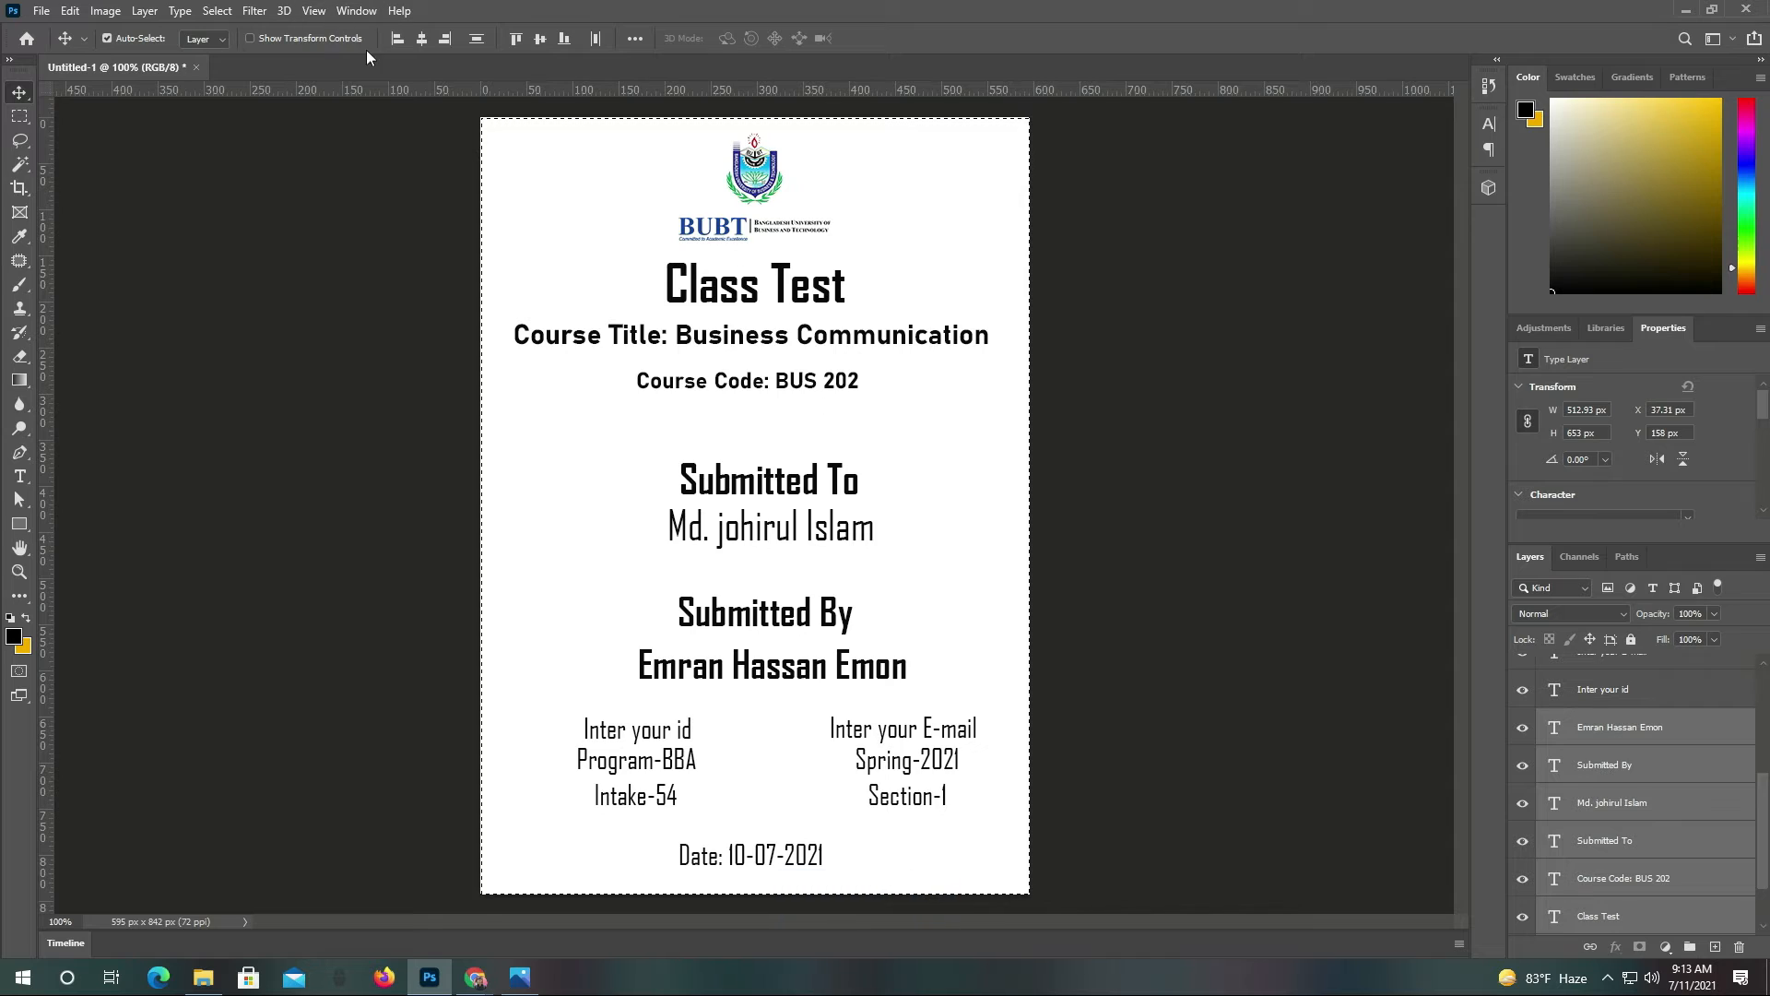
pyautogui.click(424, 42)
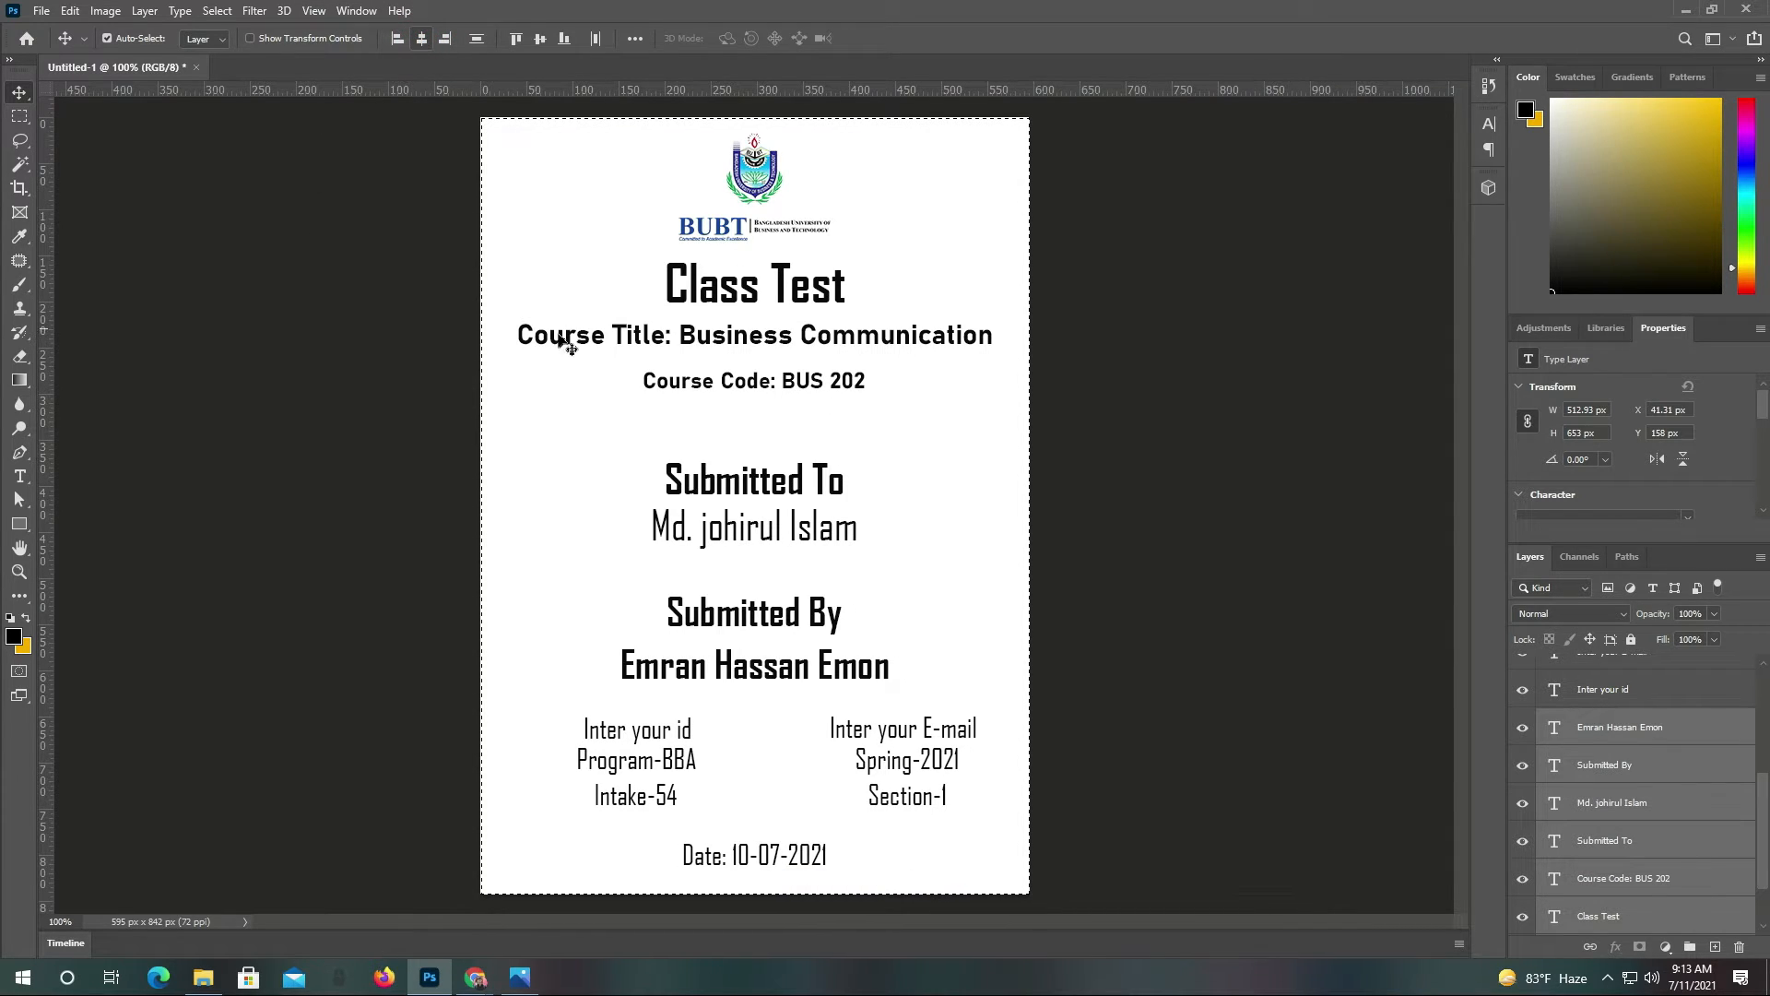
pyautogui.hotkey('ctrl', 'd')
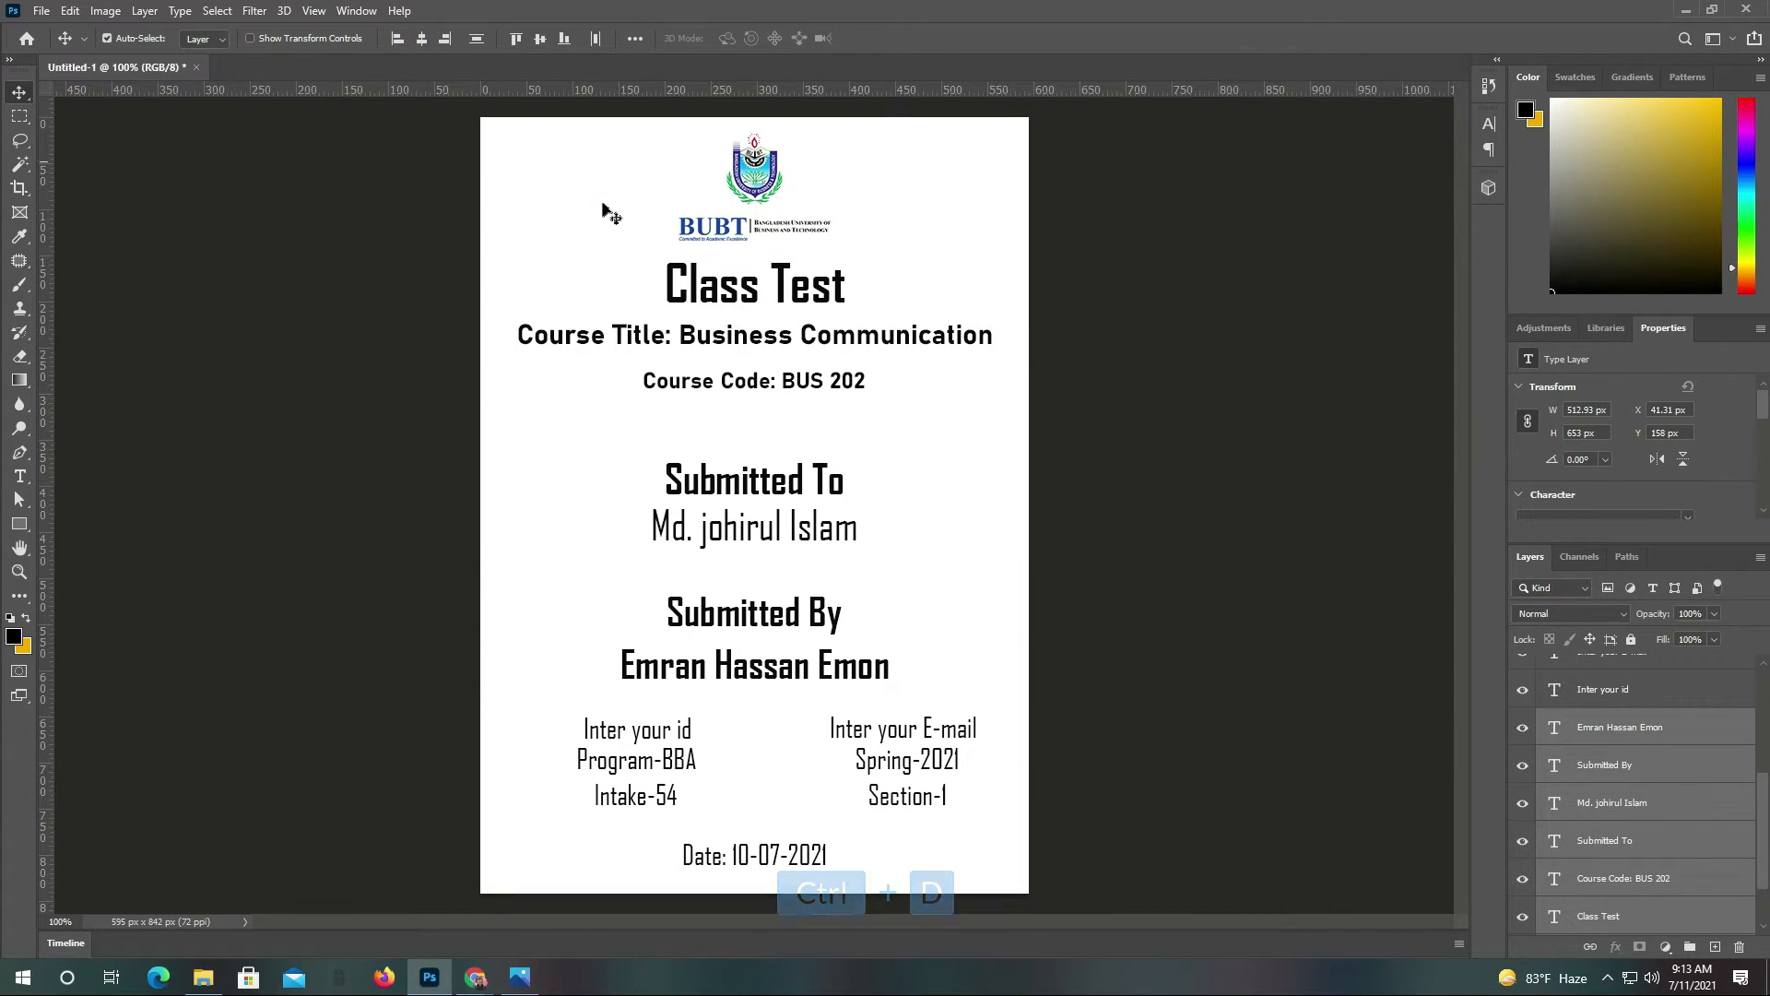
pyautogui.click(203, 978)
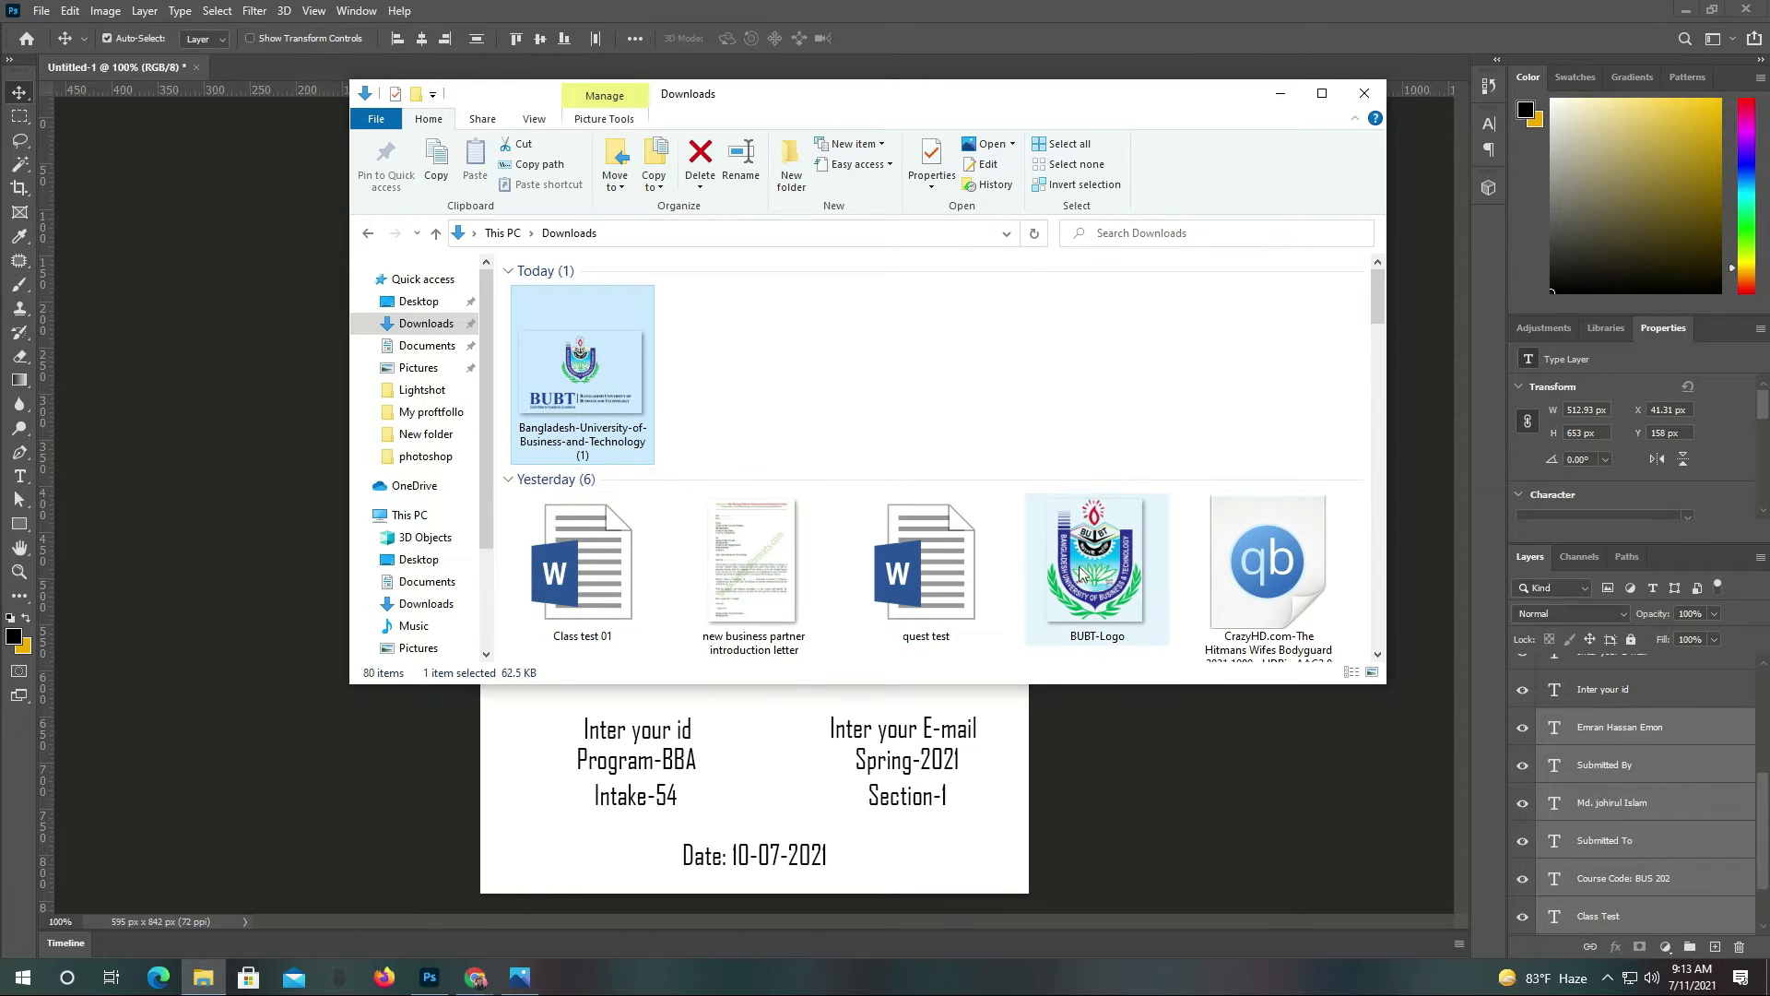
# Place the BUBT-Logo image on the page and scale it slightly smaller
pyautogui.moveTo(1082, 574); pyautogui.dragTo(235, 600)
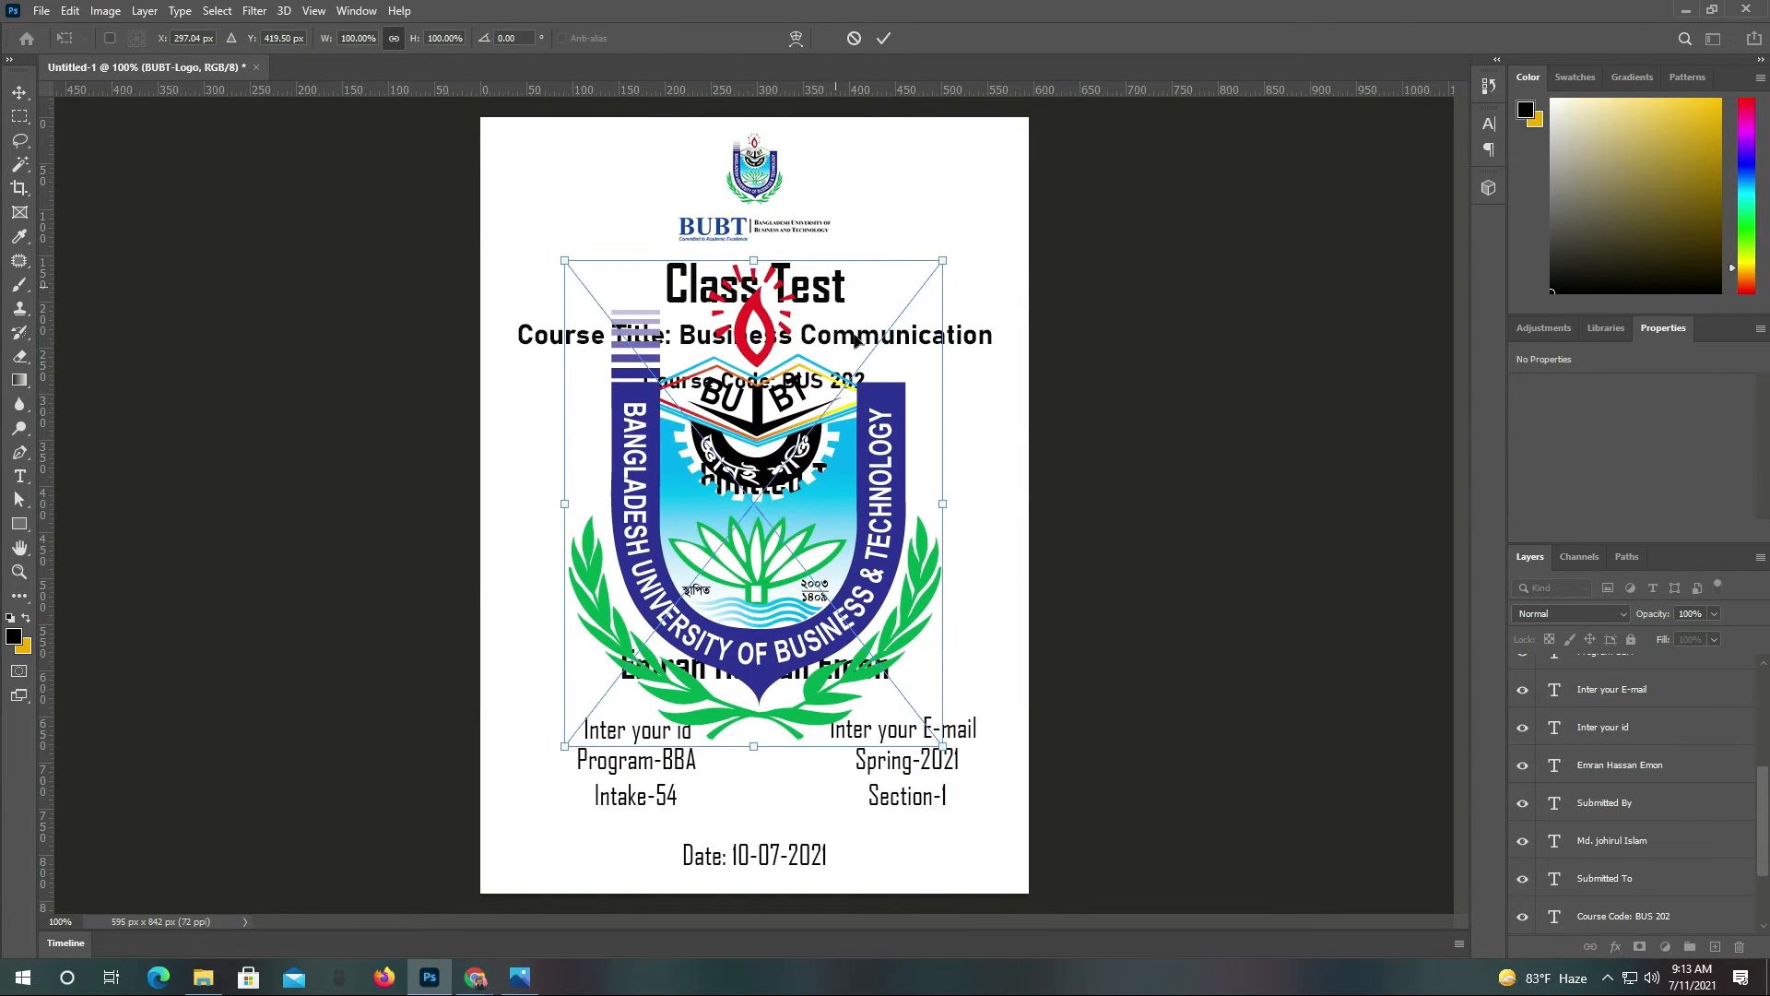
pyautogui.moveTo(758, 261); pyautogui.dragTo(754, 316)
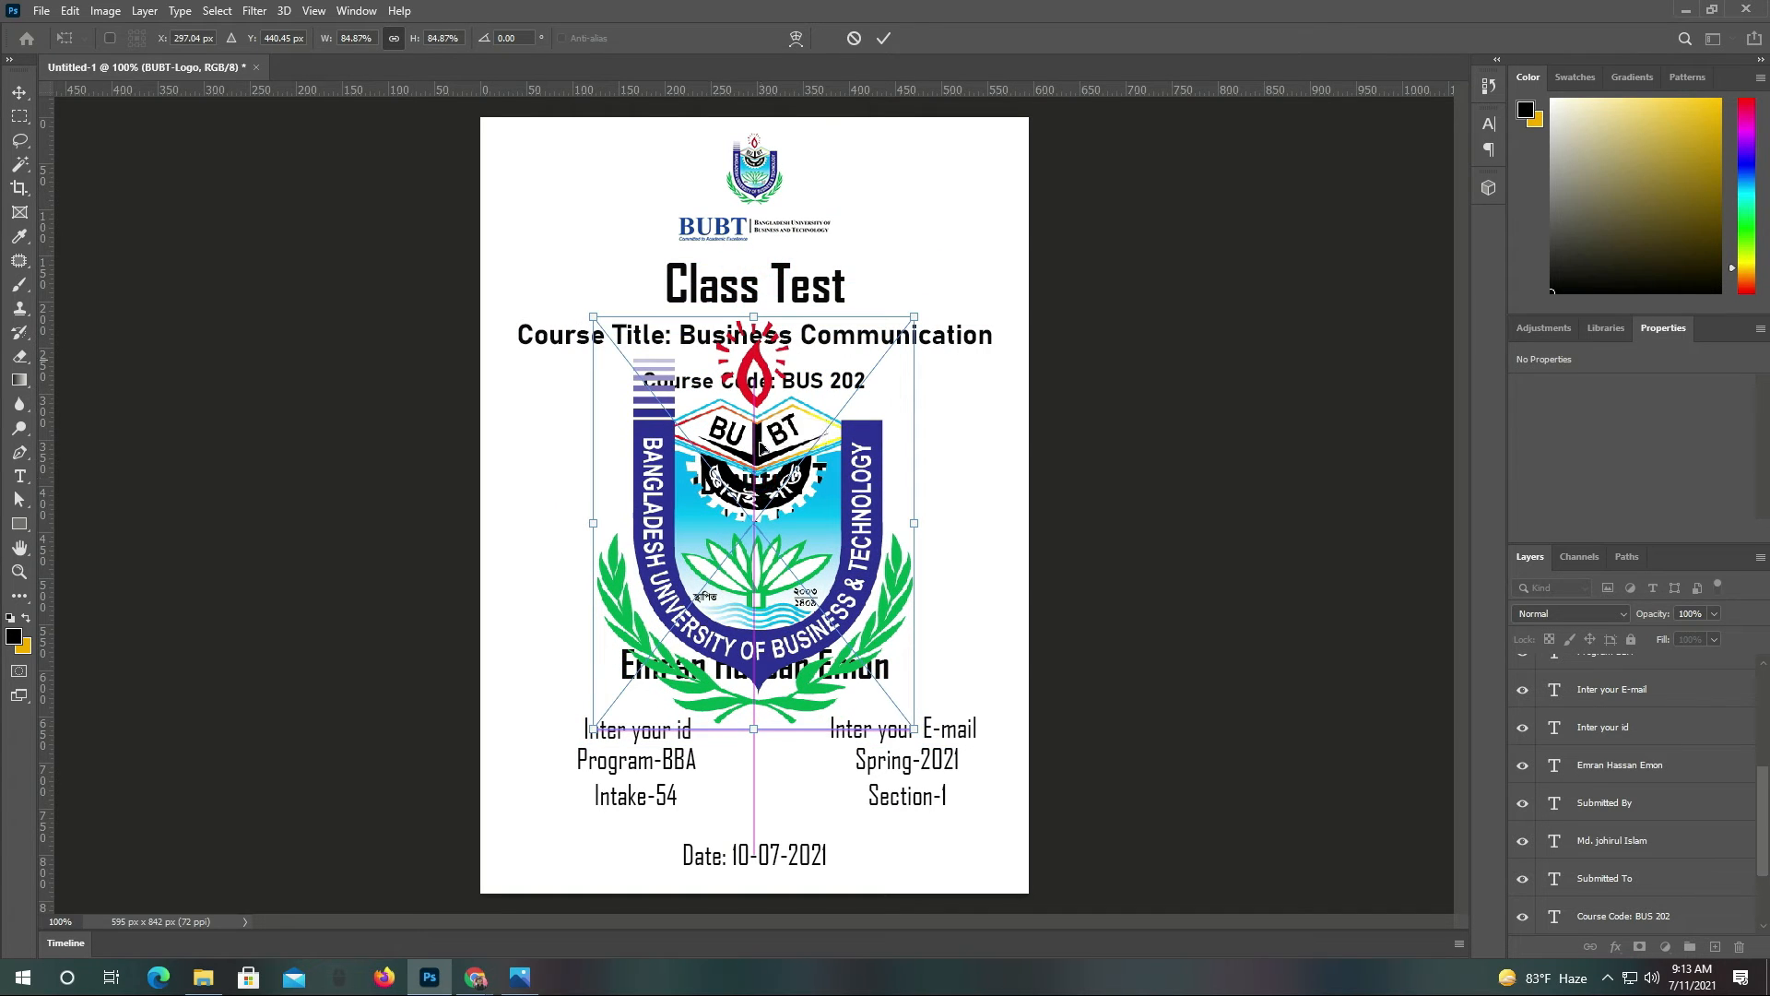
pyautogui.click(884, 40)
# Move the logo layer down to just above Background and set its opacity to 16%
pyautogui.scroll(5, 1631, 784)
pyautogui.moveTo(1596, 673); pyautogui.dragTo(1622, 890)
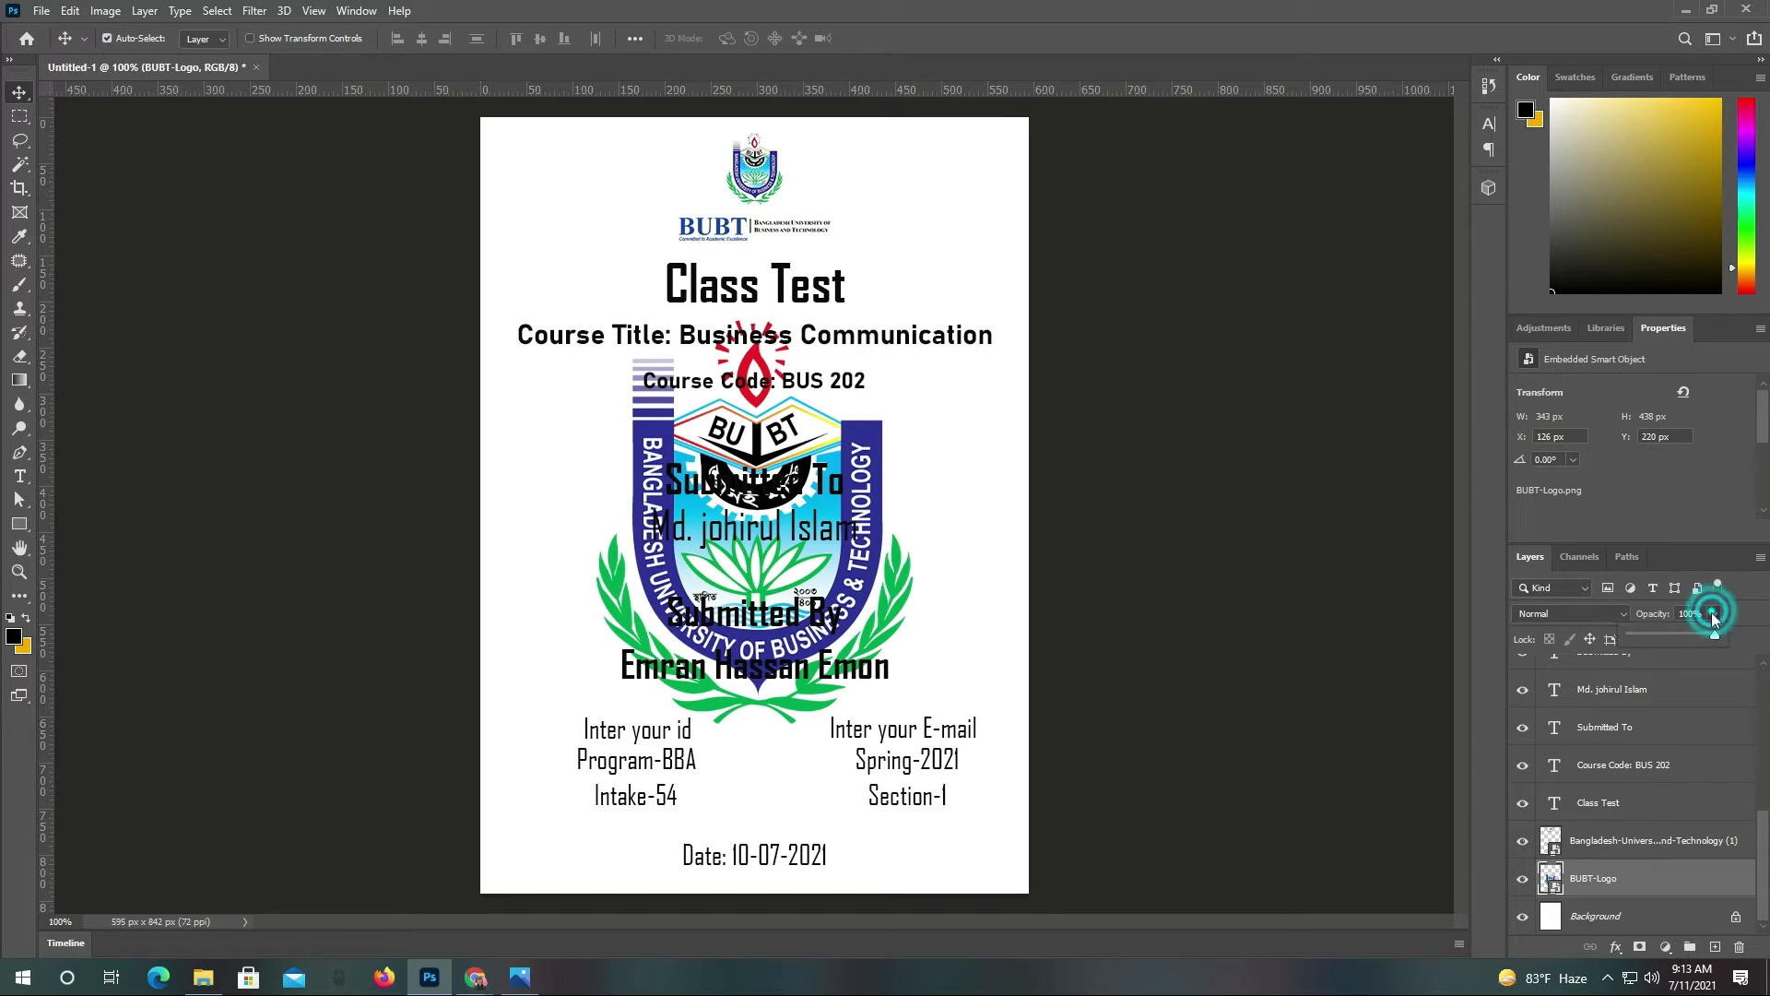
pyautogui.moveTo(1714, 635); pyautogui.dragTo(1645, 640)
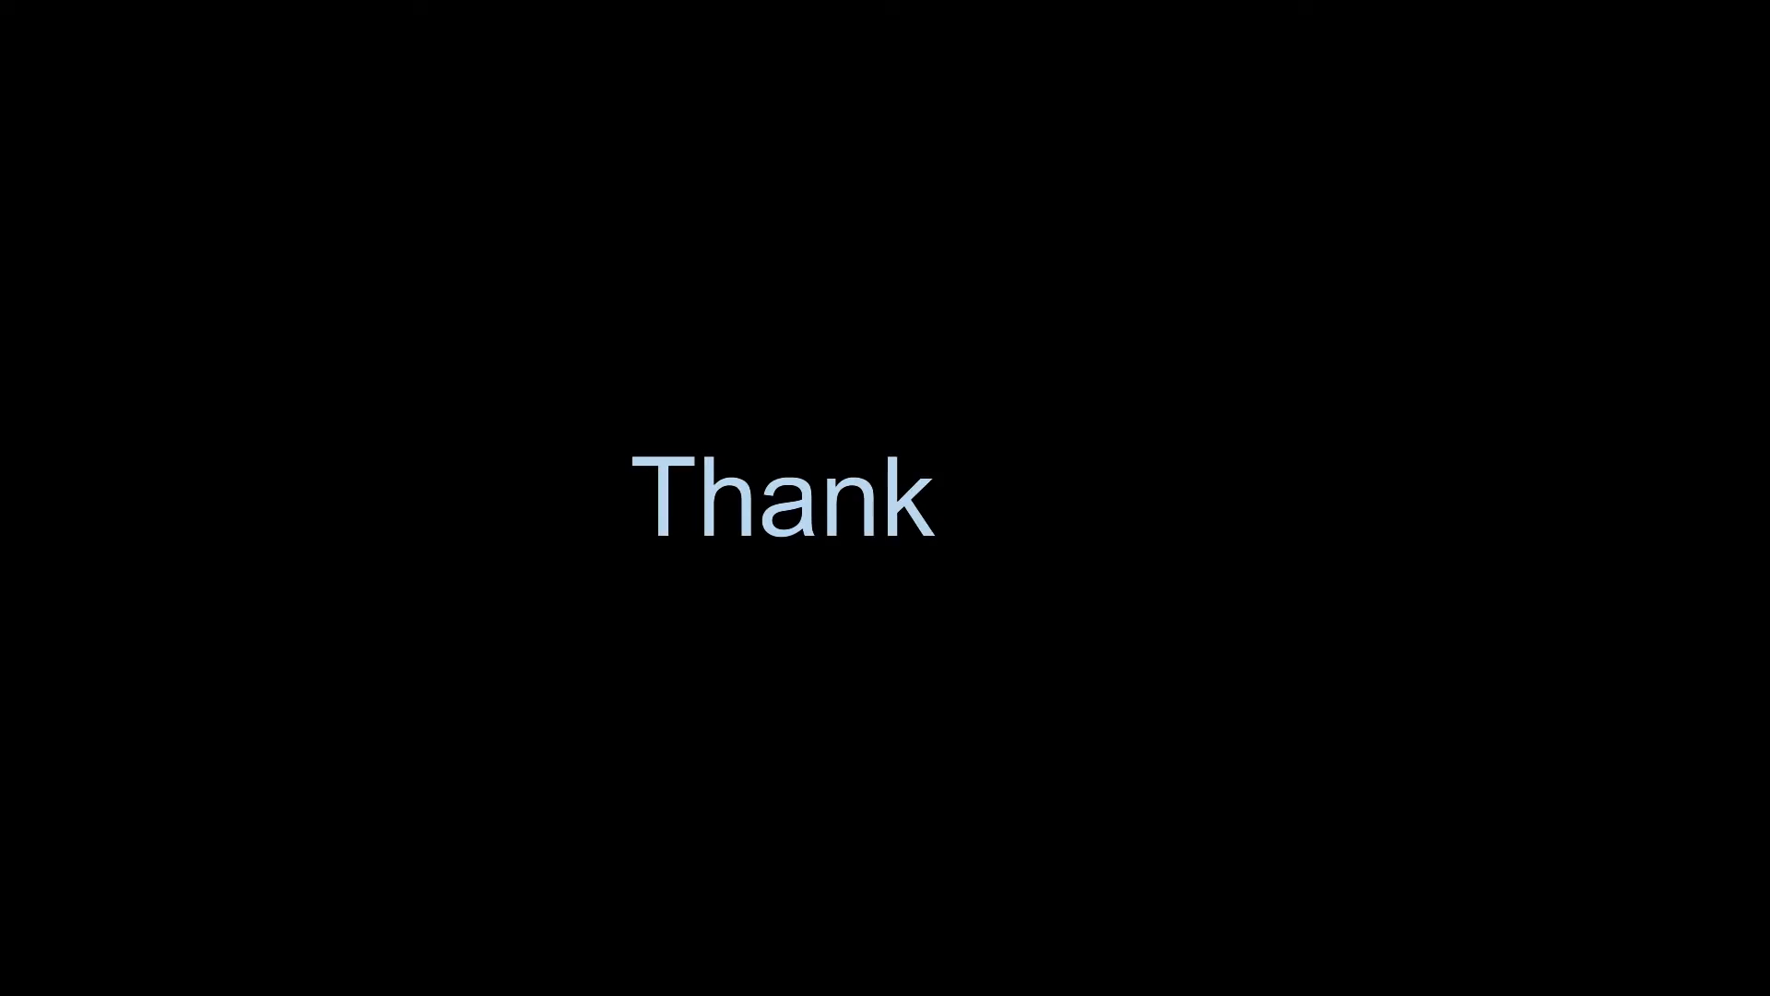